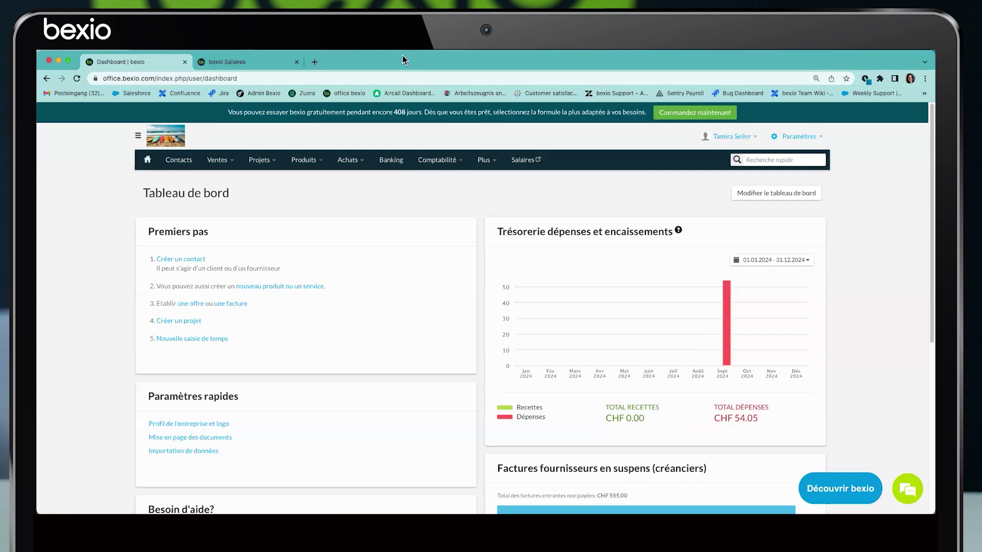
Load bexio.com in a new tab and switch the site to Suisse (Français)
left_click(314, 62)
type("bexio.co")
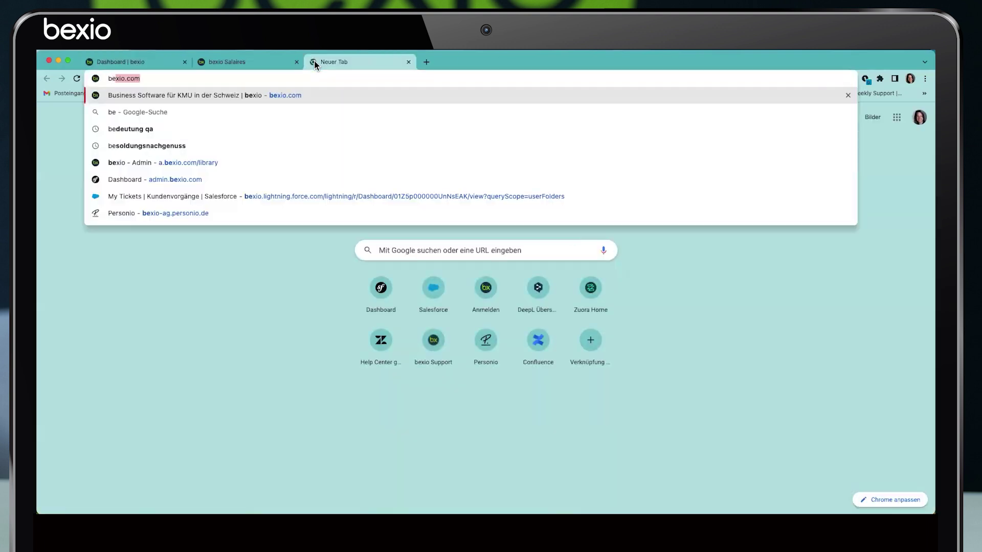
type("m")
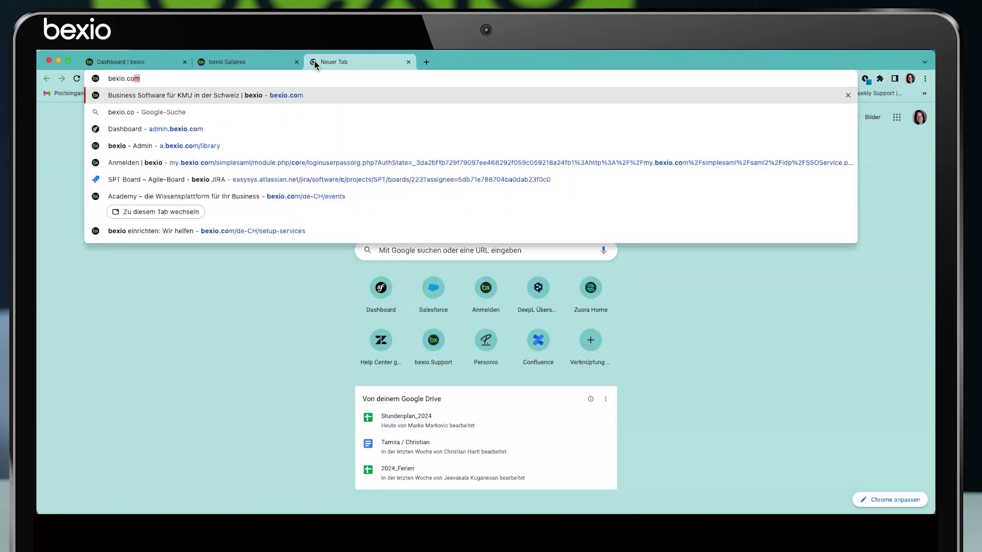
key("Return")
scroll(741, 394, "down", 15)
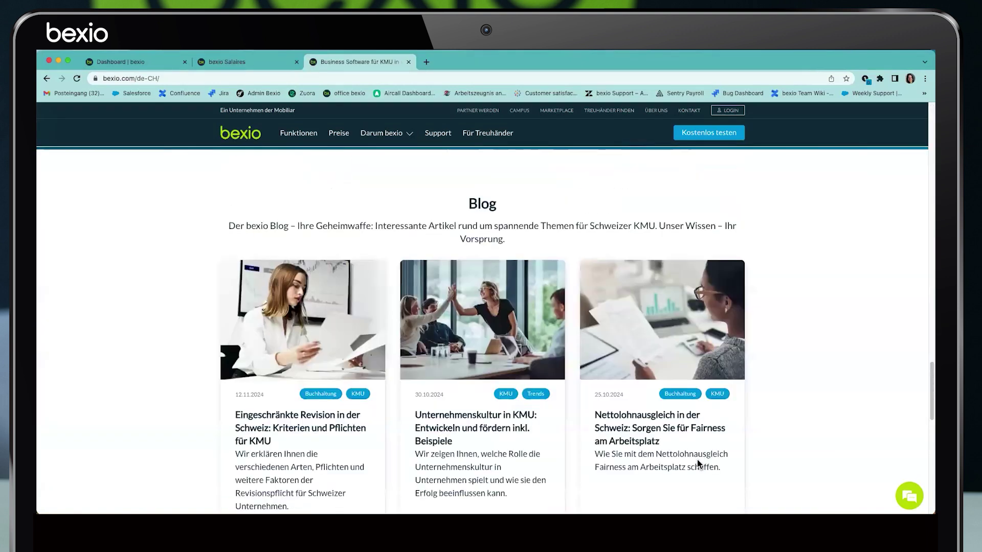
scroll(697, 459, "down", 10)
left_click(695, 443)
left_click(685, 412)
Open the Prix page and view the Starter, Pro and Pro+ plans (CHF 24.50, 45.50, 80.50)
left_click(345, 133)
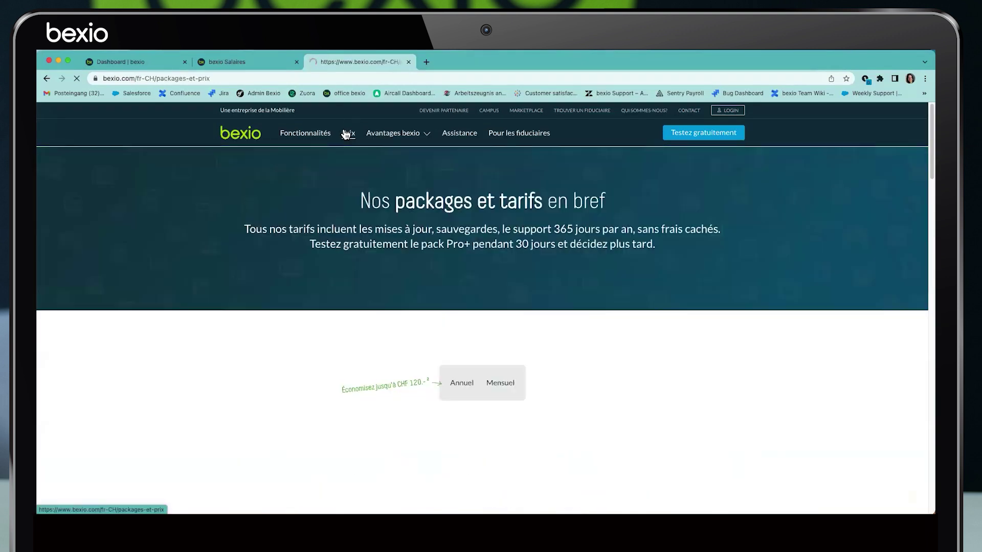
scroll(348, 254, "down", 3)
scroll(349, 253, "down", 5)
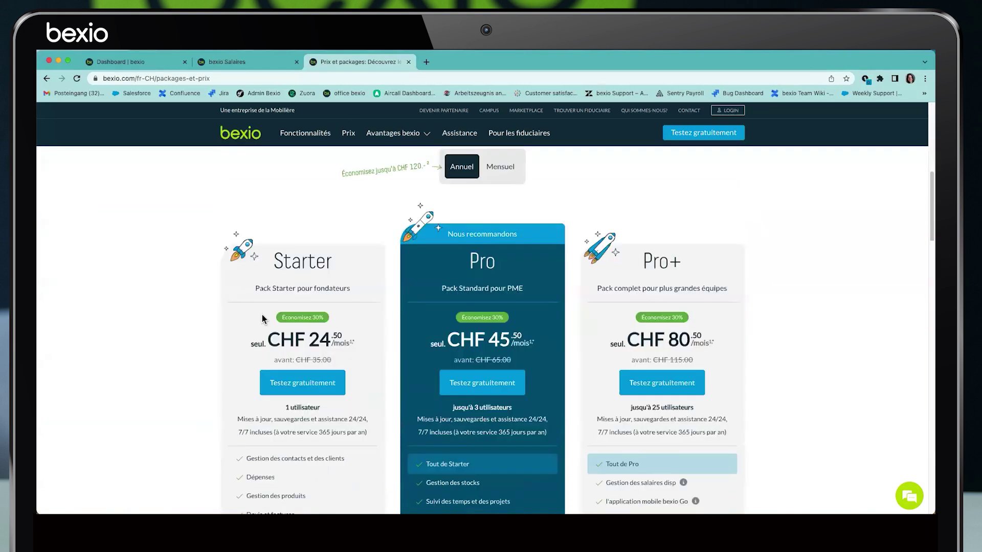
scroll(588, 302, "down", 1)
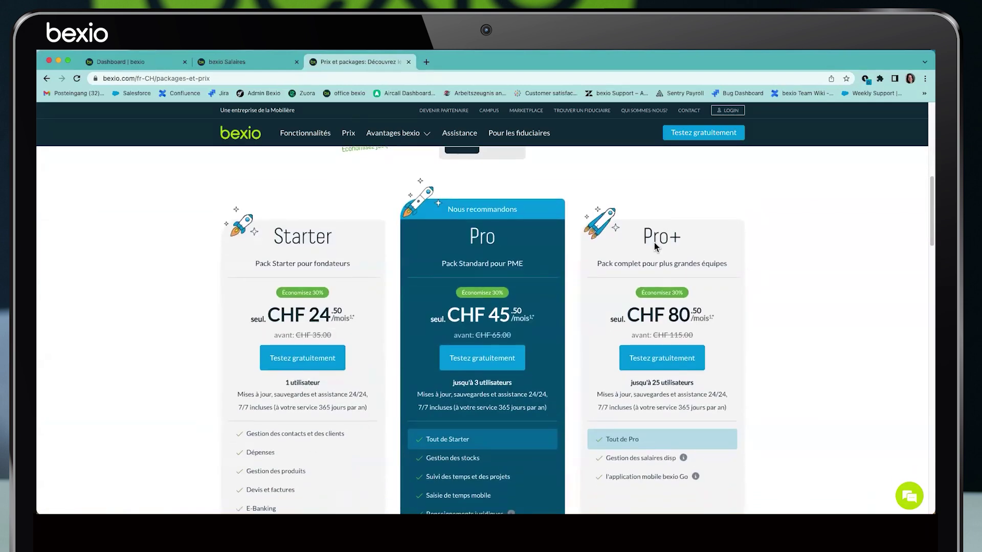
scroll(655, 247, "down", 1)
scroll(378, 335, "down", 3)
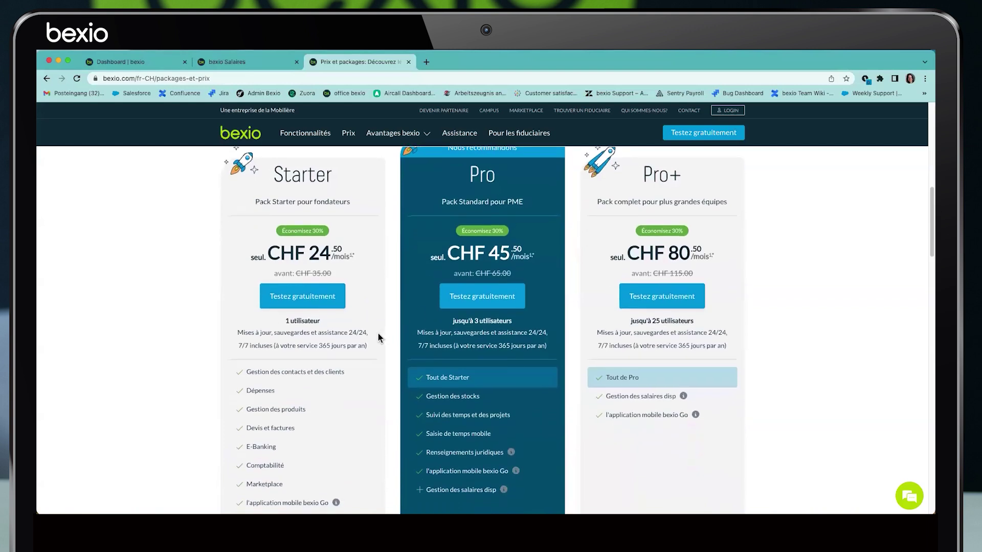
mouse_move(323, 471)
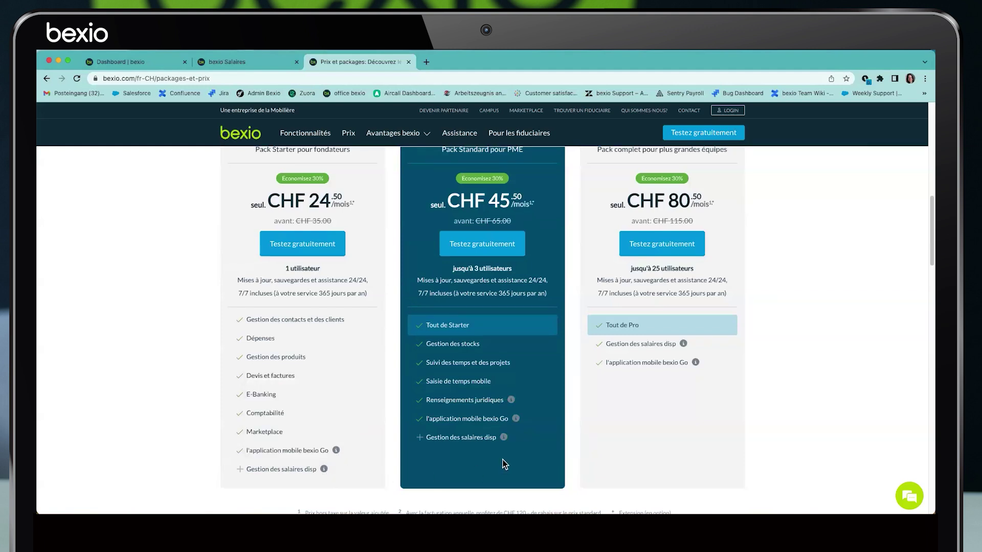
mouse_move(504, 441)
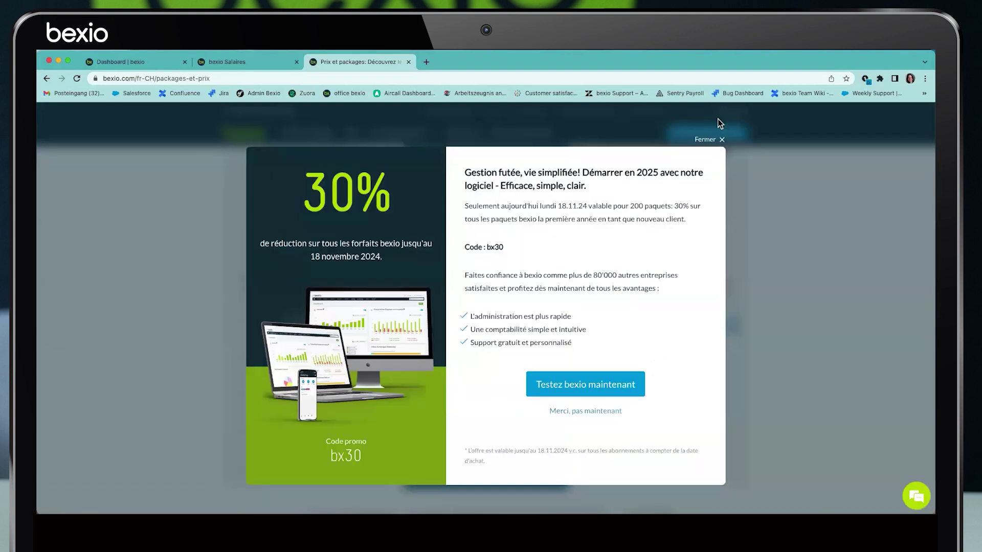
left_click(722, 139)
mouse_move(695, 364)
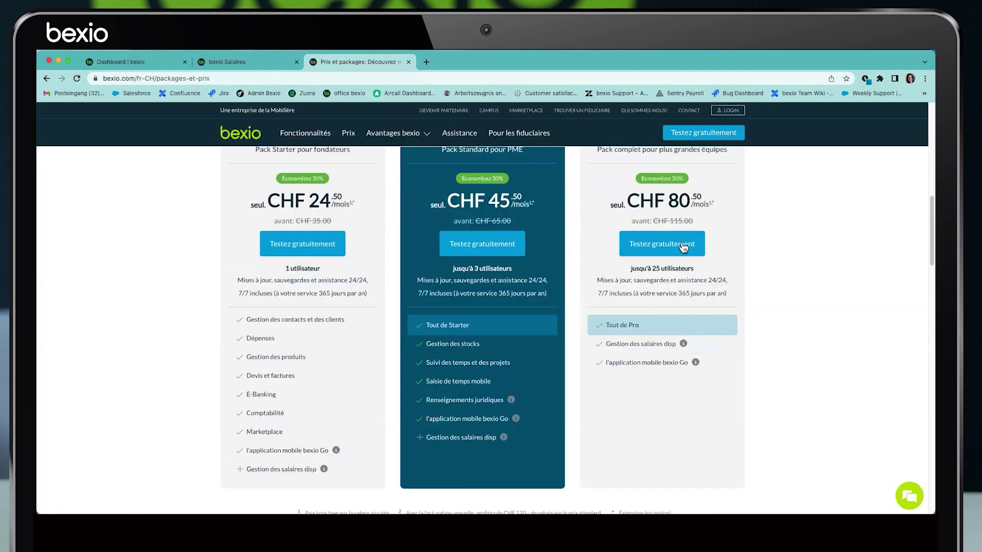
Go from the bexio dashboard to user management in the settings
left_click(228, 61)
left_click(128, 63)
left_click(796, 137)
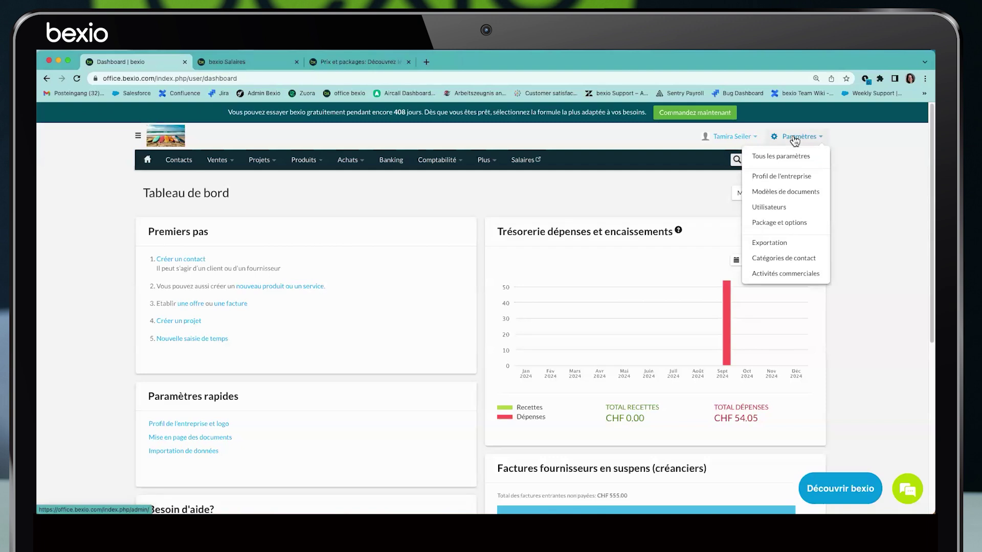
left_click(766, 209)
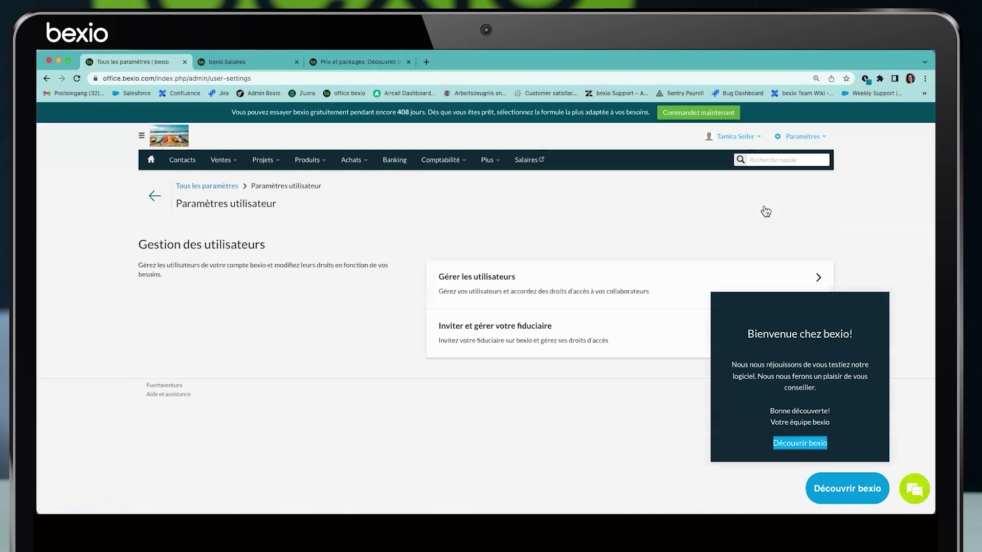
left_click(806, 281)
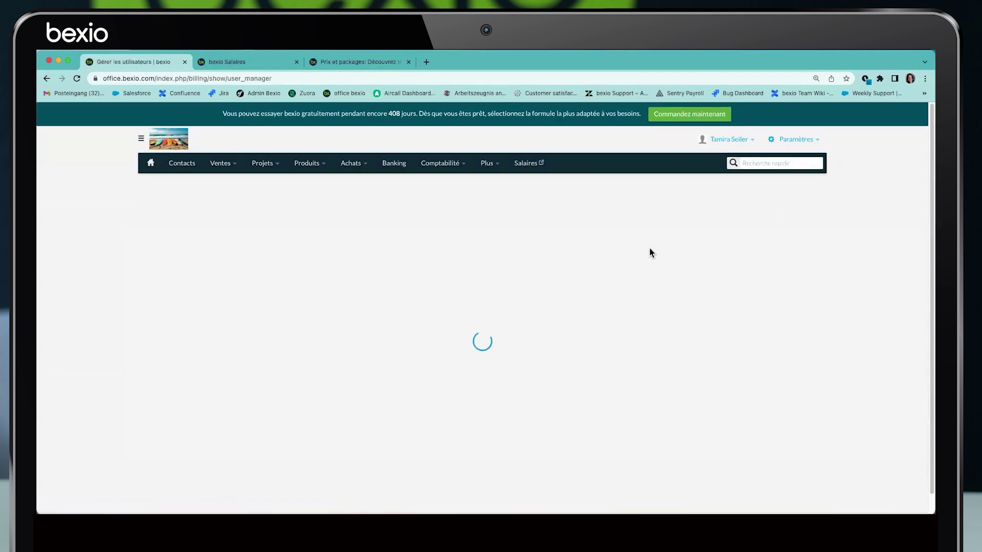
Verify the user's Salaires right is active, then return to the dashboard and close the old payroll tab
left_click(734, 274)
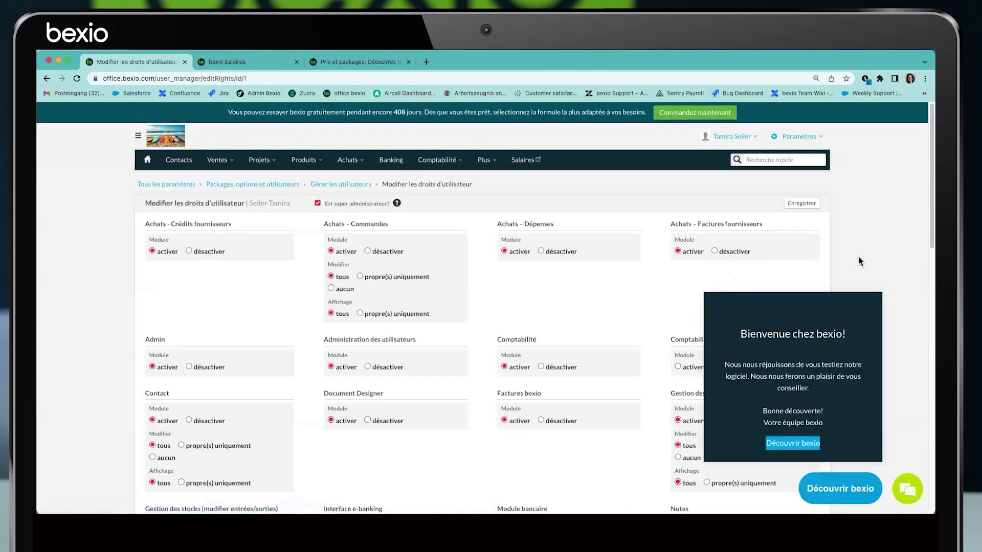
scroll(513, 302, "down", 4)
scroll(514, 307, "down", 1)
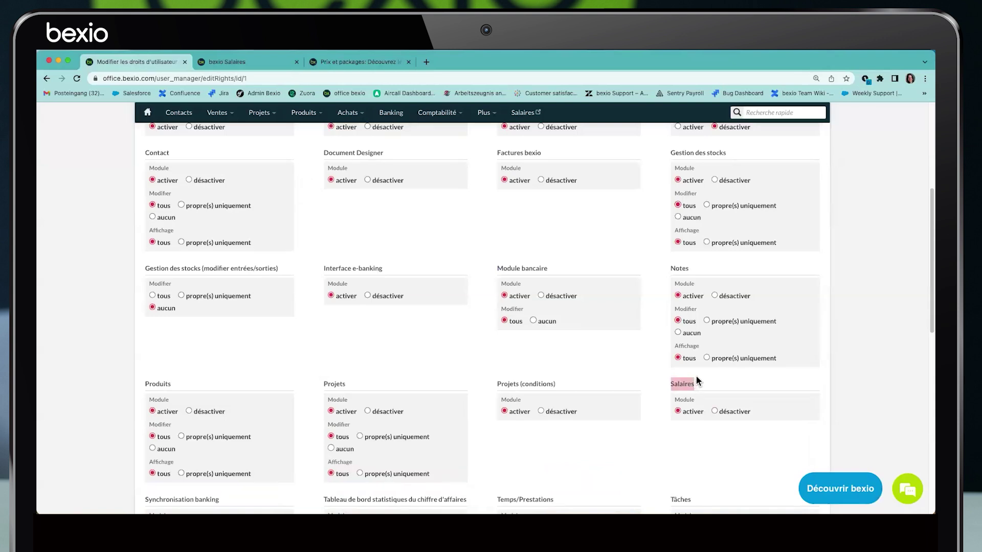
left_click(147, 113)
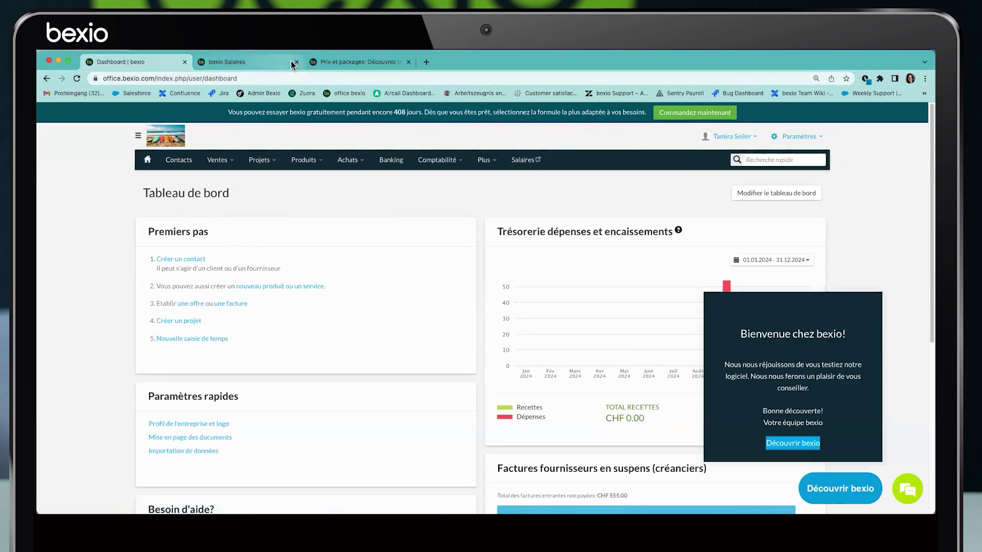
left_click(296, 62)
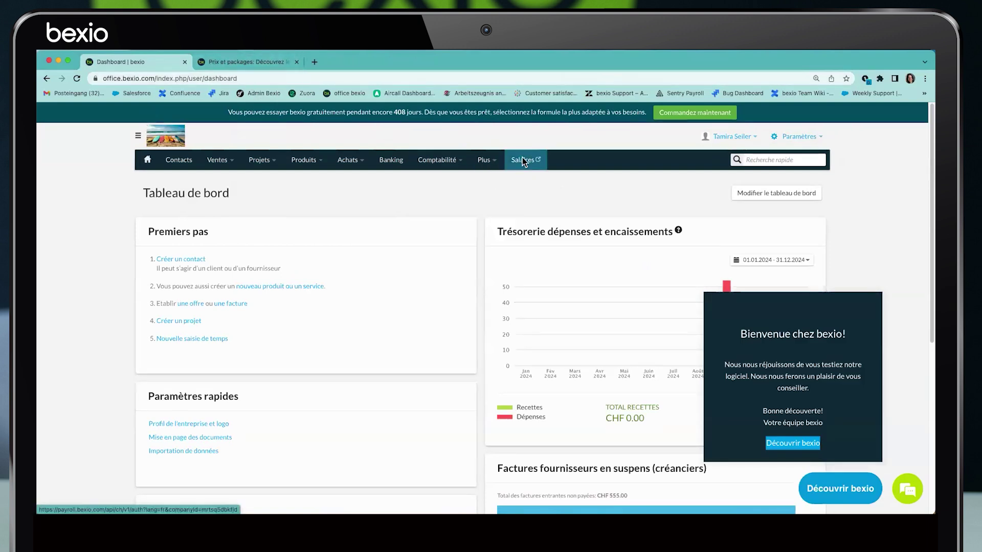
Launch bexio Payroll and check the list of payroll years for 2024
left_click(524, 160)
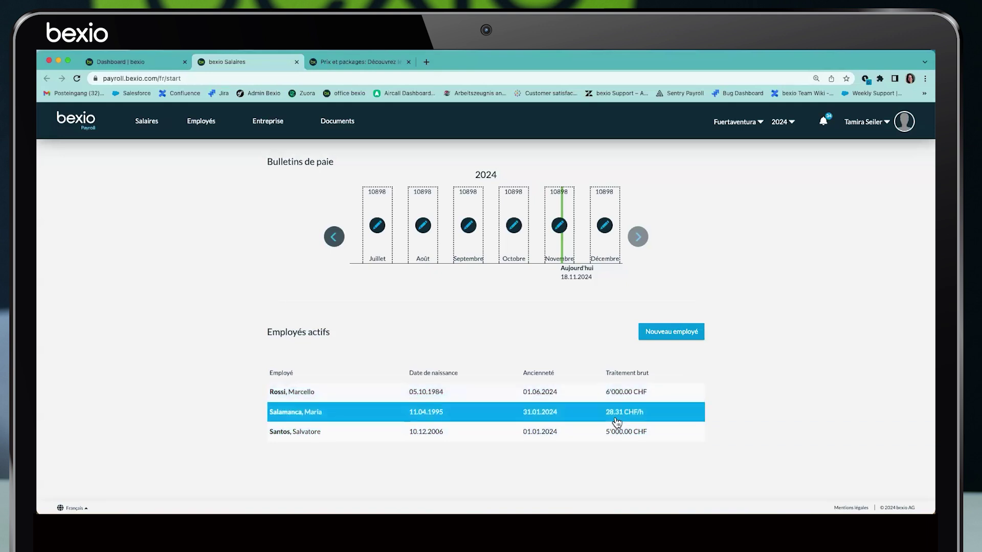
left_click(786, 123)
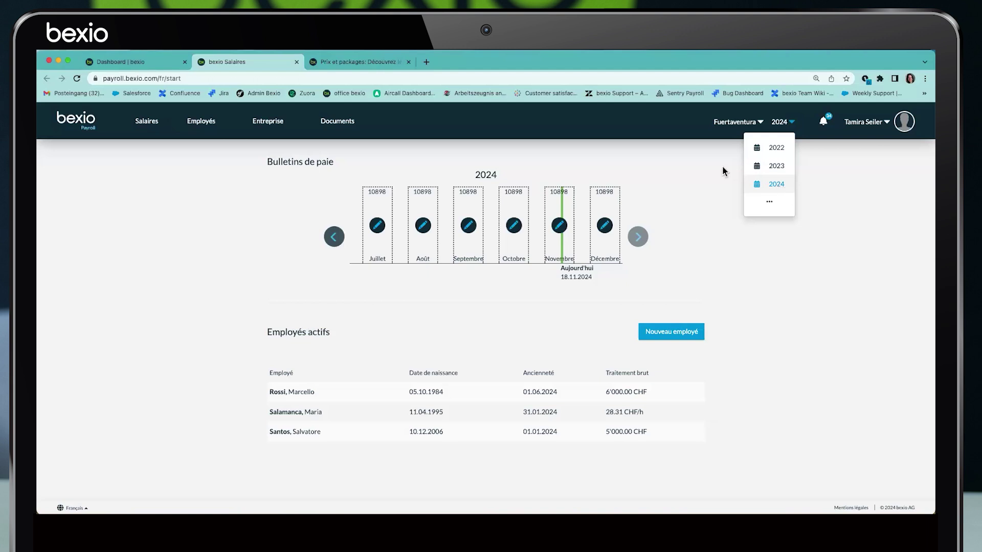
Check the company/location and news menus, then open the Entreprise base data for Fuertaventura
left_click(745, 123)
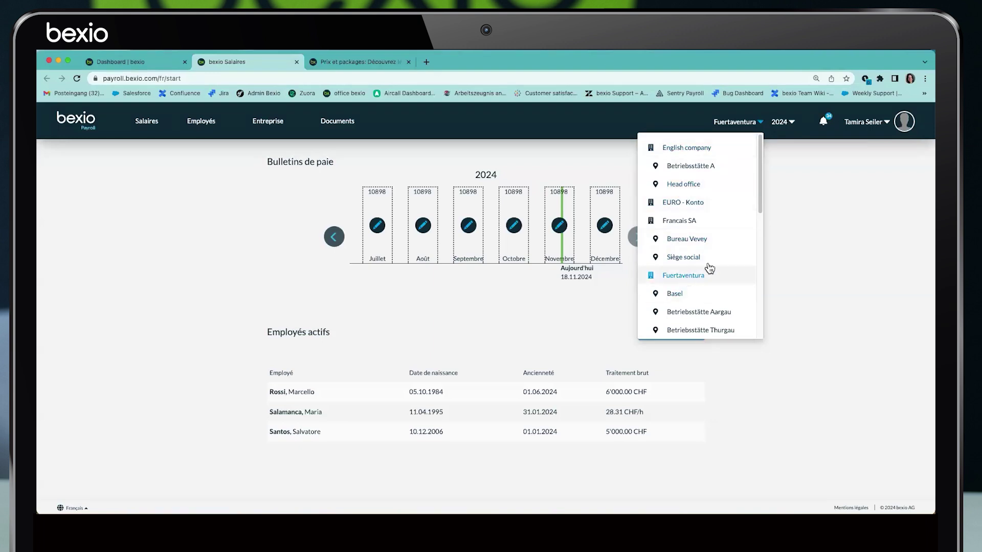
left_click(790, 197)
left_click(825, 122)
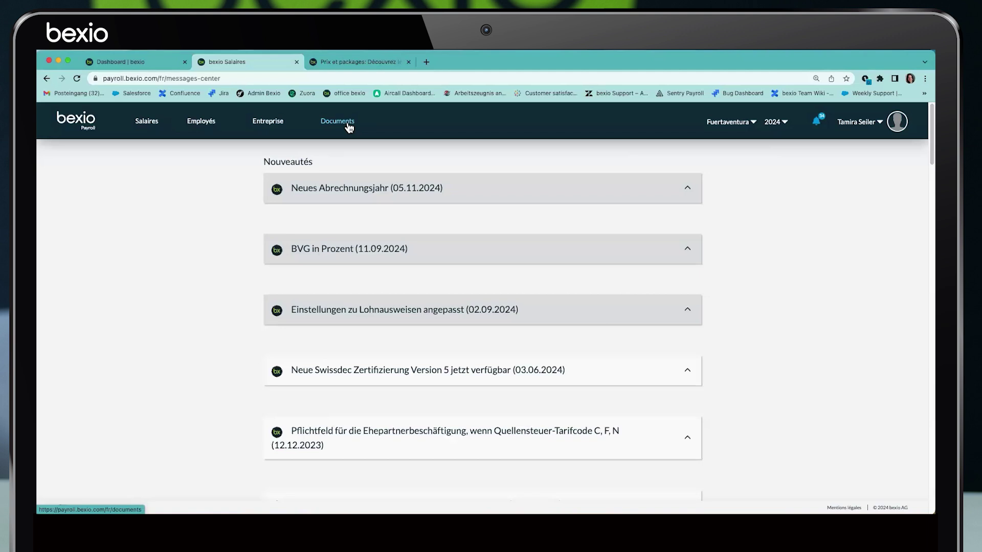
left_click(268, 122)
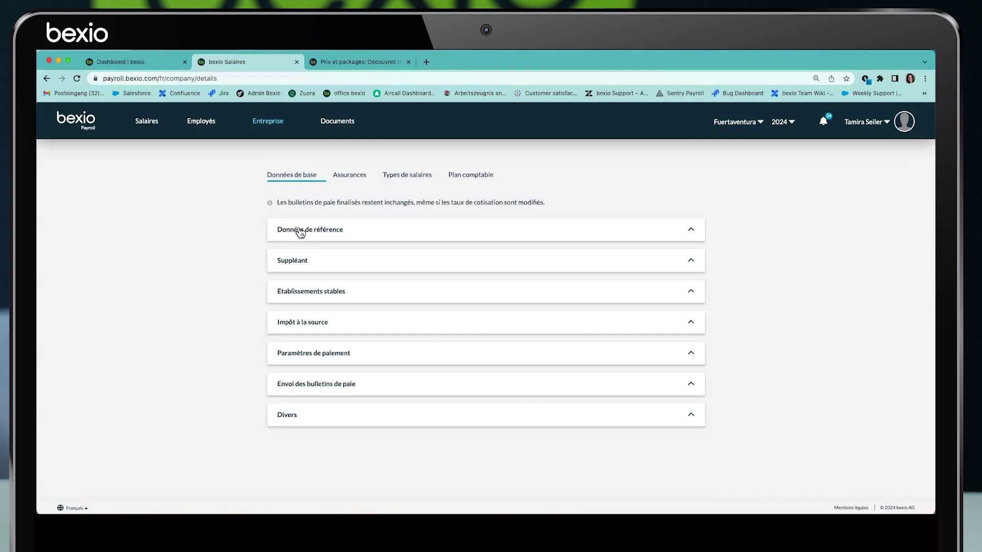
Compare the reference data's address with the street and town in the bexio company profile
left_click(693, 232)
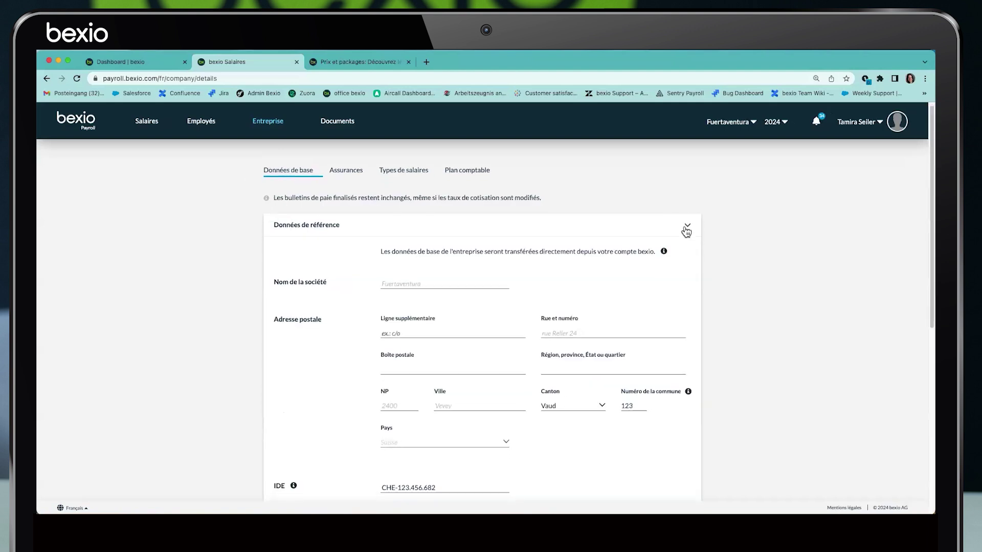
scroll(687, 231, "down", 1)
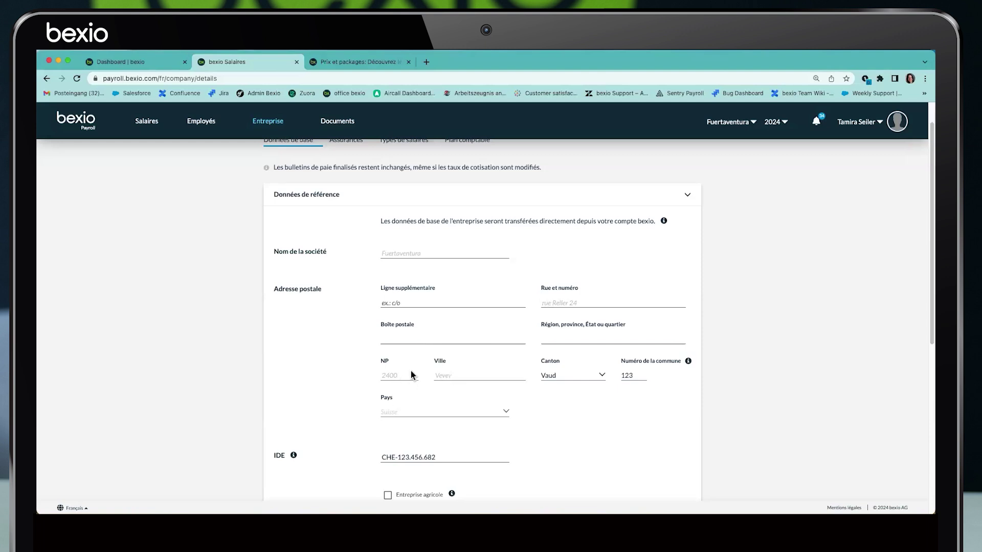
left_click(138, 62)
left_click(798, 136)
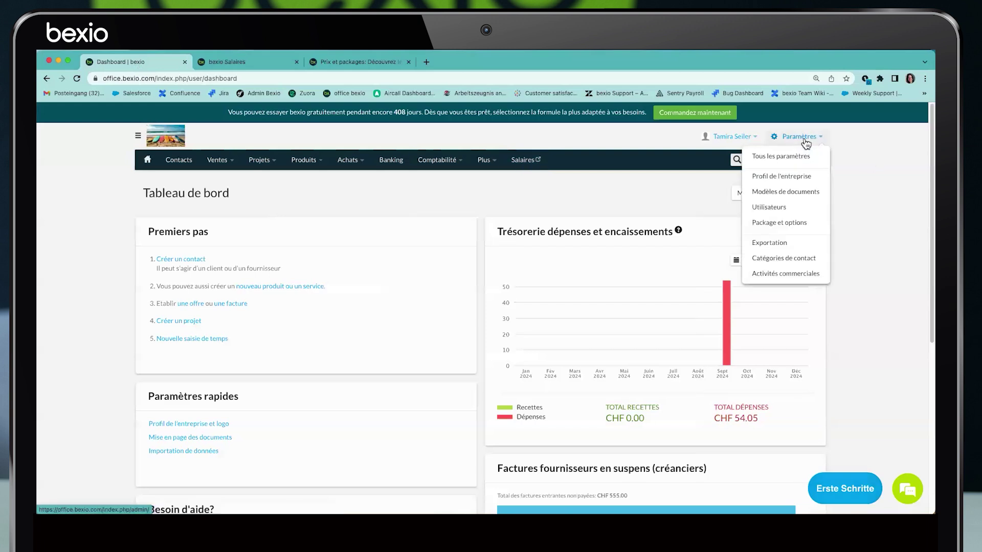
left_click(783, 177)
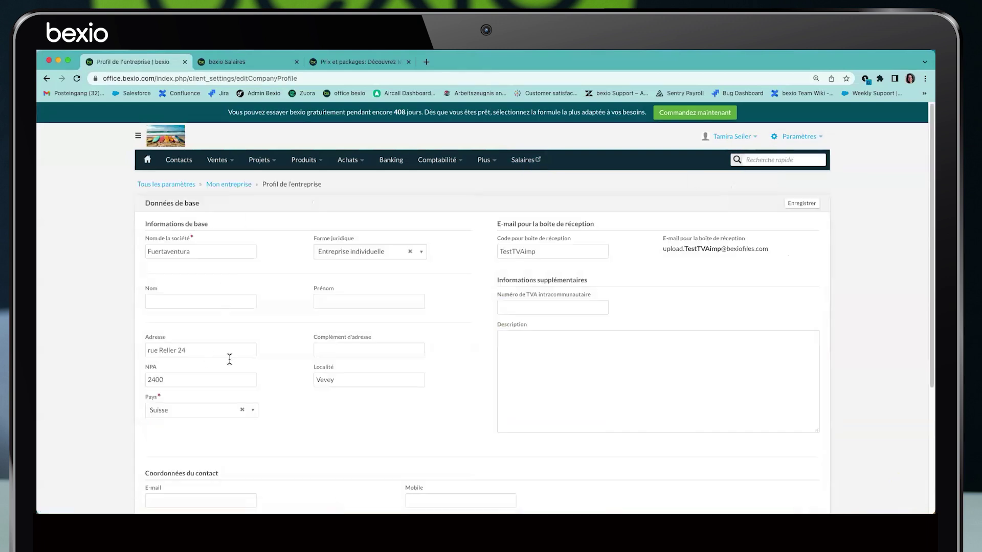
left_click_drag(204, 350, 135, 348)
left_click_drag(347, 383, 254, 372)
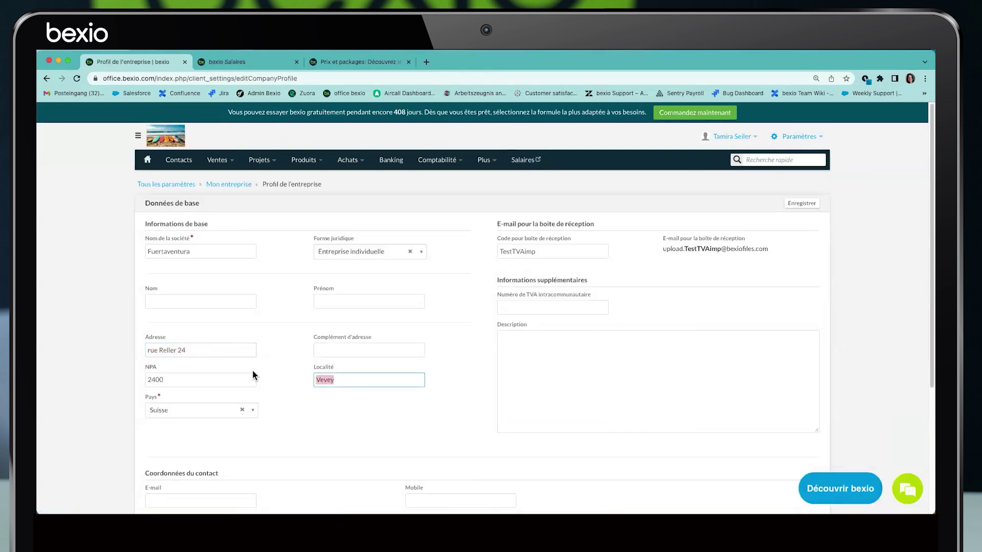
left_click(227, 62)
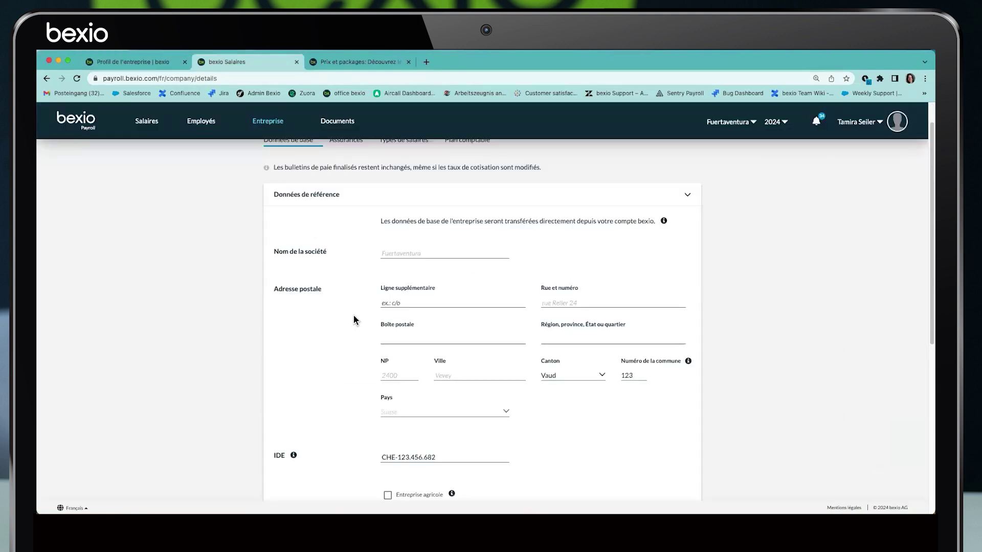
Note that reference data comes from bexio, check the IDE number, and switch to Suppléant
left_click_drag(381, 221, 647, 221)
scroll(352, 285, "down", 1)
left_click_drag(272, 425, 285, 425)
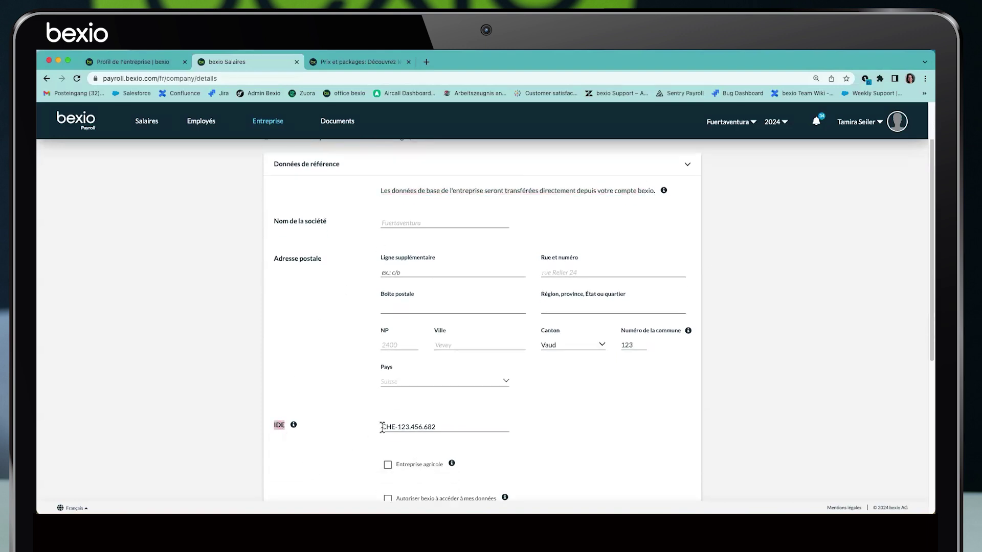
left_click_drag(381, 428, 452, 438)
scroll(374, 404, "down", 5)
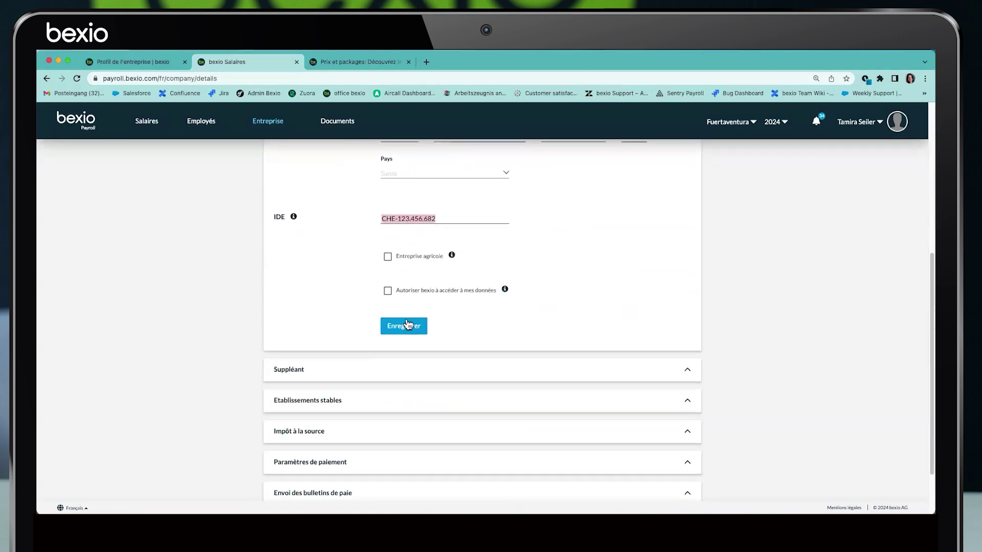
scroll(308, 290, "up", 5)
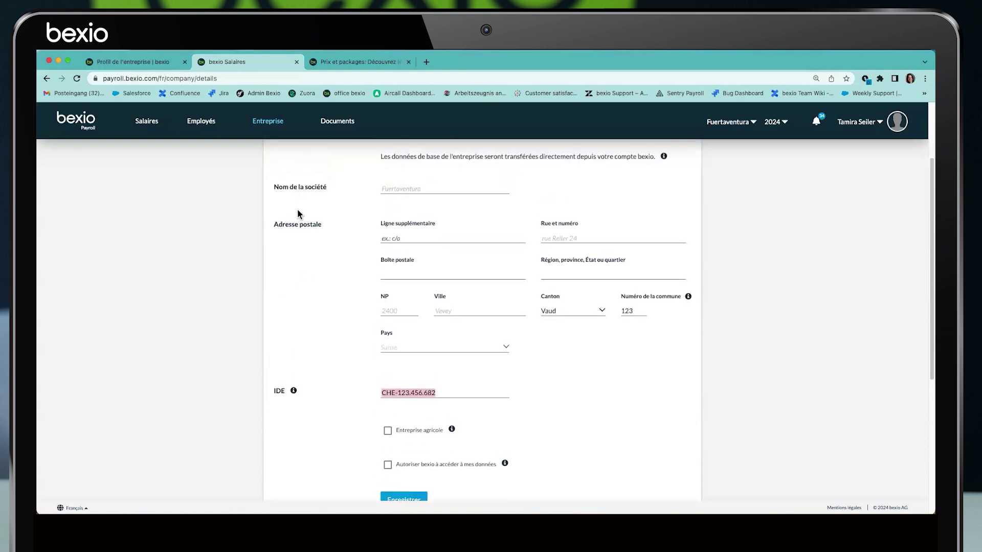
left_click(292, 171)
left_click(294, 261)
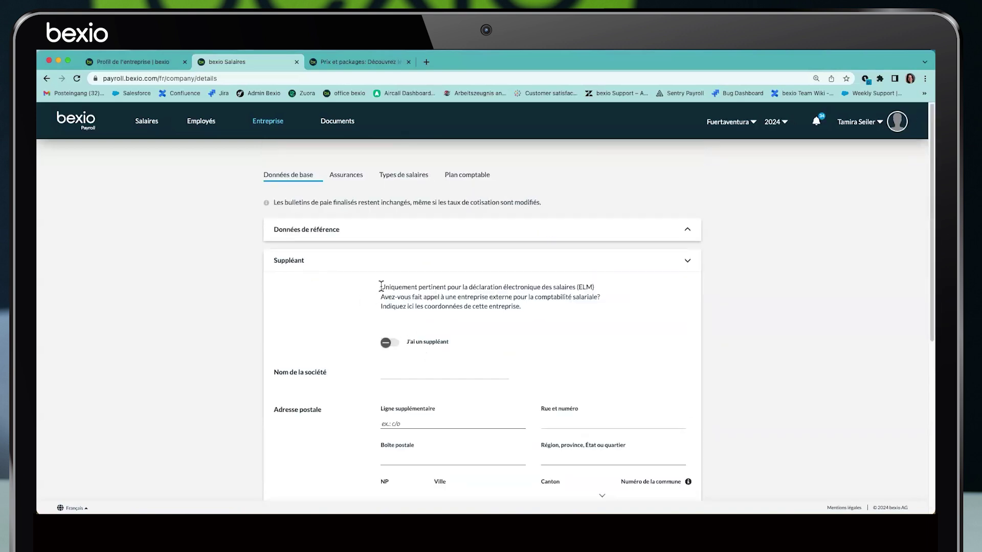
Turn on 'J'ai un suppléant', then expand Etablissements stables to show the Basel site
left_click_drag(381, 285, 569, 288)
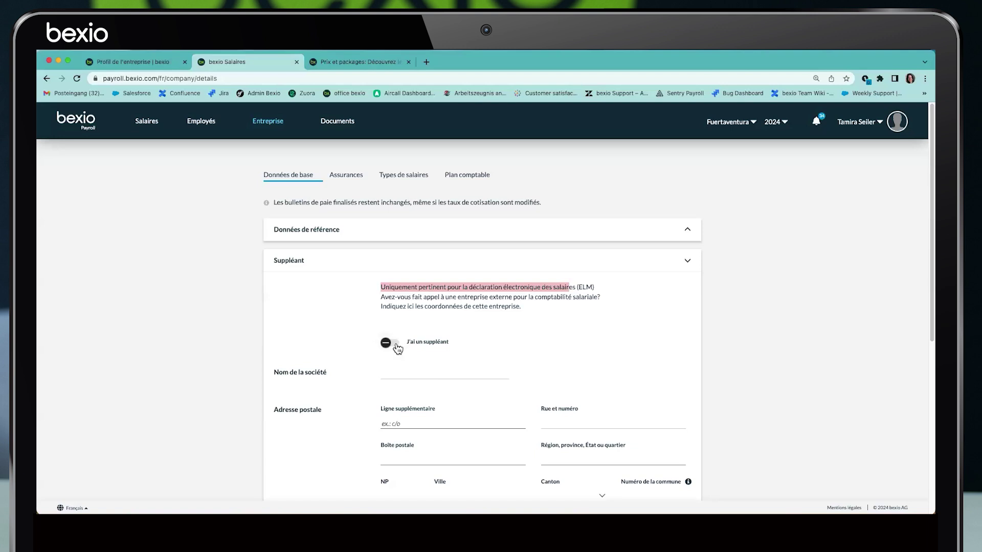
left_click(398, 348)
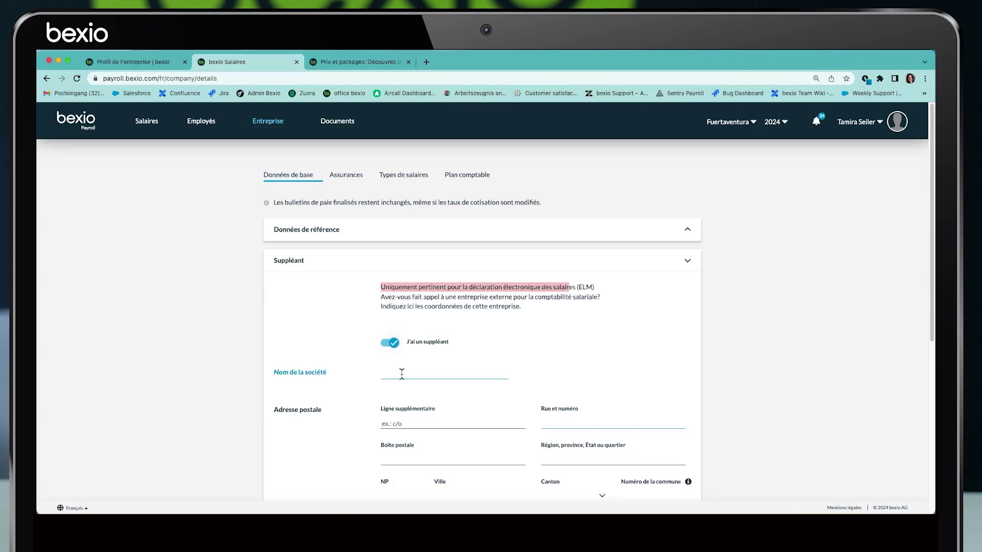
left_click(404, 372)
key("Escape")
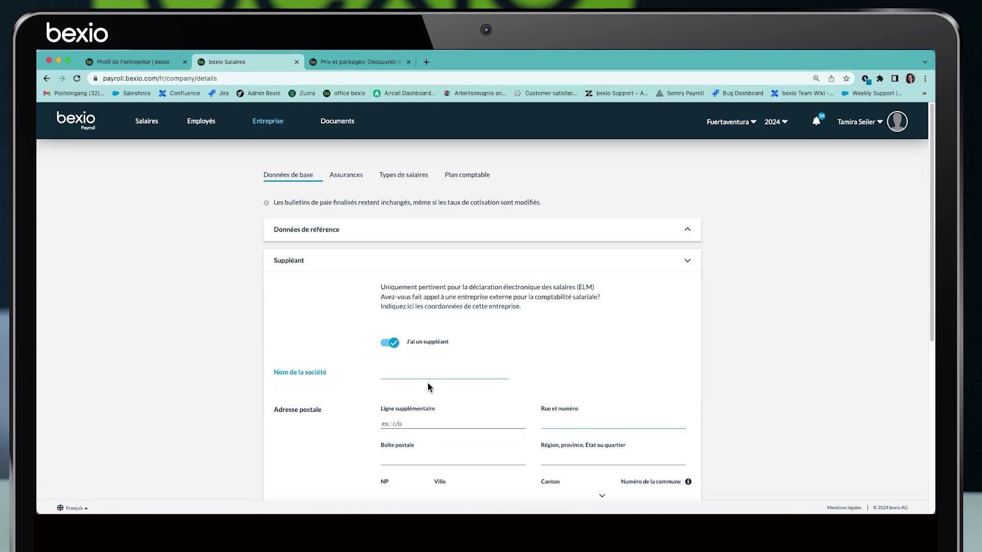
scroll(429, 388, "down", 2)
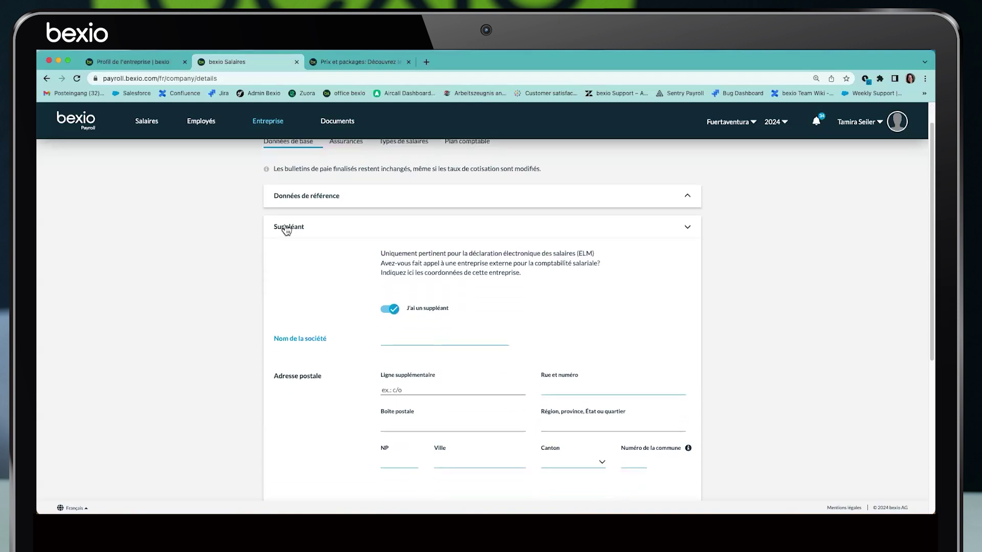
left_click(283, 228)
left_click(303, 296)
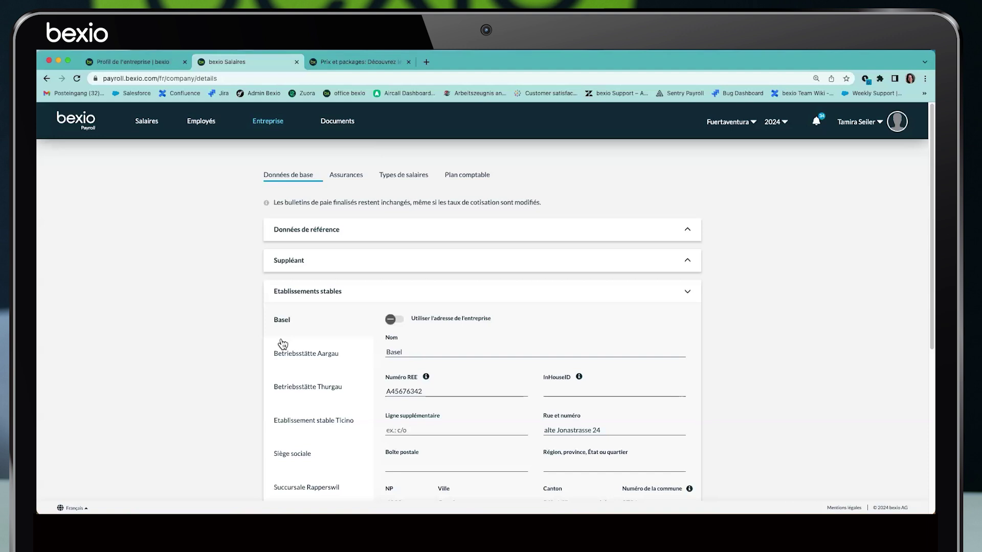
scroll(284, 409, "down", 2)
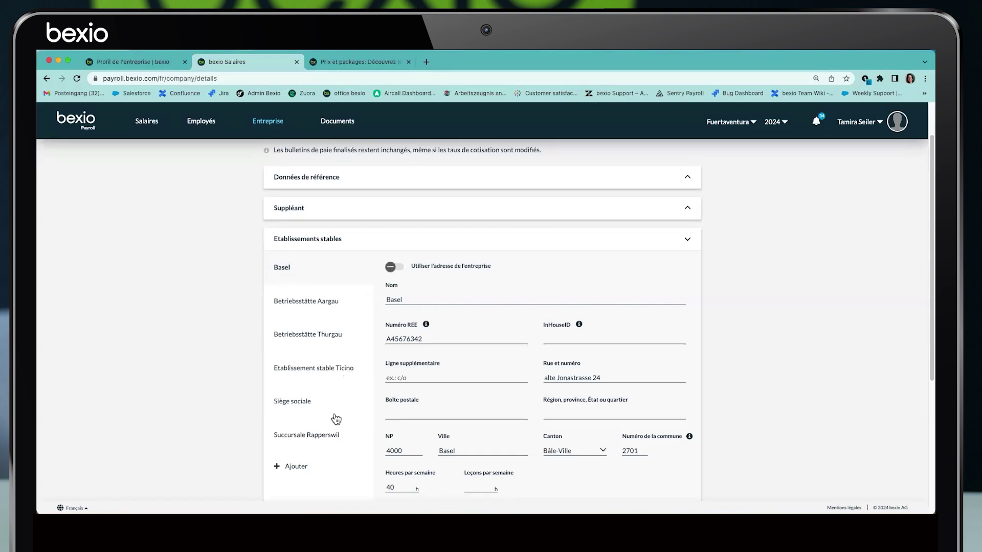
scroll(339, 415, "down", 1)
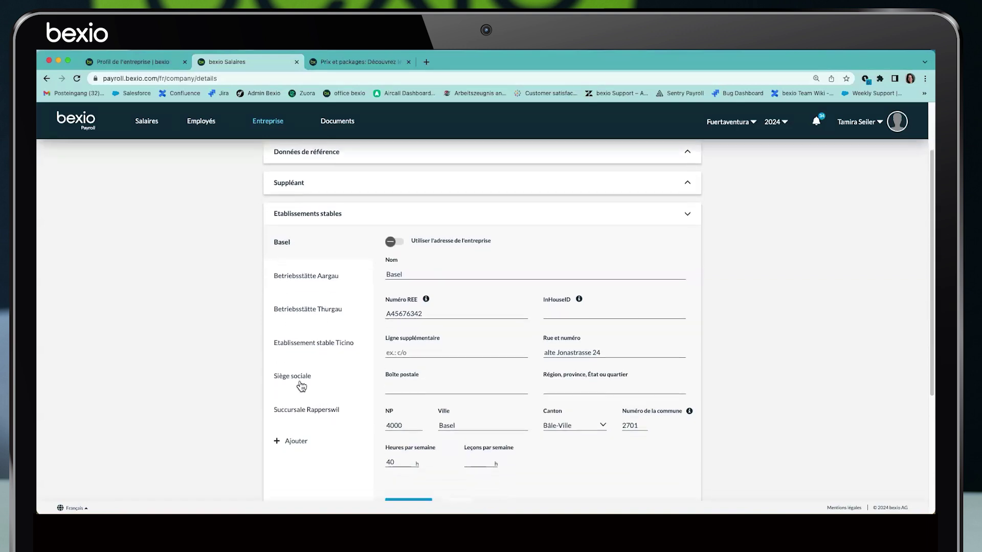
left_click(405, 274)
left_click_drag(423, 313, 385, 314)
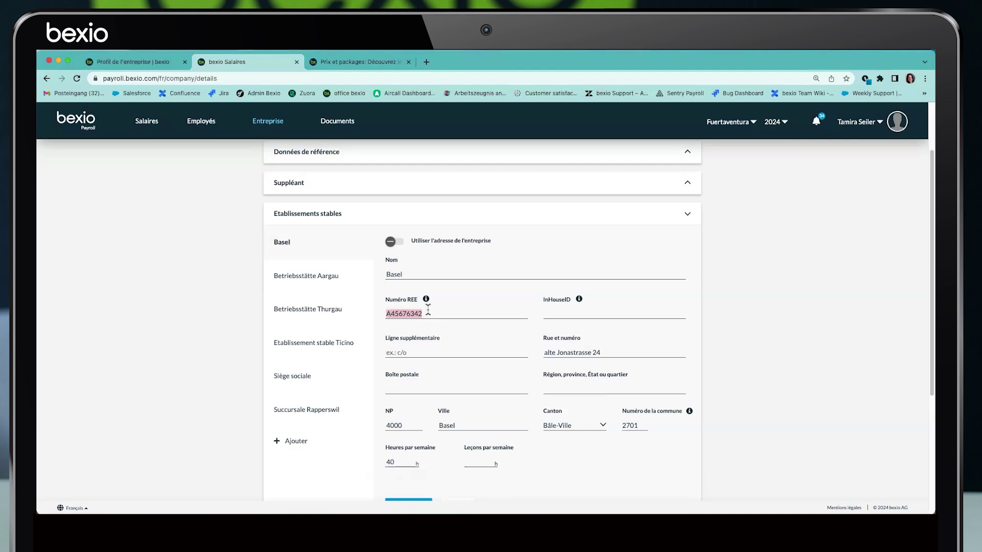
mouse_move(427, 301)
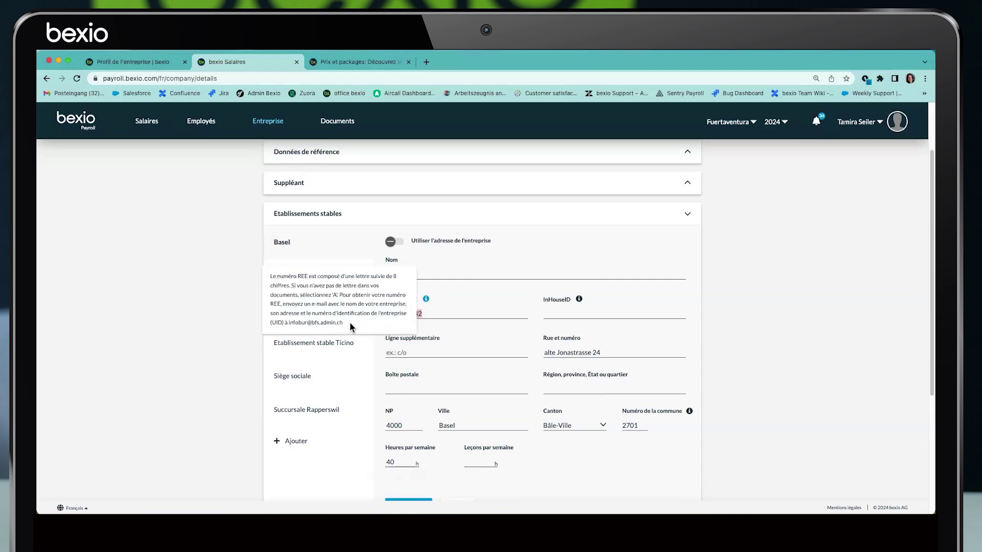
left_click_drag(345, 323, 288, 323)
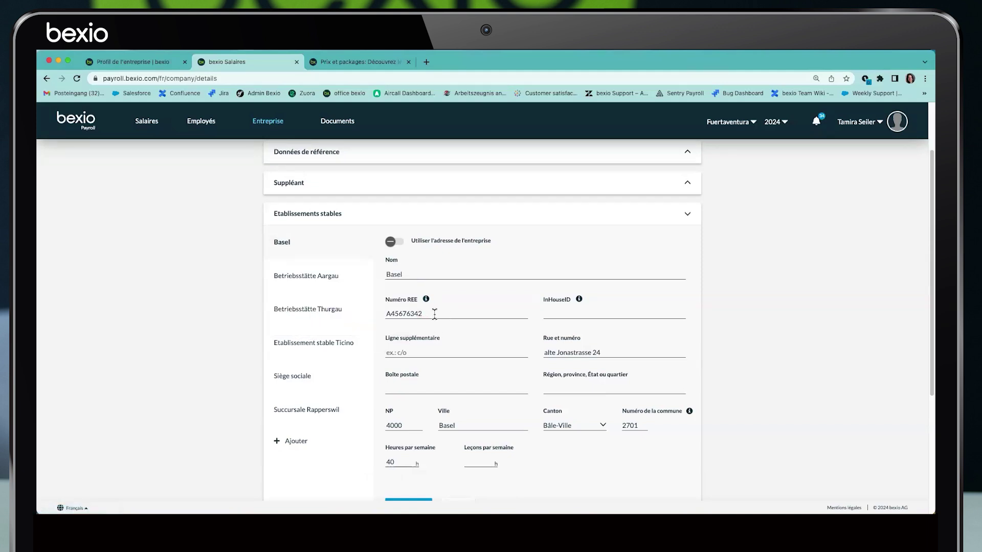
double_click(412, 313)
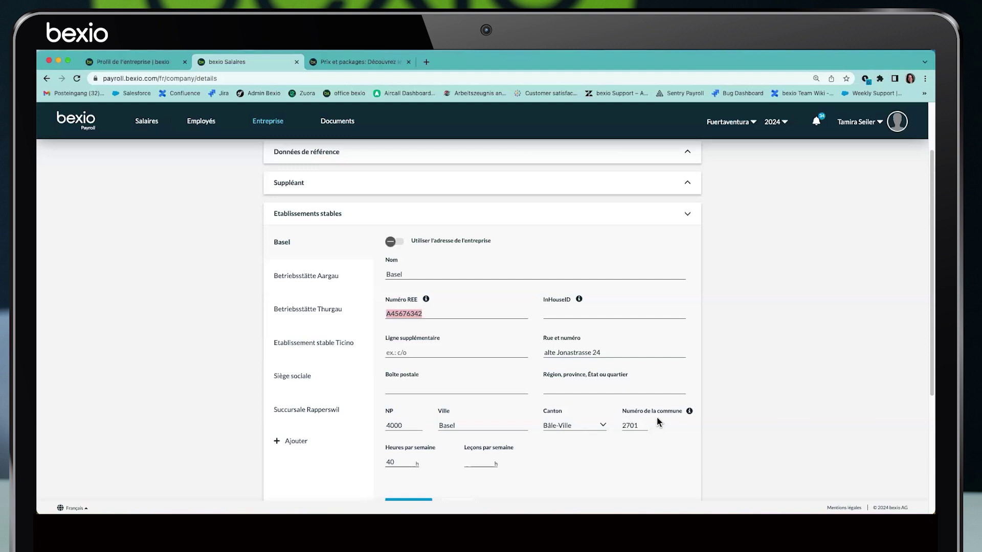
mouse_move(690, 411)
type("400")
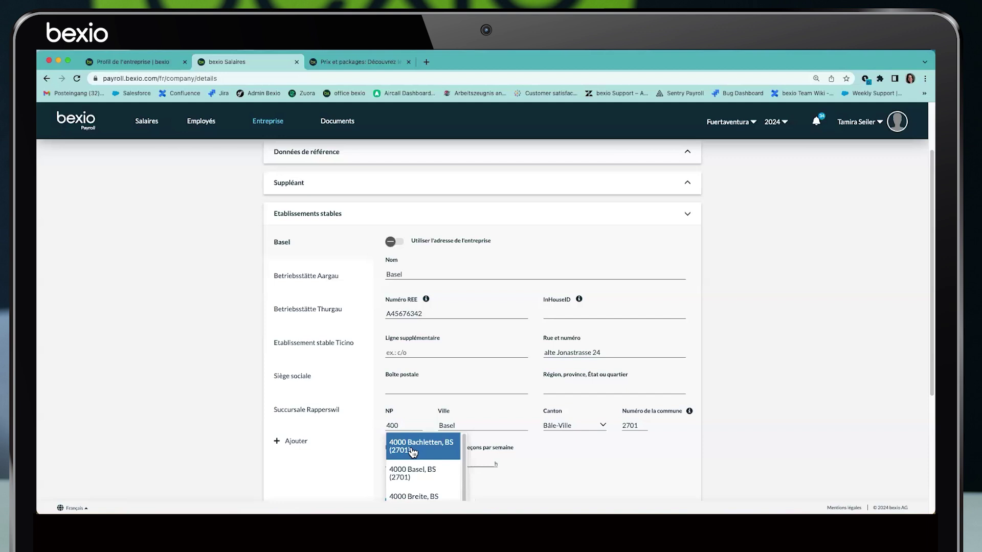
left_click(414, 452)
left_click_drag(637, 426, 621, 425)
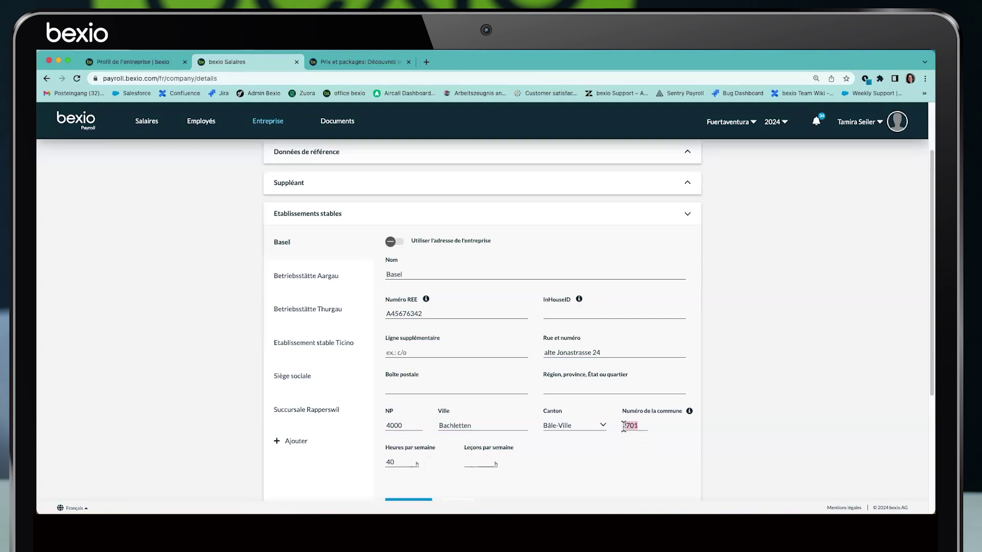
left_click(409, 426)
key("ctrl+a")
type("8640")
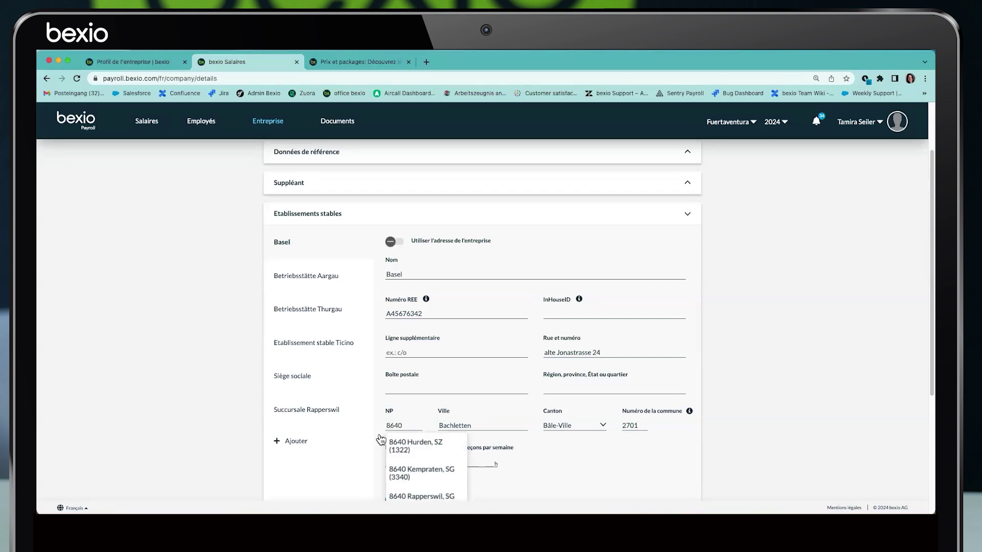
left_click(417, 495)
left_click_drag(641, 426, 621, 426)
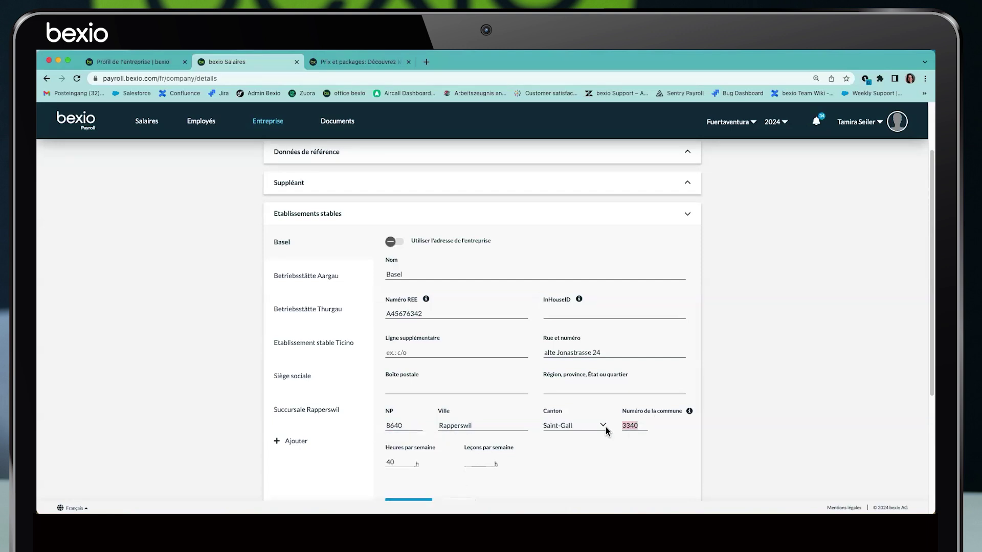
double_click(394, 425)
type("400")
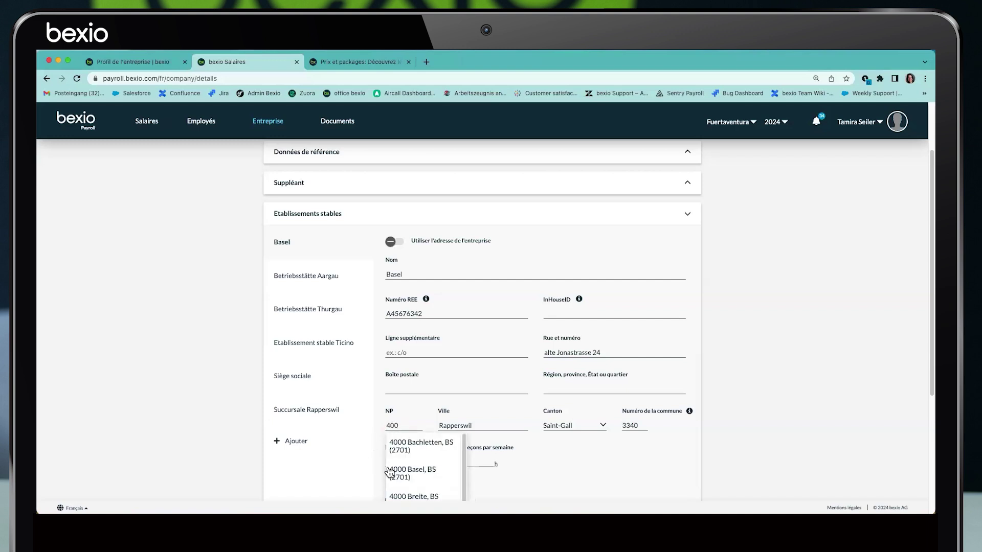
left_click(405, 475)
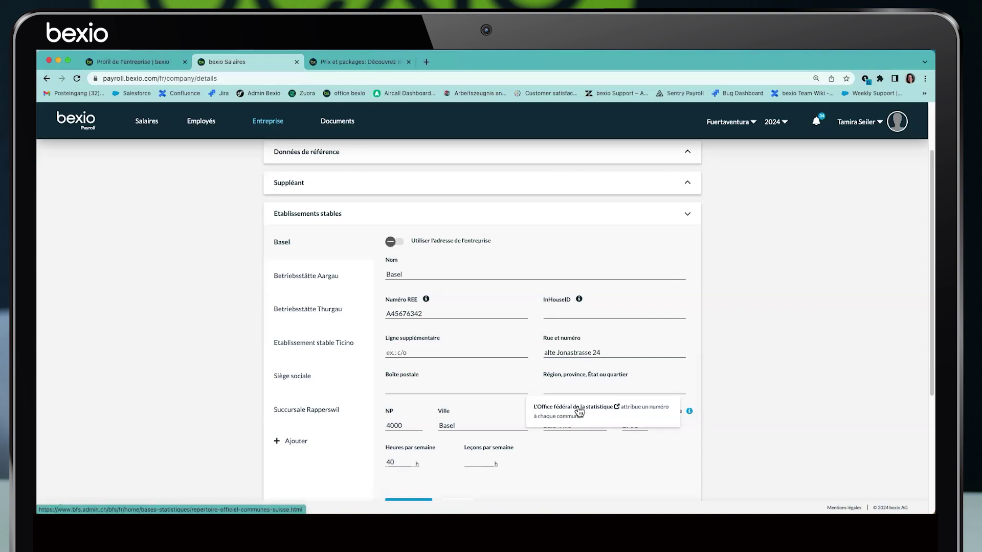
double_click(446, 427)
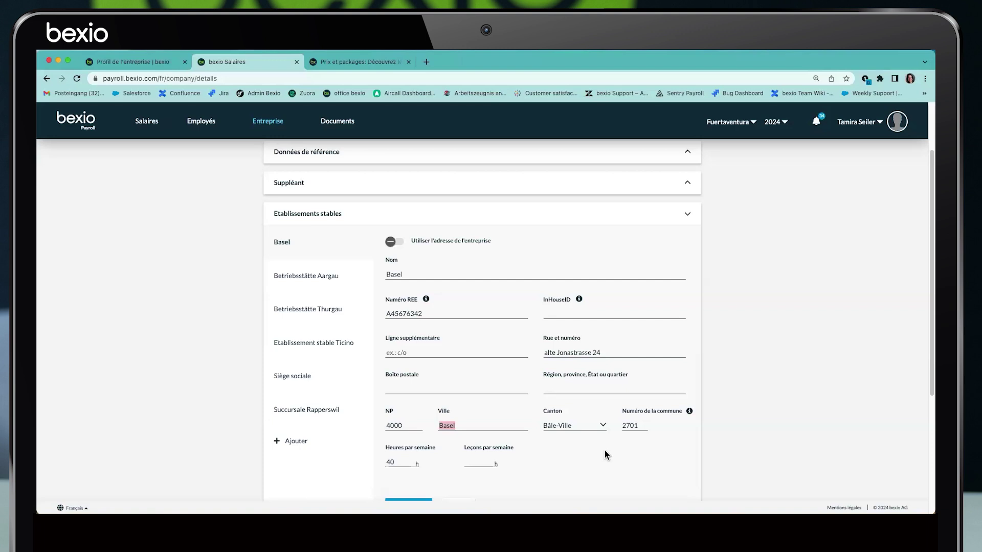
Check the Basel establishment: 40 weekly hours, postcode 4000, canton Bâle-Ville, commune 2701
scroll(602, 442, "down", 1)
left_click(398, 434)
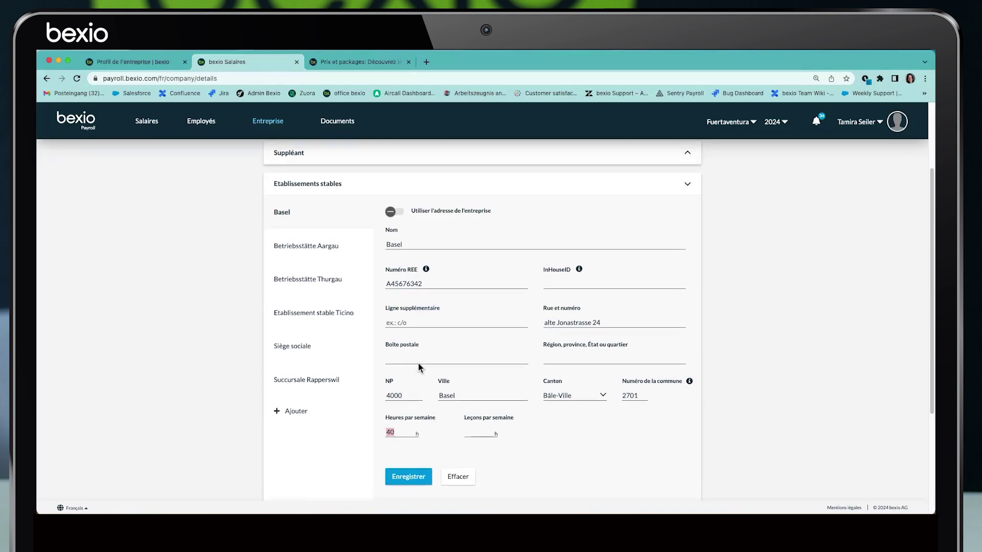
scroll(418, 362, "up", 3)
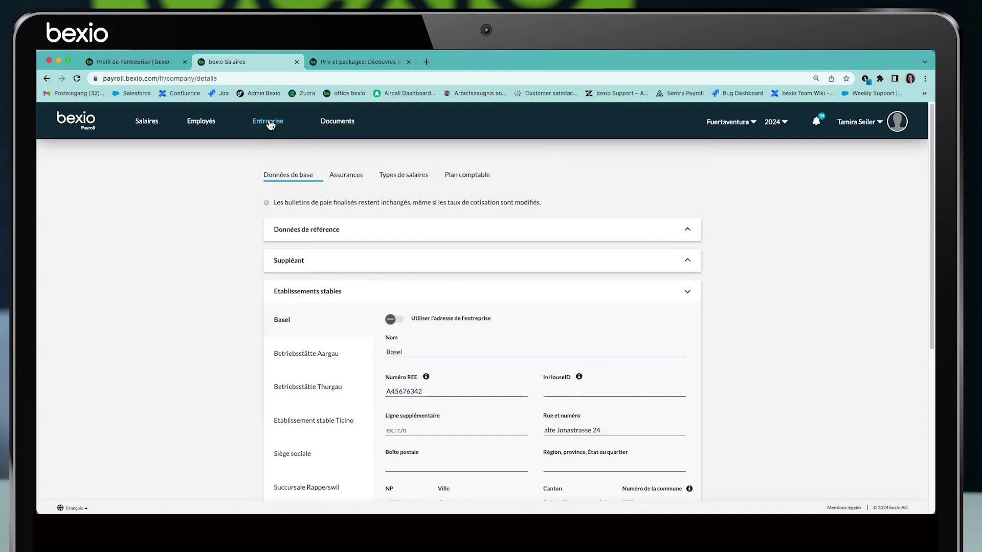
scroll(390, 397, "down", 3)
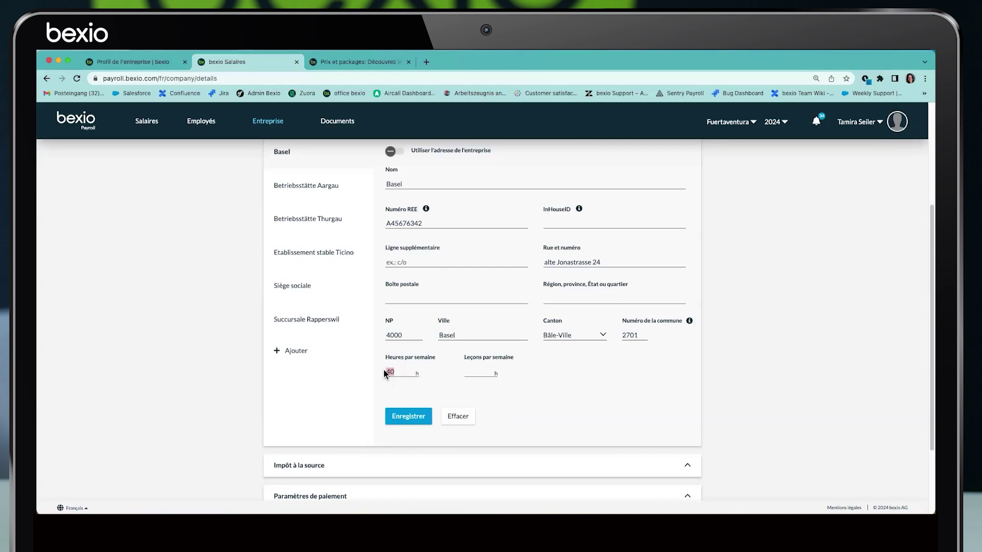
left_click(399, 372)
scroll(358, 332, "down", 1)
scroll(285, 278, "up", 3)
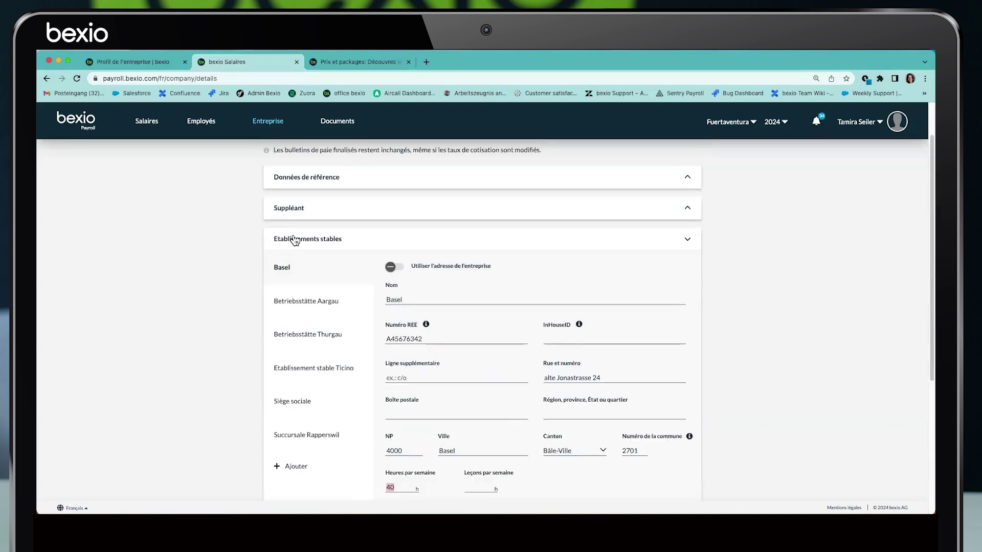
Review the Impôt à la source entry, keeping canton Berne and client ID 123, then collapse it
left_click(294, 241)
left_click(303, 327)
scroll(288, 347, "down", 1)
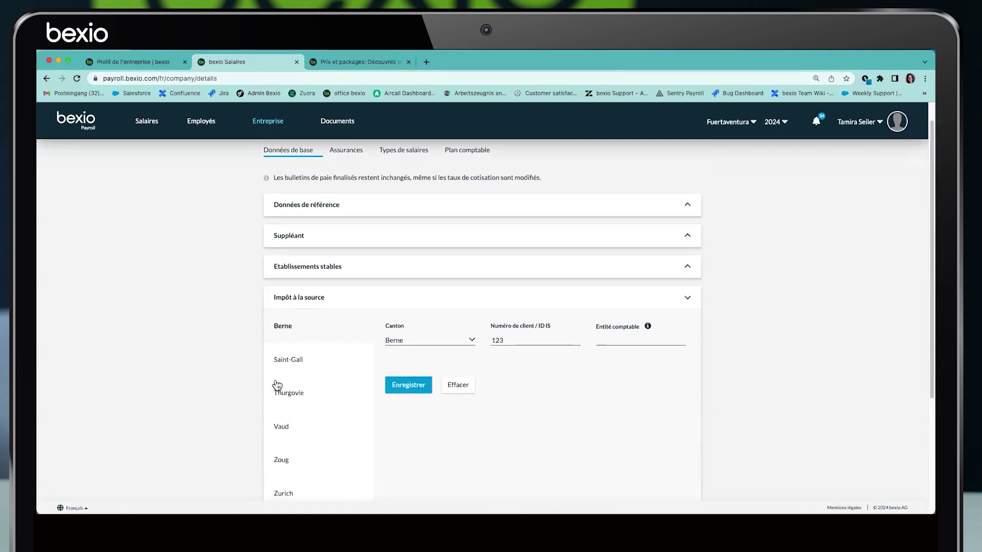
scroll(300, 377, "down", 1)
scroll(300, 377, "down", 1)
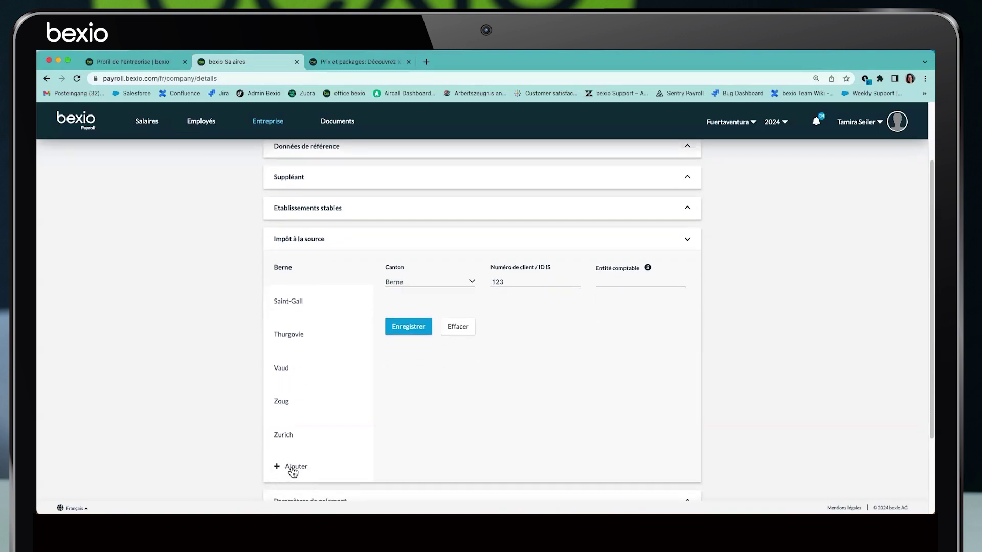
left_click(441, 285)
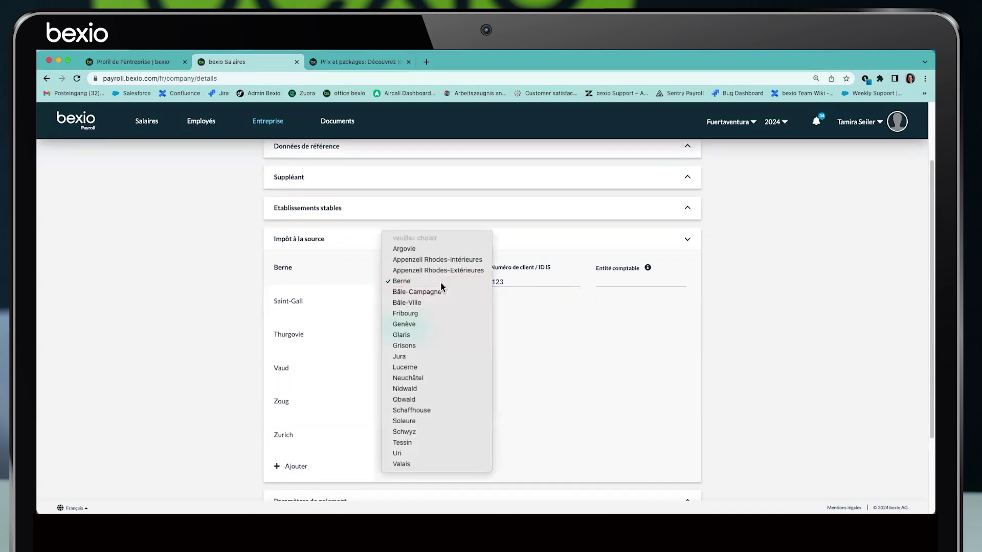
left_click(483, 284)
double_click(486, 285)
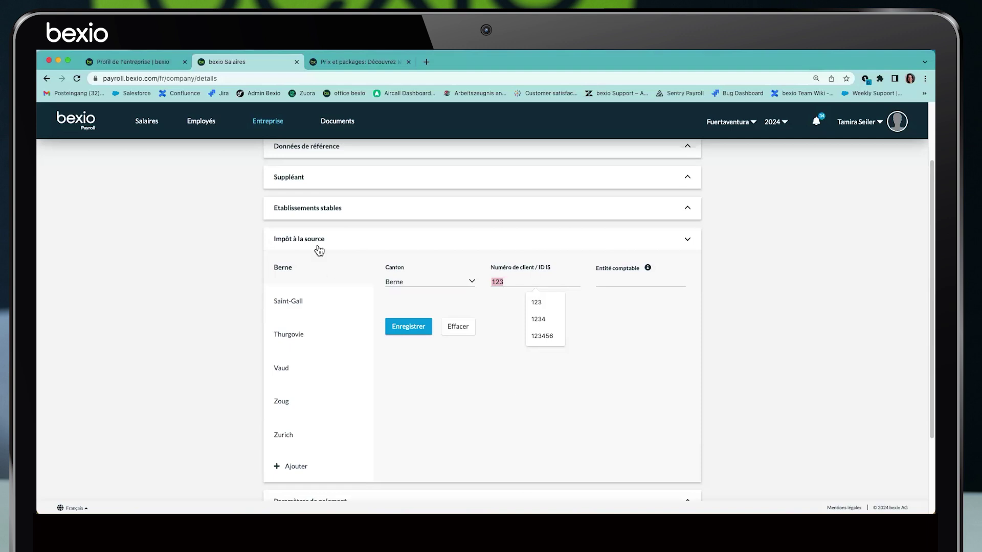
left_click(295, 243)
Compare the payroll default account choices with Raiffeisen and Zürcher Kantonalbank on the Banking page
left_click(290, 357)
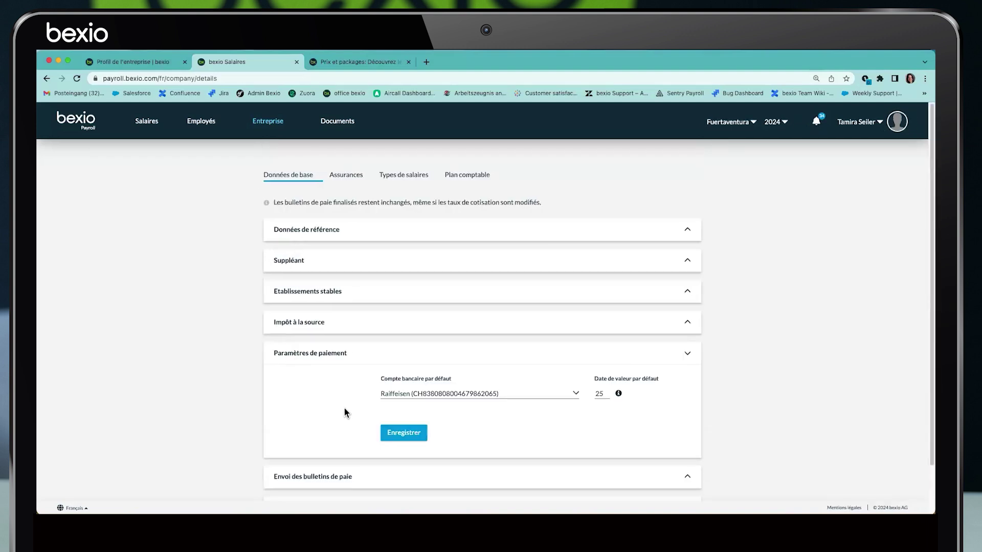
left_click_drag(380, 380, 464, 385)
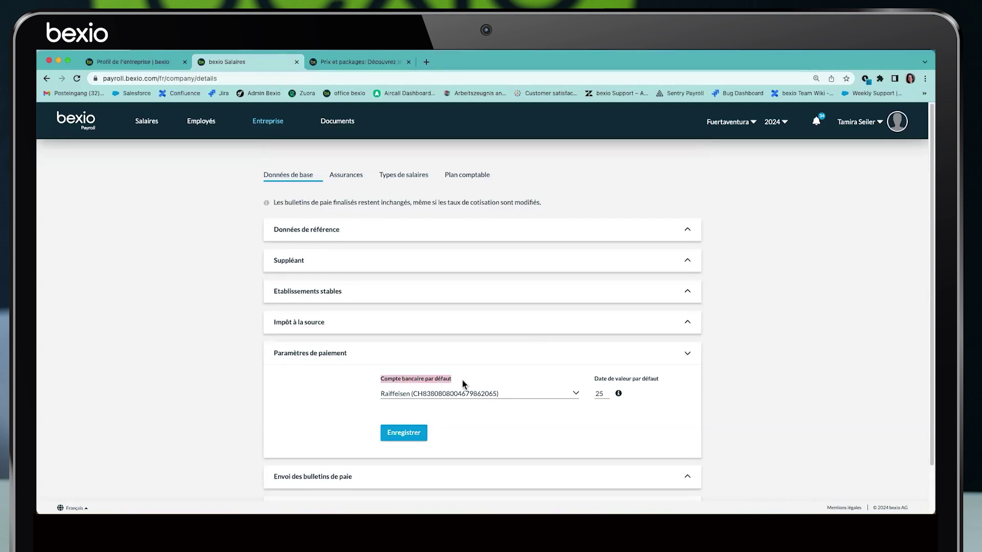
left_click(576, 395)
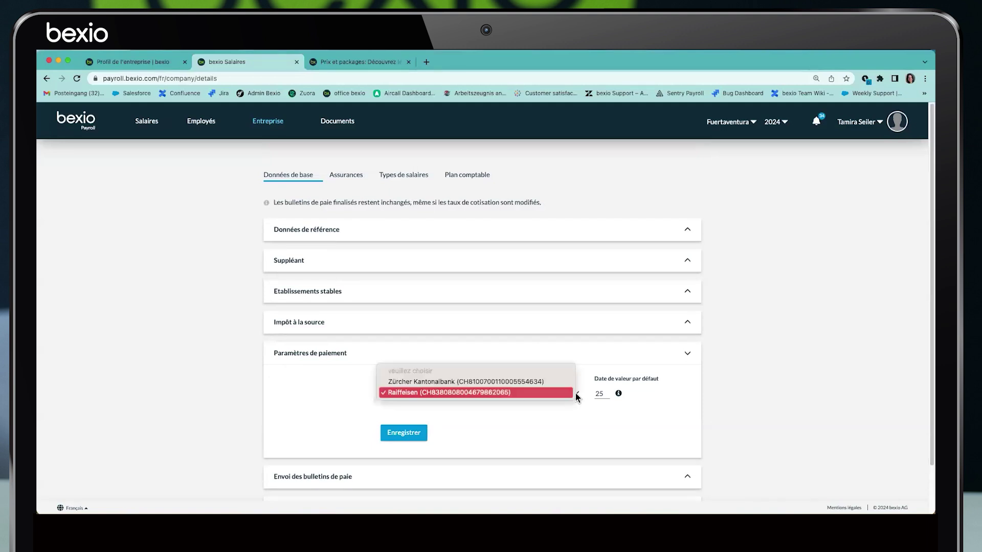
left_click(505, 429)
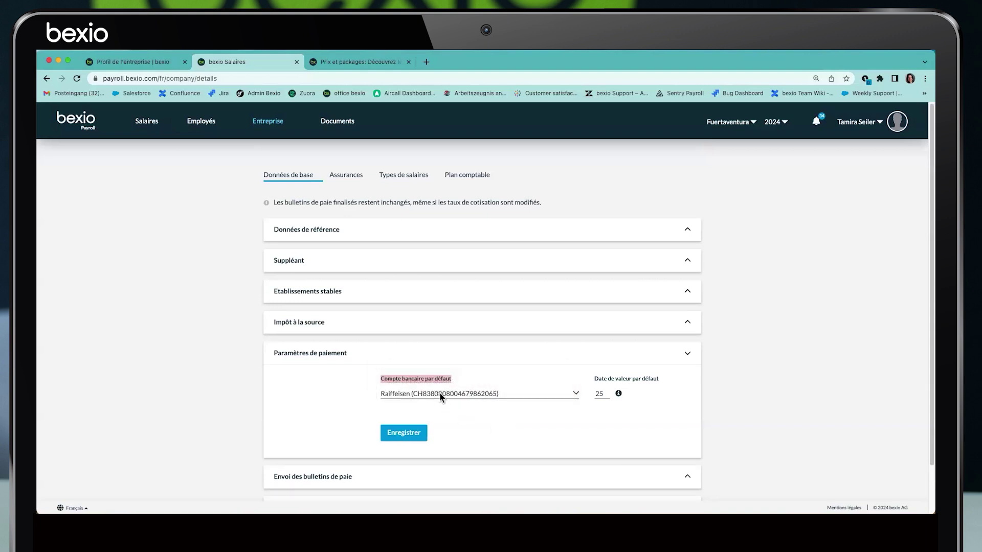
left_click(132, 62)
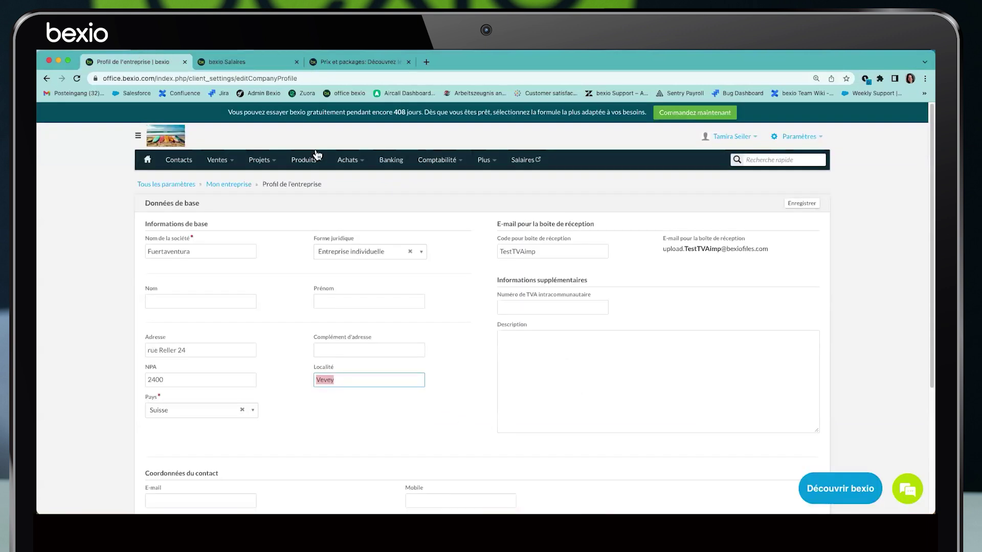
left_click(391, 161)
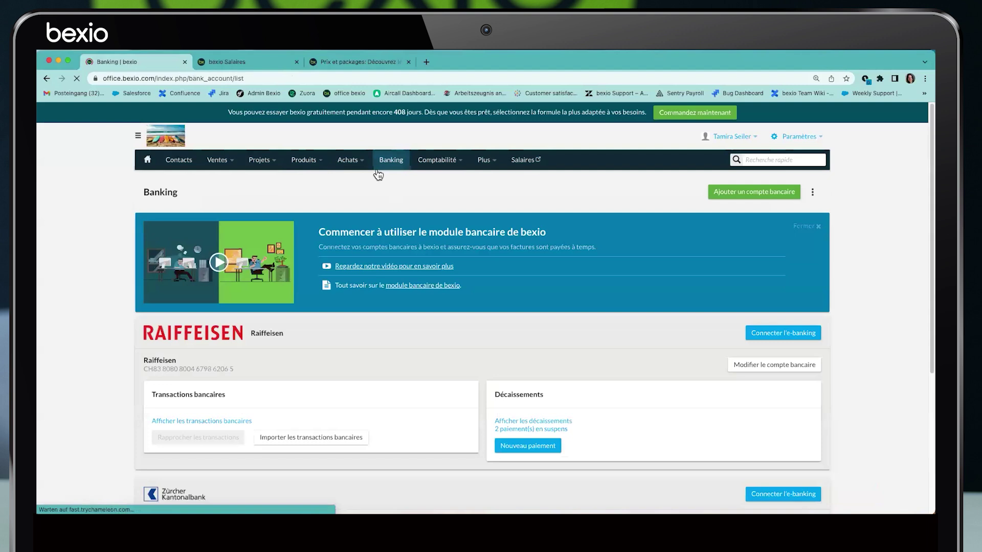
scroll(290, 264, "down", 5)
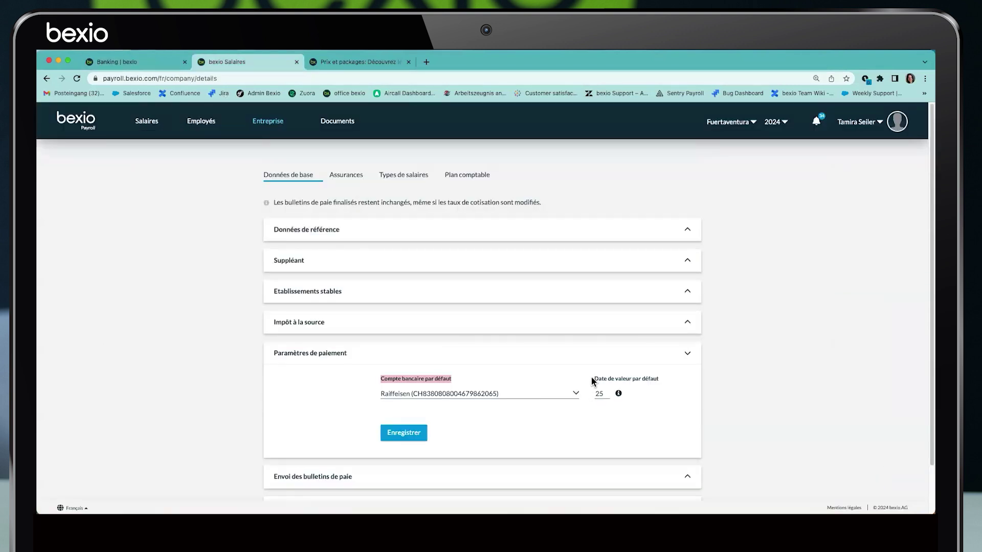
Keep value date 25 and Raiffeisen as default account, then collapse Paramètres de paiement
left_click_drag(592, 381, 661, 384)
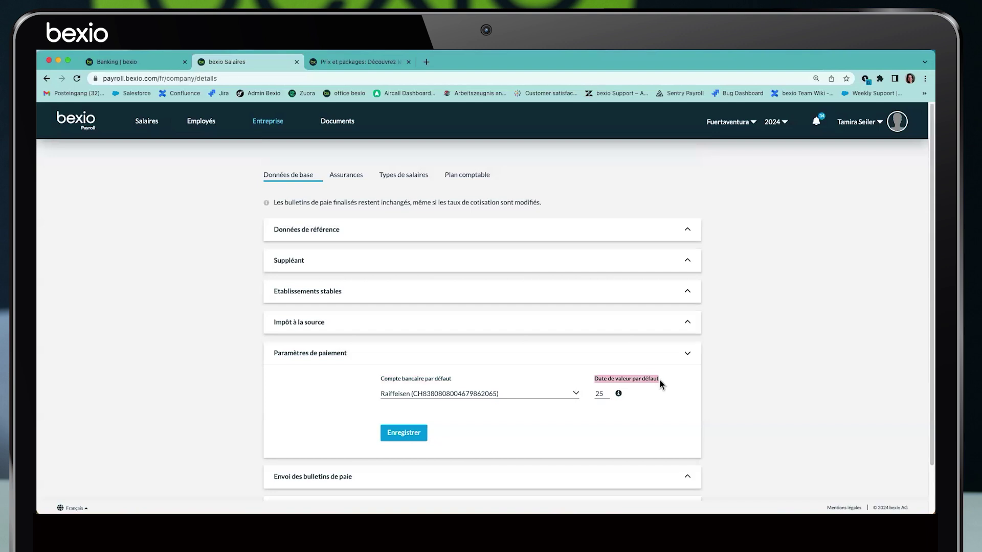
double_click(599, 394)
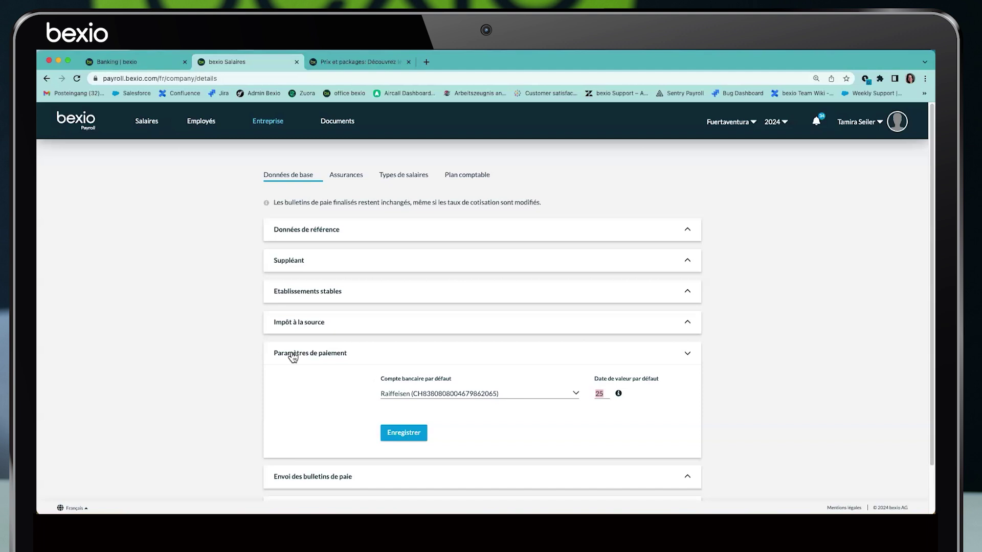
left_click(420, 399)
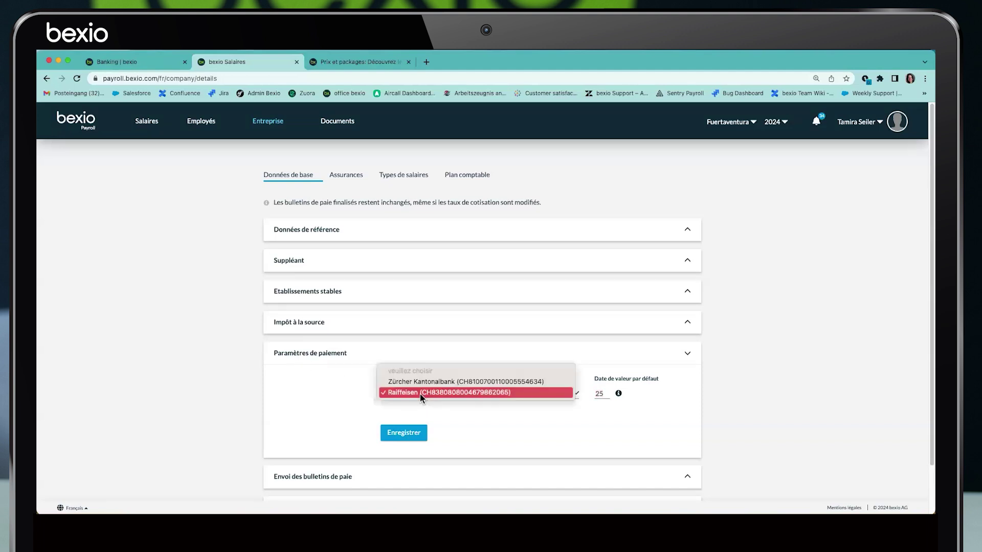
left_click(316, 402)
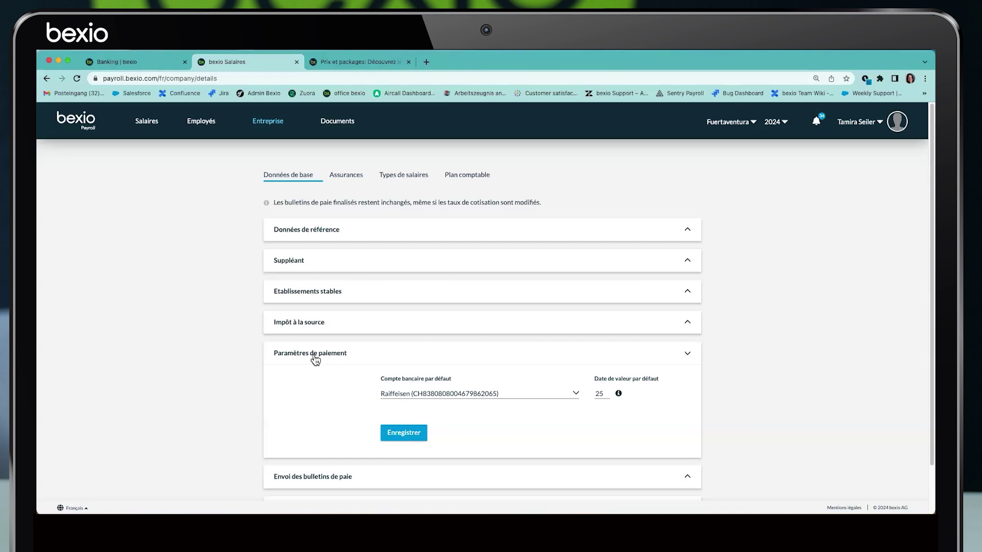
left_click(314, 360)
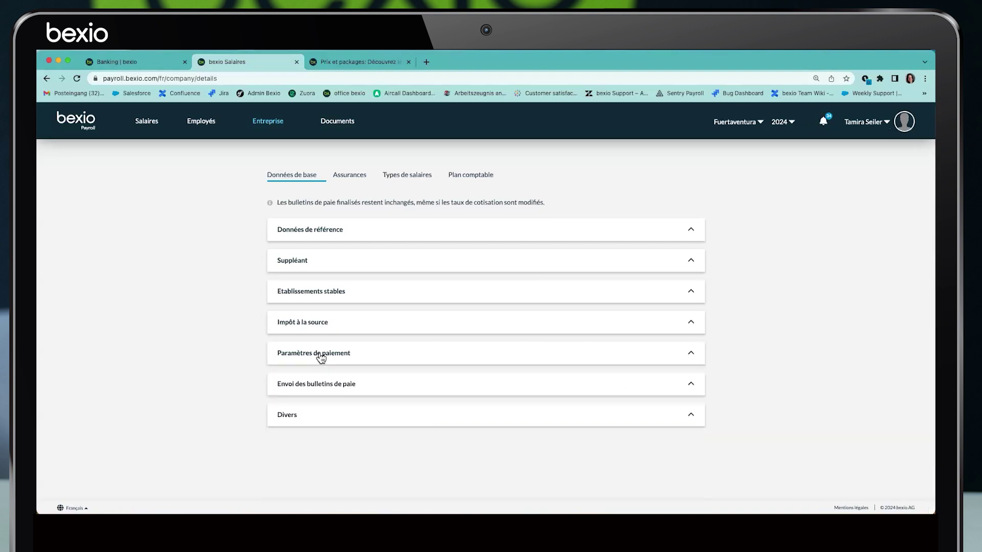
Expand the payslip sending settings and keep PDF password protection on the employee's AVS number
left_click(289, 392)
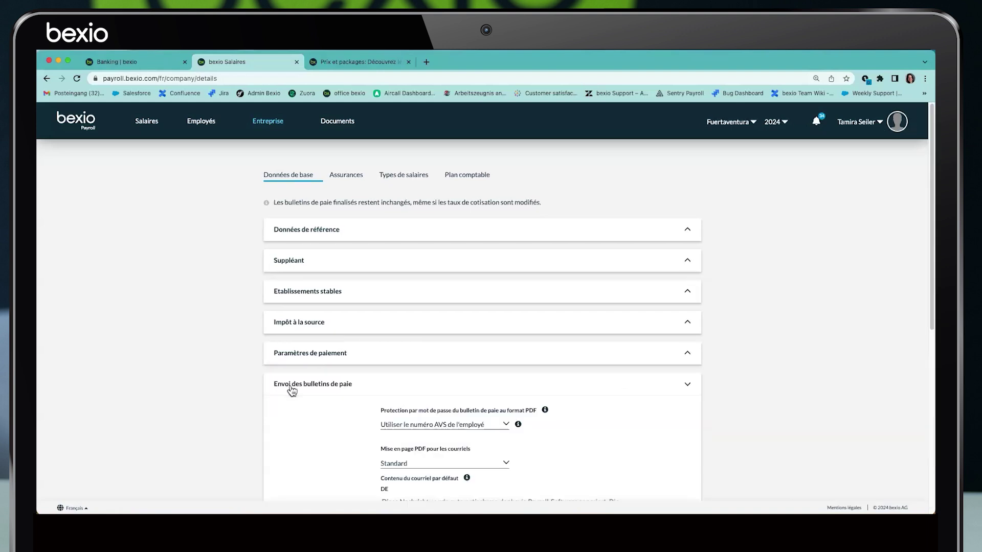
scroll(389, 398, "down", 4)
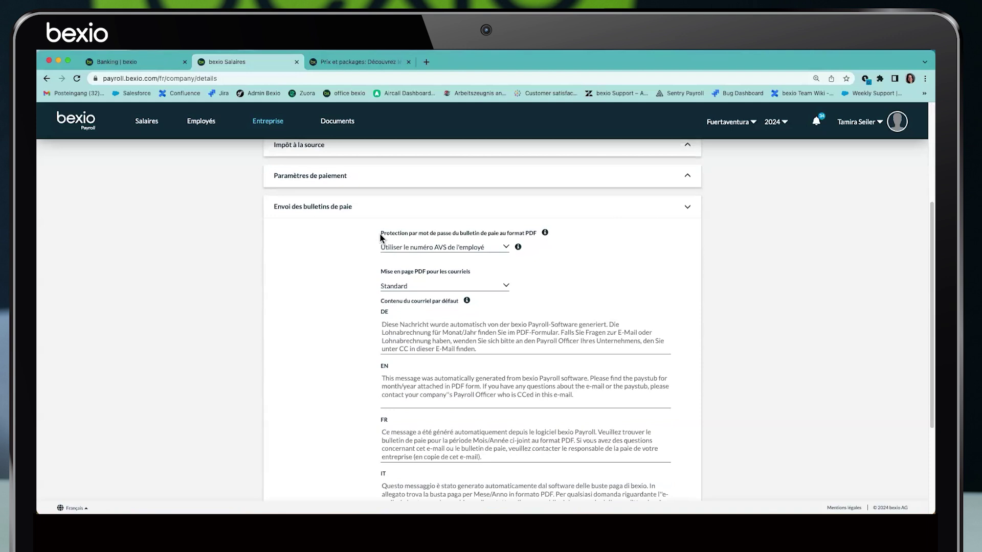
left_click_drag(415, 235, 538, 234)
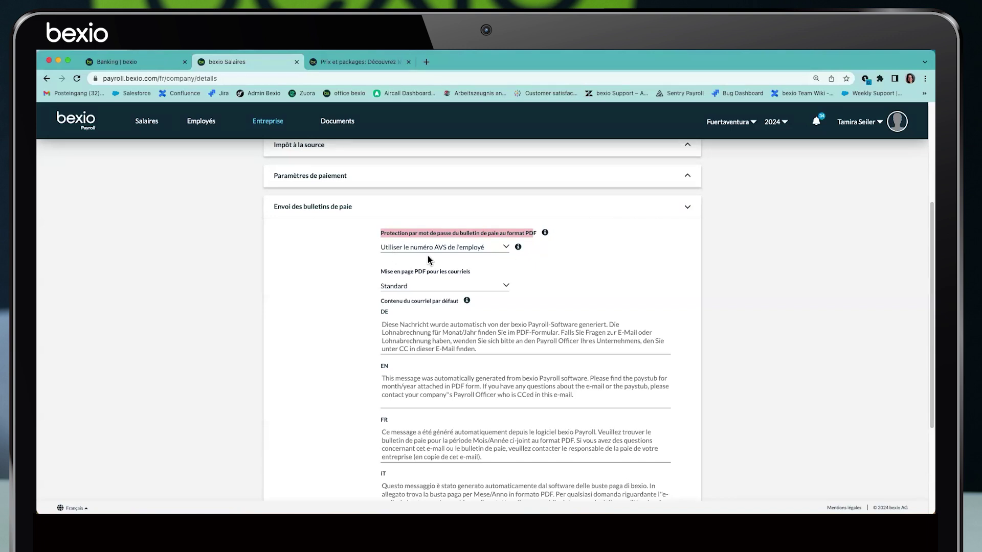
left_click(507, 249)
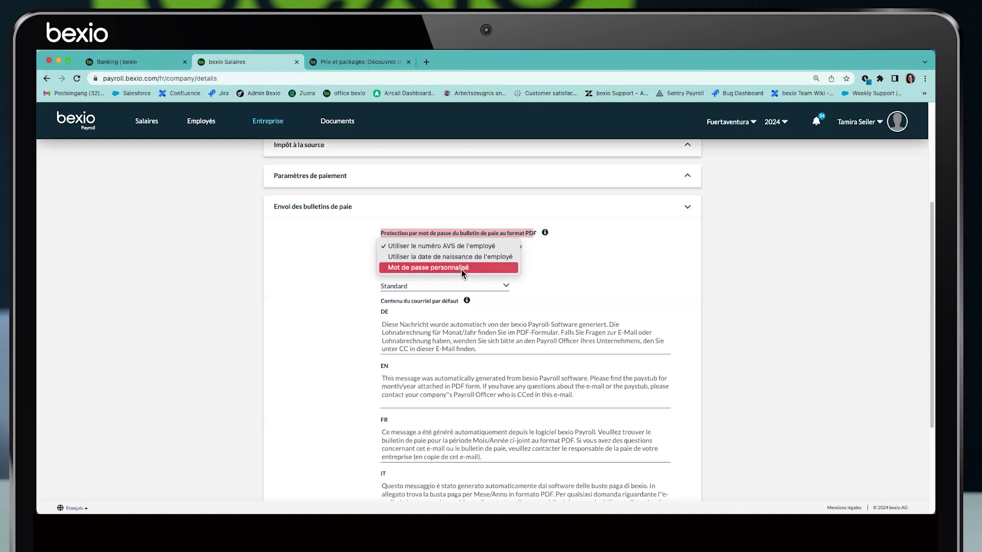
left_click(343, 279)
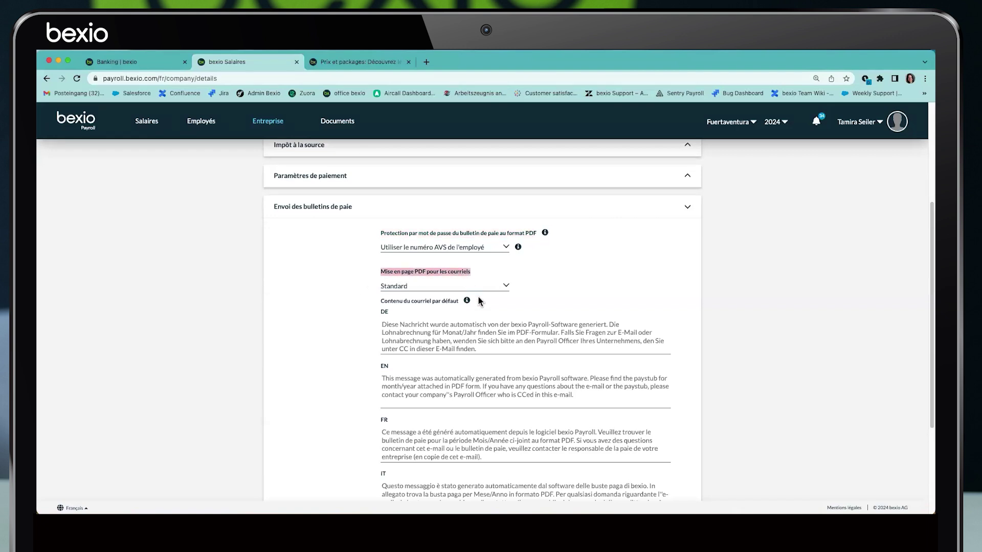
Keep Standard as the PDF layout for payslip e-mails
left_click(506, 288)
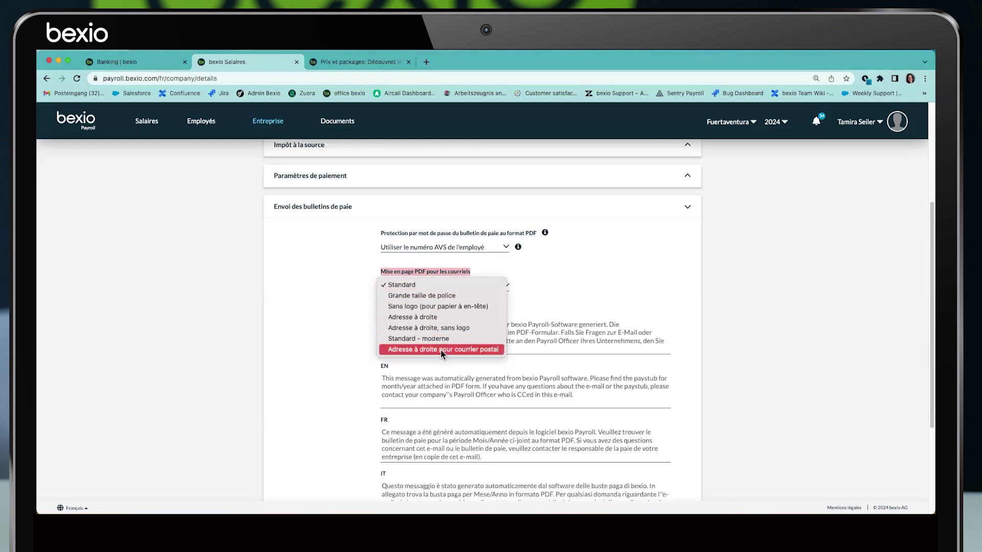
left_click(325, 288)
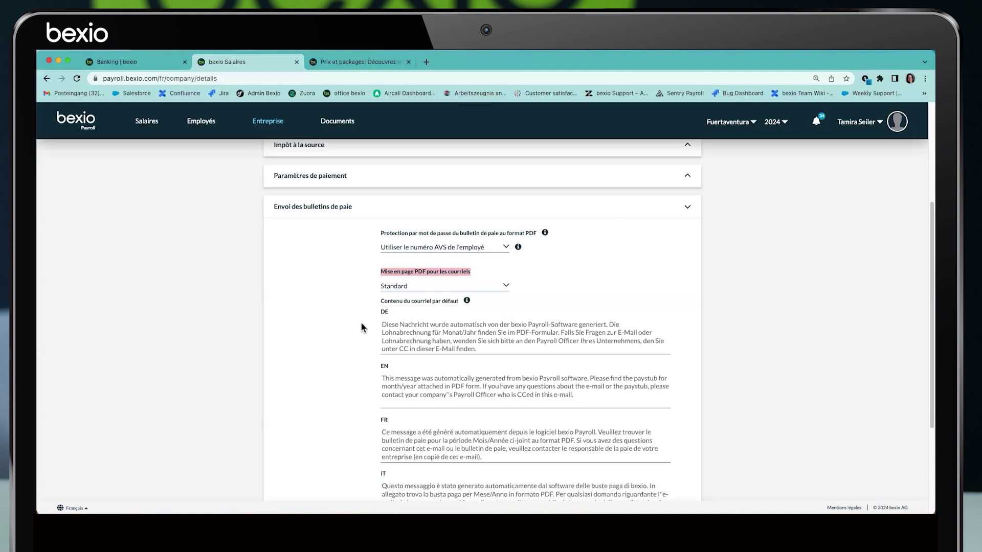
scroll(362, 329, "down", 1)
Try 'Bonjour kjasgjakö' in the French payslip e-mail text, erase it, and collapse the section
scroll(383, 371, "down", 1)
left_click(381, 373)
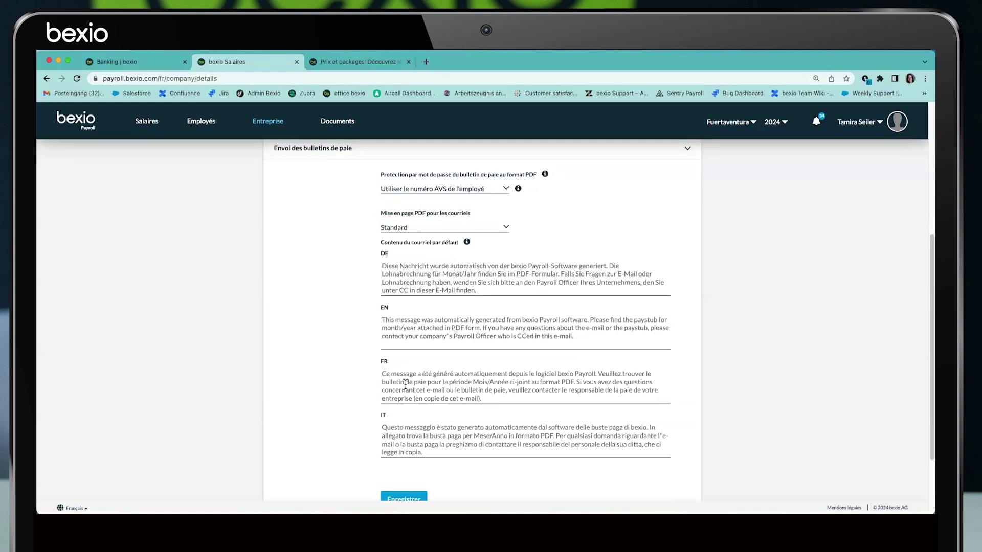
key("super+a")
type("Bon")
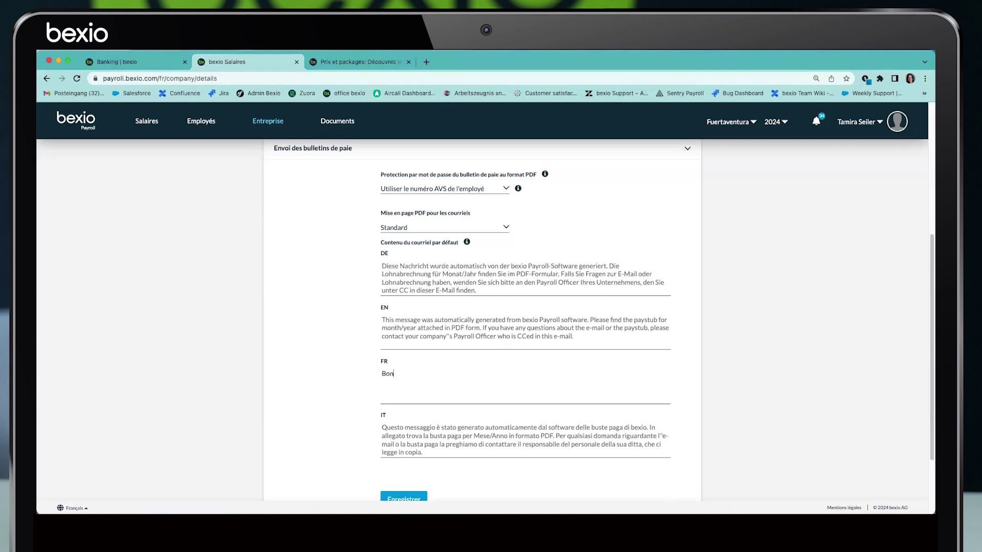
type("jour kjasgjakö")
key("BackSpace")
key("BackSpace")
key("BackSpace")
key("BackSpace")
key("BackSpace")
key("BackSpace")
key("BackSpace")
key("BackSpace")
key("BackSpace")
key("BackSpace")
key("BackSpace")
key("BackSpace")
key("BackSpace")
key("BackSpace")
key("BackSpace")
key("BackSpace")
key("BackSpace")
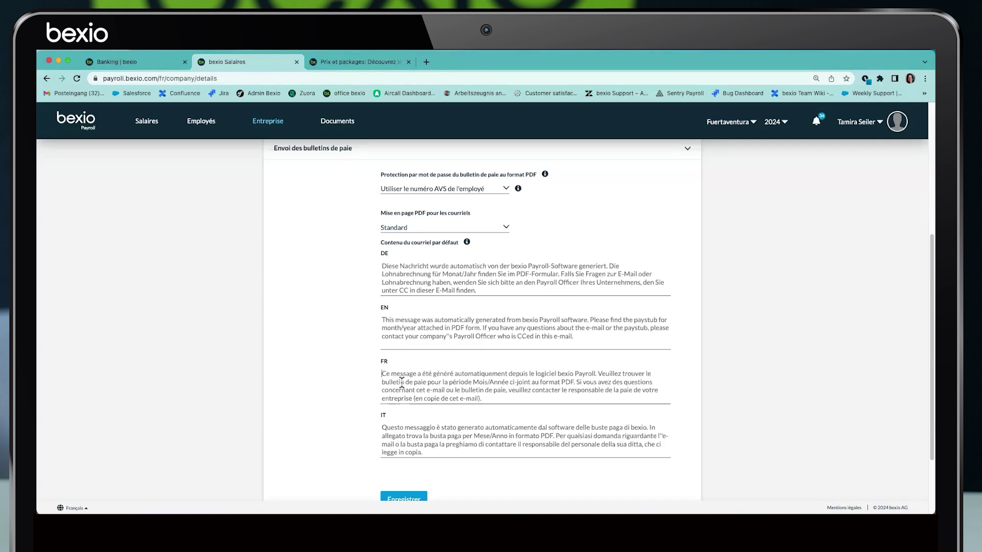
scroll(402, 383, "up", 1)
left_click(304, 166)
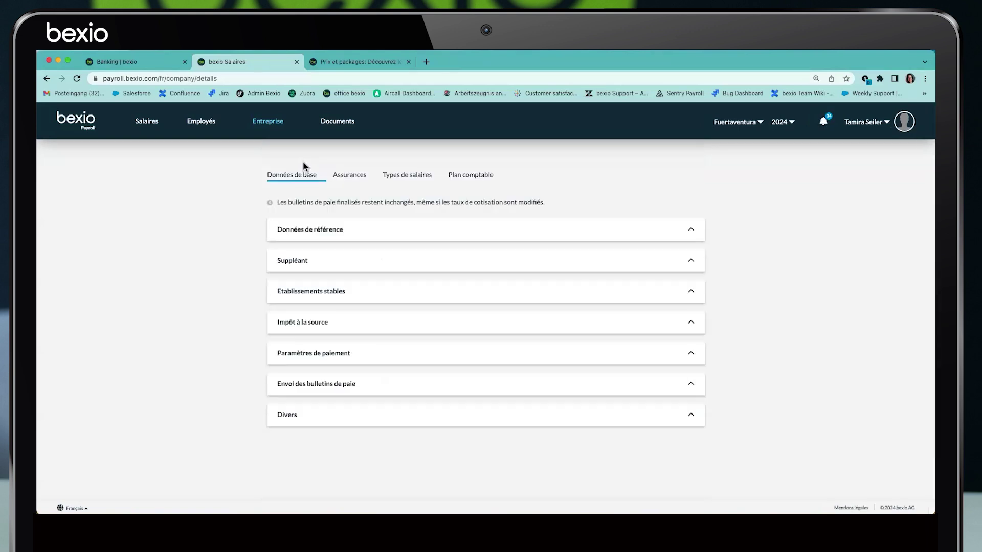
Expand the Divers settings and keep Français as the language
left_click(288, 413)
scroll(346, 395, "down", 3)
mouse_move(305, 403)
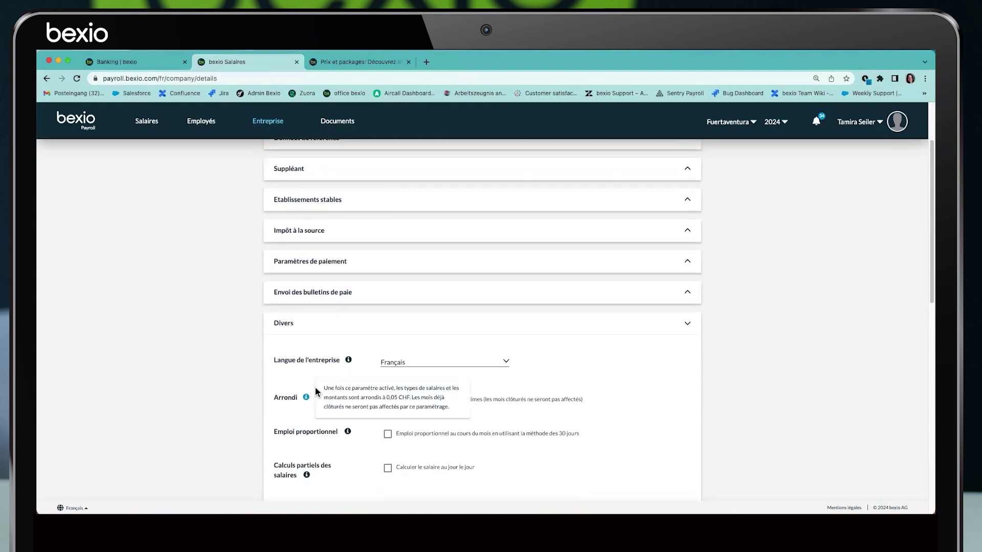
scroll(286, 358, "down", 2)
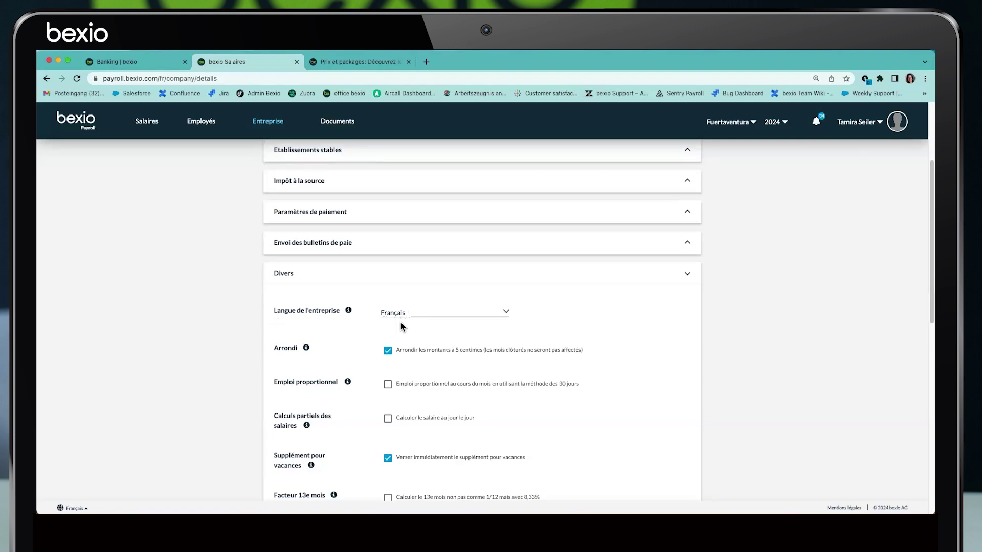
left_click(87, 509)
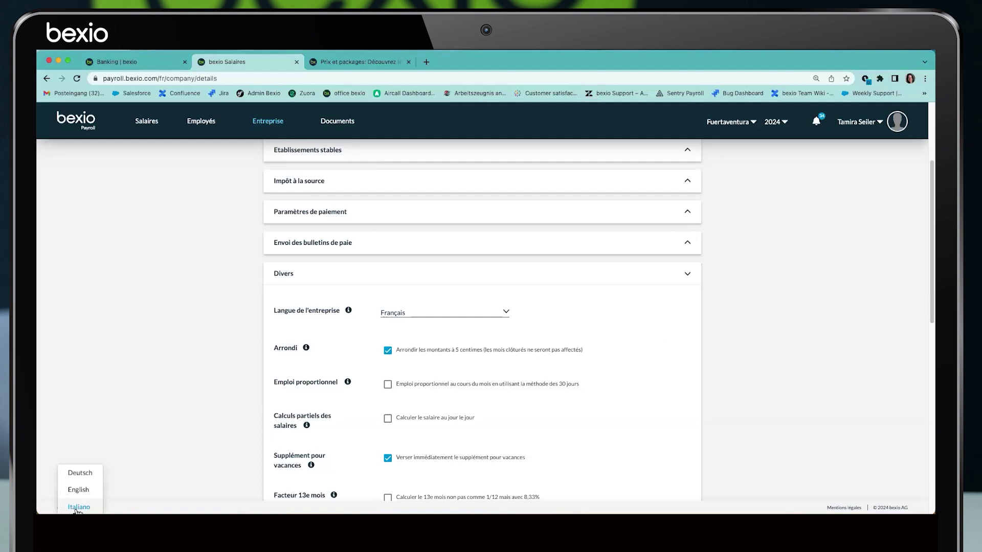
left_click(178, 450)
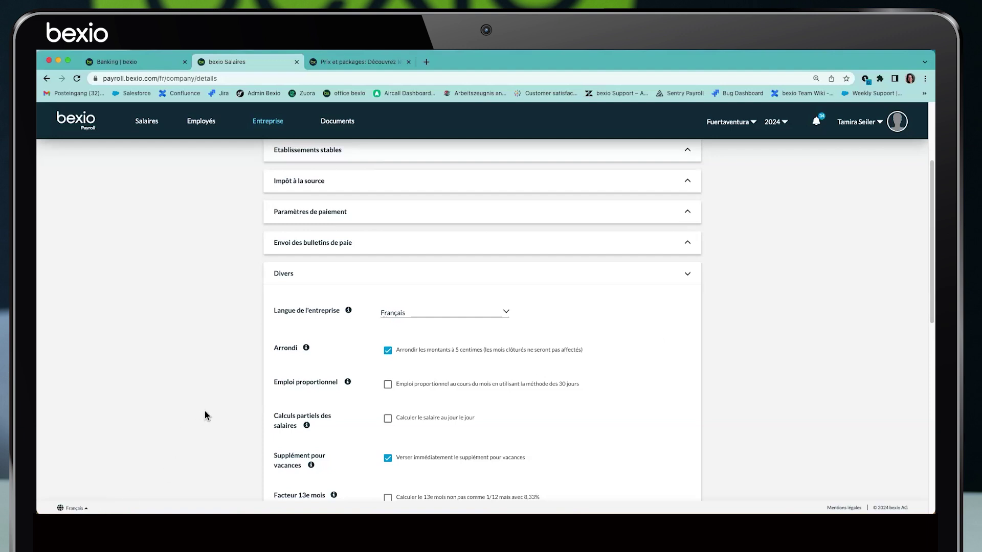
Leave 5-centime rounding on, with proportional employment and day-by-day salary calculation off
left_click_drag(274, 348, 298, 349)
left_click_drag(274, 383, 340, 382)
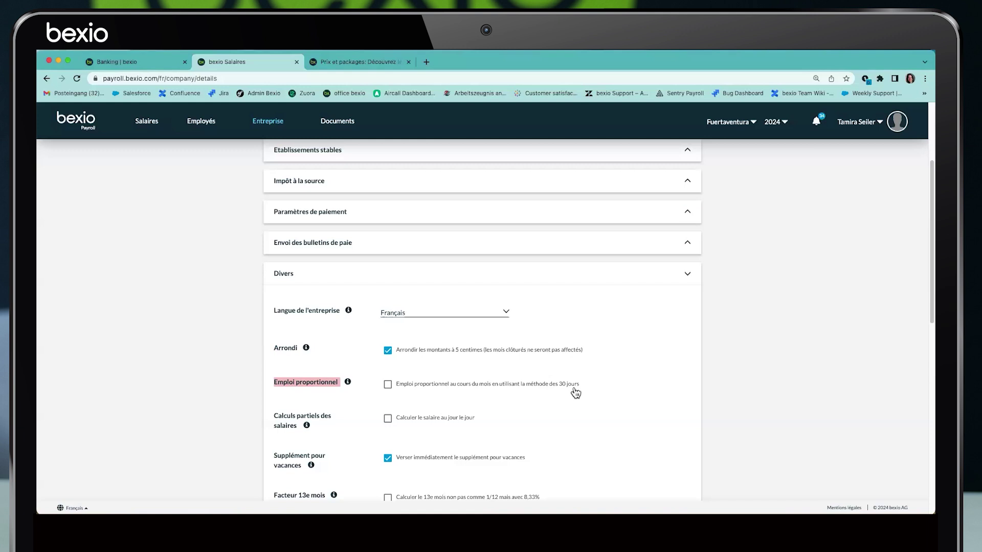
left_click(388, 385)
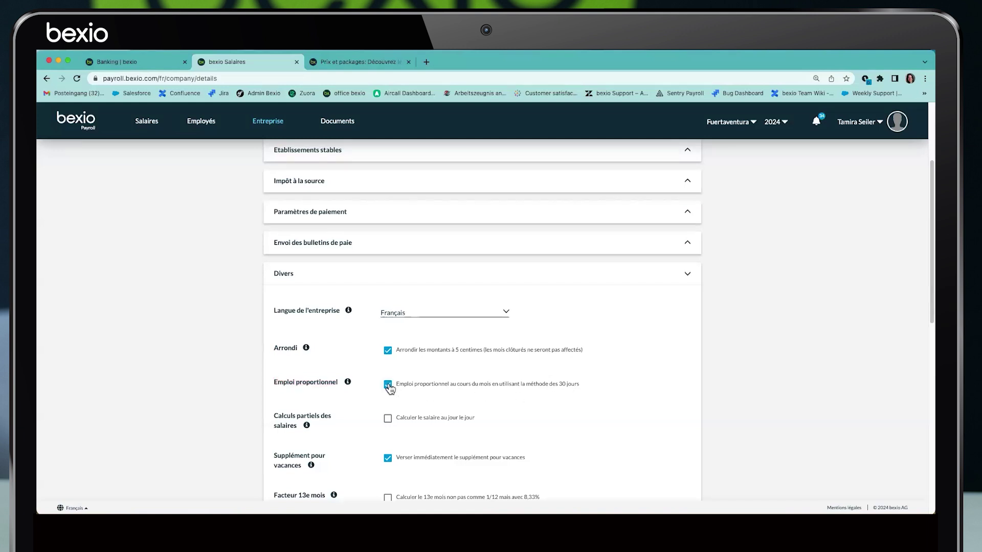
left_click(388, 386)
triple_click(298, 425)
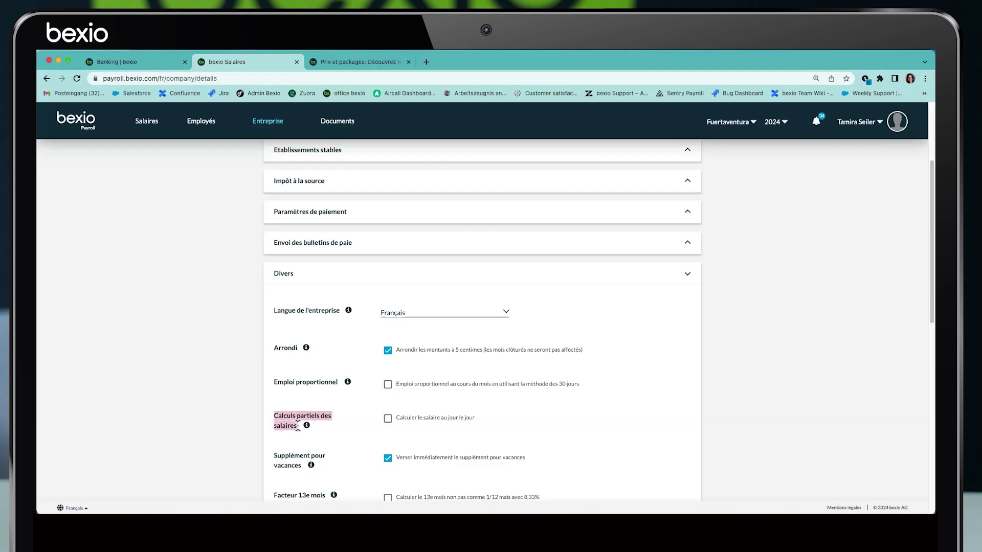
left_click_drag(479, 417, 391, 430)
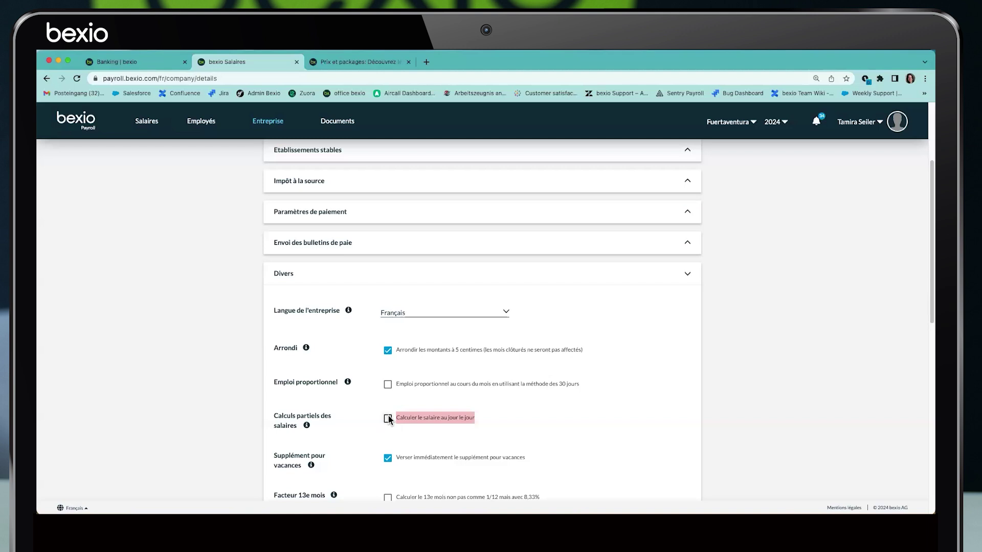
scroll(388, 420, "down", 2)
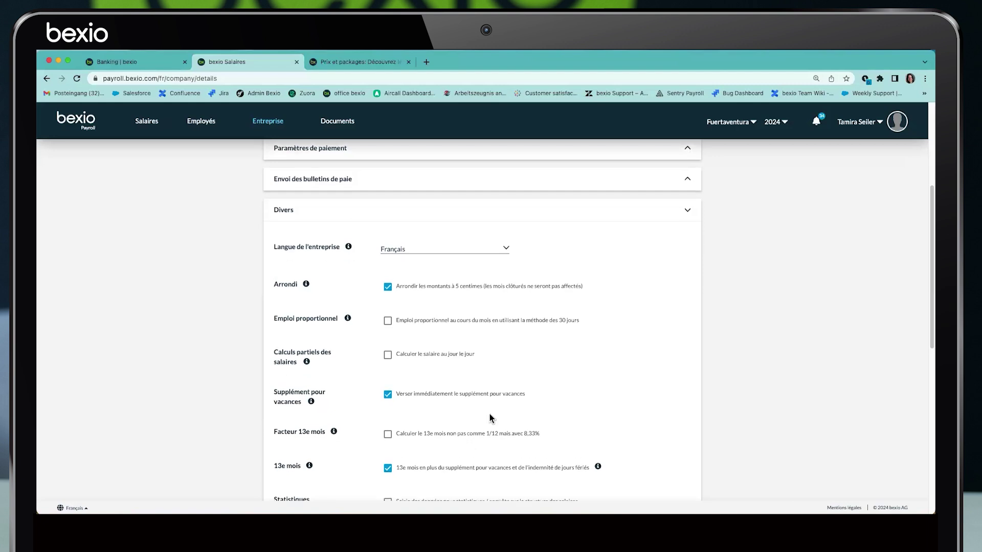
scroll(461, 416, "down", 1)
left_click_drag(275, 422, 318, 432)
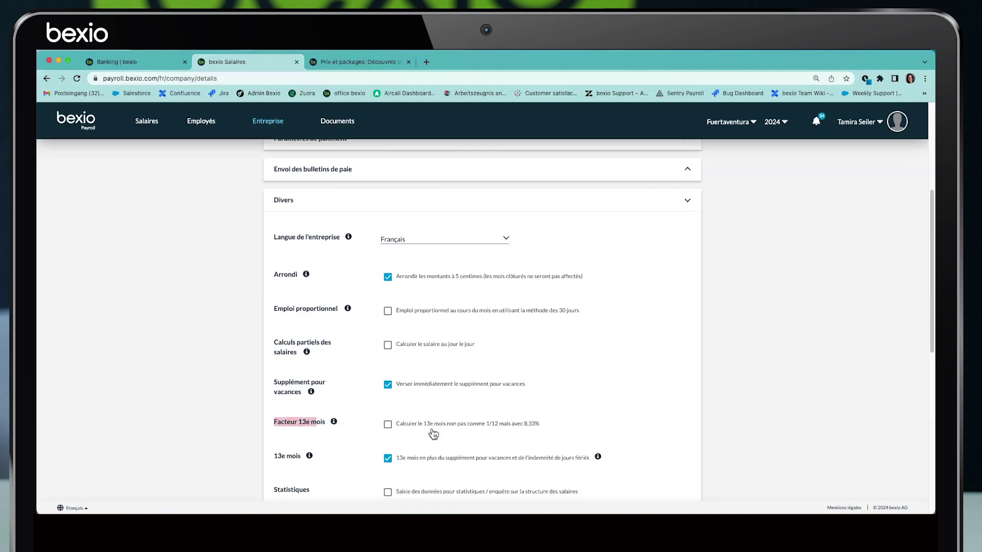
left_click(545, 431)
left_click(468, 430, "shift")
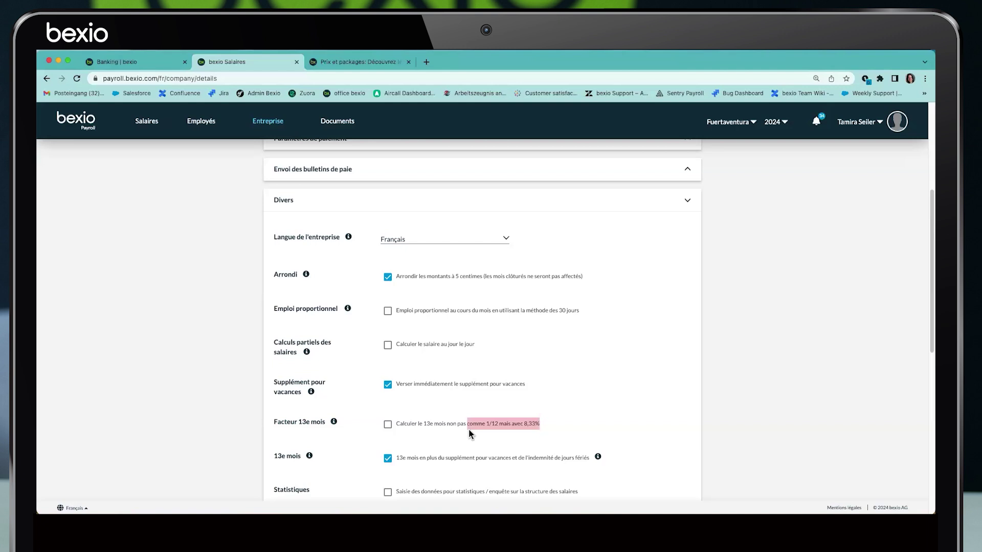
scroll(482, 422, "down", 2)
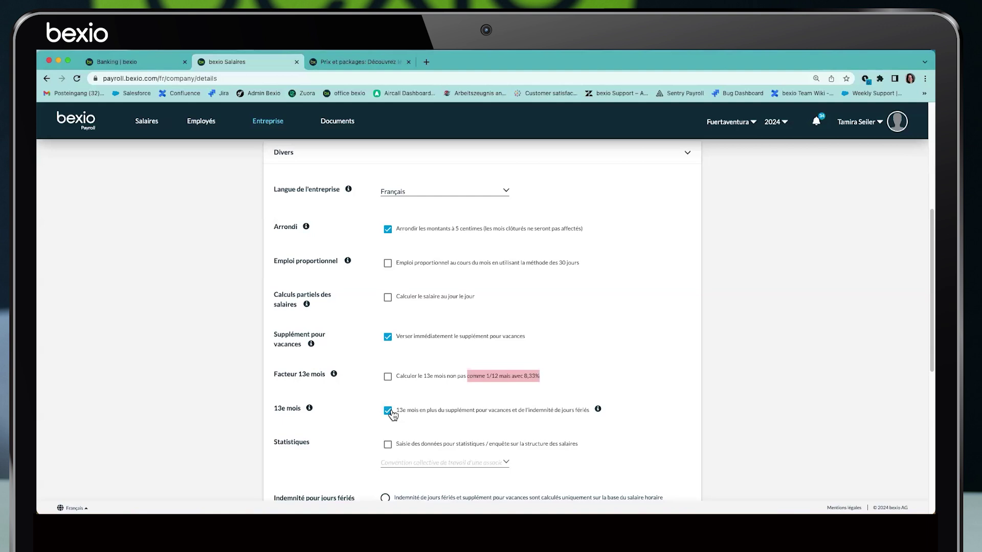
scroll(387, 421, "down", 1)
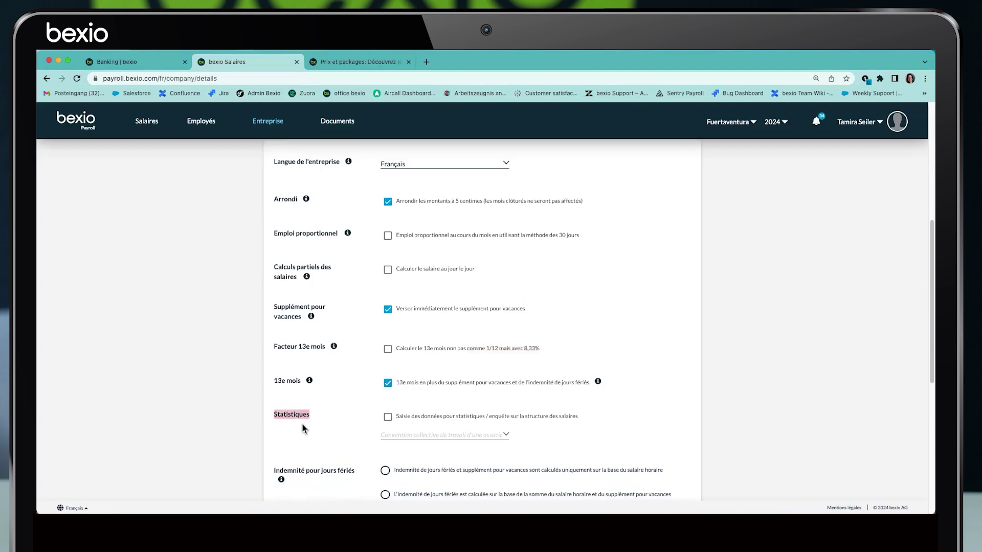
left_click(388, 417)
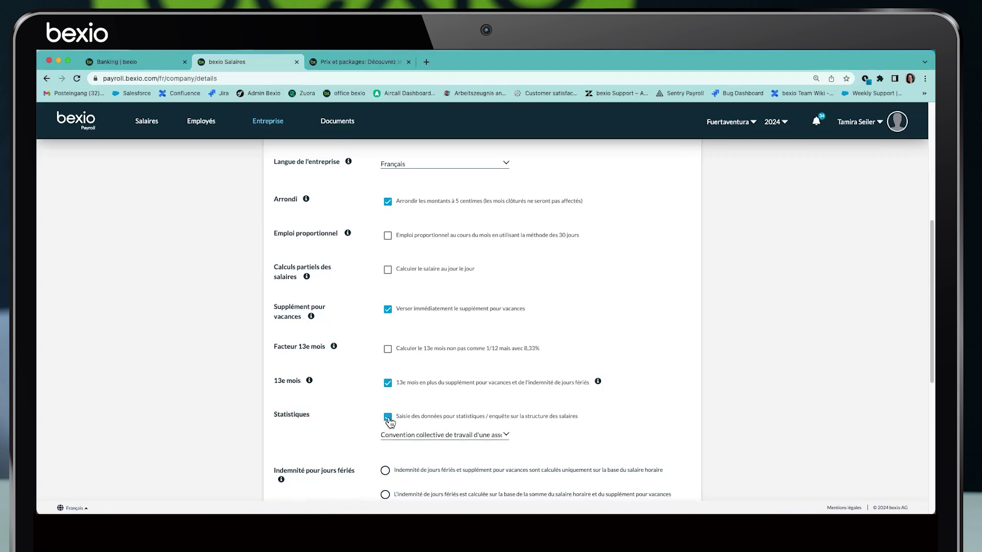
left_click(506, 435)
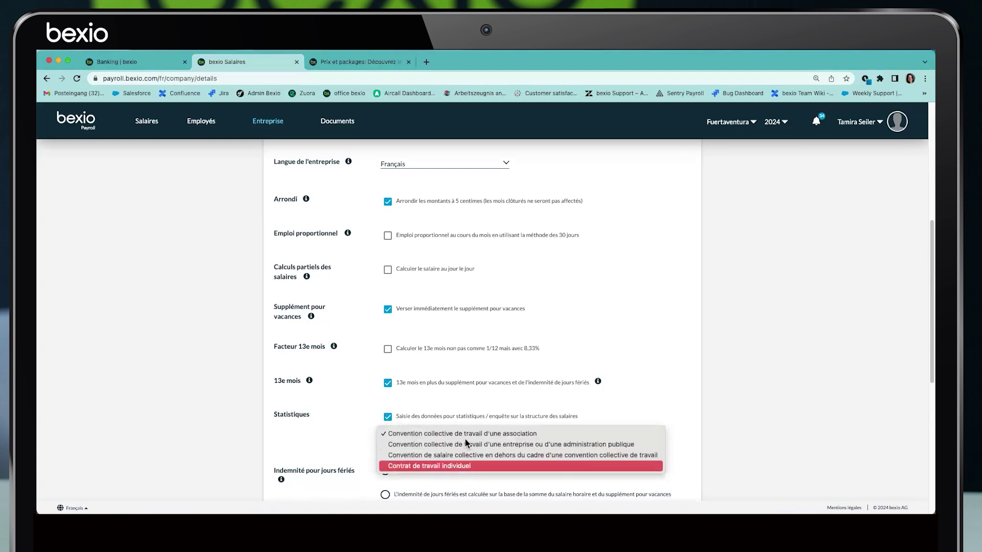
left_click(550, 404)
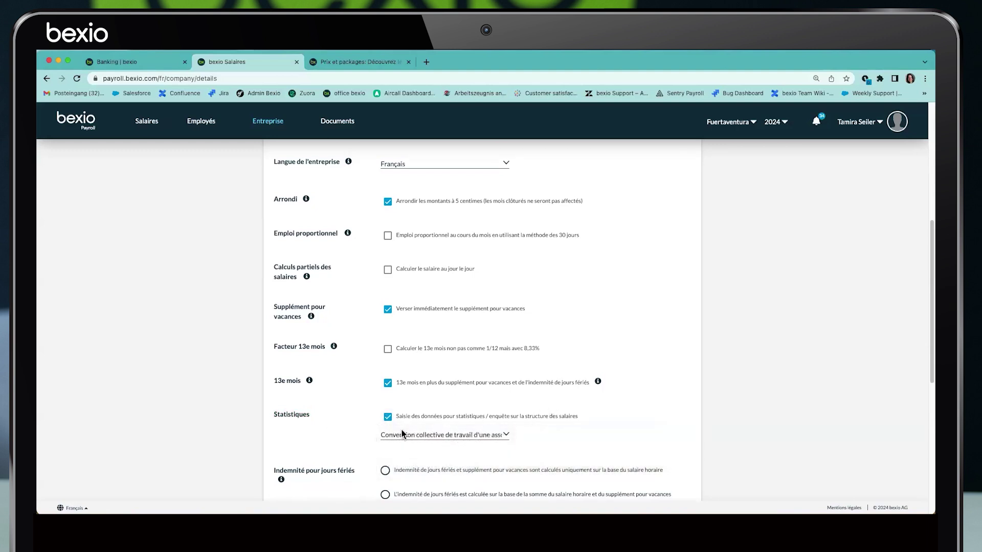
left_click(388, 417)
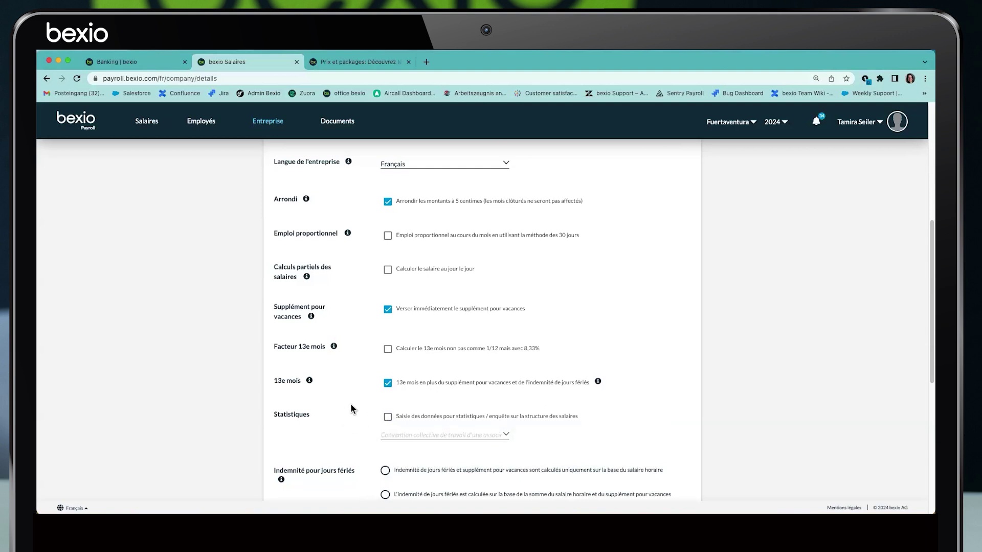
scroll(351, 404, "down", 3)
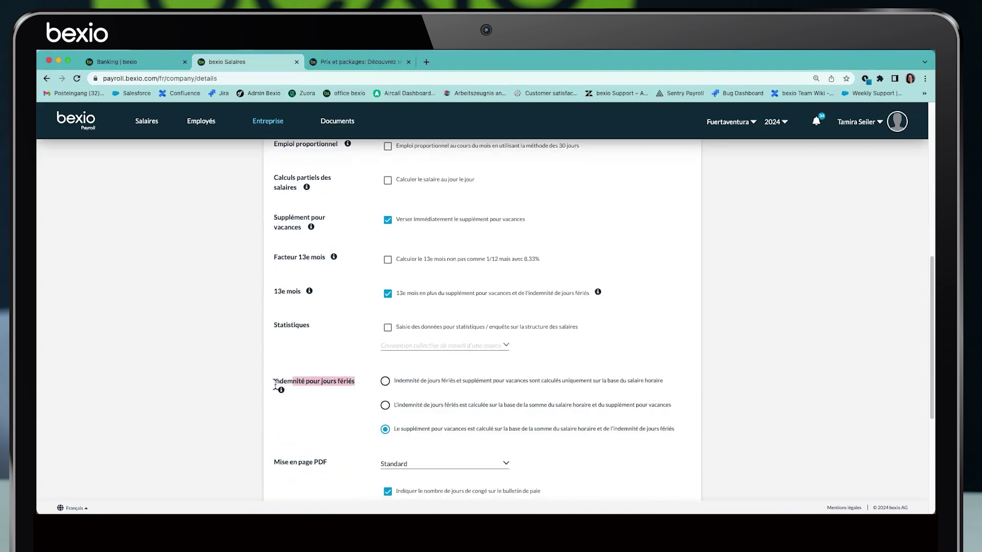
mouse_move(281, 390)
scroll(372, 408, "down", 5)
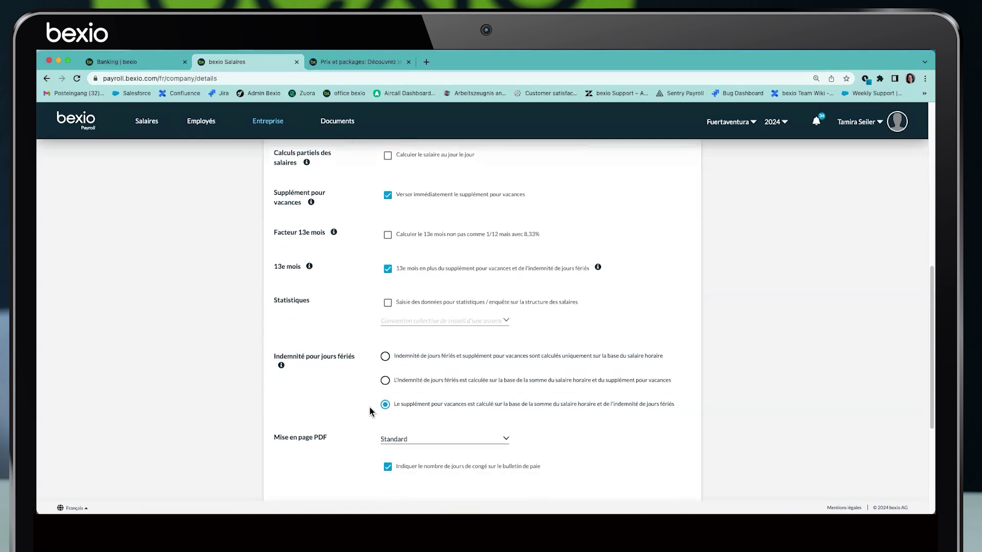
left_click_drag(278, 270, 342, 279)
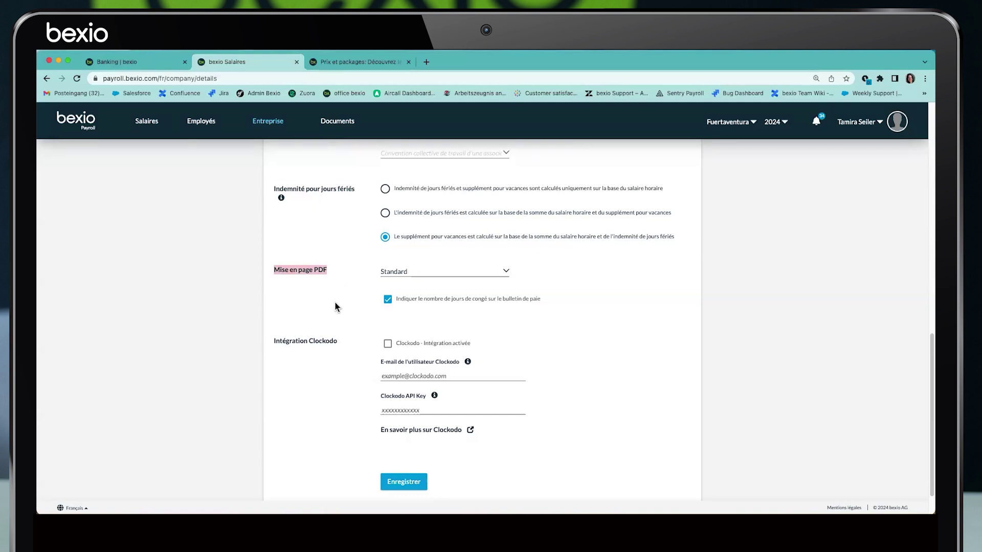
scroll(357, 334, "up", 9)
scroll(355, 333, "up", 4)
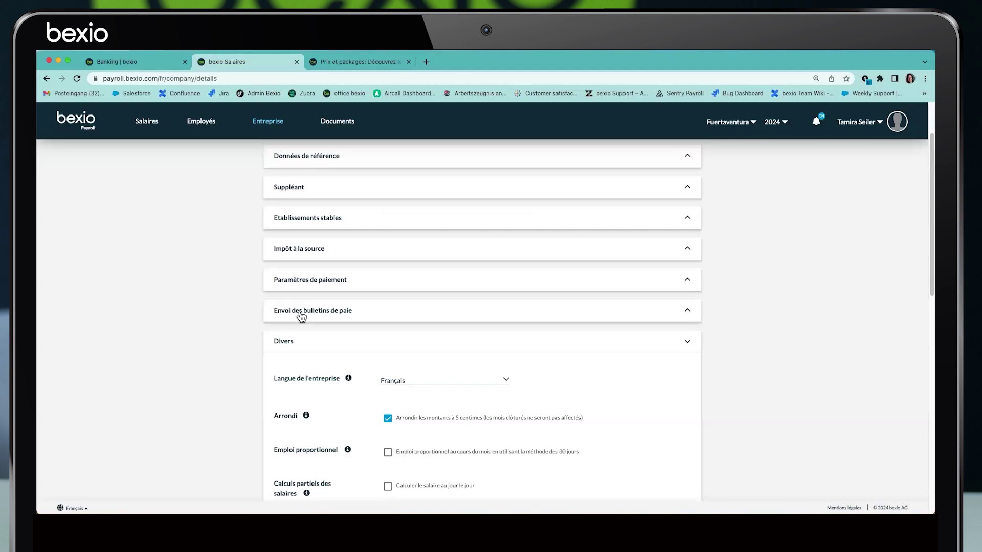
scroll(303, 312, "down", 8)
scroll(312, 405, "down", 3)
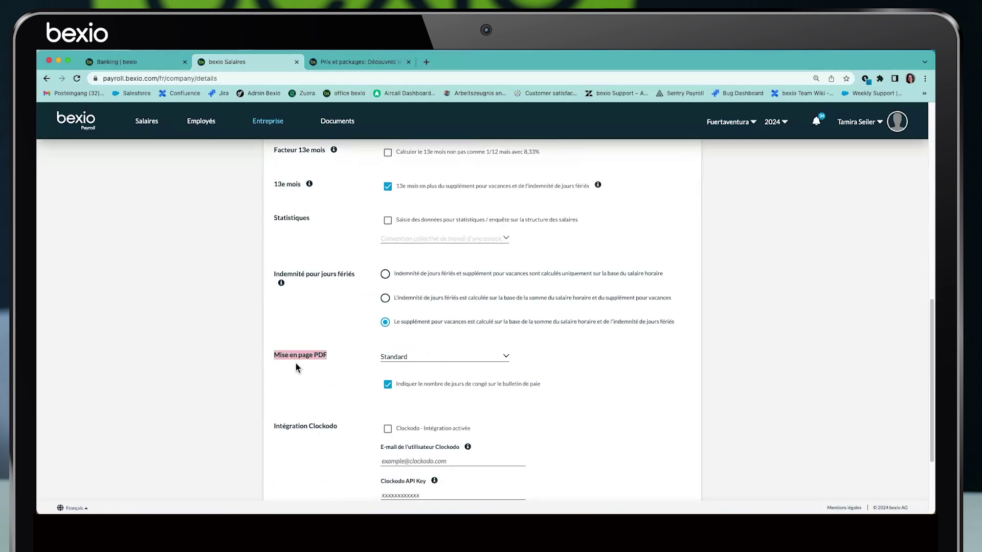
left_click(409, 356)
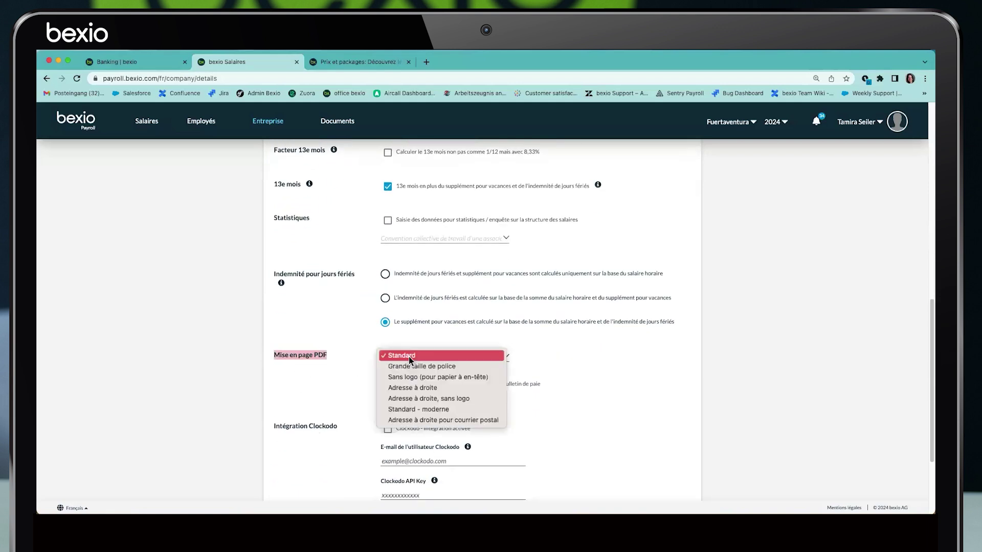
left_click(338, 407)
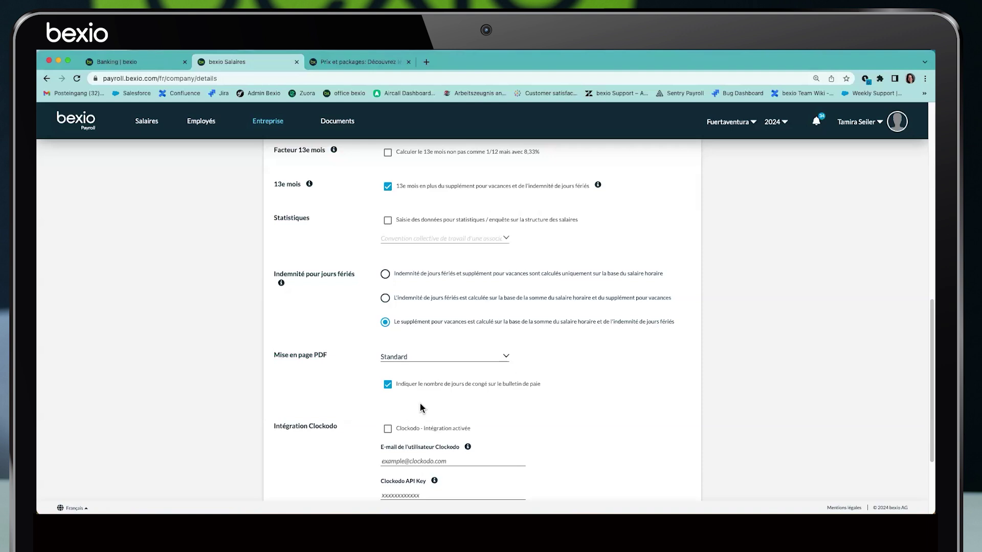
scroll(422, 408, "down", 3)
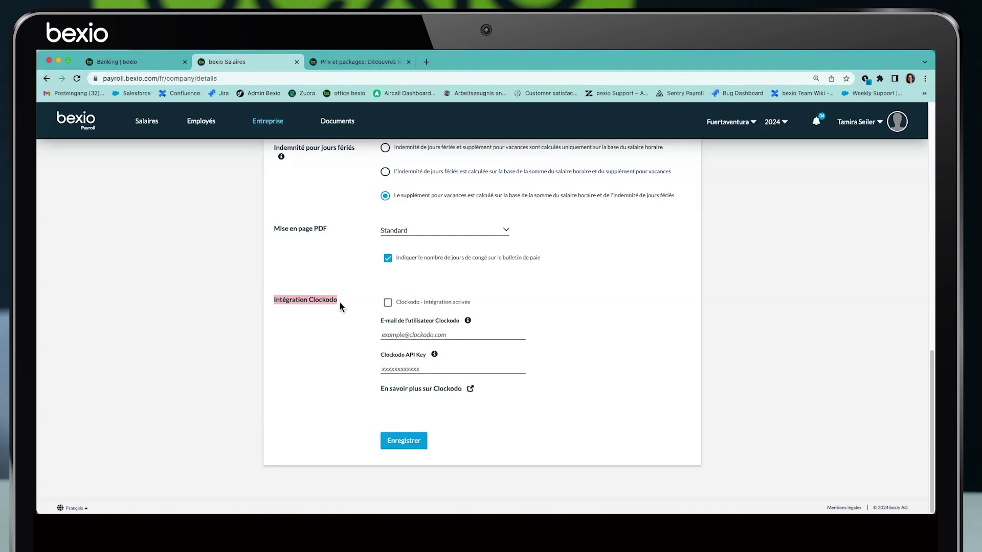
left_click_drag(339, 300, 273, 301)
scroll(285, 322, "up", 10)
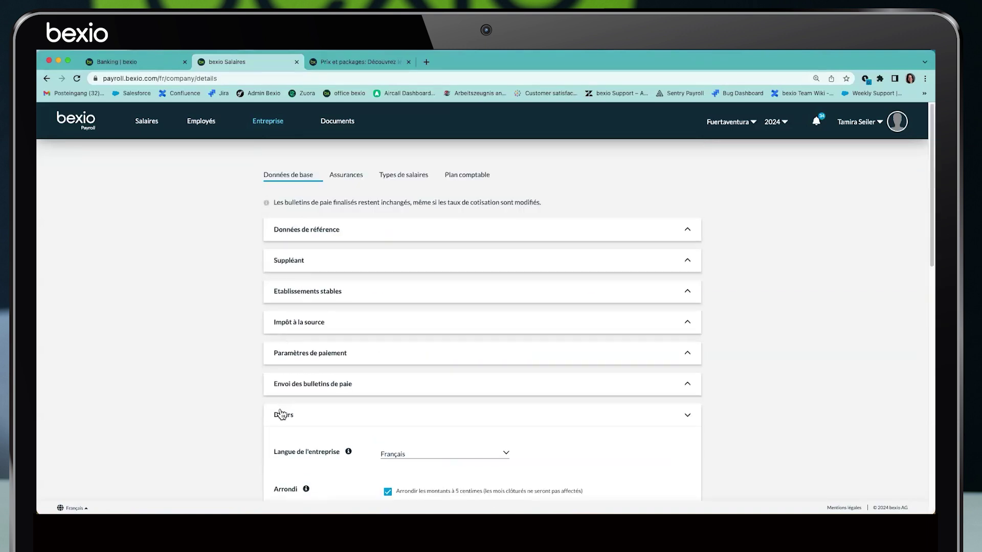
Collapse Divers, switch to Assurances and expand the AVS, APG, AI, AC section
left_click(281, 412)
left_click(351, 176)
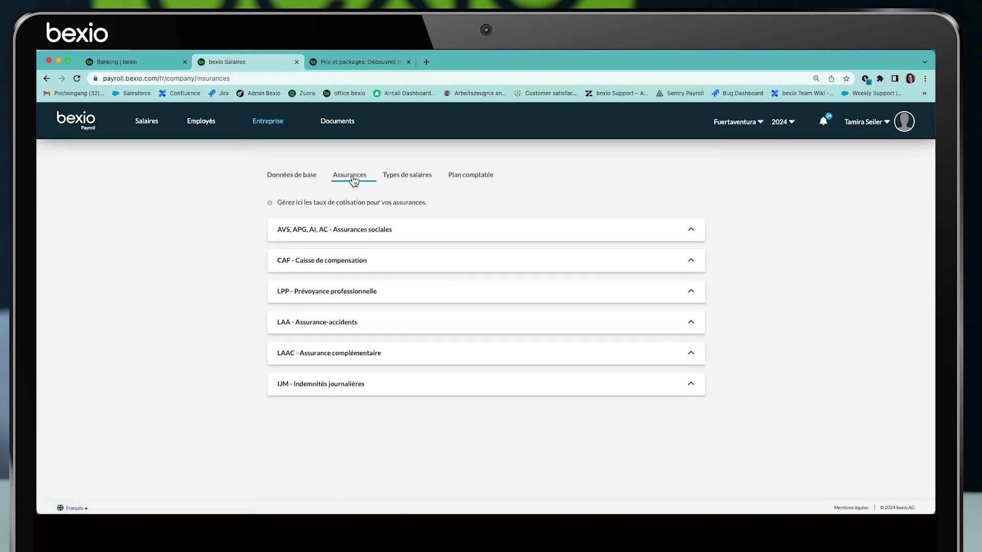
left_click(301, 236)
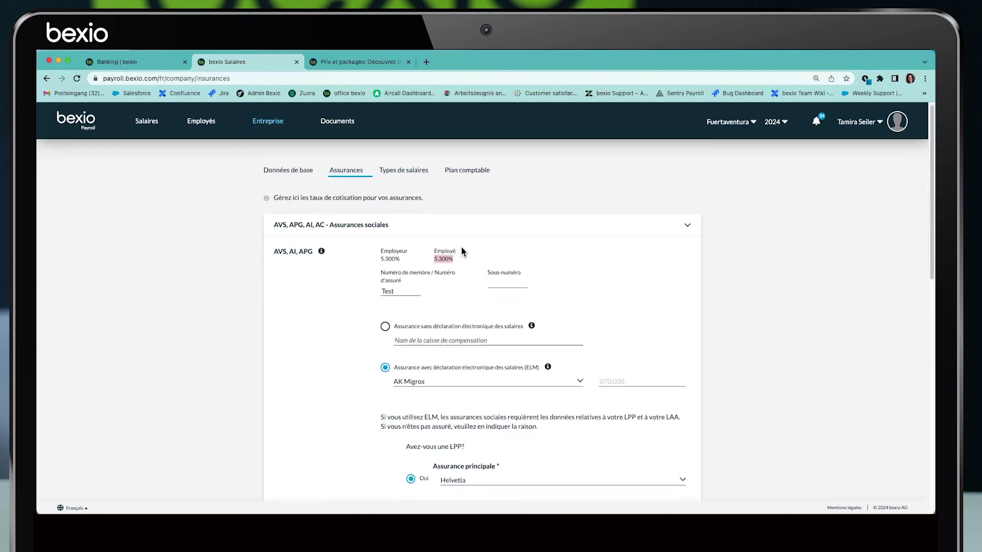
scroll(461, 248, "down", 1)
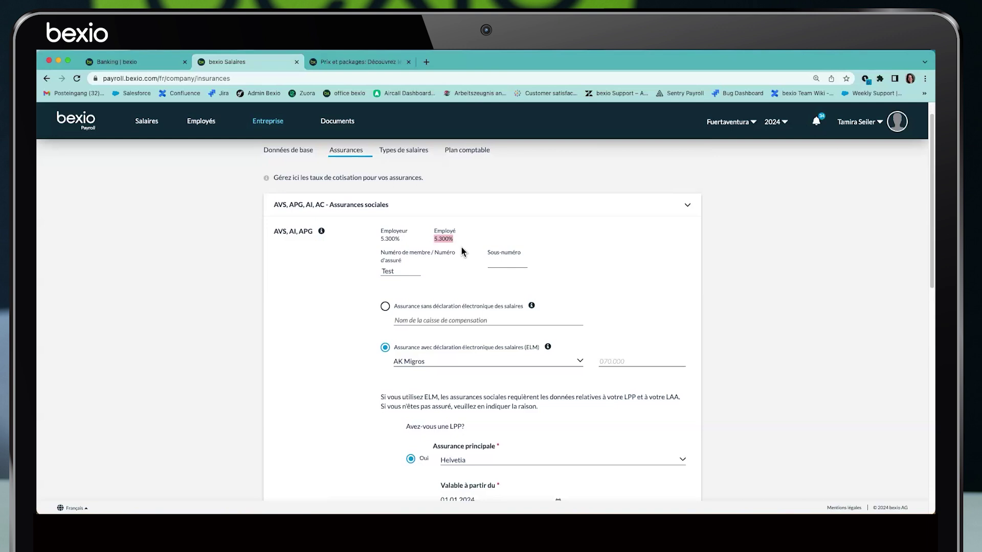
scroll(440, 269, "down", 10)
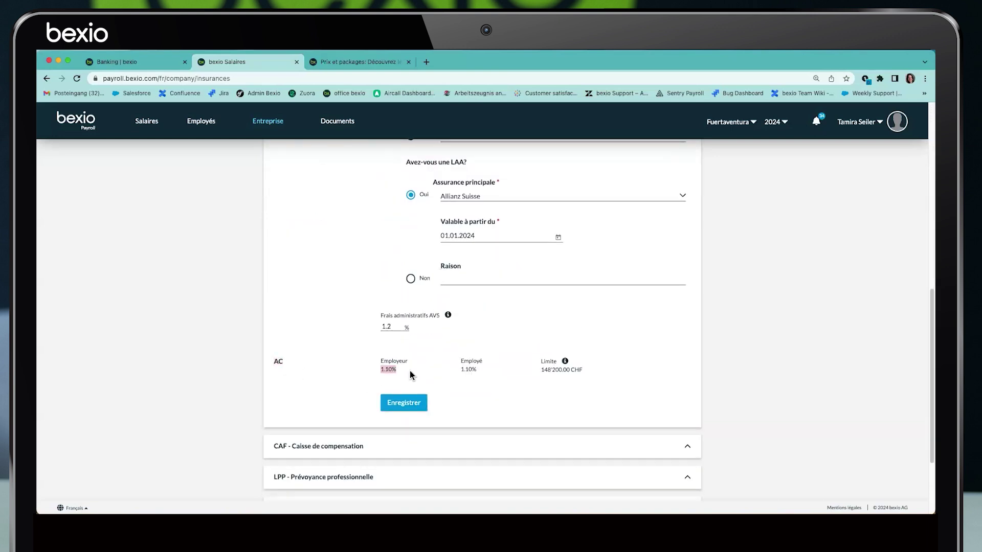
scroll(410, 374, "up", 10)
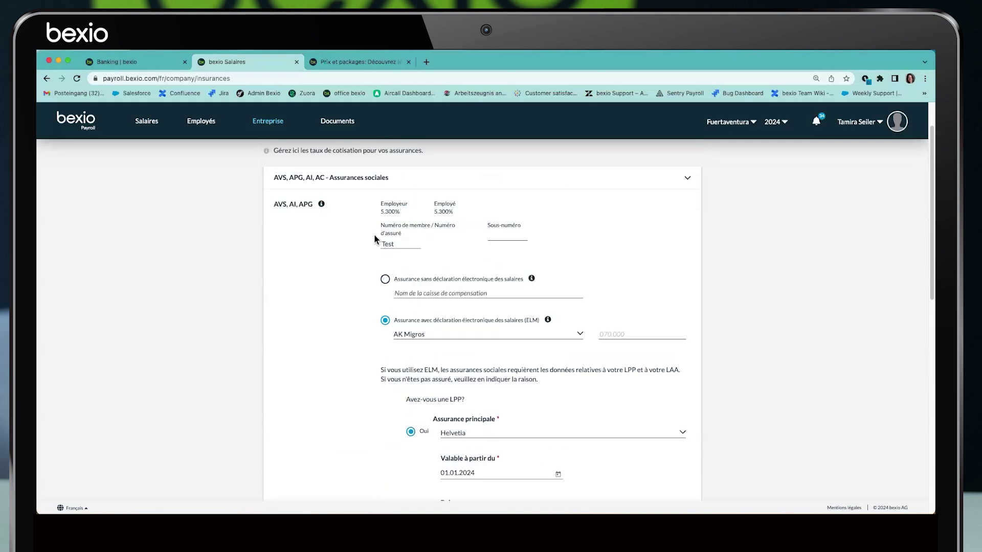
left_click_drag(379, 225, 407, 233)
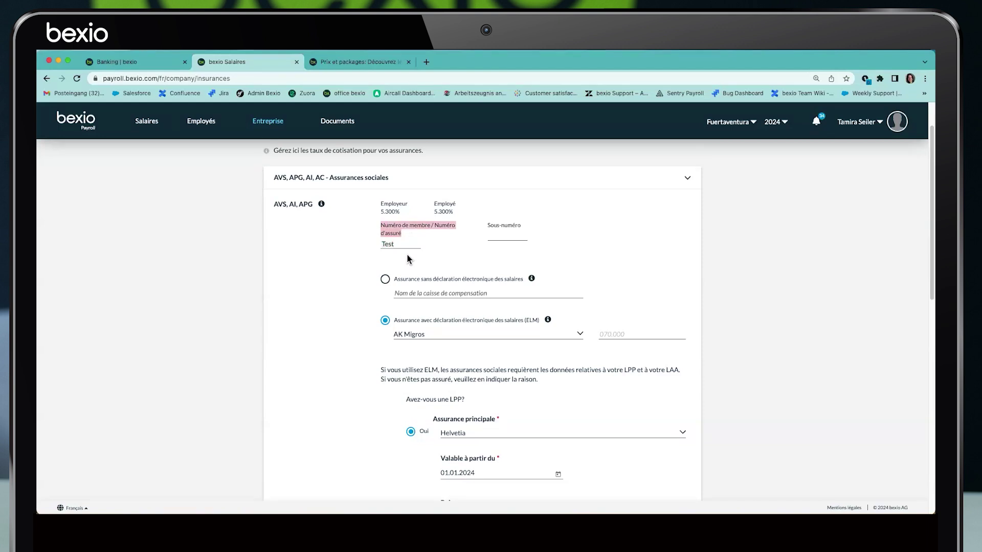
Keep electronic wage declaration (ELM) and select AK Forte as the compensation fund
left_click(386, 281)
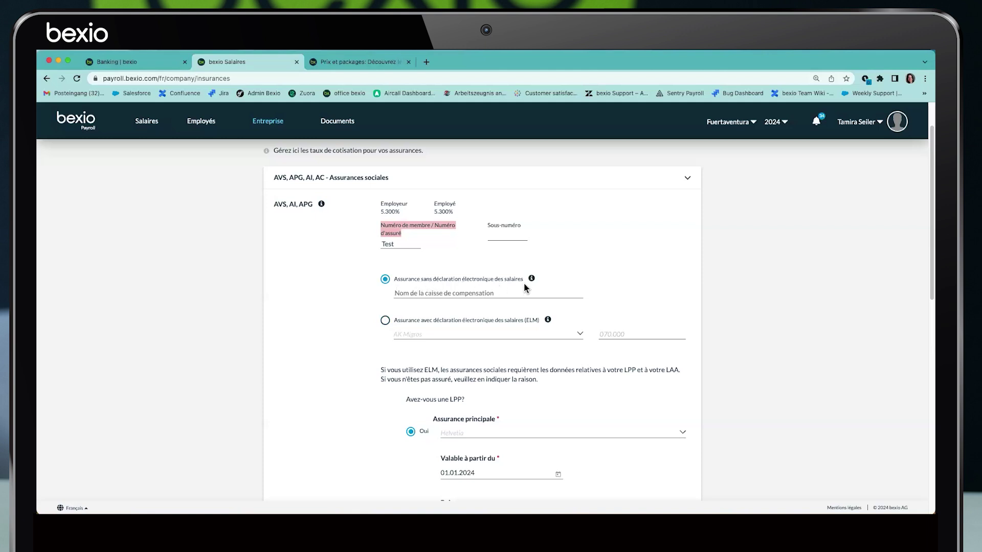
left_click(385, 321)
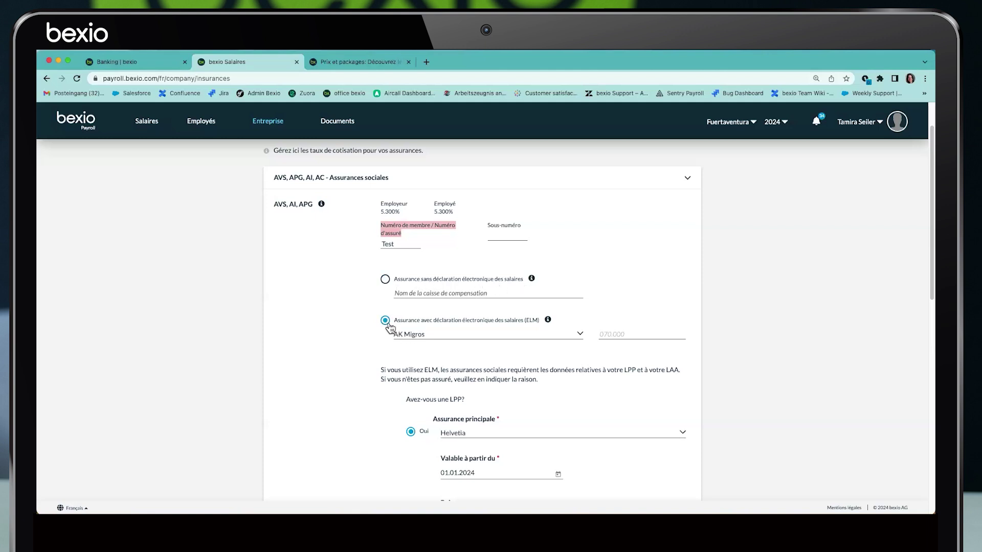
left_click(386, 280)
left_click(419, 290)
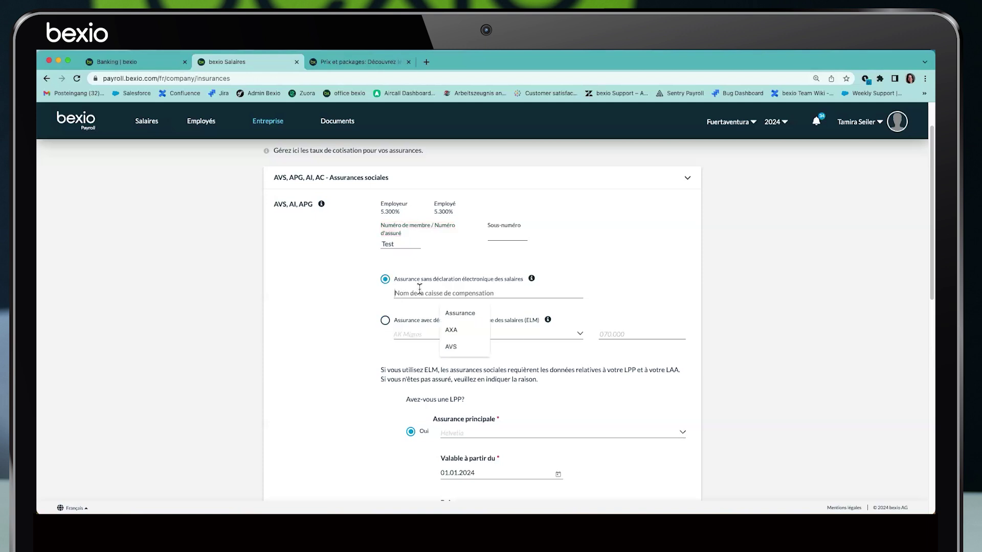
type("Axa")
left_click(385, 321)
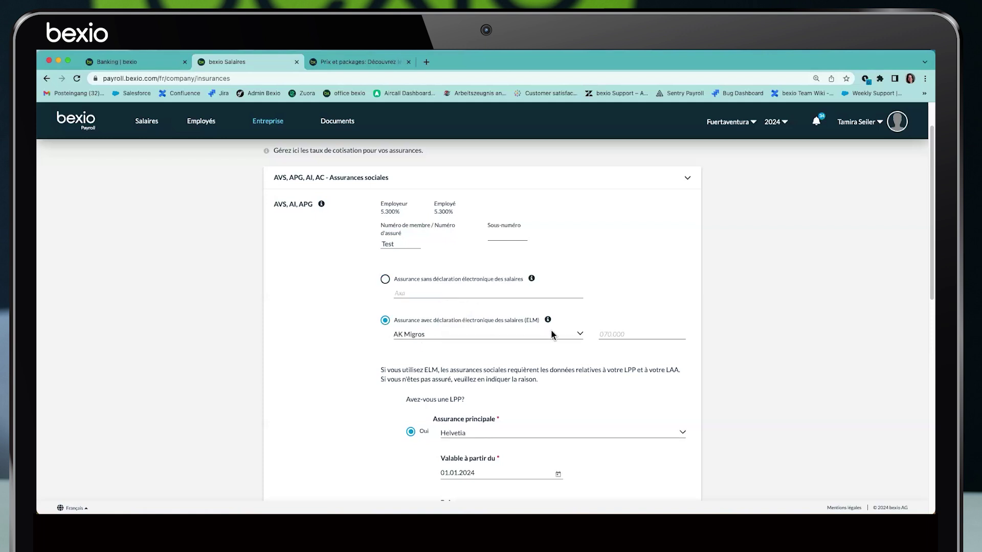
left_click(580, 335)
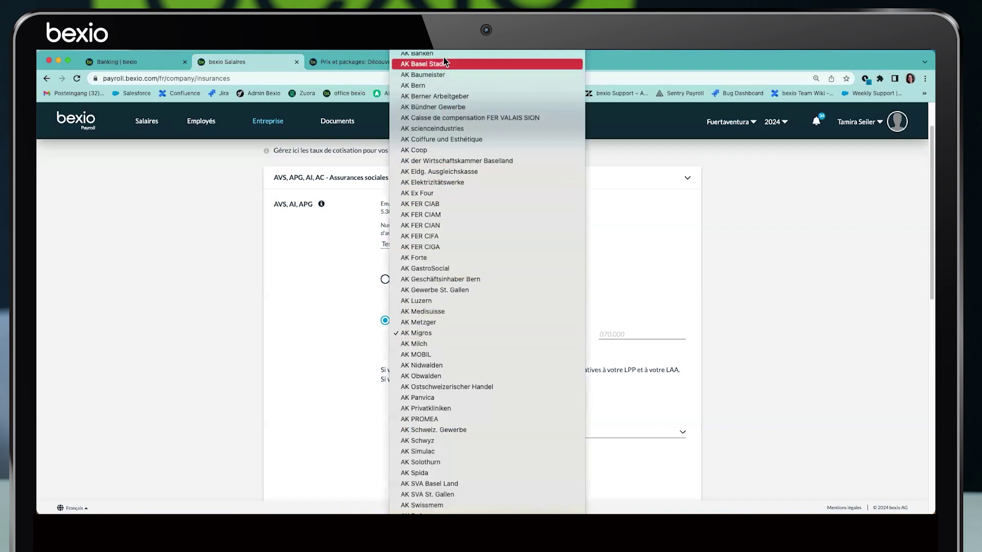
left_click(424, 259)
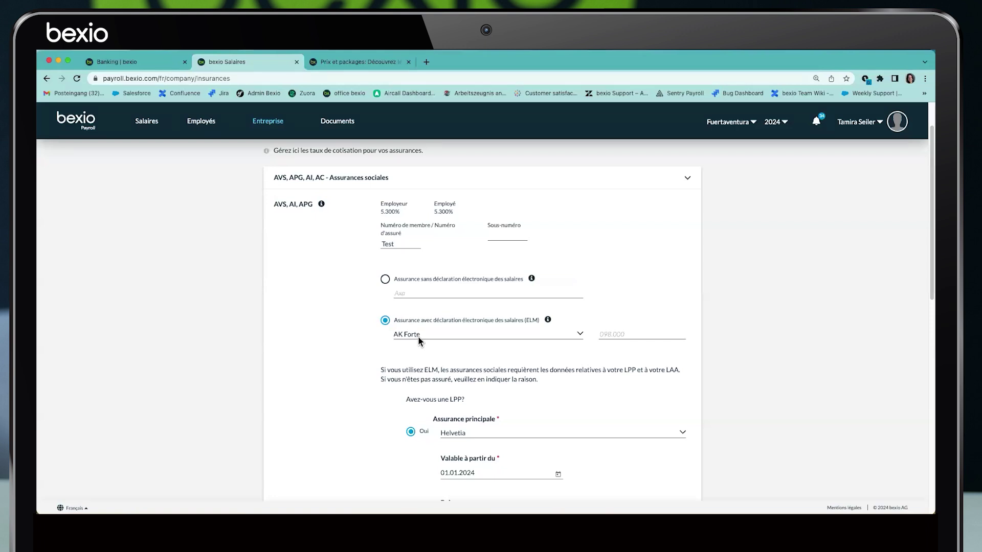
scroll(439, 351, "down", 1)
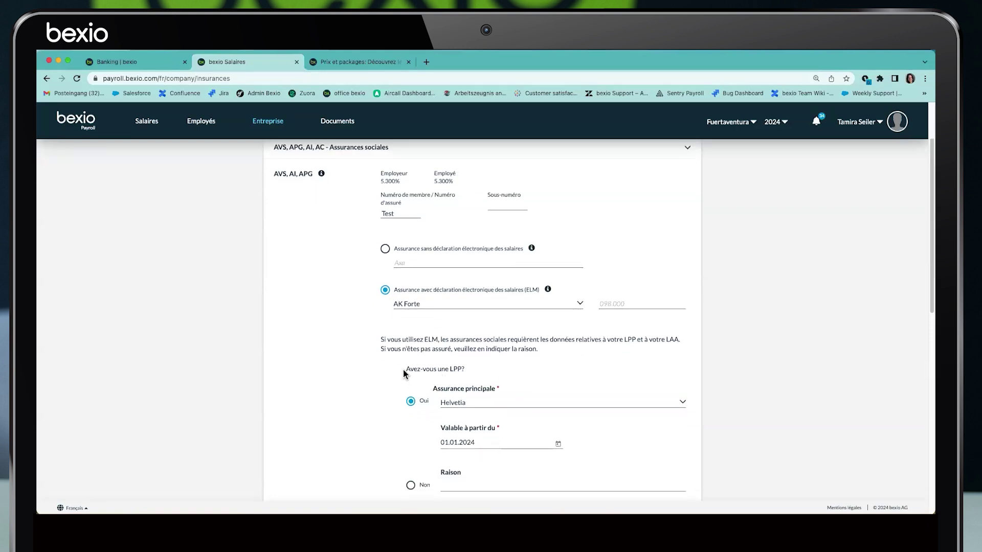
scroll(480, 374, "down", 2)
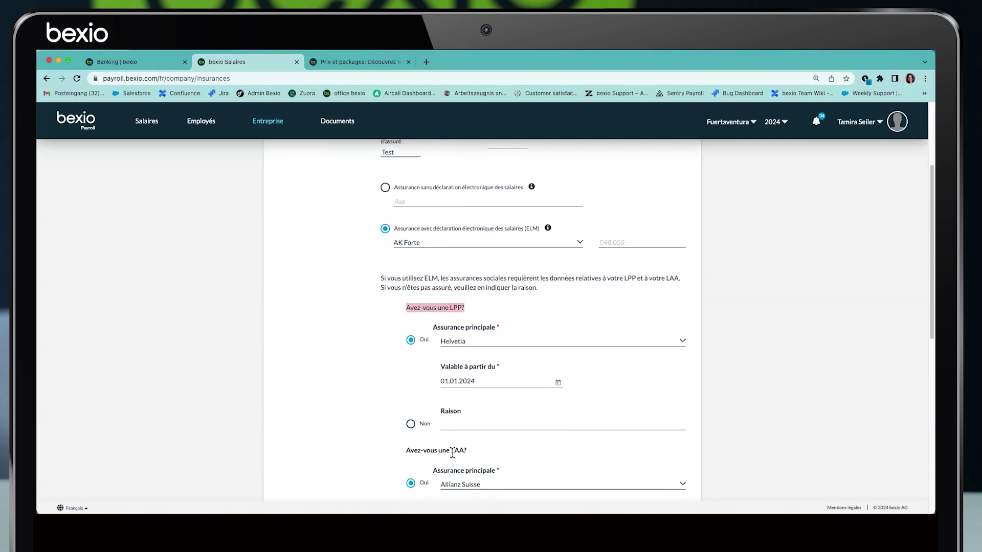
left_click_drag(380, 279, 683, 281)
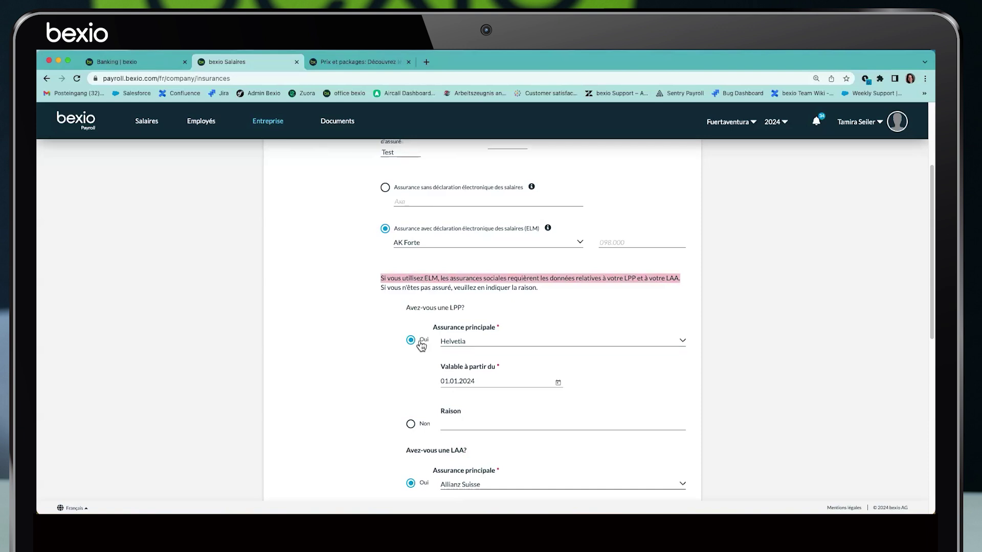
left_click(475, 340)
left_click(474, 341)
left_click_drag(483, 383, 434, 385)
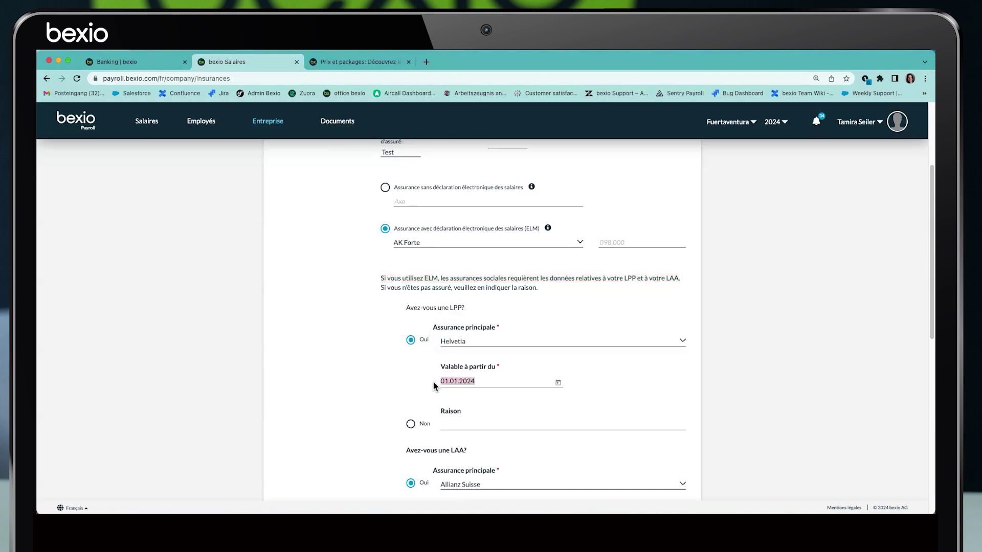
scroll(433, 382, "down", 1)
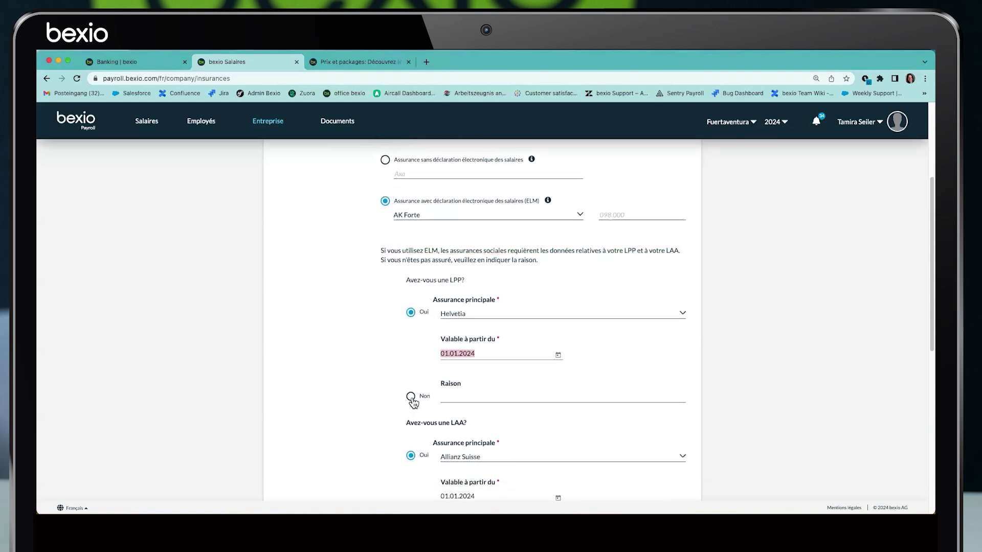
left_click(469, 390)
scroll(440, 384, "down", 2)
left_click_drag(451, 362, 466, 362)
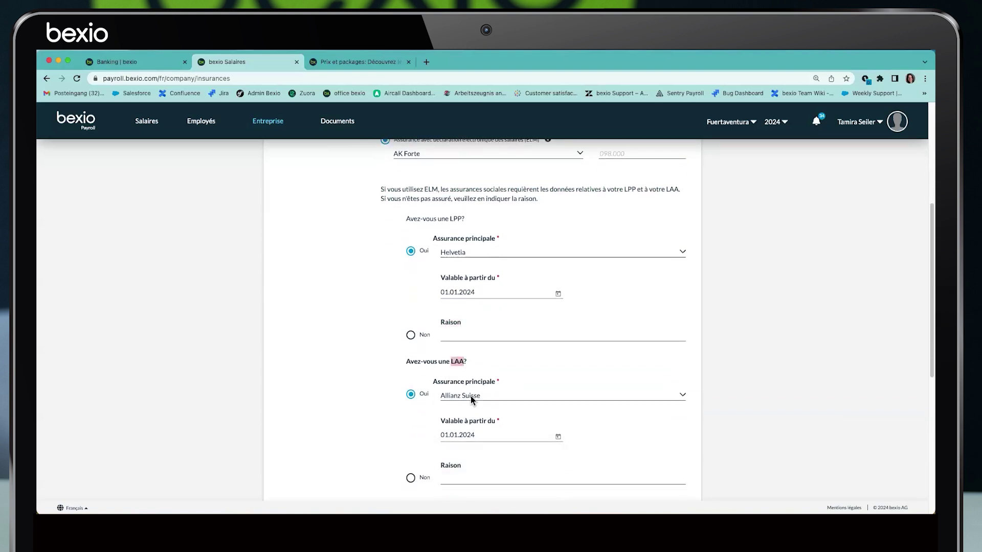
left_click_drag(441, 418, 493, 422)
left_click(354, 424)
scroll(373, 406, "down", 4)
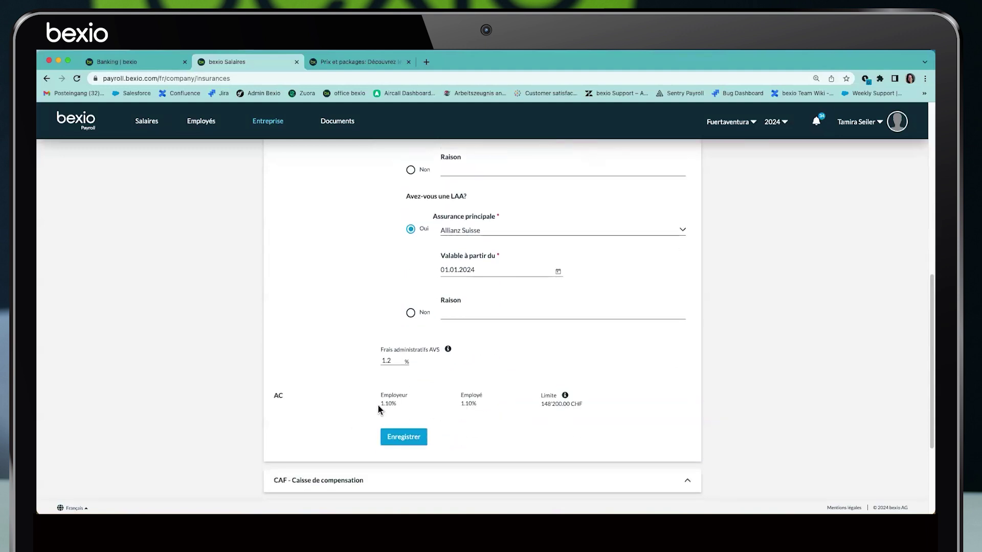
mouse_move(381, 349)
left_mouse_down()
mouse_move(439, 350)
mouse_move(376, 362)
left_mouse_up()
scroll(373, 358, "up", 10)
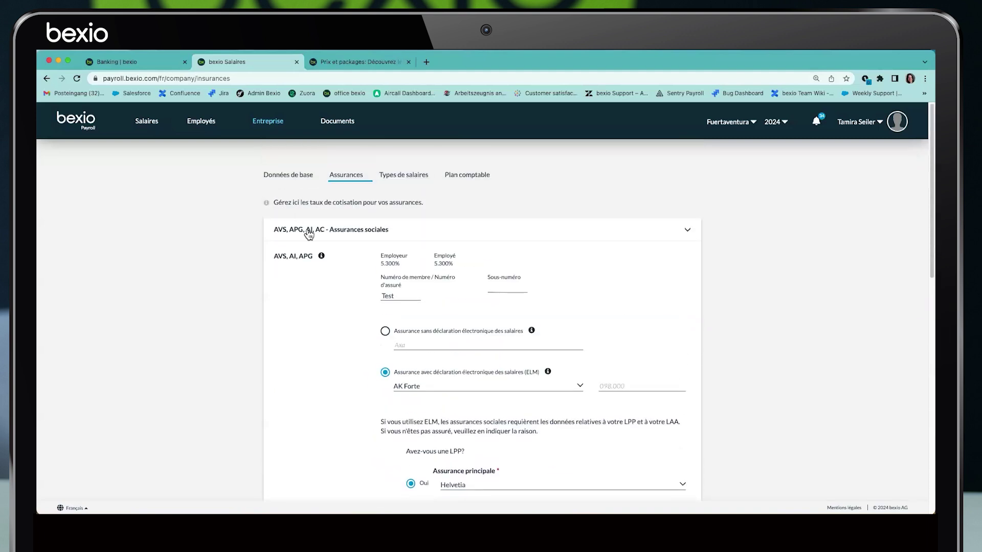
Review the CAF fund FAK Versicherung with 1.2% employer and 0% employee rates
left_click(309, 233)
left_click(298, 262)
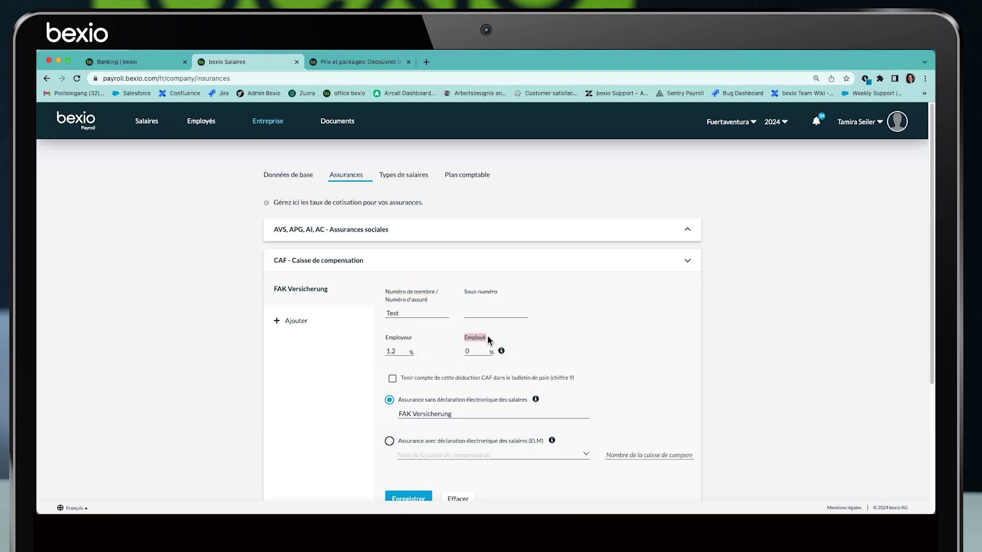
mouse_move(502, 353)
scroll(397, 344, "down", 3)
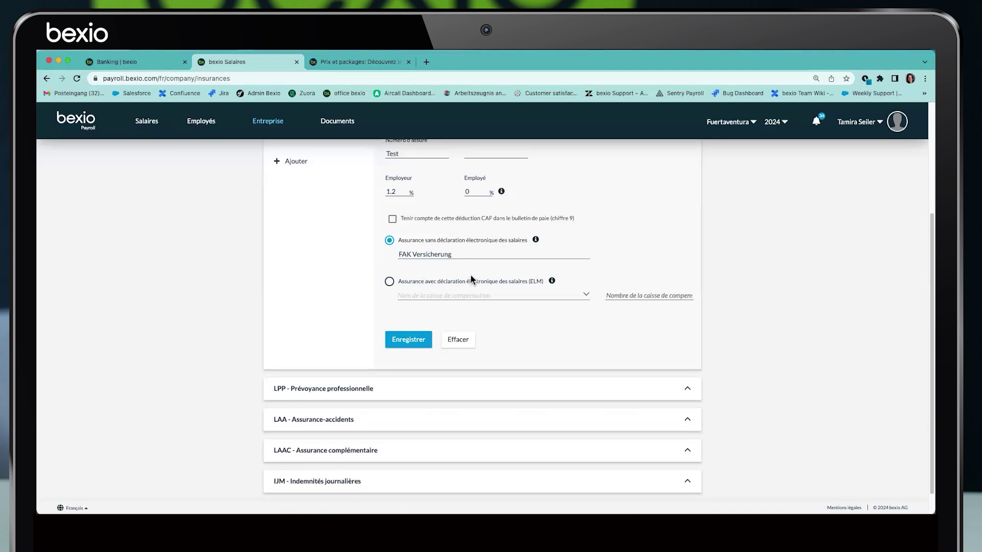
scroll(300, 204, "up", 2)
left_click(301, 204)
Expand LPP and compare the Axa and Helvetia pension contracts, ending on Helvetia's details
left_click(320, 291)
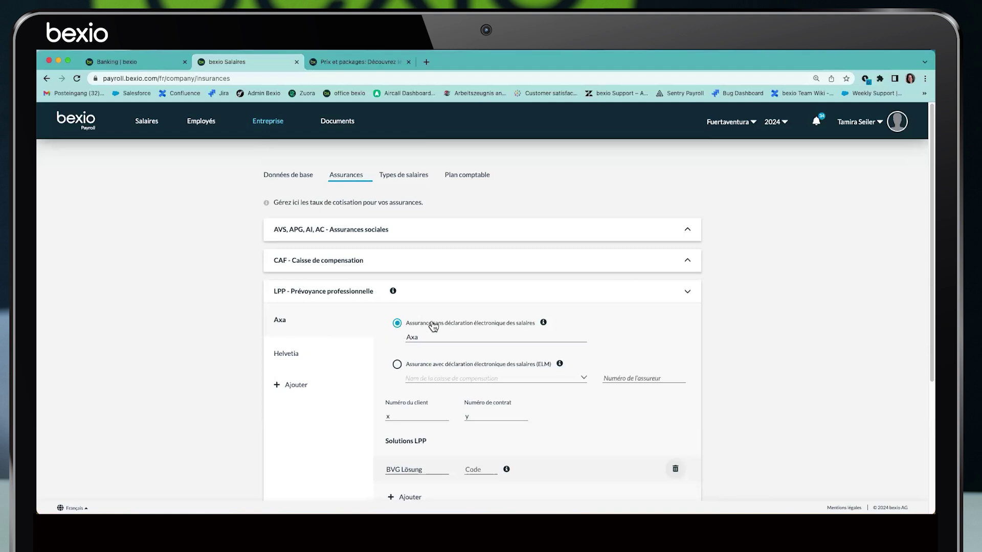
scroll(519, 331, "down", 2)
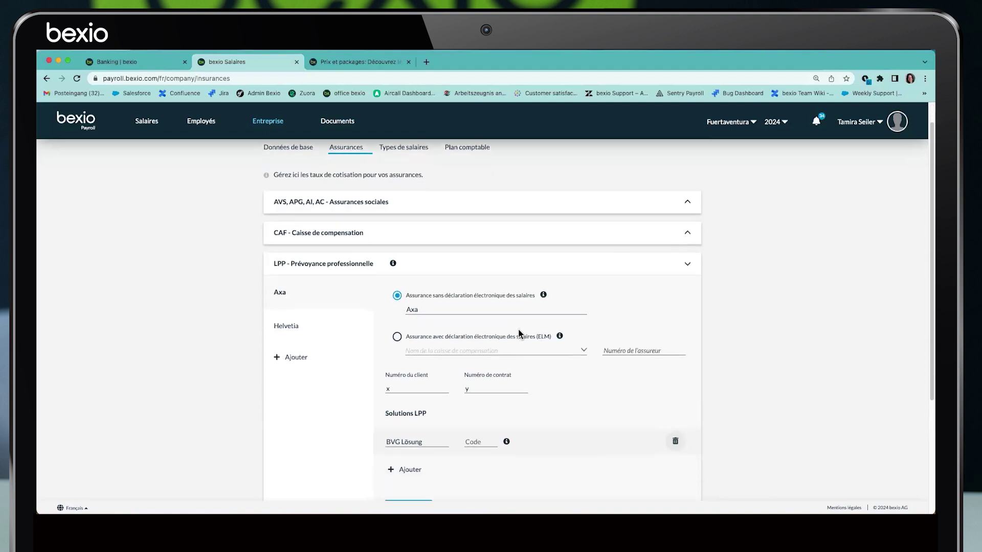
double_click(388, 364)
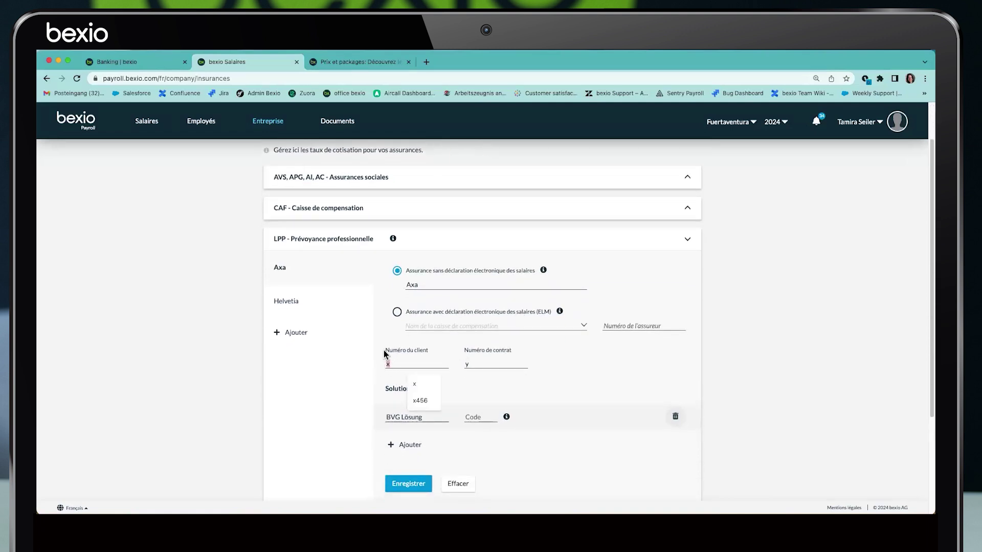
left_click_drag(386, 351, 511, 353)
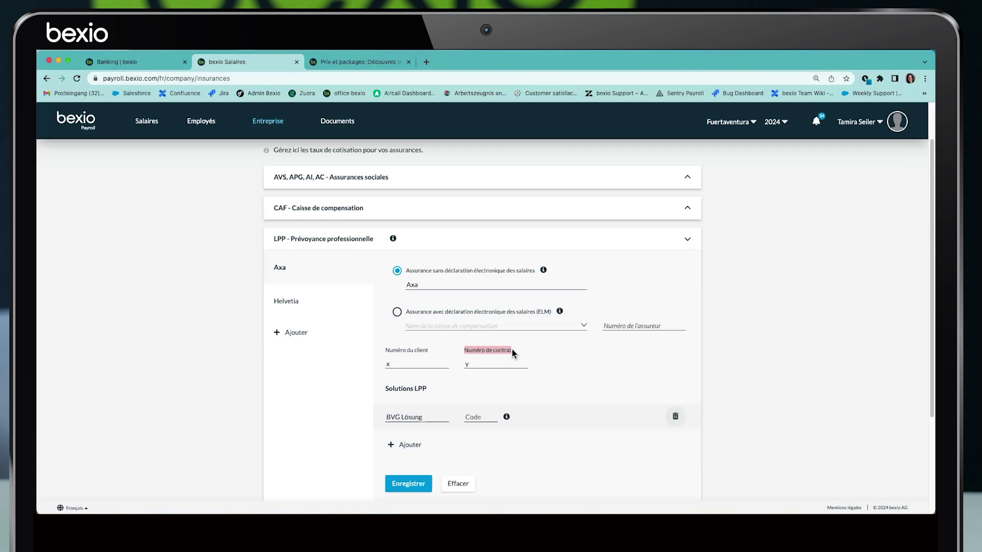
left_click(296, 303)
left_click(282, 266)
left_click(284, 301)
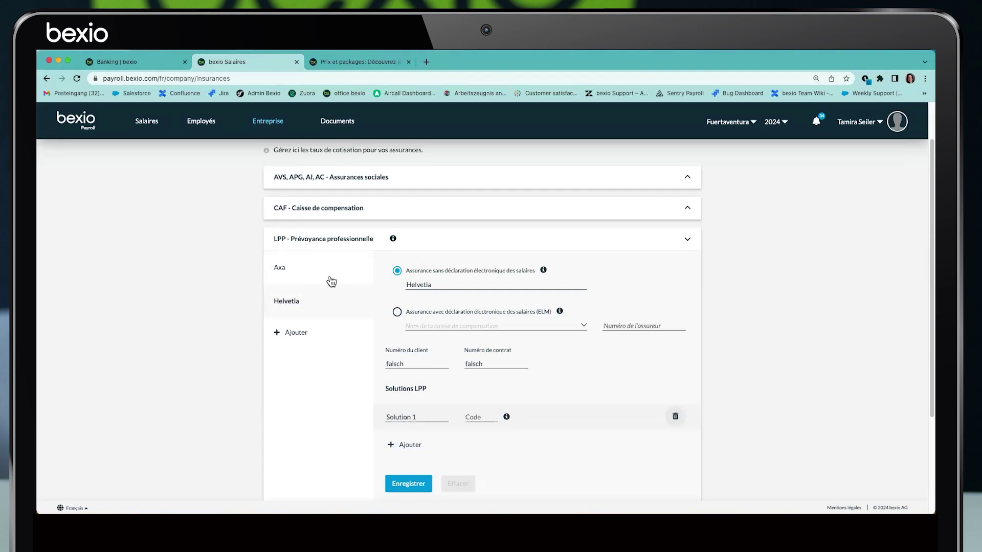
scroll(328, 282, "up", 2)
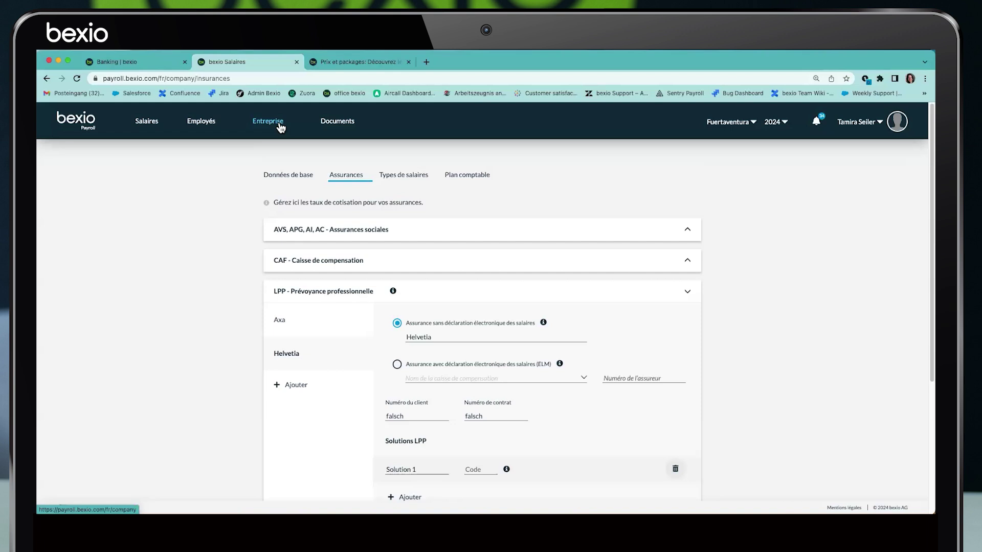
left_click(309, 292)
Expand LAA and enter 'x' as client number and 'y' as contract number
left_click(302, 322)
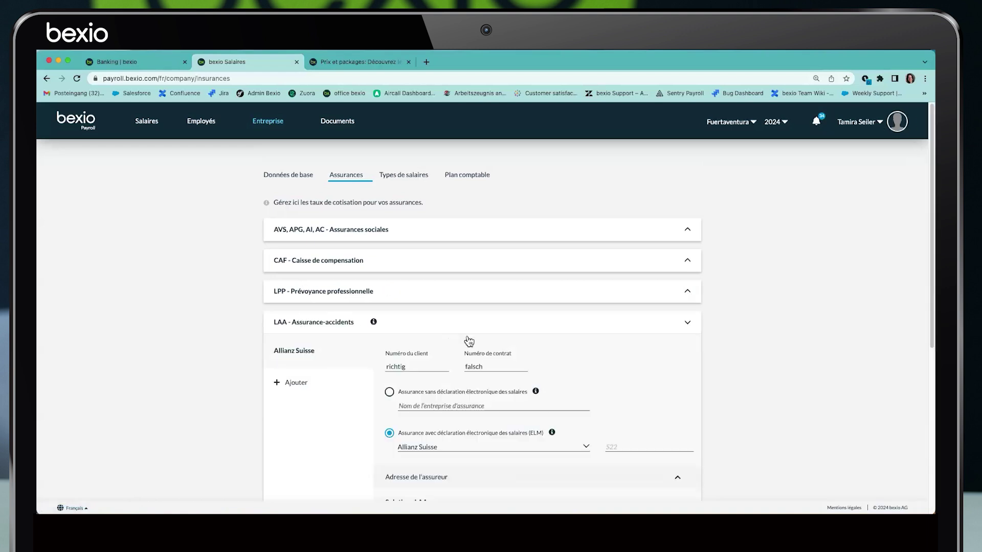
scroll(407, 354, "down", 1)
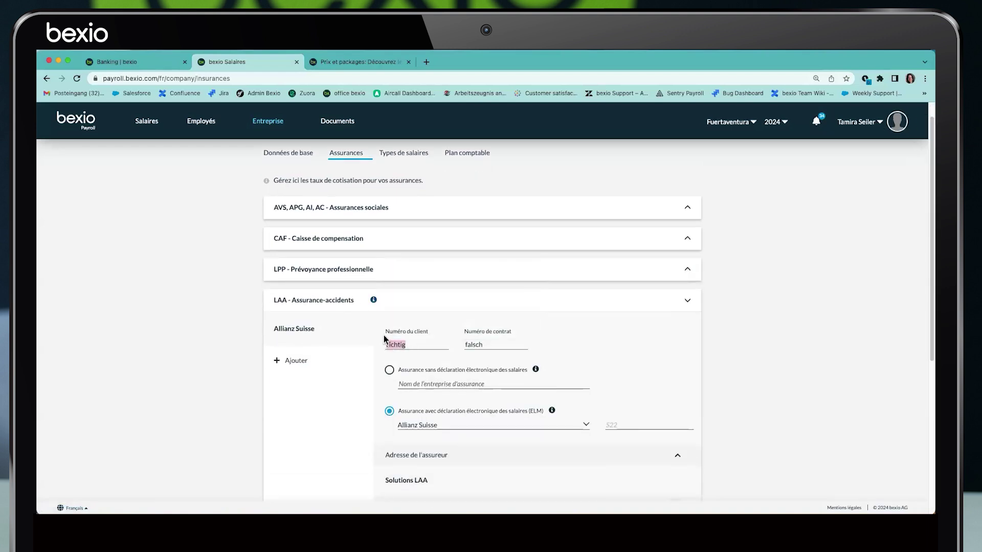
type("x")
key("Tab")
type("y")
scroll(386, 406, "down", 1)
Keep Allianz Suisse as insurer, set the employer share to 50%, and save
left_click(451, 406)
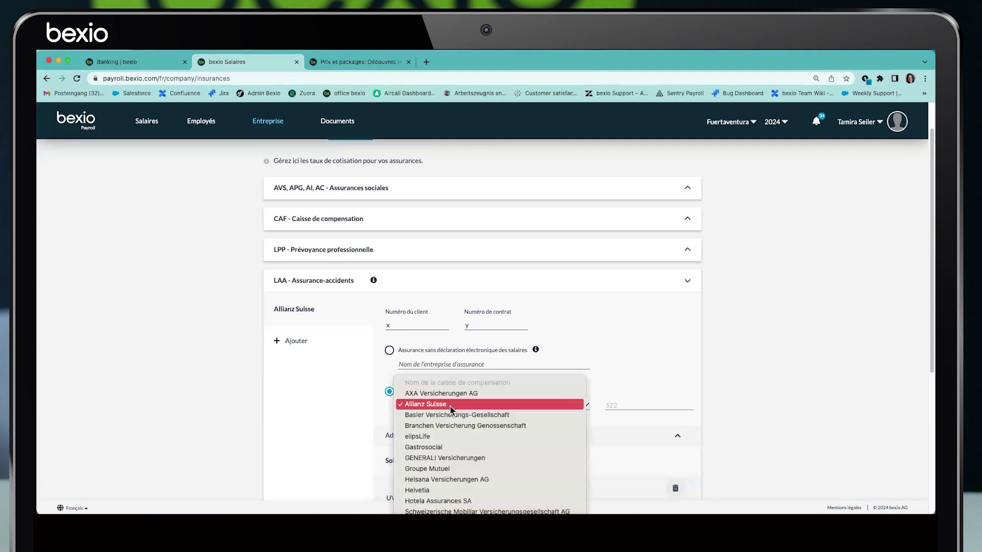
left_click(450, 406)
scroll(454, 405, "down", 2)
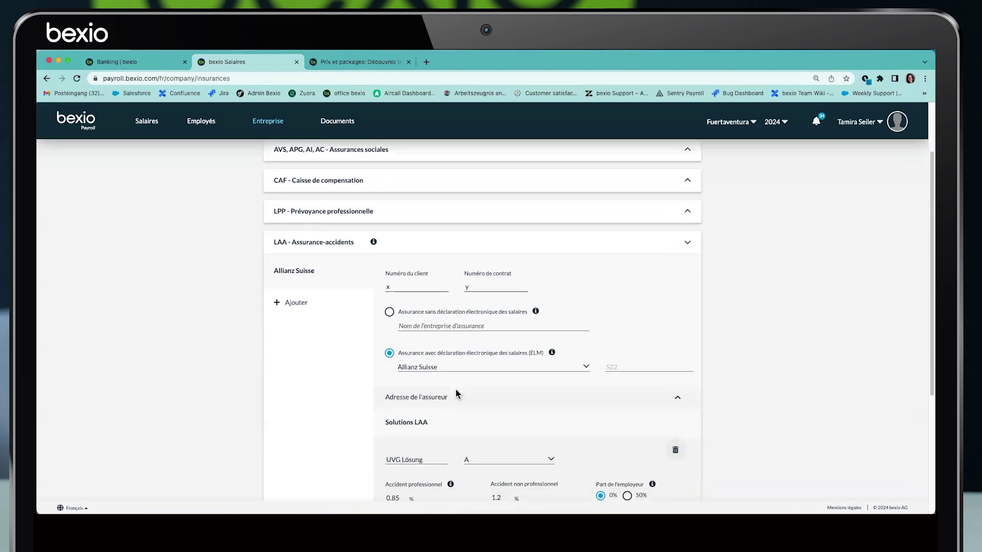
scroll(457, 393, "down", 7)
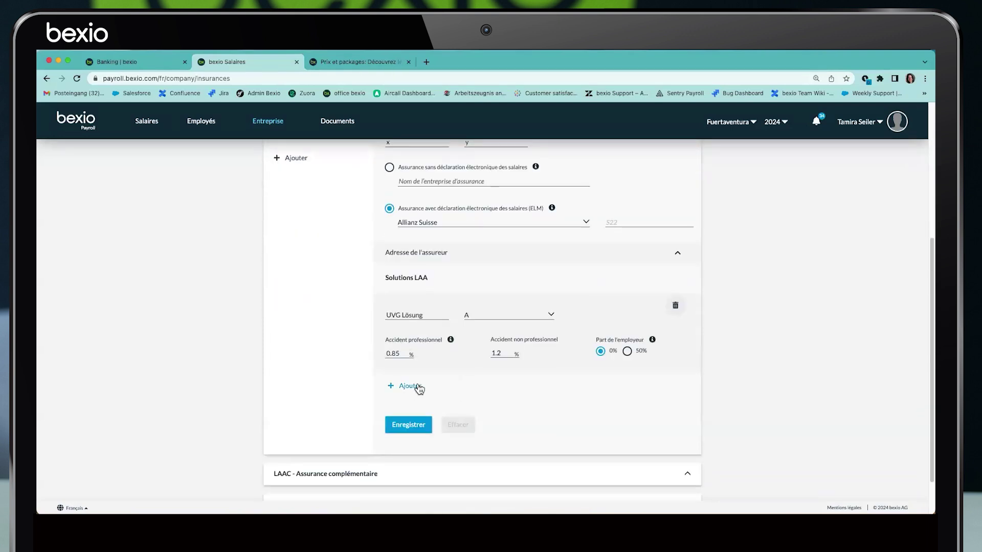
left_click_drag(402, 354, 379, 360)
left_click_drag(490, 341, 567, 347)
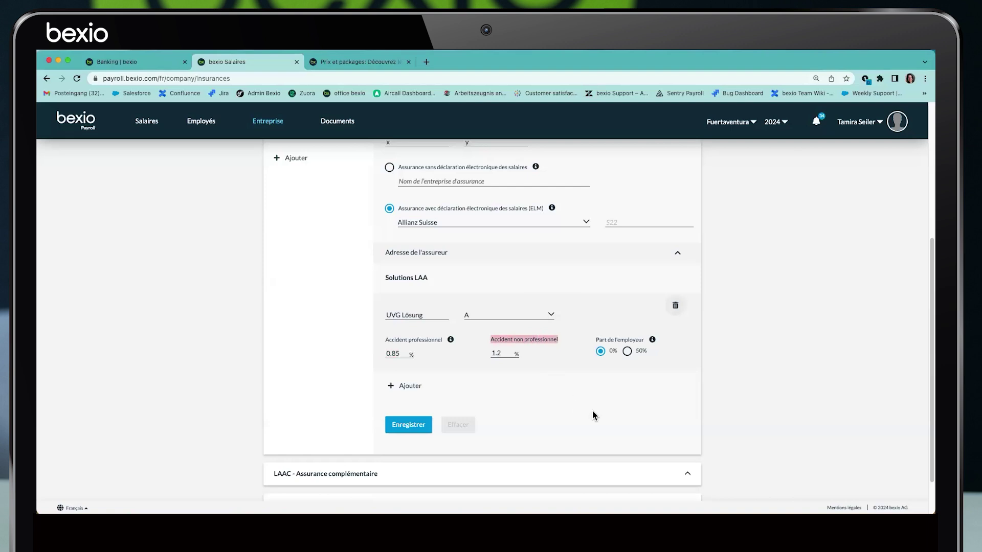
left_click(609, 341)
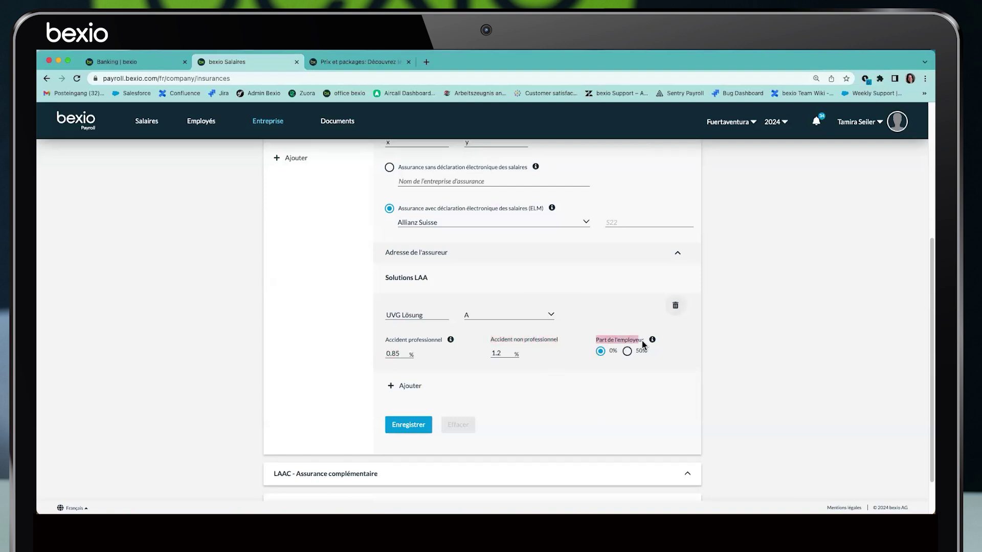
left_click(627, 353)
left_click(408, 431)
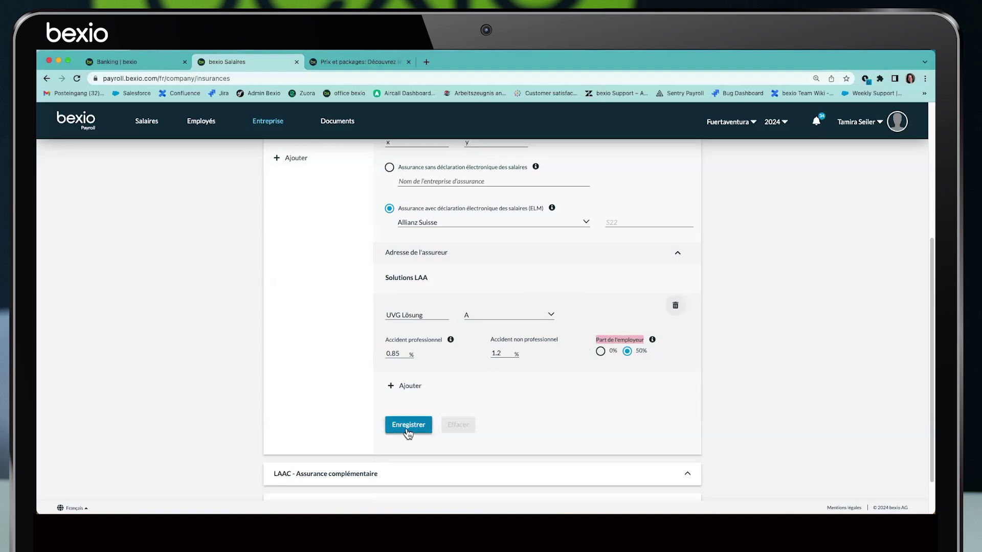
Collapse LAA and expand the LAAC supplementary insurance section
scroll(312, 379, "up", 5)
left_click(309, 322)
left_click(309, 353)
left_click(301, 380)
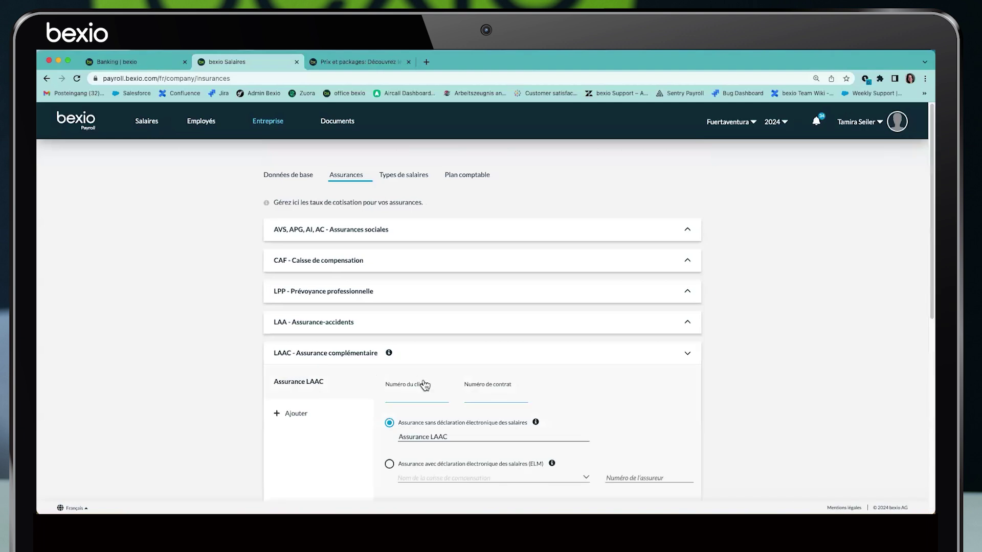
scroll(424, 385, "down", 4)
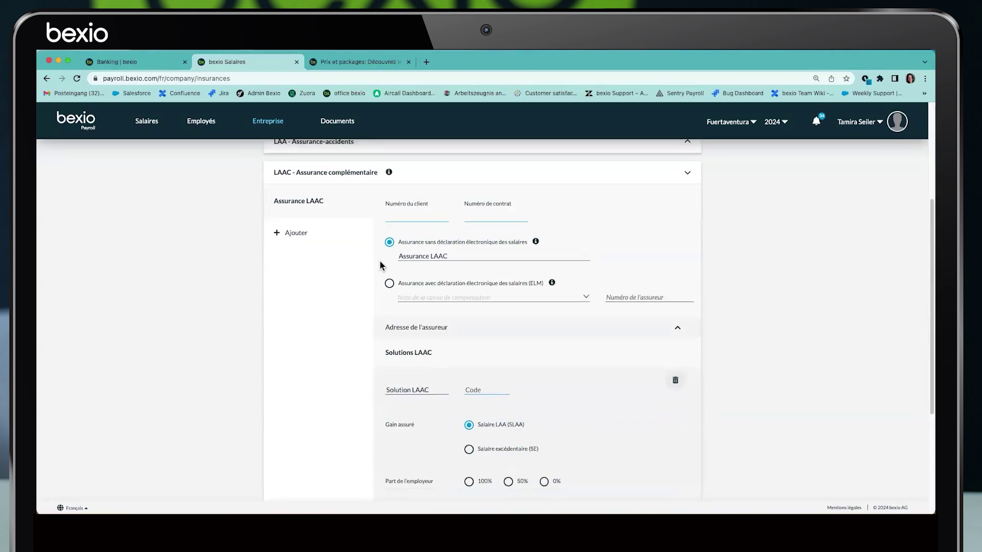
left_click(405, 219)
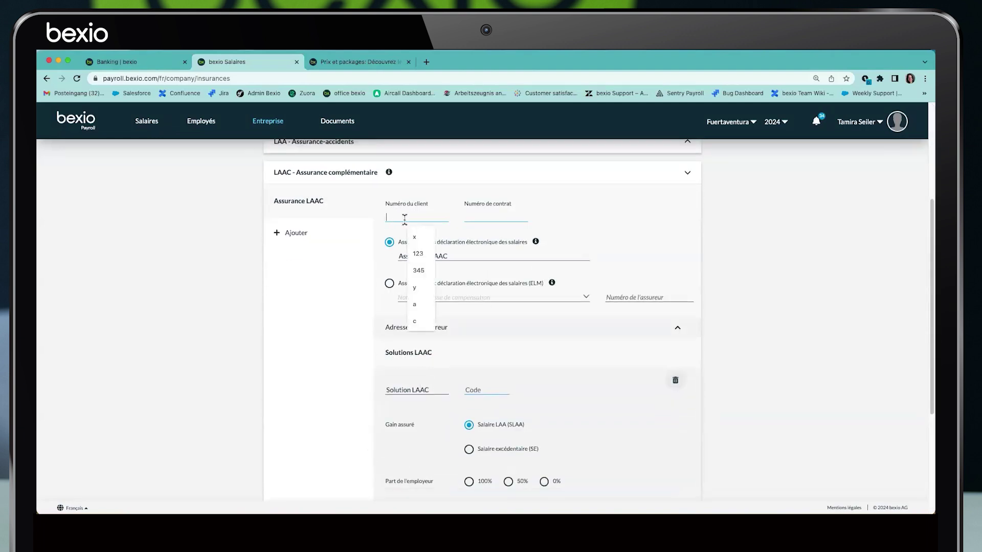
left_click(478, 218)
left_click(475, 387)
left_click(555, 406)
left_click(481, 391)
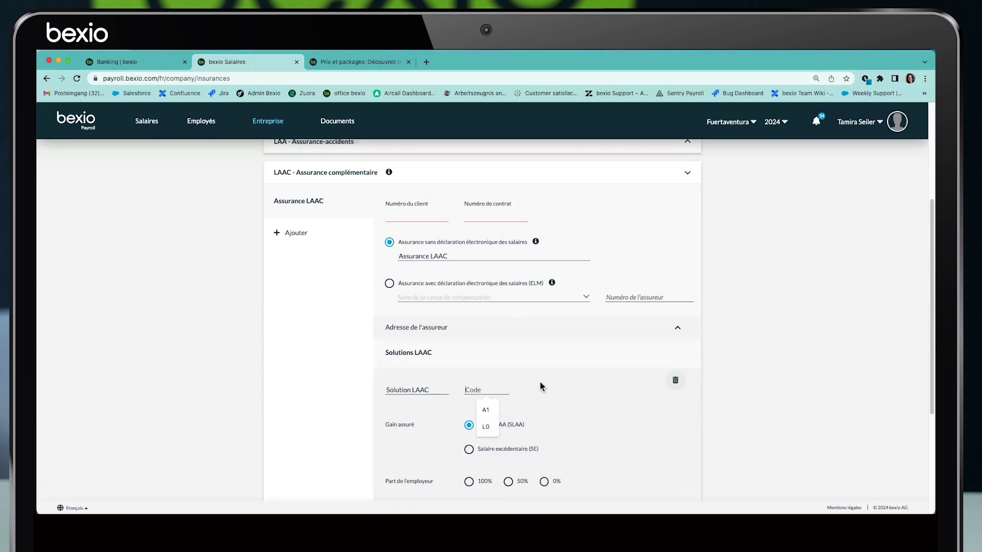
left_click(322, 180)
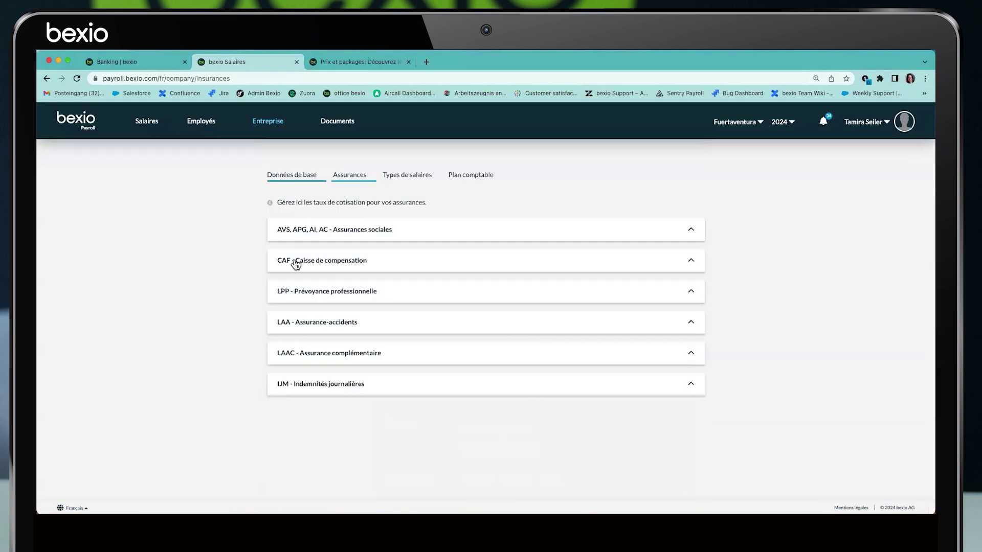
Expand IJM and keep Allianz Suisse as the daily-allowance insurer
left_click(301, 389)
scroll(429, 412, "down", 4)
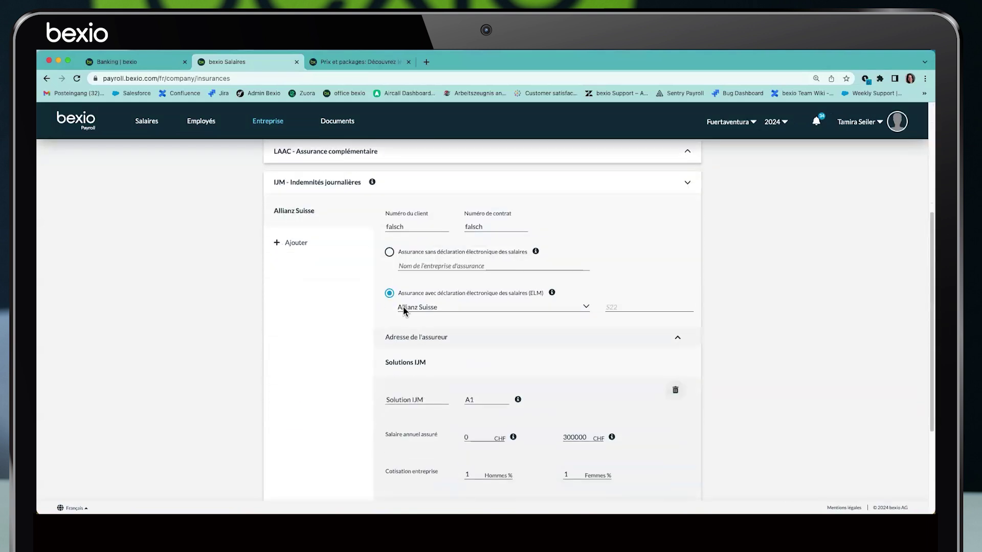
left_click_drag(387, 215, 509, 219)
left_click(440, 306)
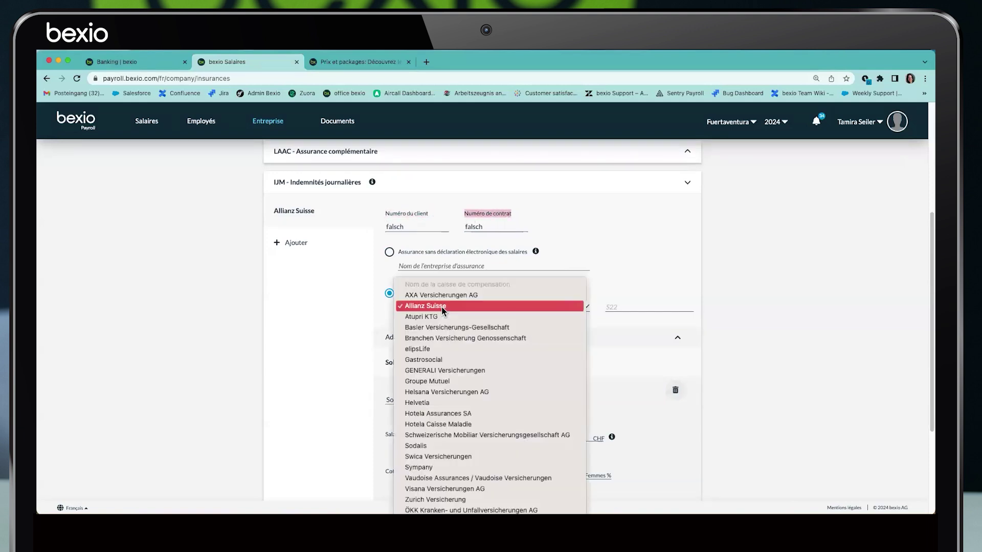
left_click(441, 305)
Review the 300000 CHF salary ceiling and solution A1, then go to Types de salaires
scroll(453, 353, "down", 3)
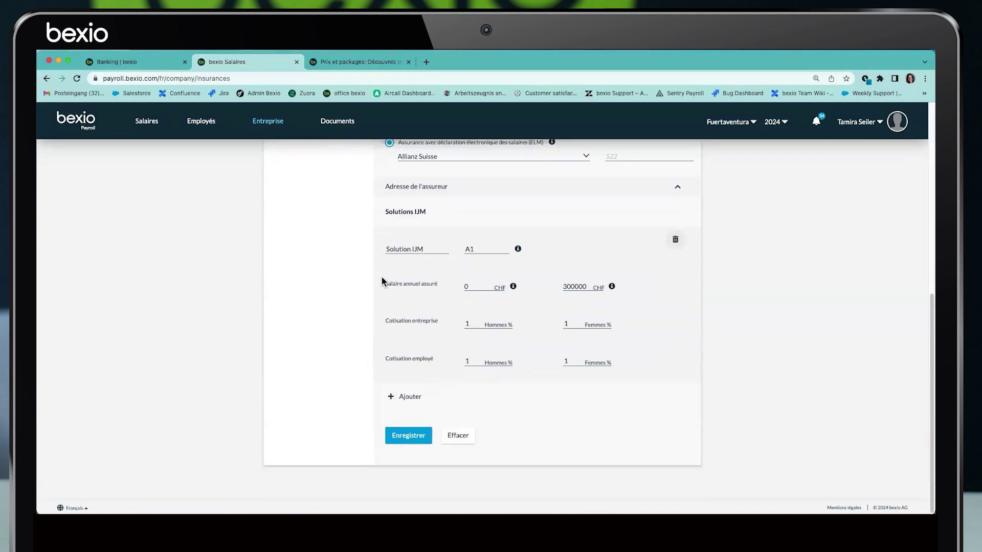
left_click_drag(385, 284, 438, 285)
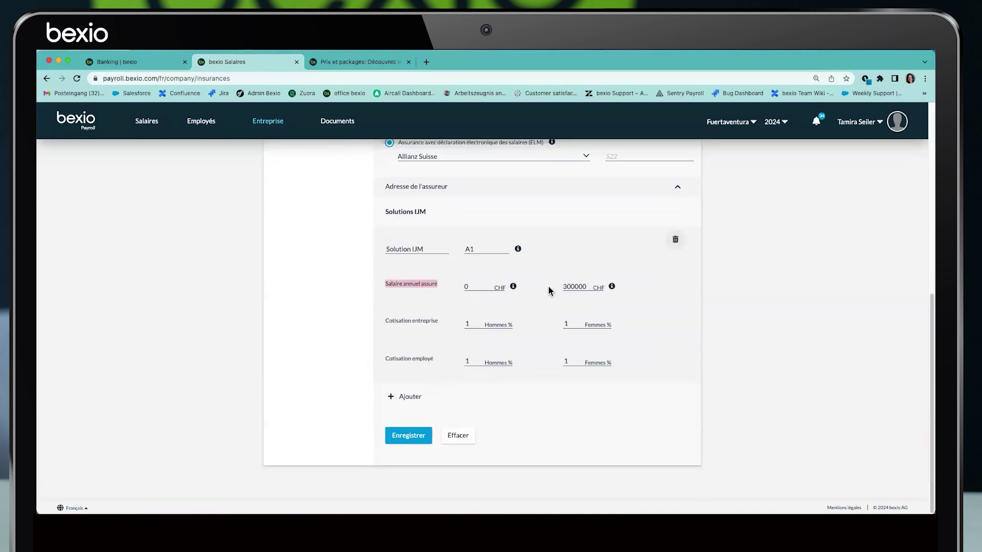
left_click_drag(548, 291, 588, 288)
left_click_drag(458, 253, 453, 296)
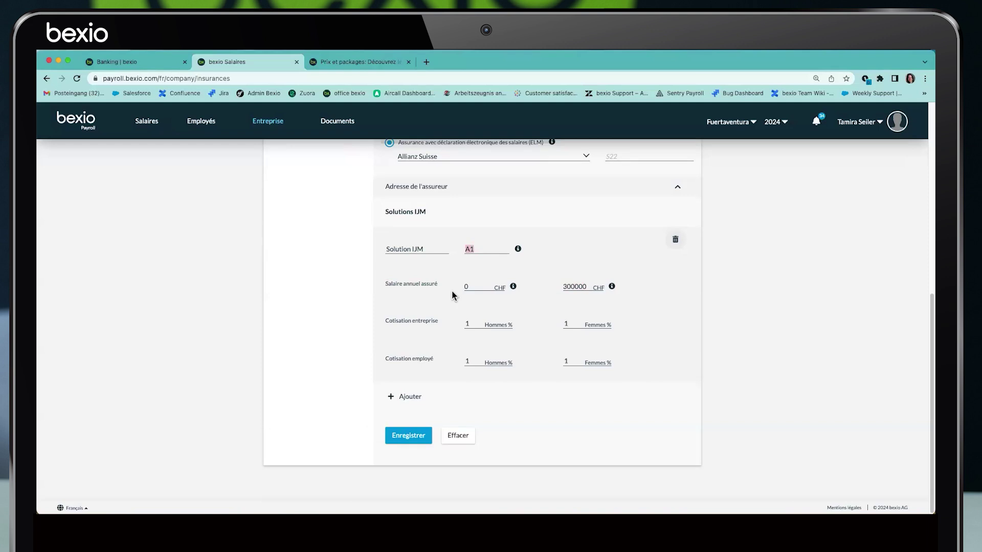
scroll(425, 375, "up", 8)
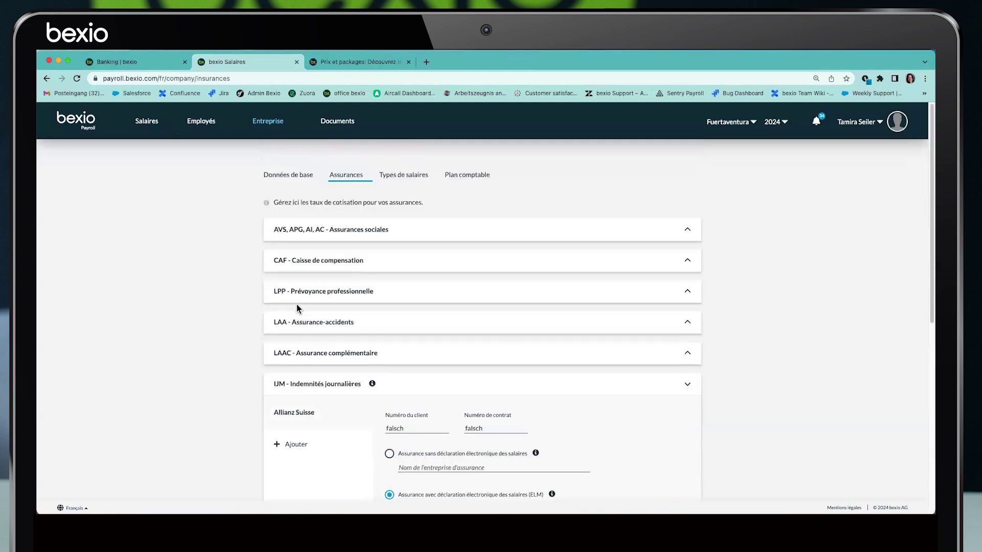
left_click(330, 387)
left_click(400, 175)
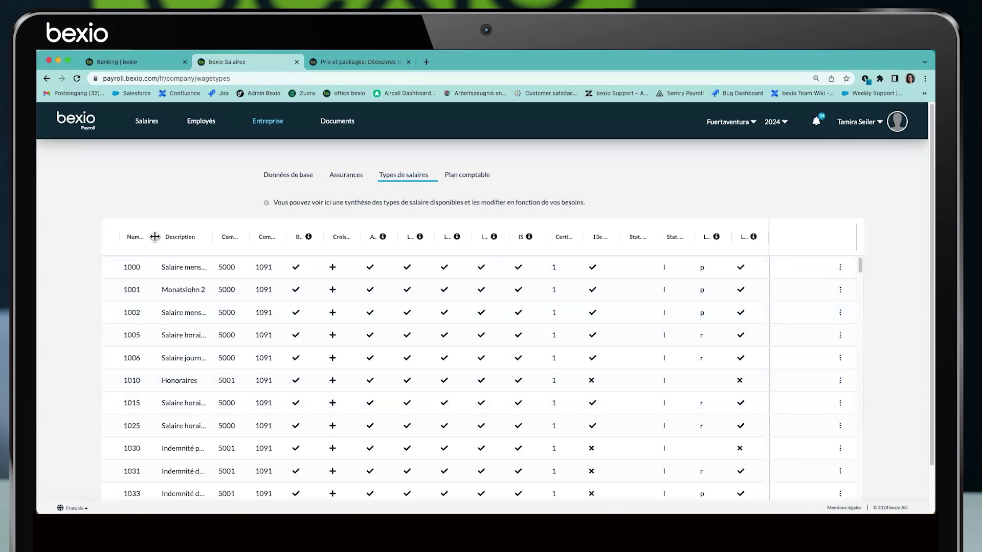
Resize the Numéro column and widen Description to show full wage-type names
left_click_drag(156, 237, 185, 237)
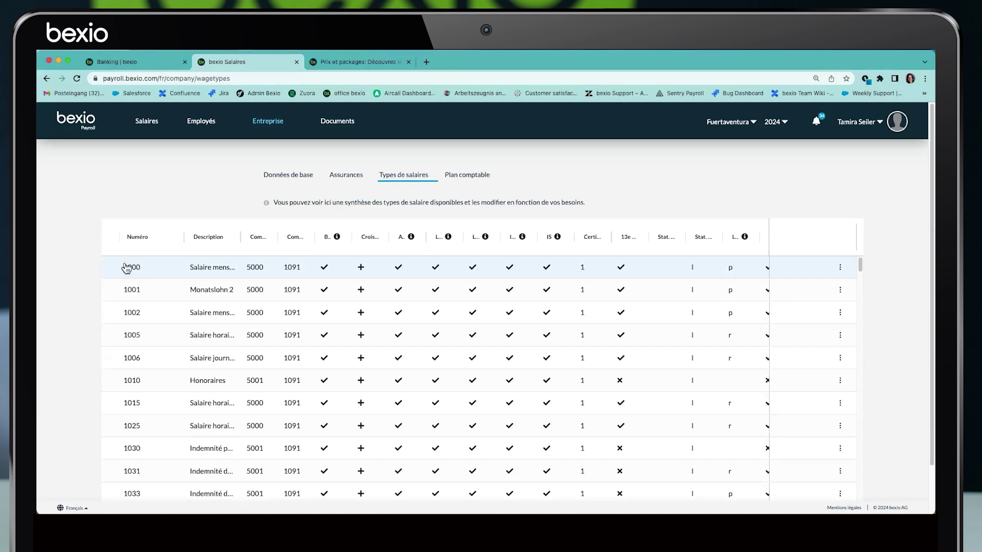
left_click_drag(184, 239, 159, 240)
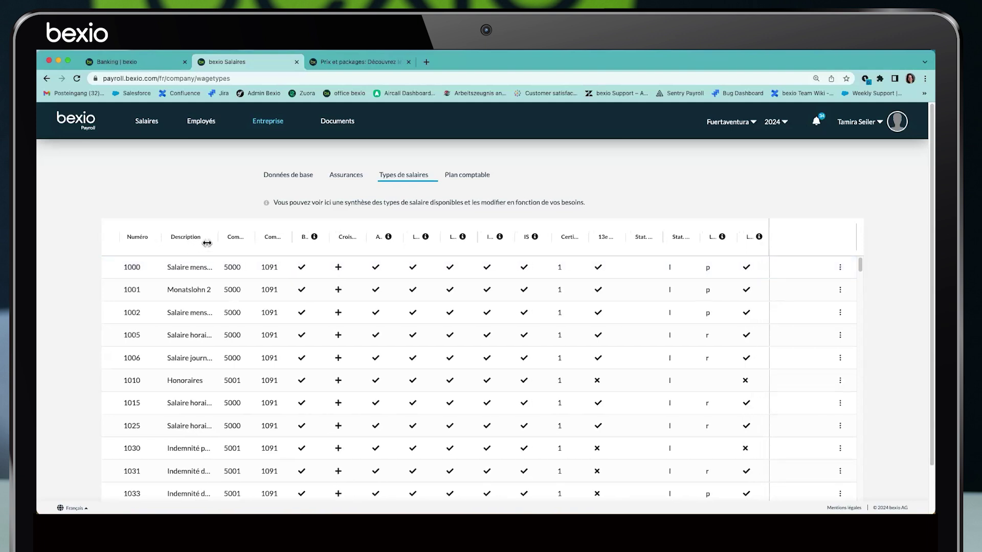
left_click_drag(221, 237, 248, 237)
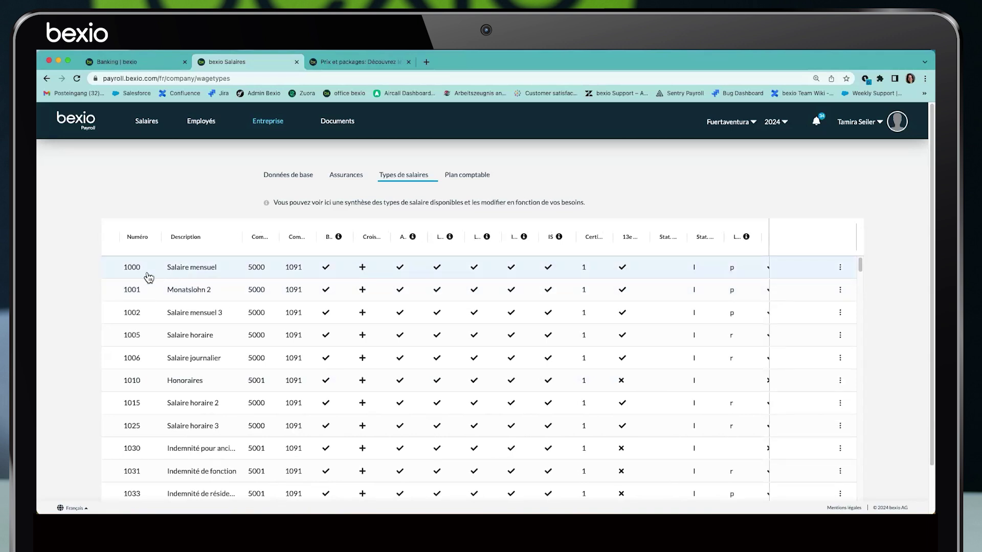
scroll(136, 307, "down", 10)
scroll(136, 314, "down", 20)
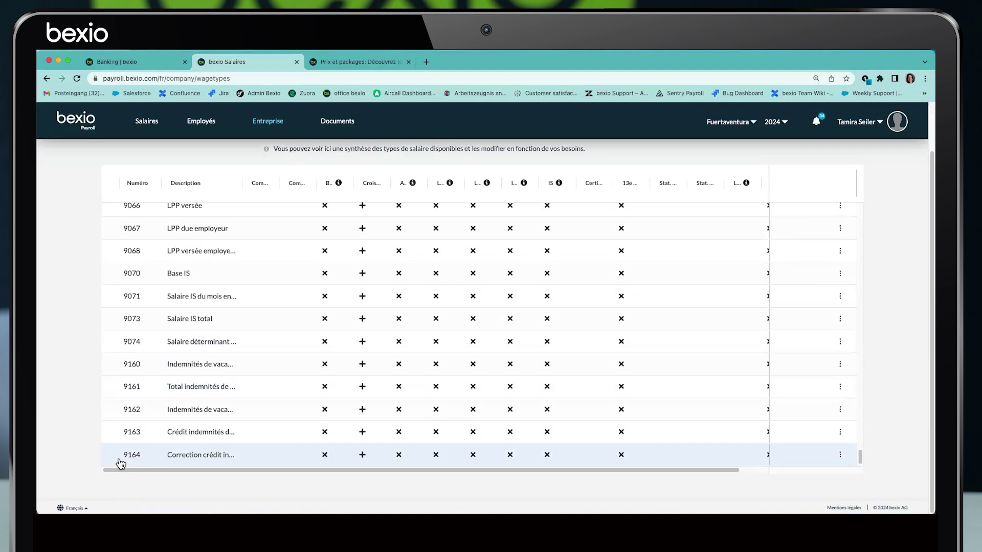
scroll(126, 458, "up", 20)
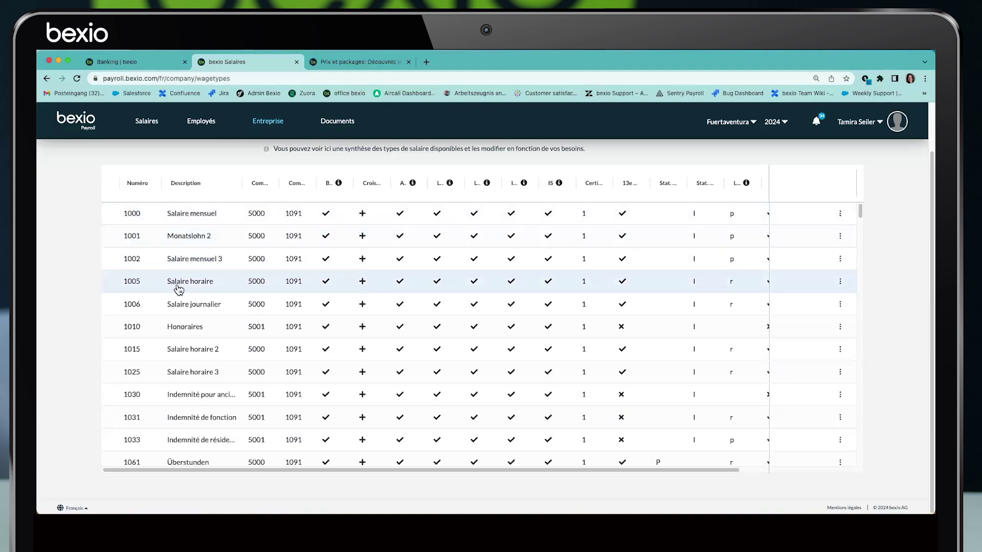
scroll(241, 335, "down", 3)
scroll(246, 341, "down", 10)
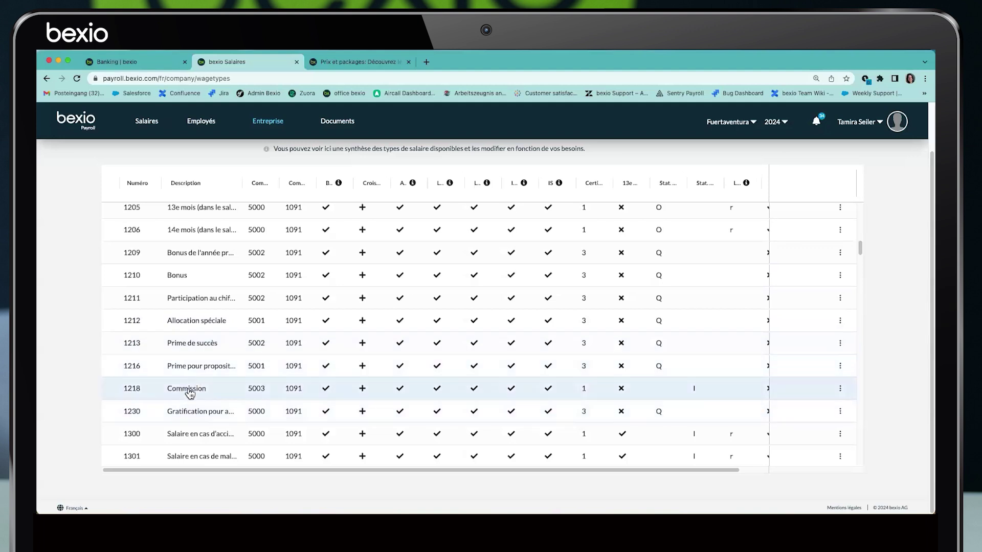
scroll(200, 381, "down", 10)
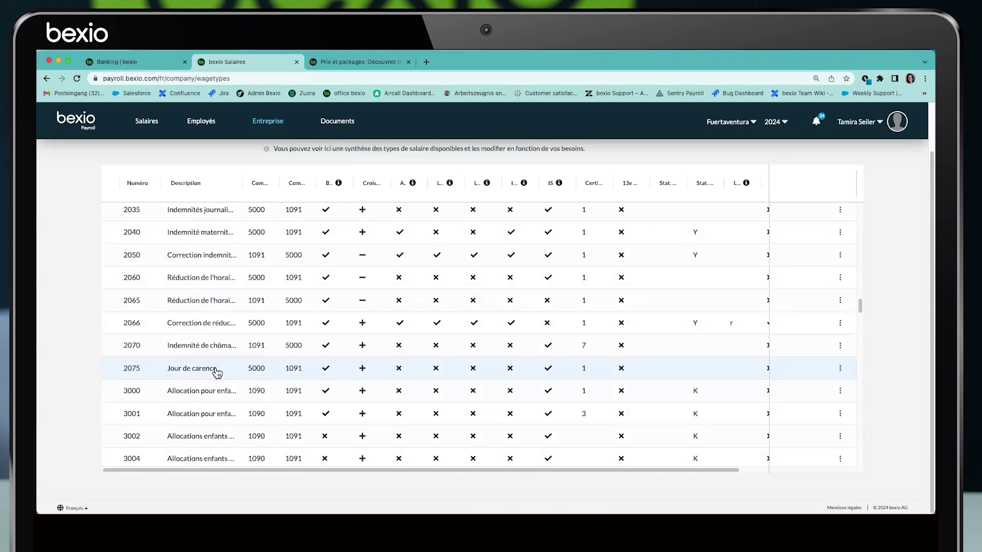
Fine-tune the Description column width while checking the wage-type list
left_click_drag(241, 184, 284, 183)
scroll(243, 330, "down", 10)
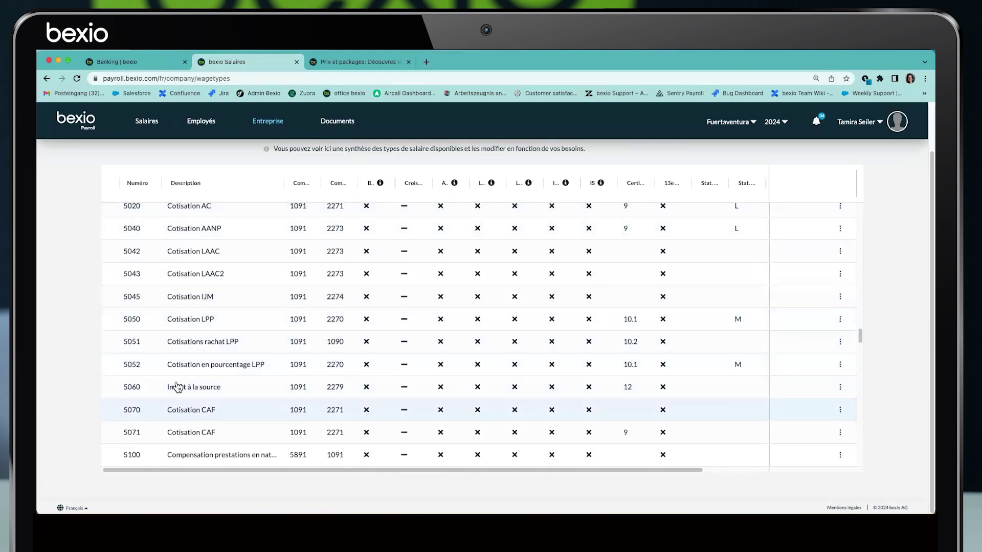
scroll(225, 358, "up", 15)
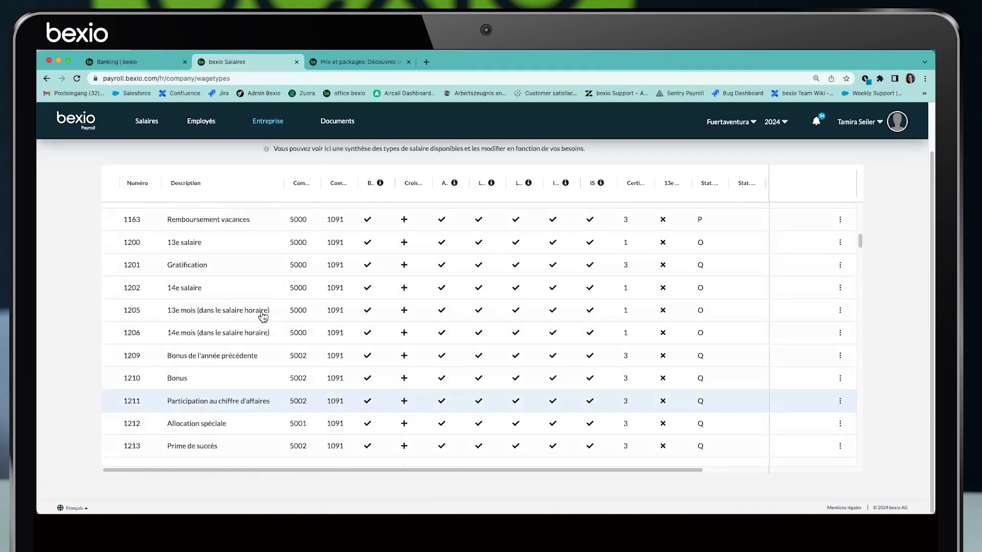
left_click_drag(258, 182, 376, 182)
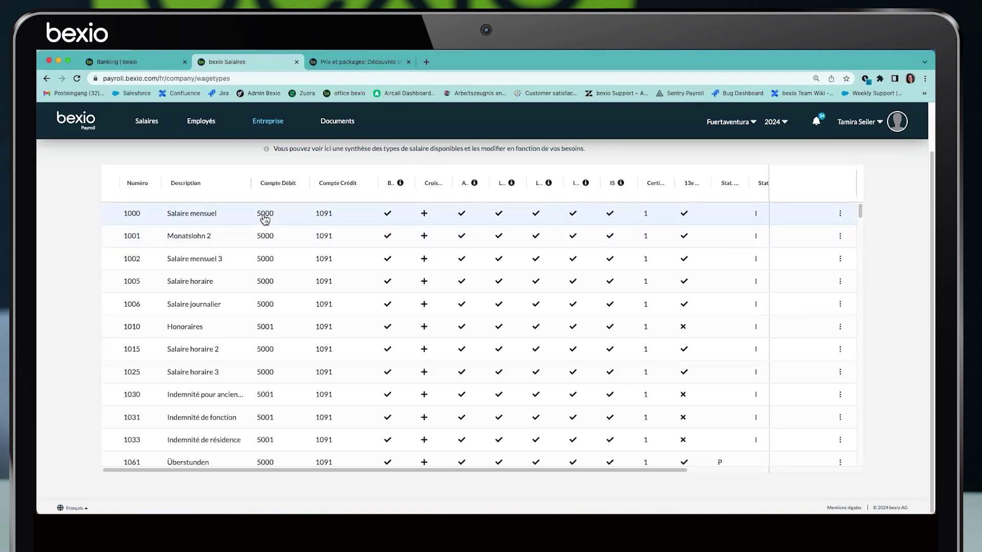
Narrow the Description, Compte Débit and Compte Crédit columns of the wage types table
mouse_move(250, 182)
left_mouse_down()
mouse_move(226, 182)
mouse_move(265, 183)
left_mouse_up()
left_click_drag(333, 183, 433, 182)
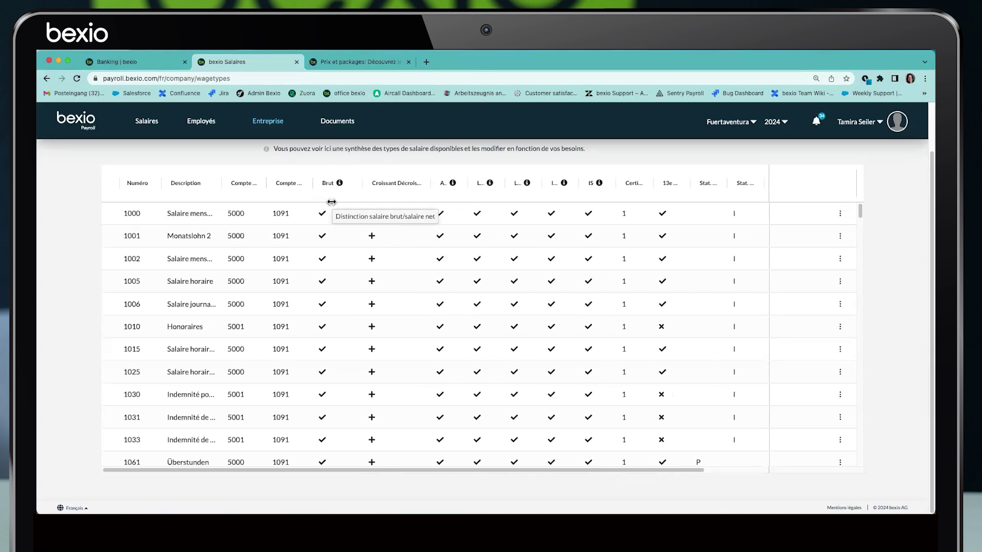
scroll(329, 224, "down", 15)
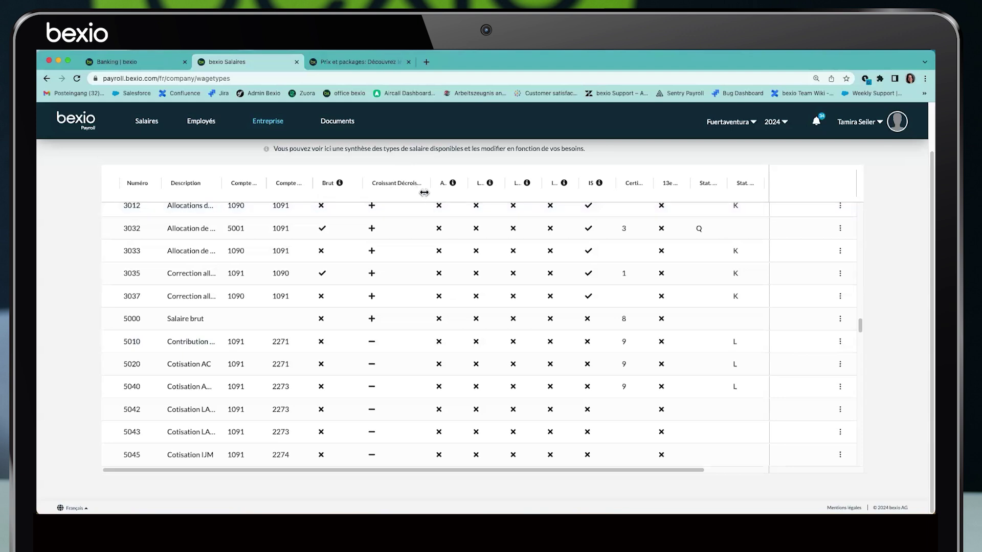
scroll(401, 235, "up", 15)
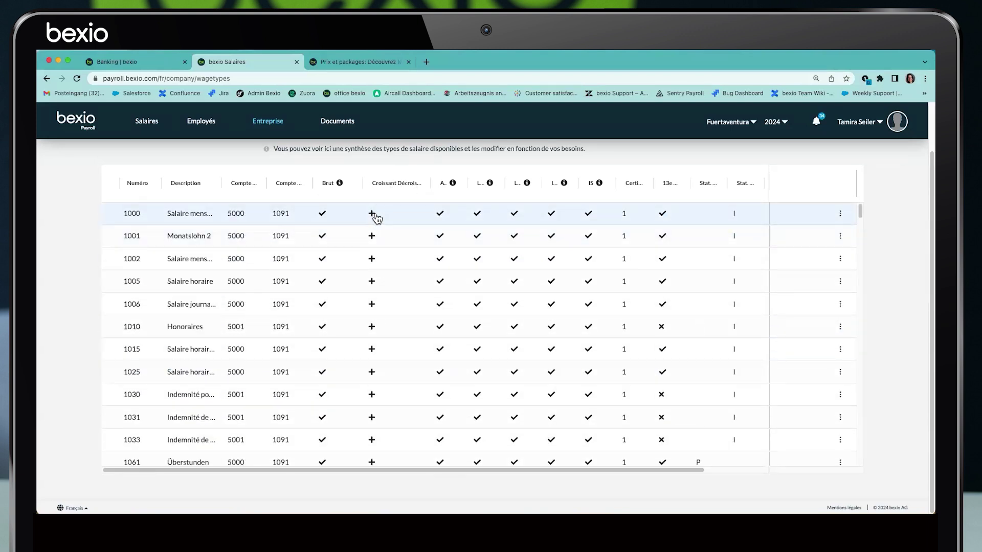
scroll(397, 333, "down", 10)
scroll(408, 354, "down", 10)
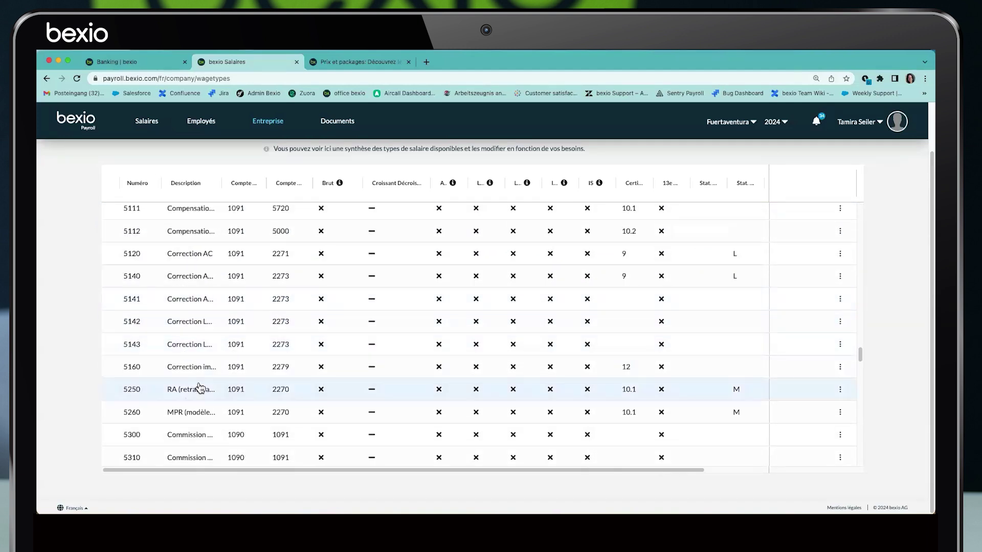
scroll(200, 389, "down", 5)
scroll(244, 372, "down", 3)
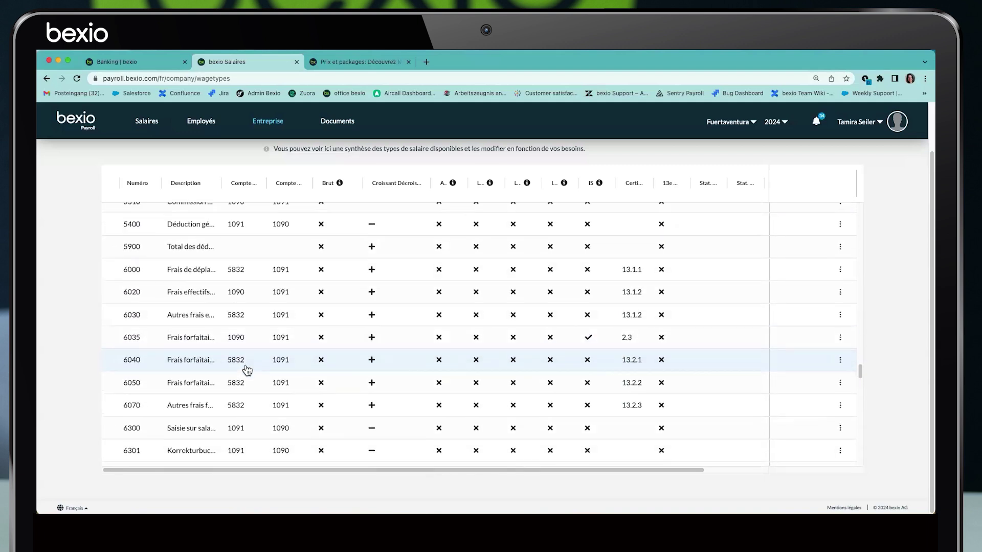
scroll(246, 370, "up", 5)
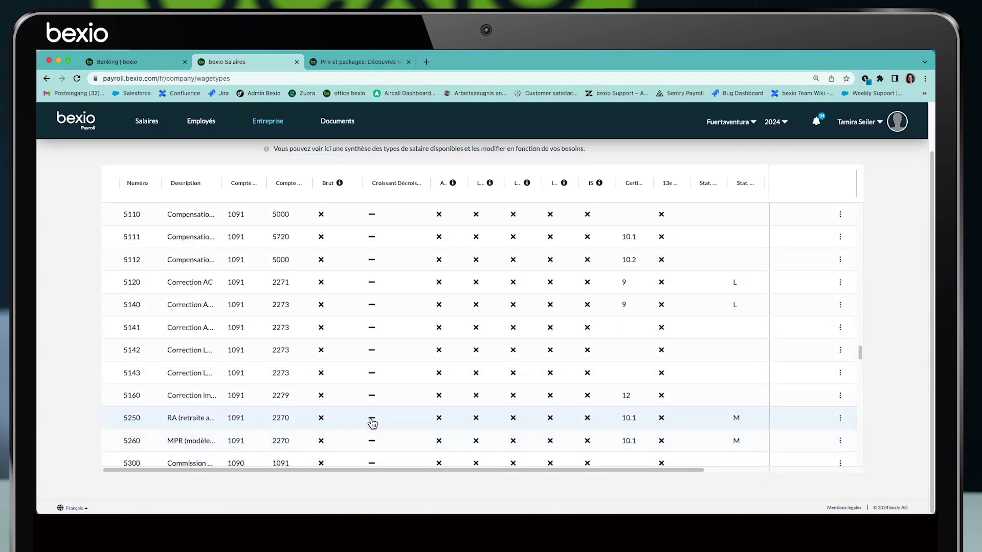
Narrow Croissant Décroissant and widen the LAA column so its heading is readable
mouse_move(429, 185)
left_mouse_down()
mouse_move(342, 184)
mouse_move(420, 181)
left_mouse_up()
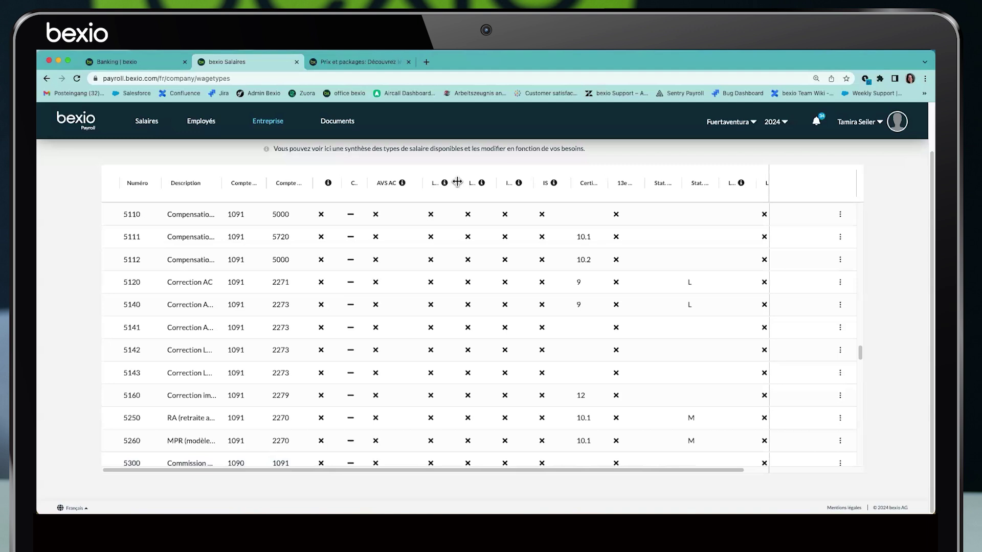
left_click_drag(459, 181, 561, 183)
scroll(424, 258, "up", 20)
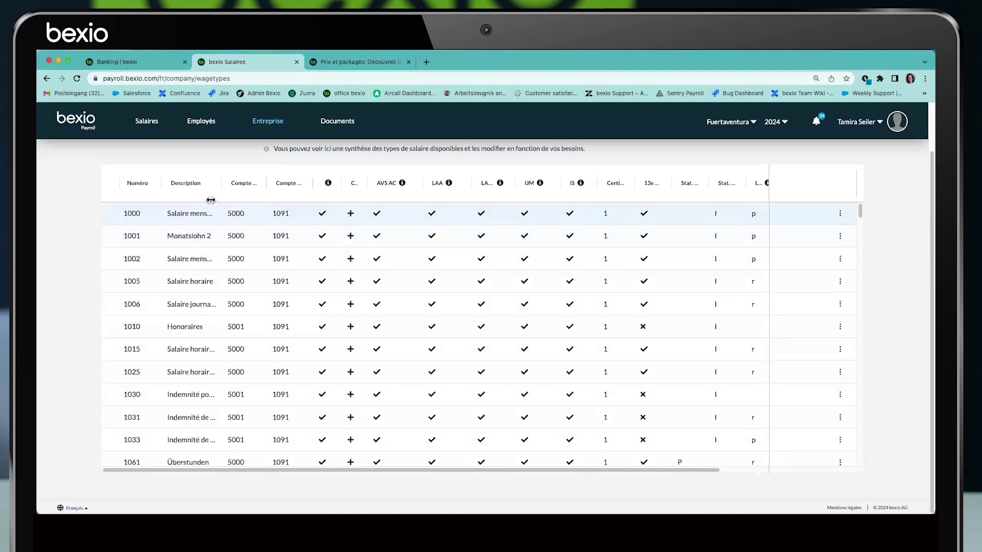
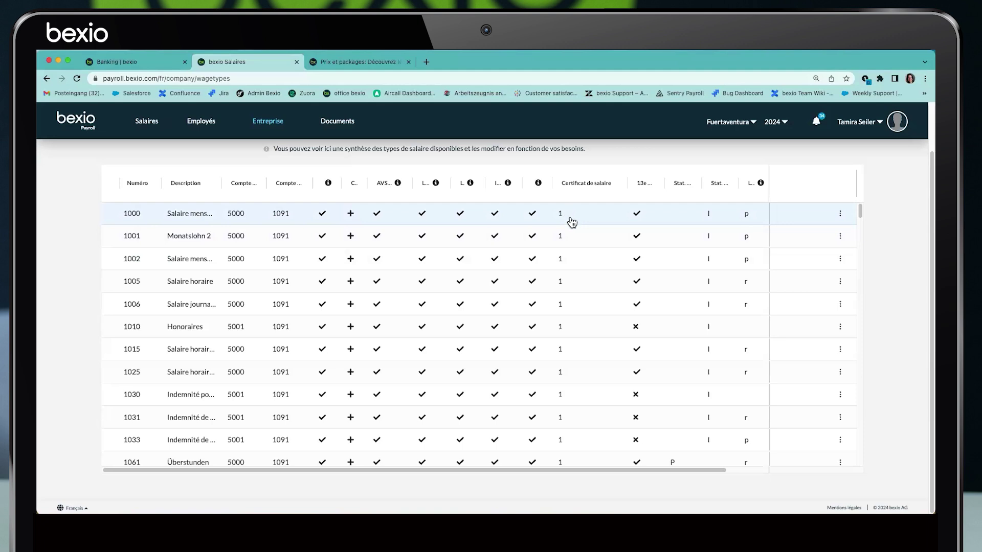
Scroll the wage types down to the 6000–6070 expense rows and widen the Description column
scroll(570, 218, "down", 3)
scroll(567, 348, "down", 1)
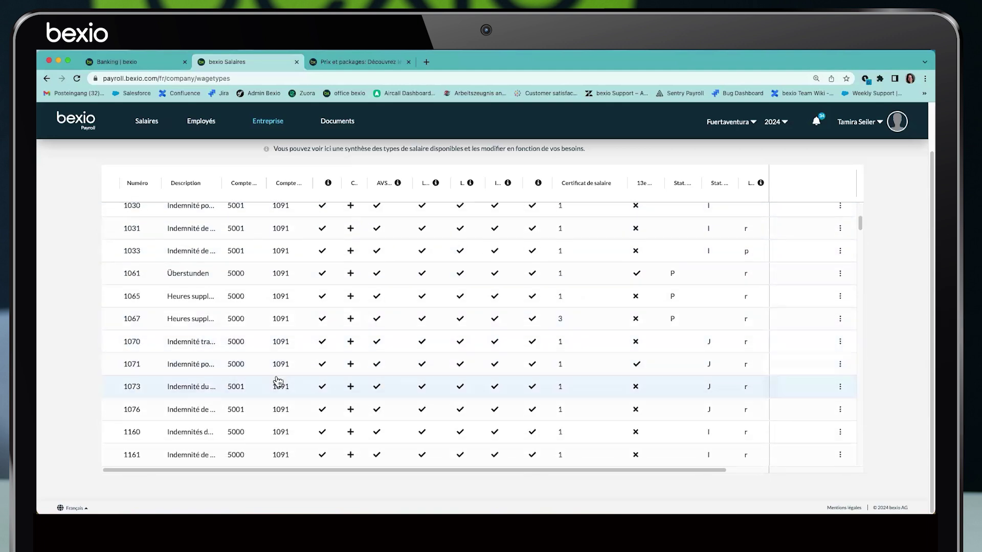
scroll(278, 384, "down", 1)
scroll(278, 384, "down", 3)
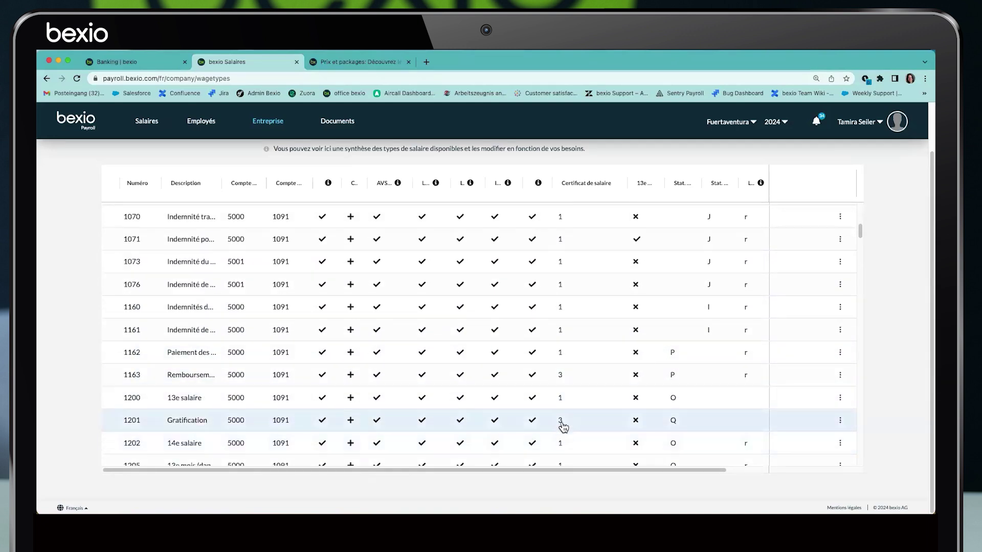
scroll(236, 387, "down", 5)
scroll(238, 387, "down", 15)
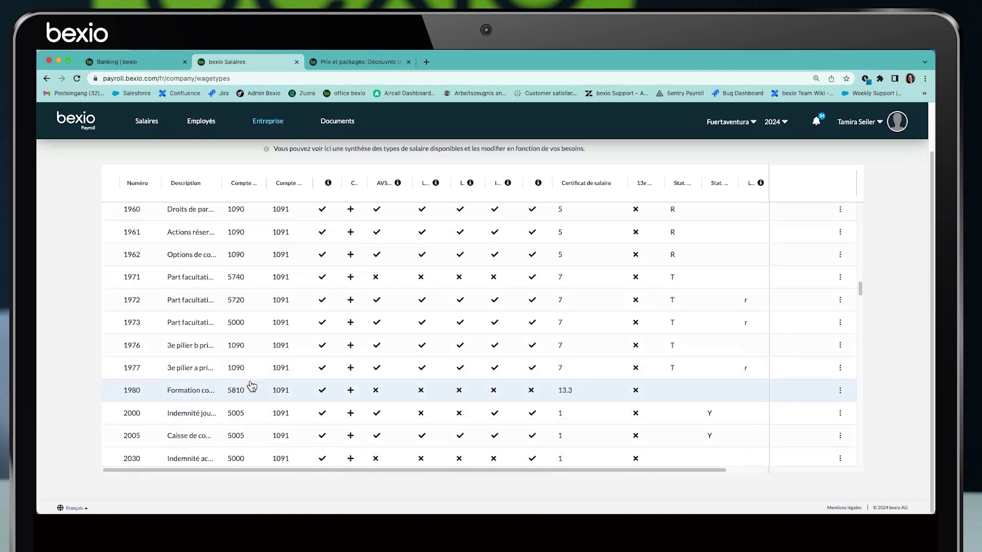
scroll(252, 386, "down", 20)
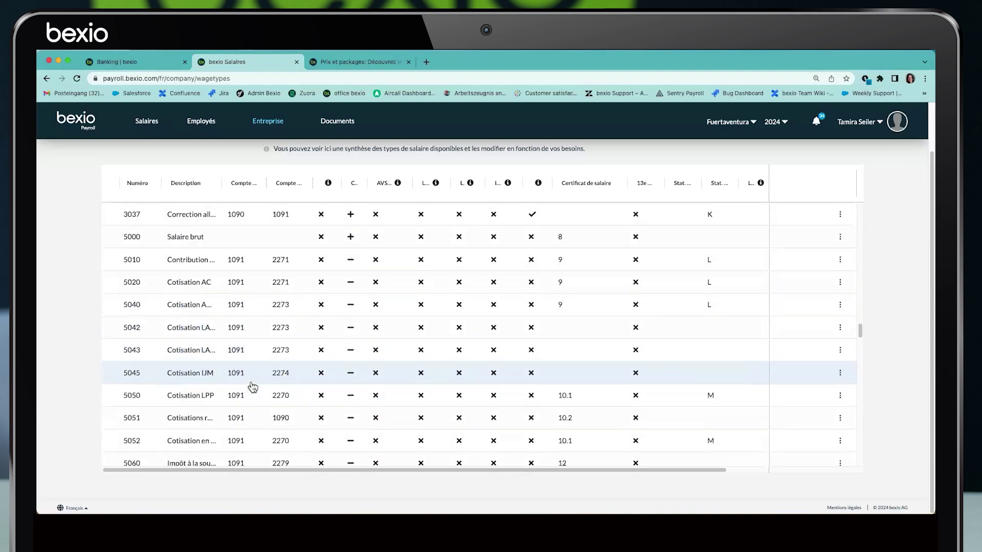
scroll(254, 388, "down", 6)
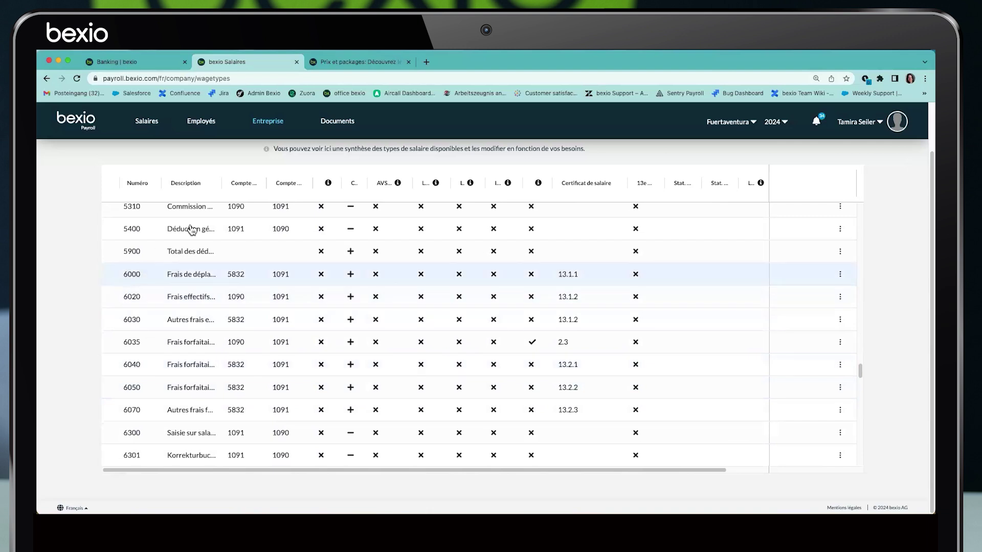
left_click_drag(221, 183, 250, 184)
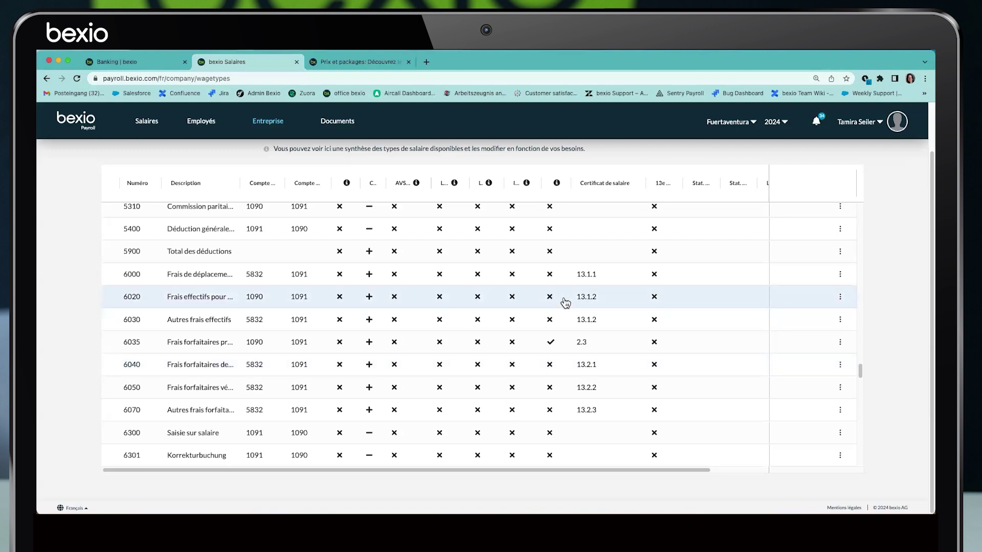
Start renaming wage type 6000 to 'Test', then discard that edit
left_click(190, 273)
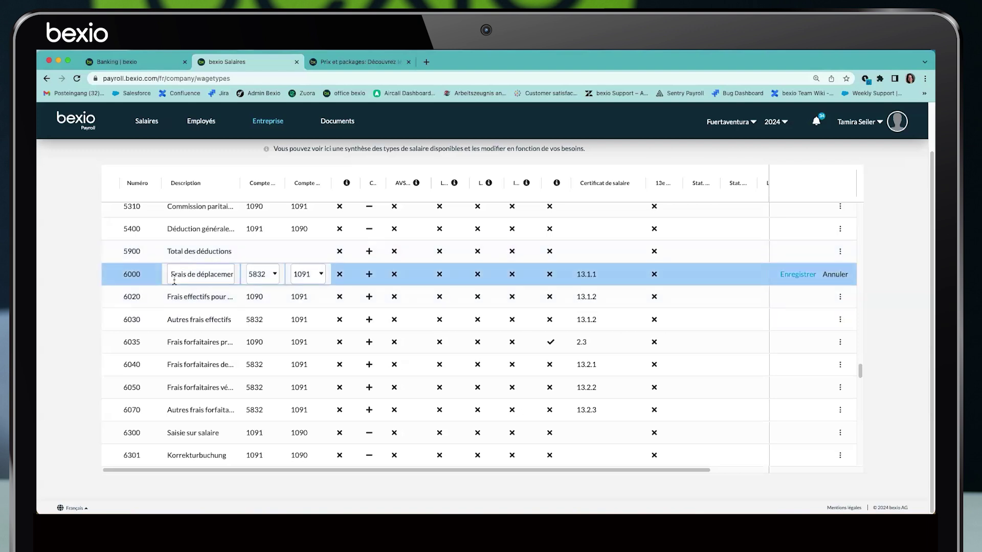
triple_click(220, 277)
type("Test")
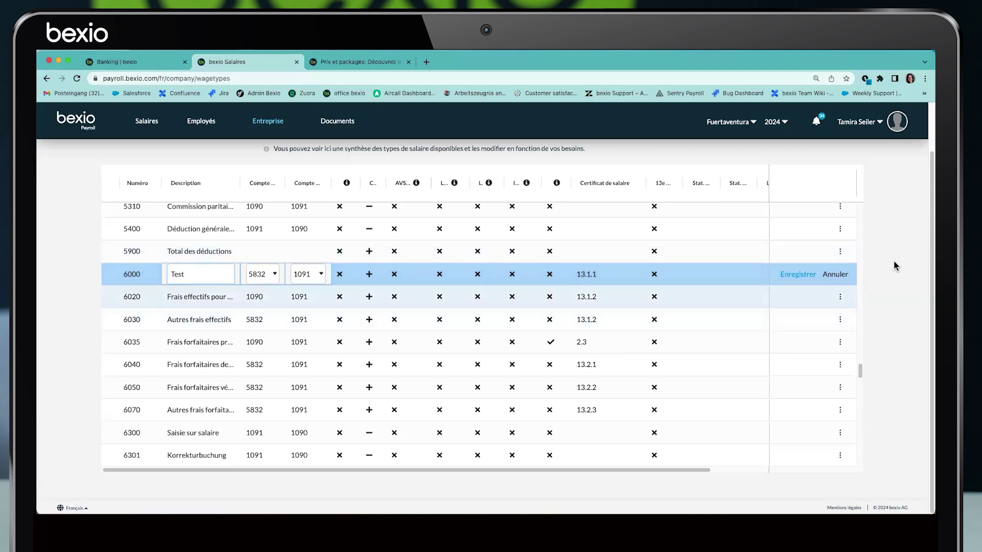
left_click(834, 275)
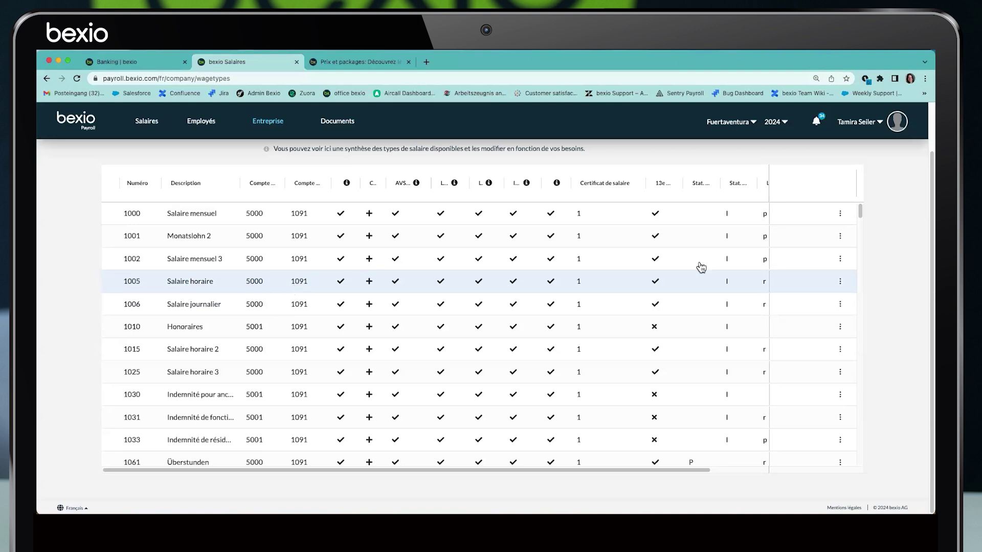
Copy wage type 1002 into a new 1002.2 named 'Test', save it, and widen the 13e mois column
left_click(841, 259)
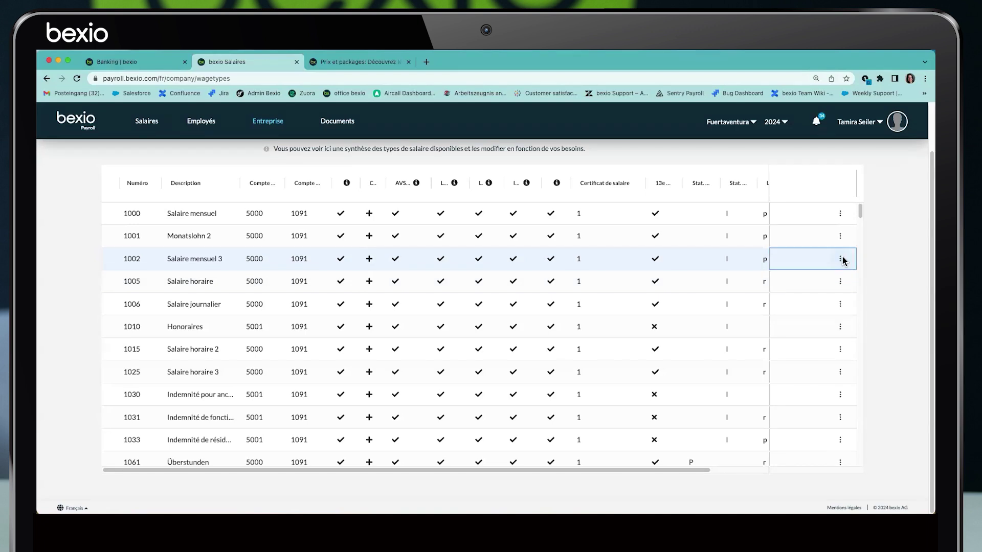
left_click(834, 285)
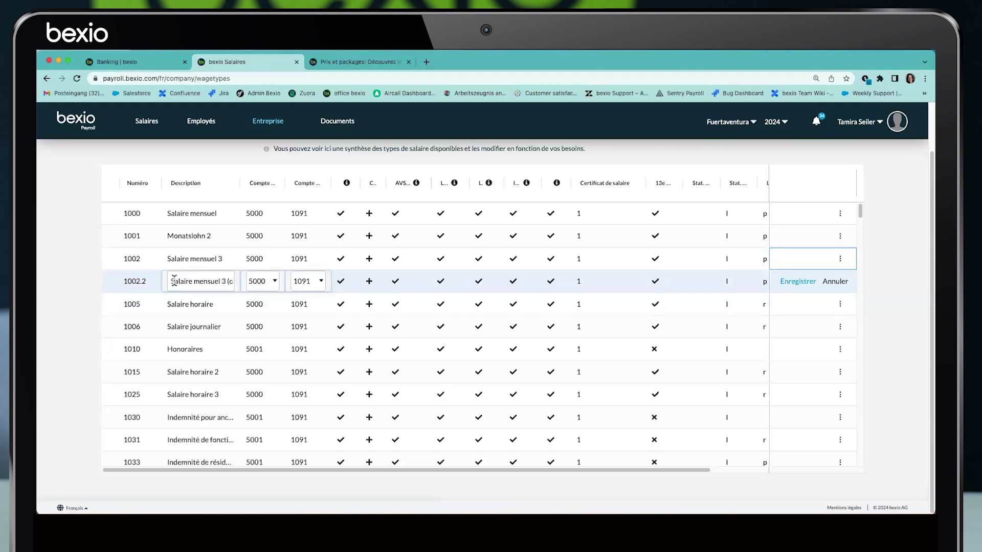
triple_click(207, 281)
type("Test")
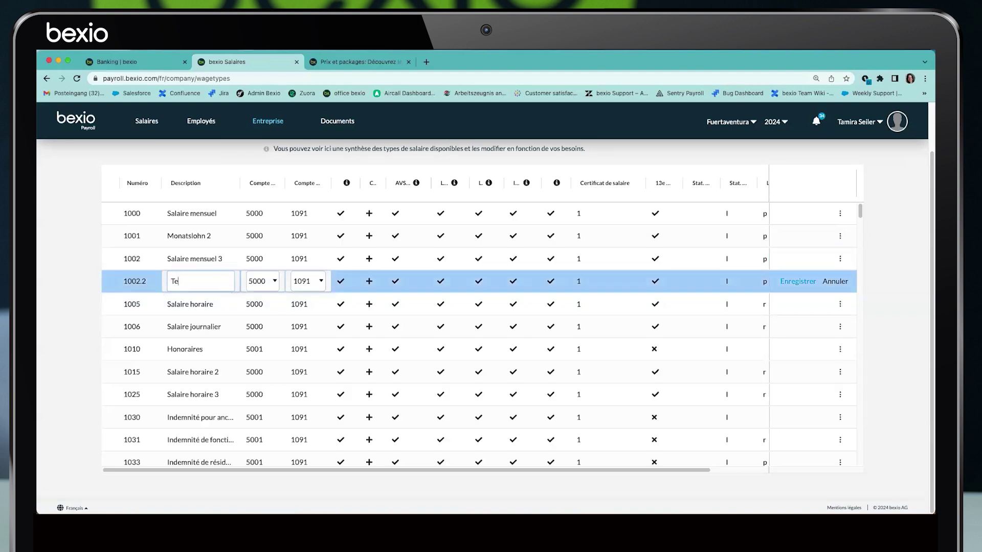
left_click(791, 282)
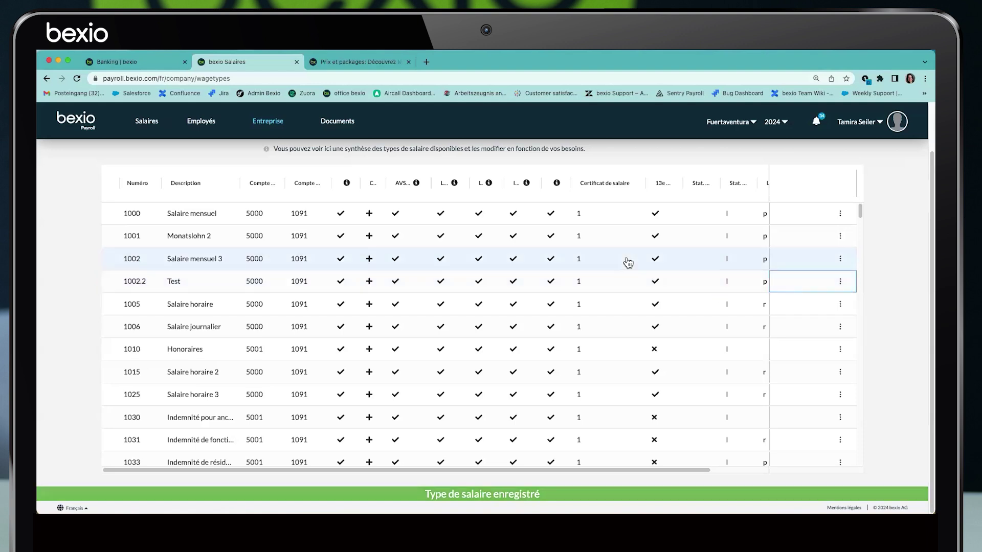
left_click_drag(683, 182, 648, 182)
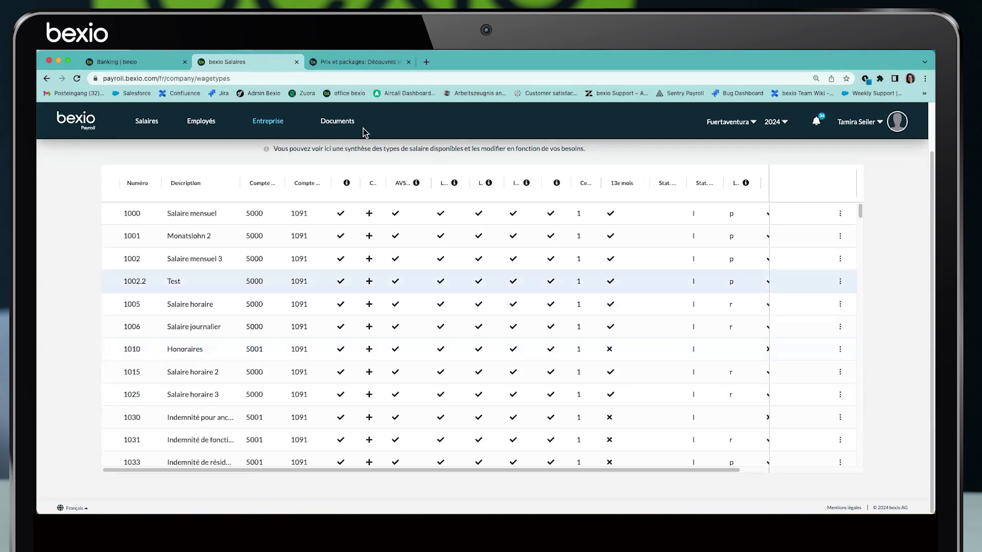
Download the wage types file from Documents > Entreprise as lohnarten_2024 and open the PDF
left_click(337, 122)
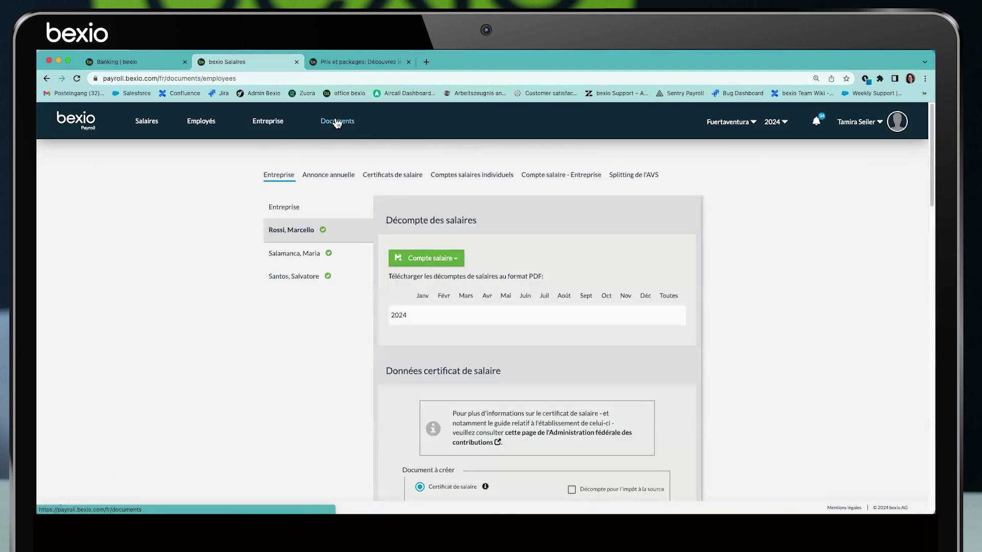
left_click(283, 207)
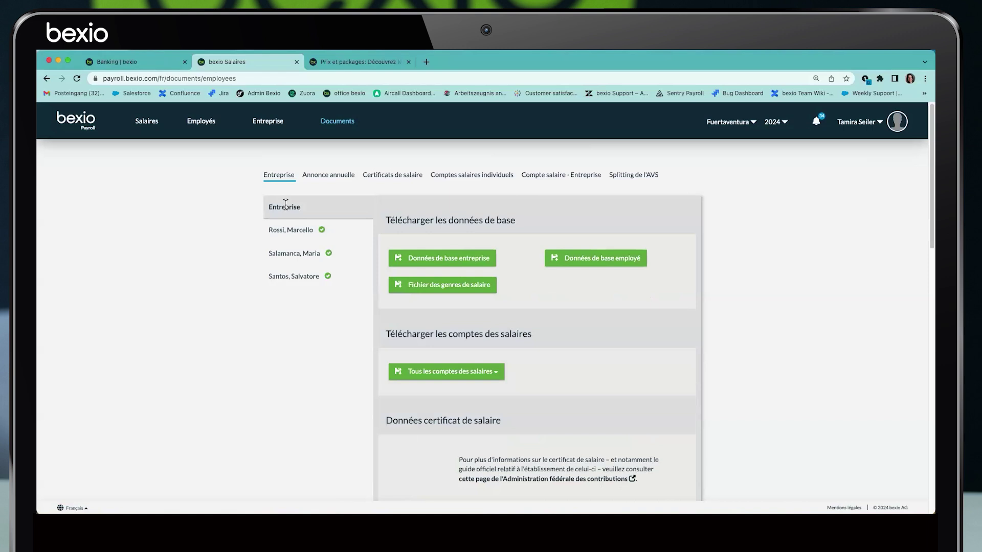
left_click(432, 289)
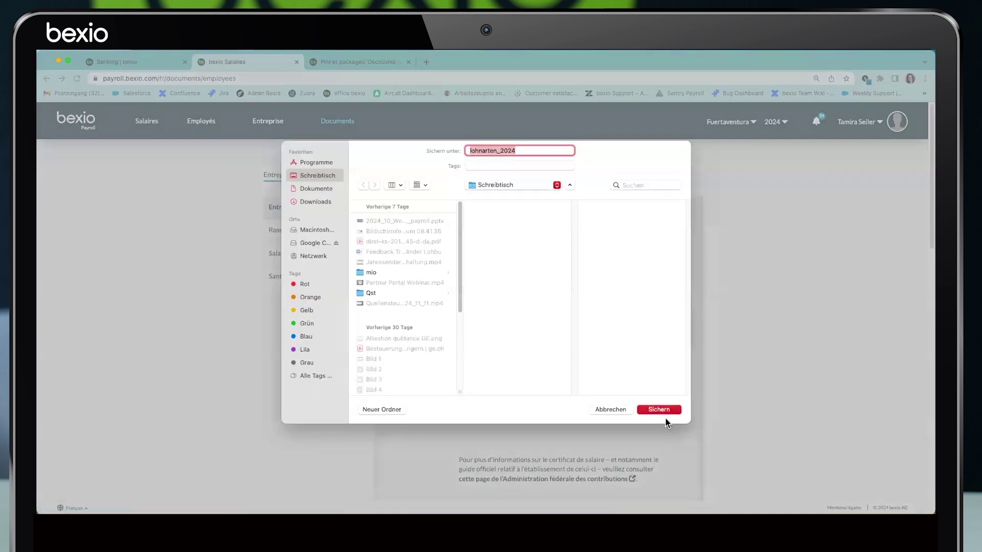
left_click(663, 412)
left_click(136, 501)
left_click(150, 481)
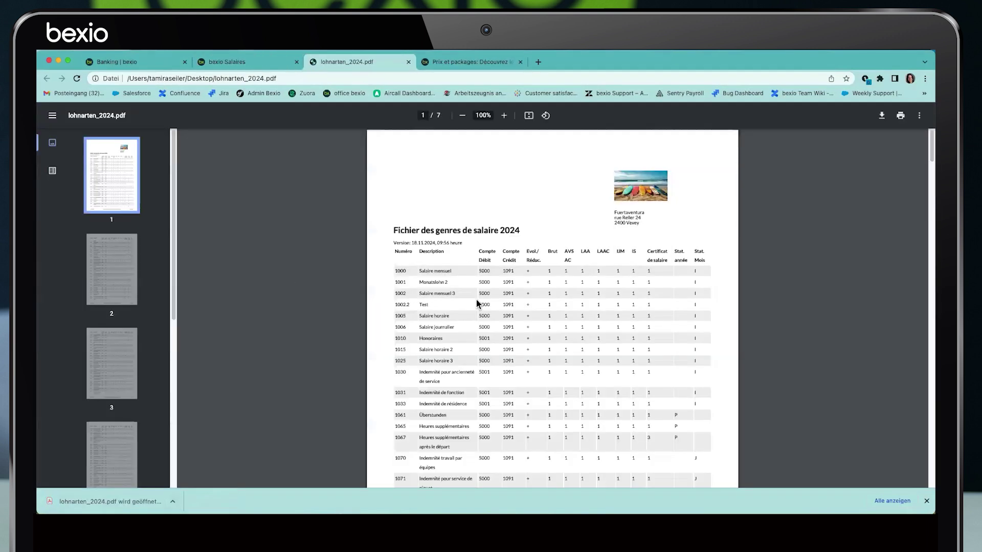
Return to the payroll app's Entreprise > Types de salaires list
left_click(227, 62)
left_click(267, 121)
left_click(410, 175)
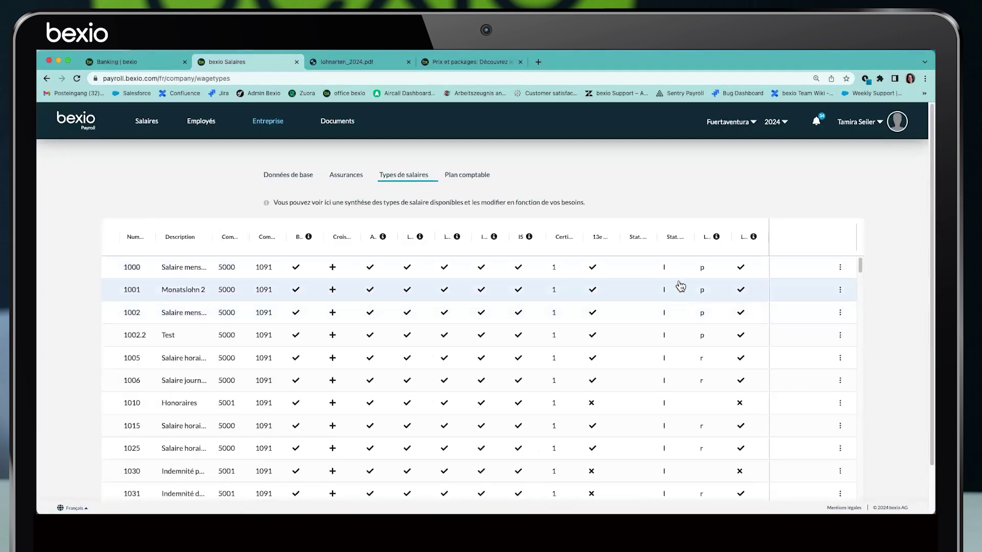
Resize the Stat and Num columns of the wage types table
left_click_drag(691, 236, 719, 235)
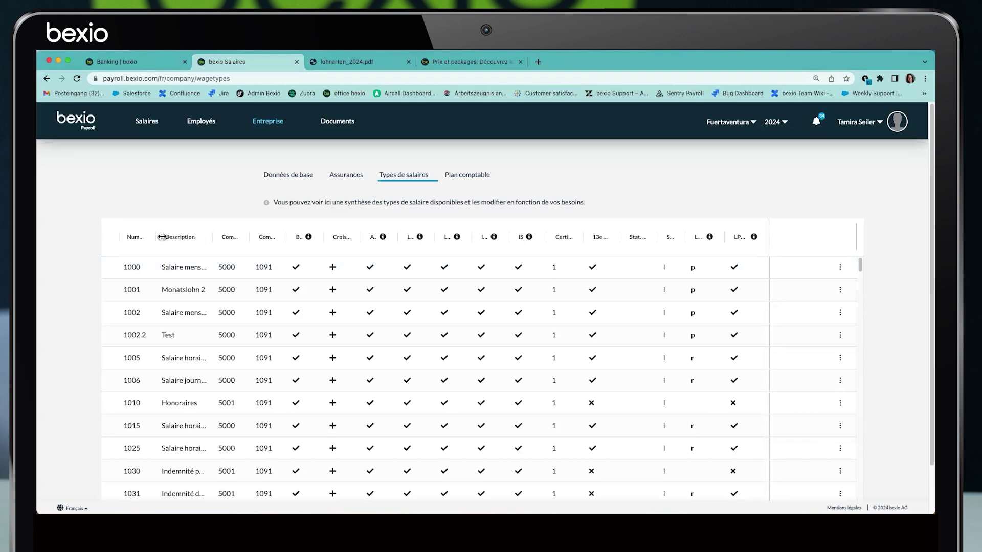
left_click_drag(149, 237, 142, 232)
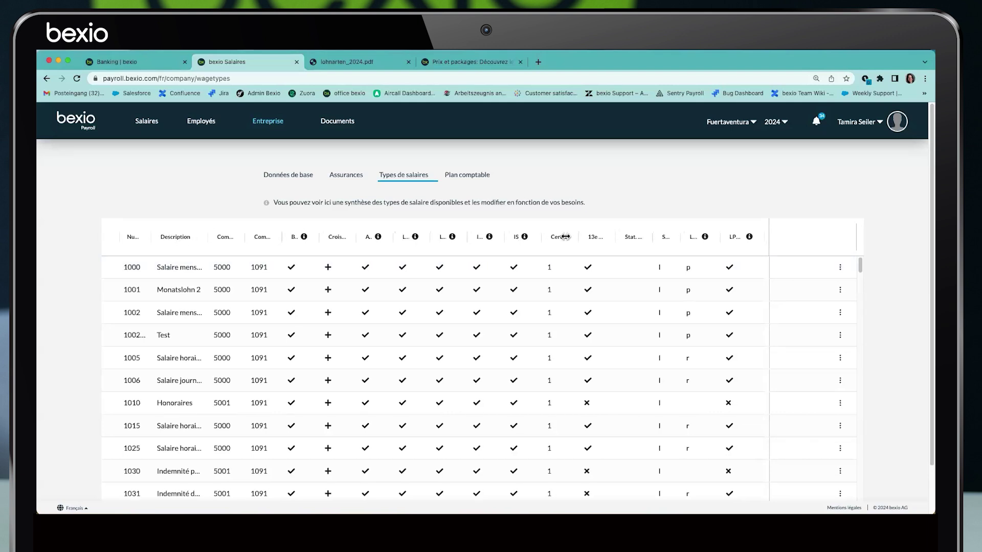
left_click_drag(616, 236, 641, 237)
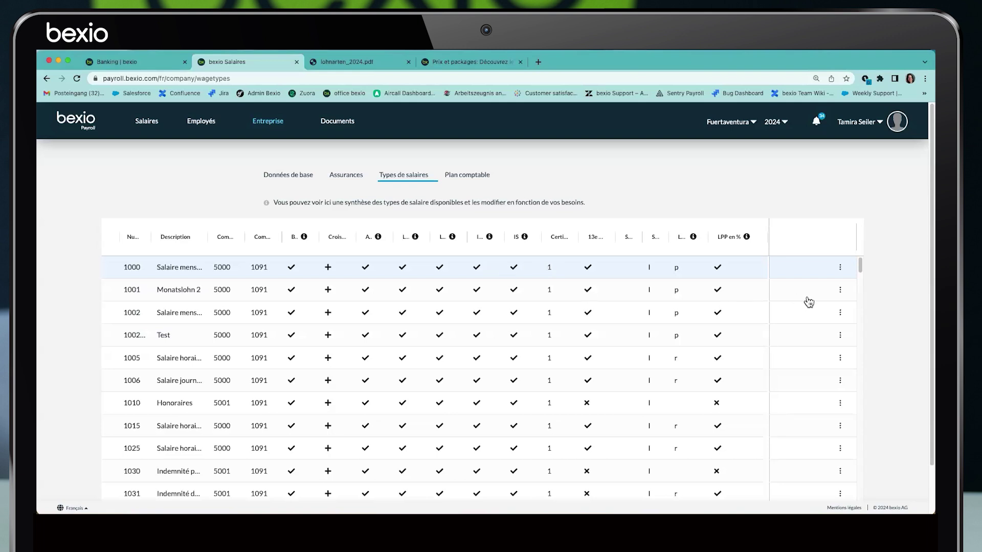
Check wage type 1001's actions menu, then go to the payroll chart of accounts
left_click(841, 291)
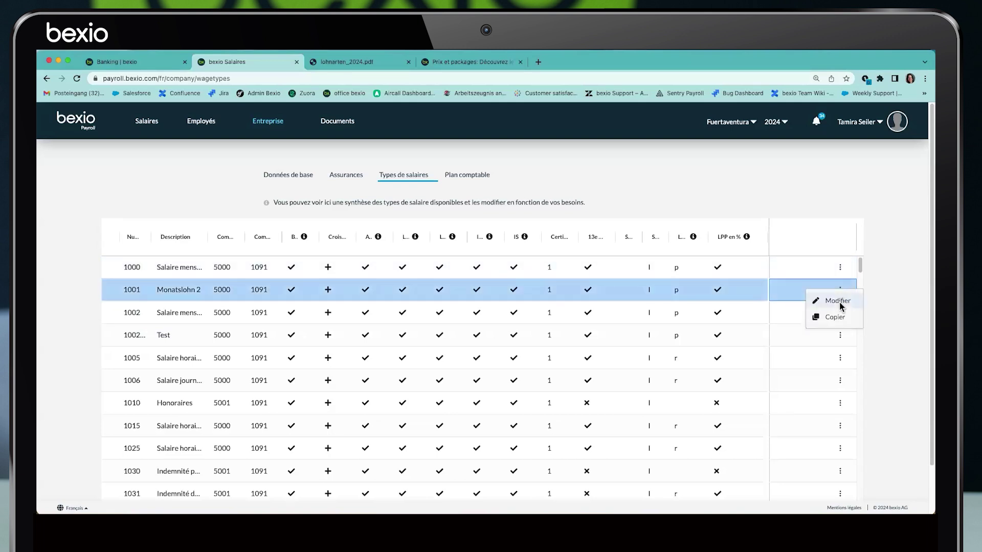
left_click(147, 172)
left_click(455, 178)
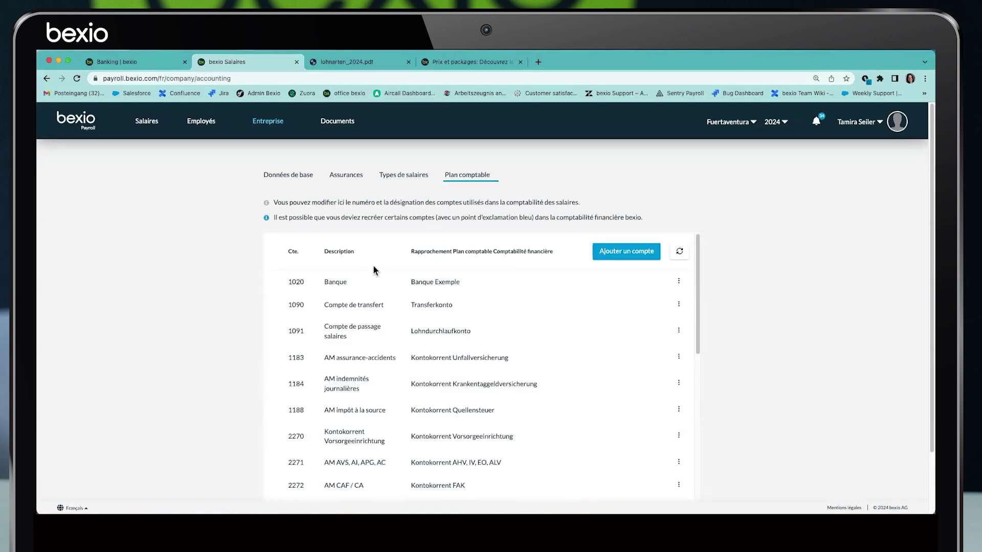
Compare the payroll chart of accounts with the financial accounting chart in bexio's accounting settings
left_click(458, 180)
left_click(148, 63)
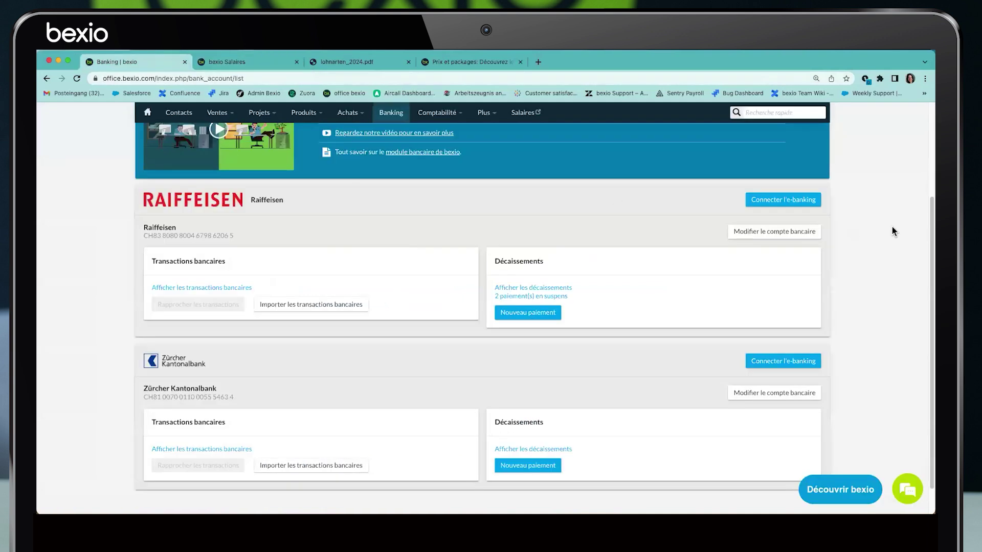
scroll(894, 231, "up", 3)
left_click(799, 136)
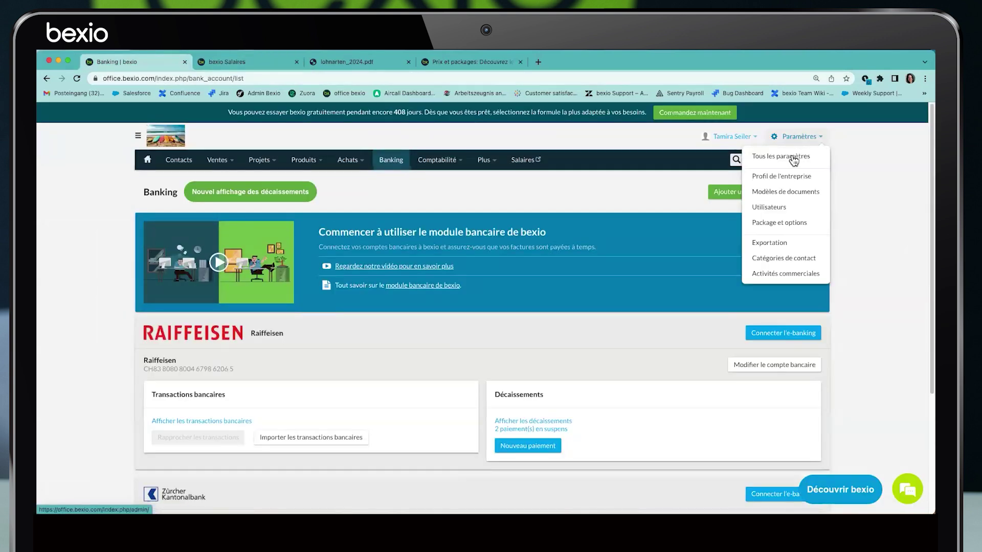
left_click(796, 157)
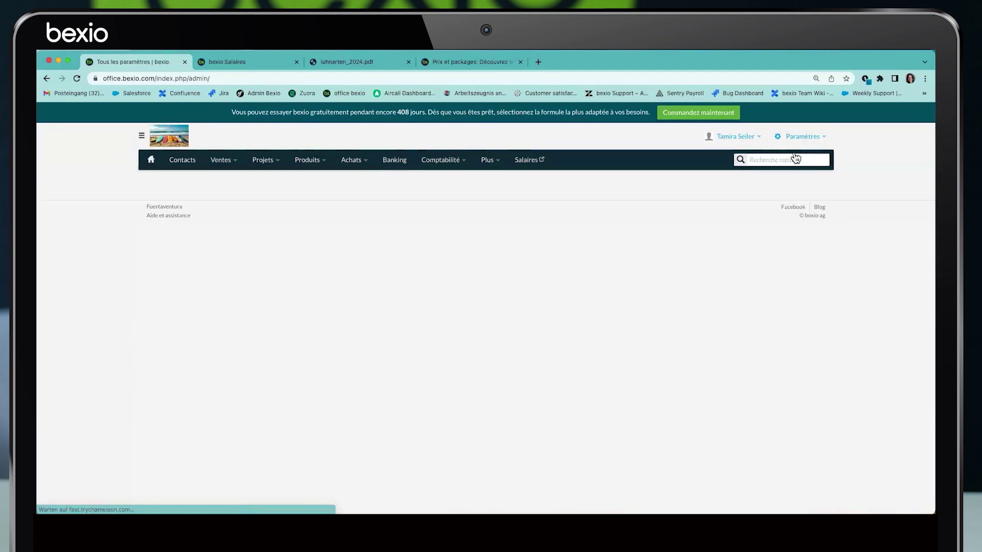
left_click(439, 398)
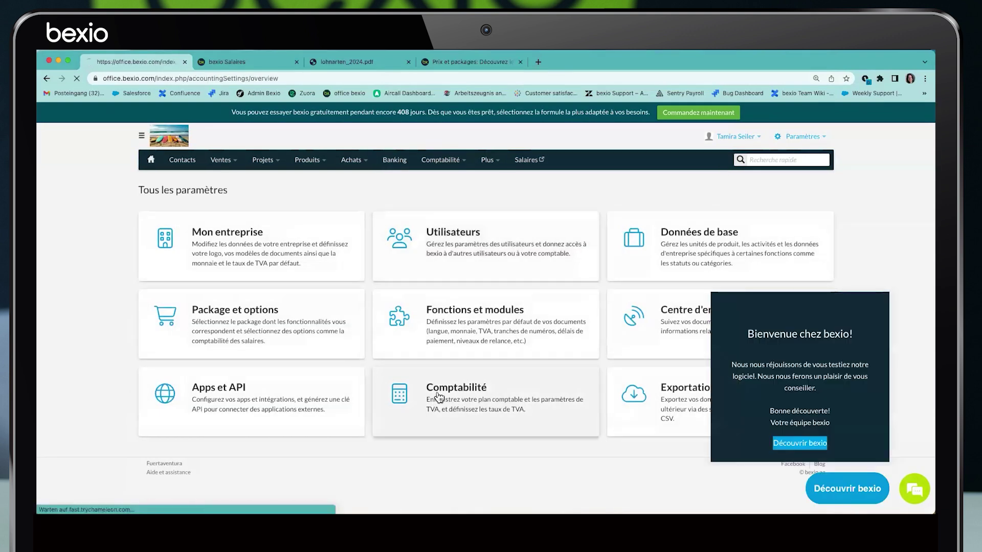
left_click(431, 257)
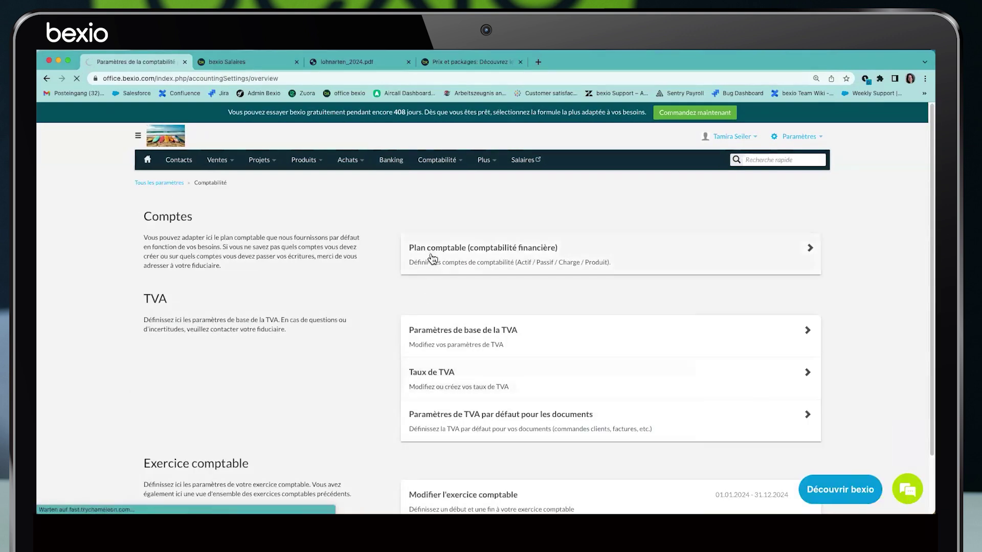
left_click(227, 62)
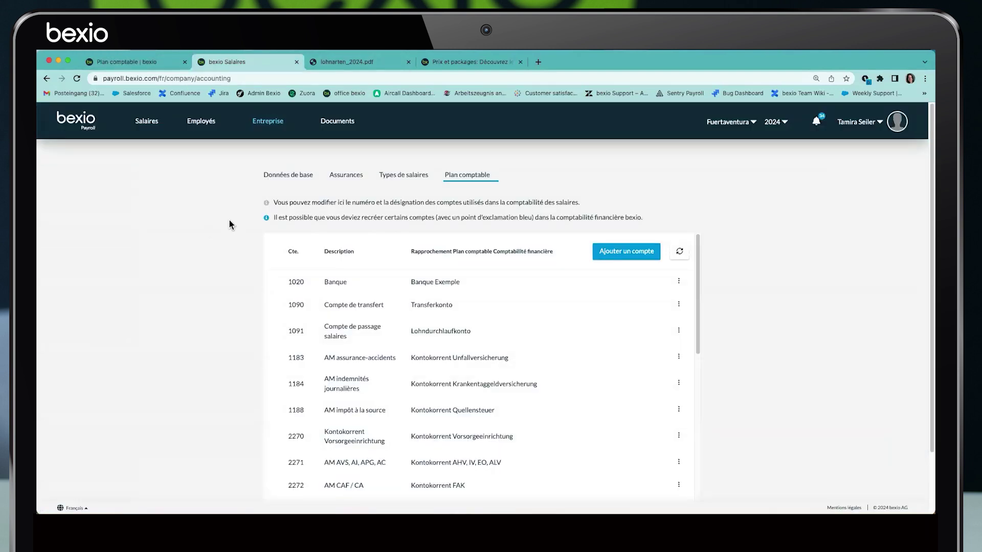
Add a '1039 Test' account to the payroll chart, then delete it and reload the page
left_click(619, 256)
type("1039 Test")
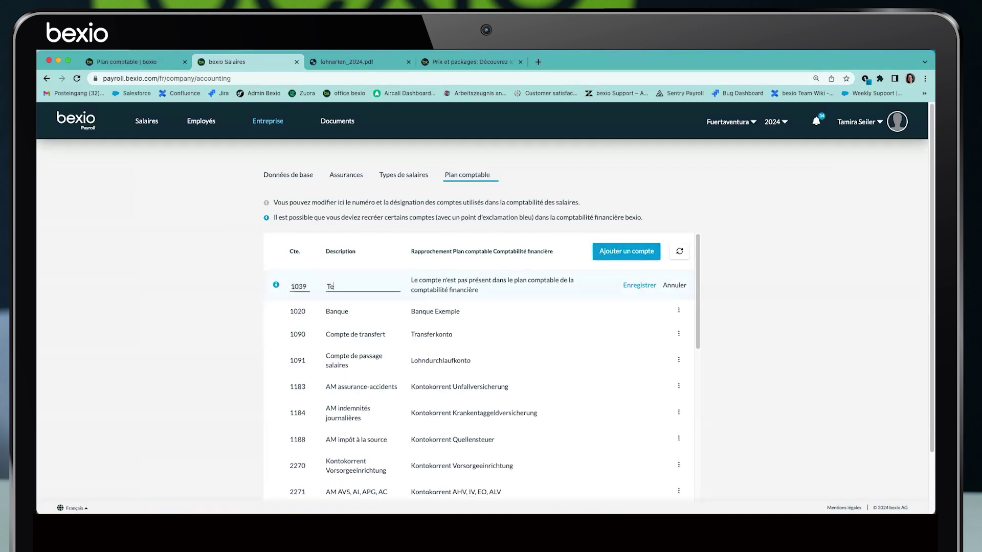
left_click(638, 285)
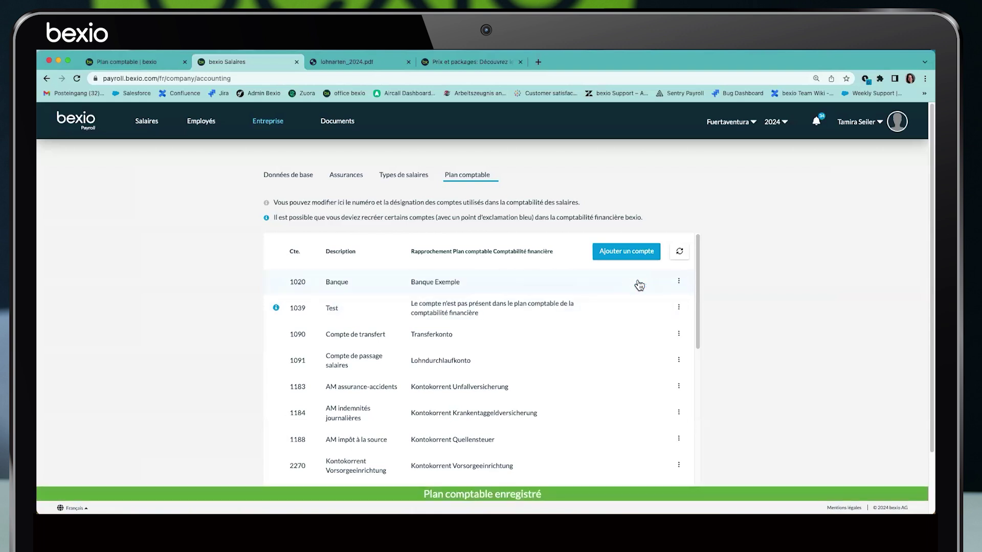
mouse_move(279, 313)
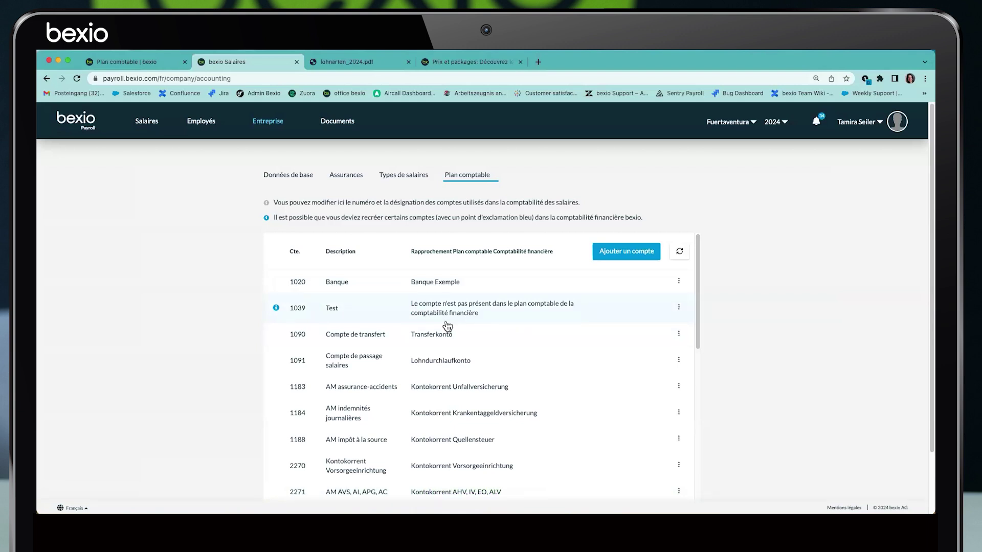
left_click(678, 308)
left_click(642, 345)
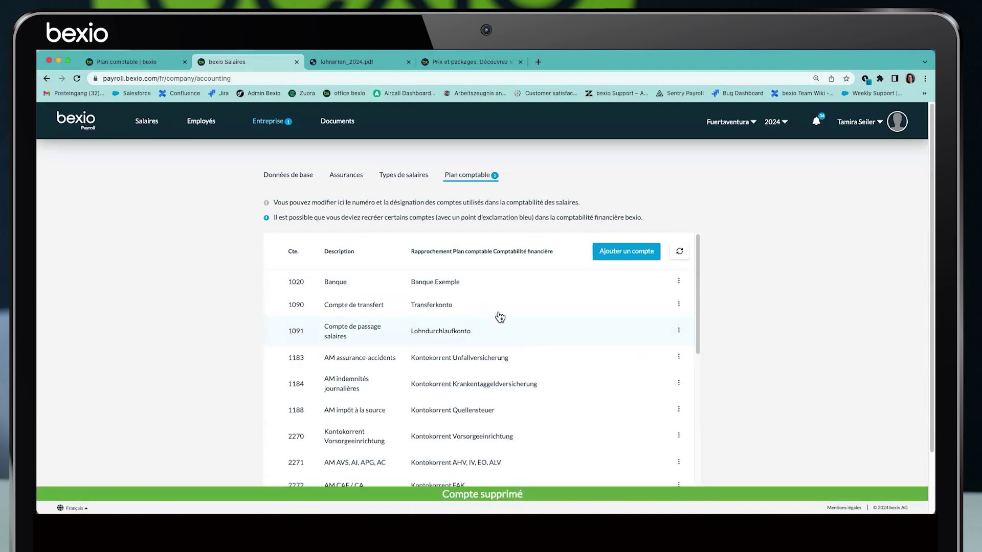
left_click(467, 176)
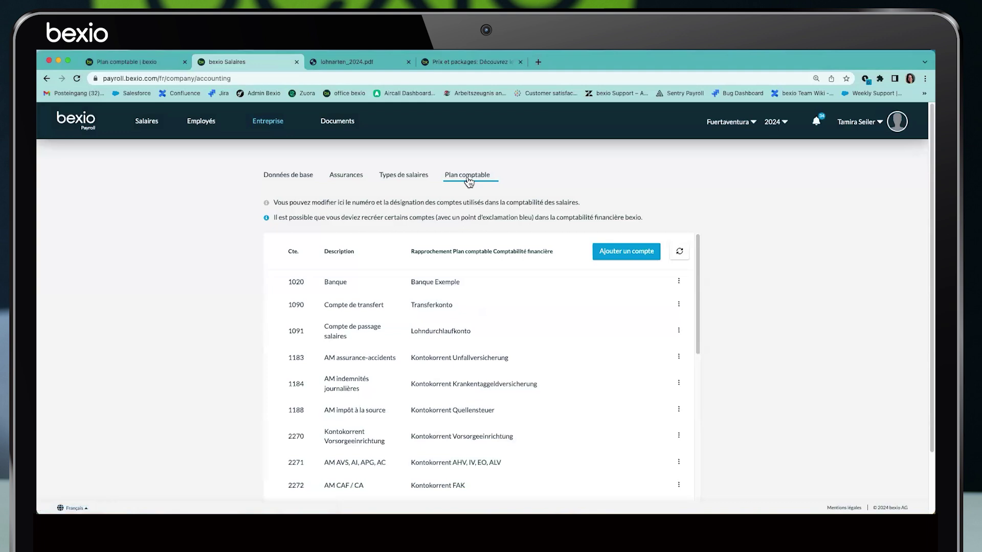
left_click(204, 122)
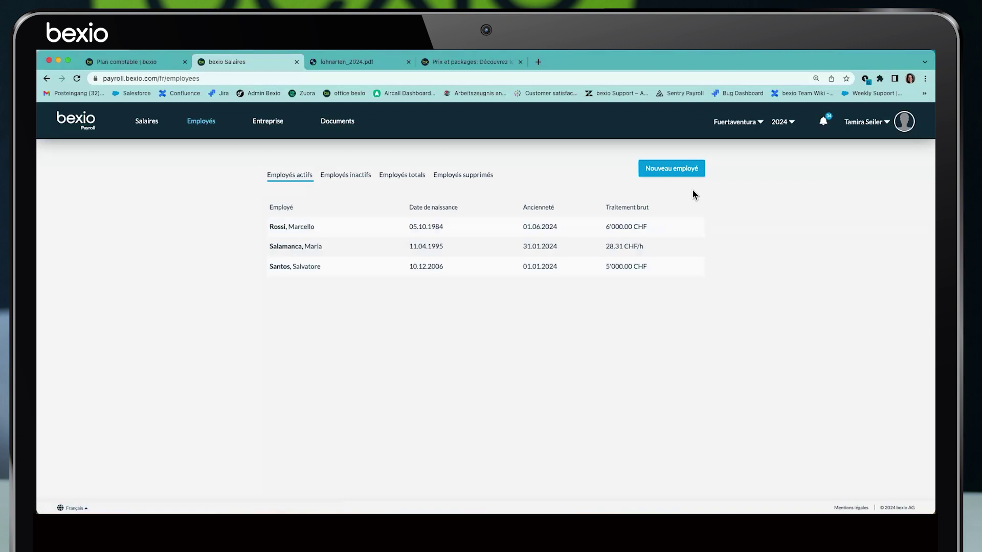
Open the last employee's record, keeping the language as Allemand
left_click(660, 176)
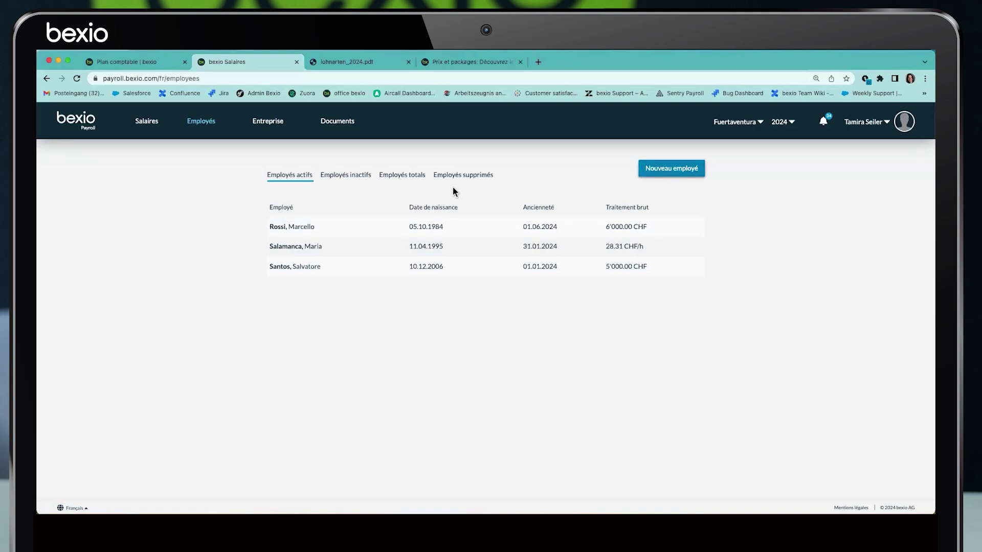
left_click(296, 267)
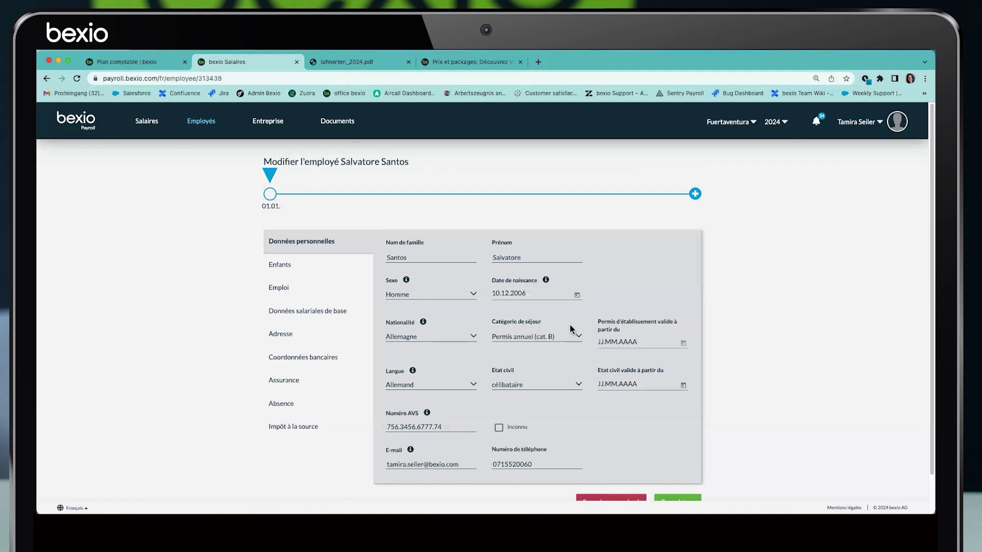
left_click(411, 389)
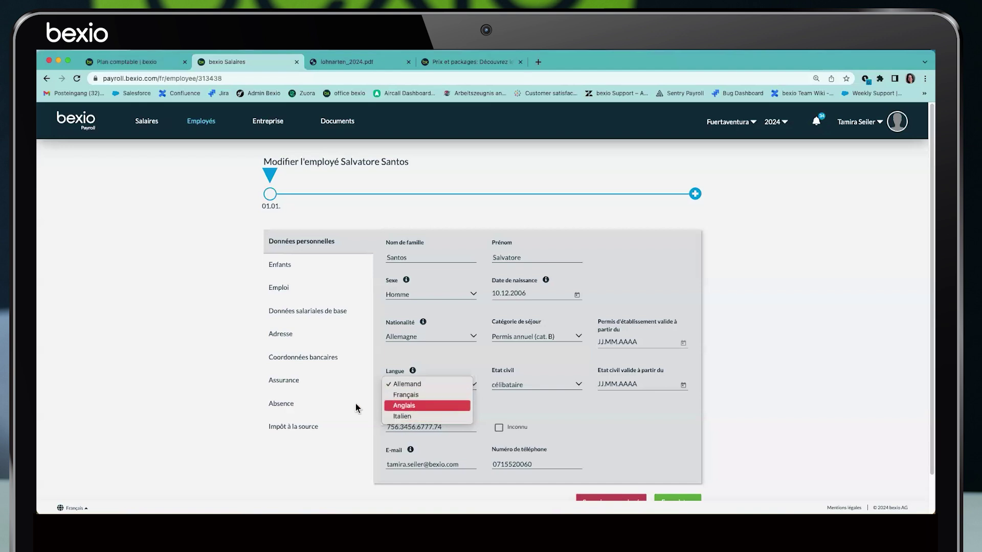
left_click(254, 480)
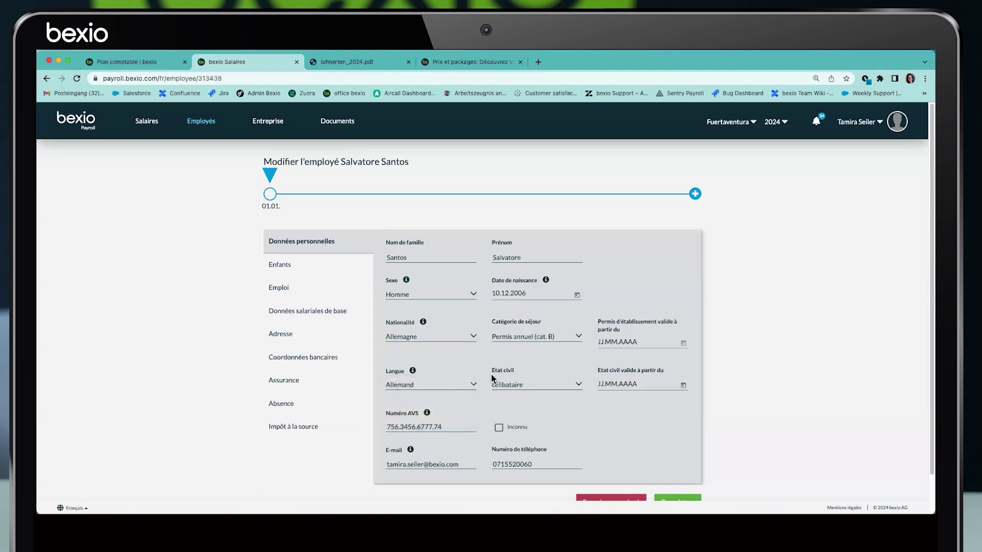
left_click_drag(386, 467, 473, 471)
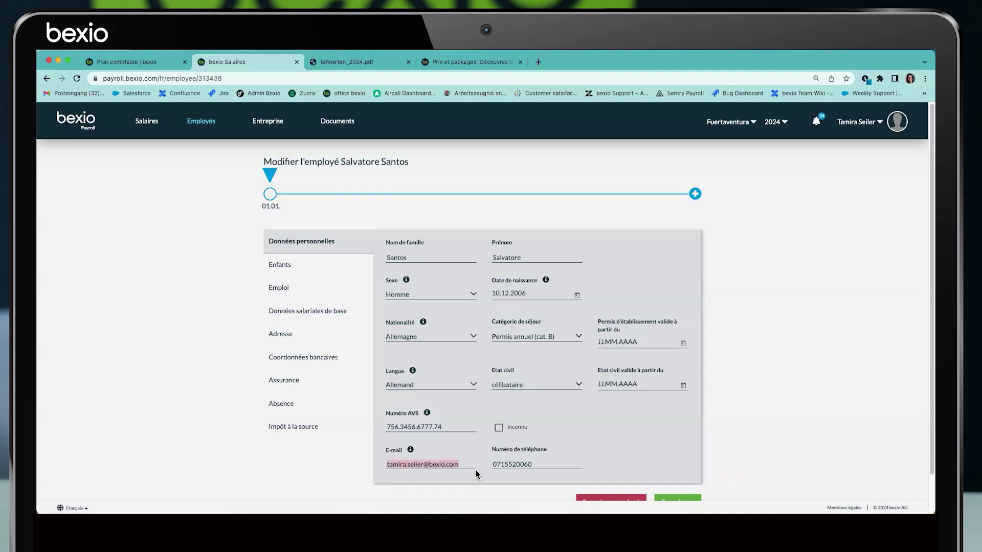
left_click(280, 264)
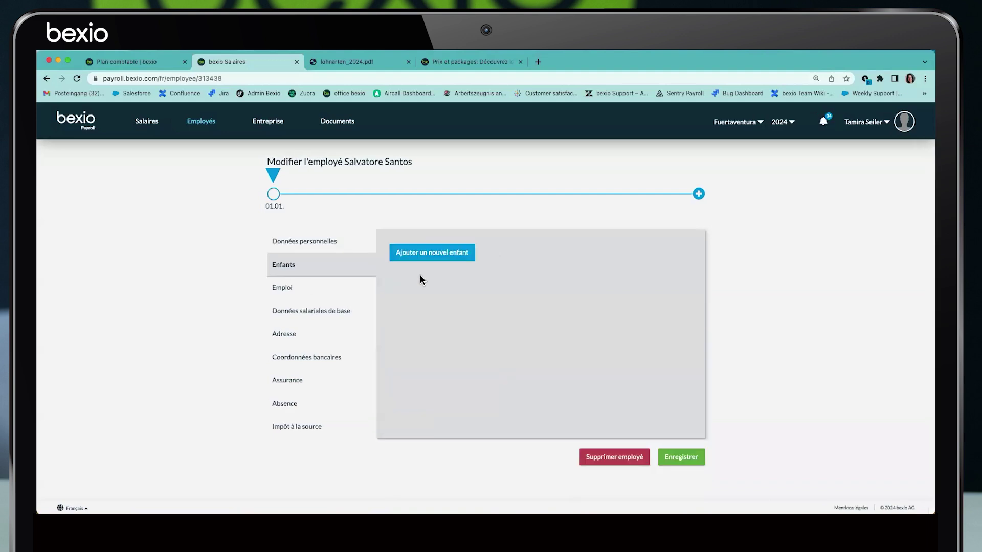
left_click(428, 254)
left_click(483, 323)
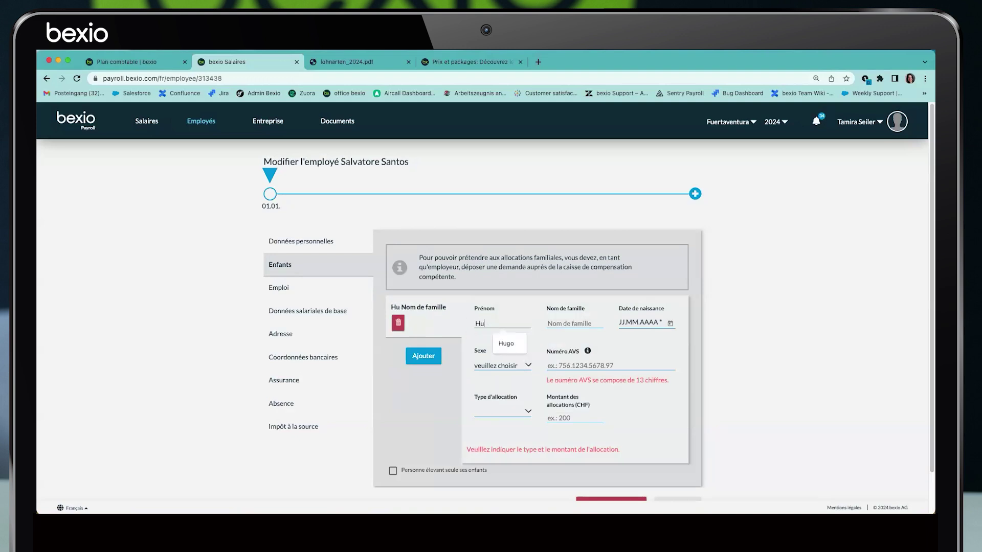
key("Tab")
key("Tab")
type("11.04.2009")
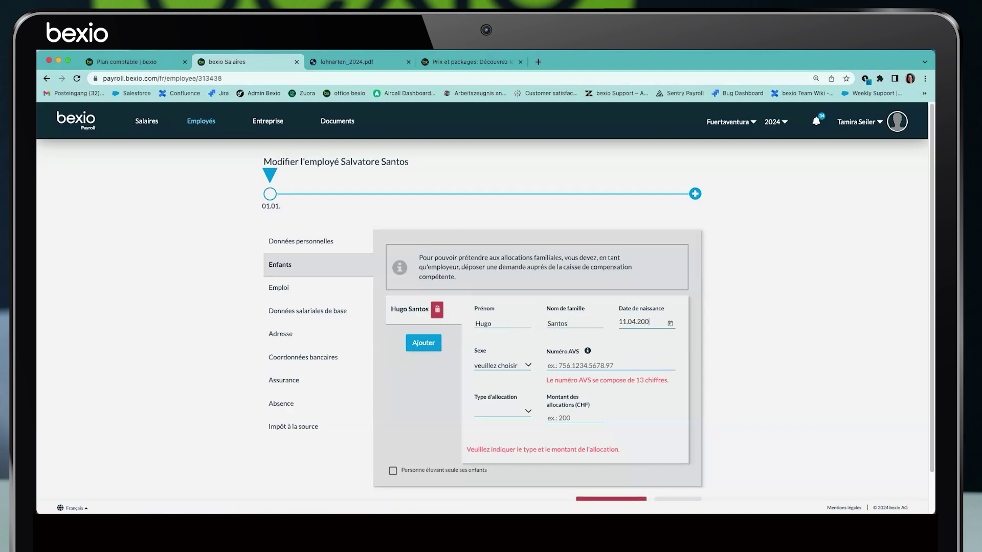
Set the child's sex to Homme with a 250 CHF Allocation pour enfant and save
left_click(501, 366)
left_click(499, 378)
left_click(494, 417)
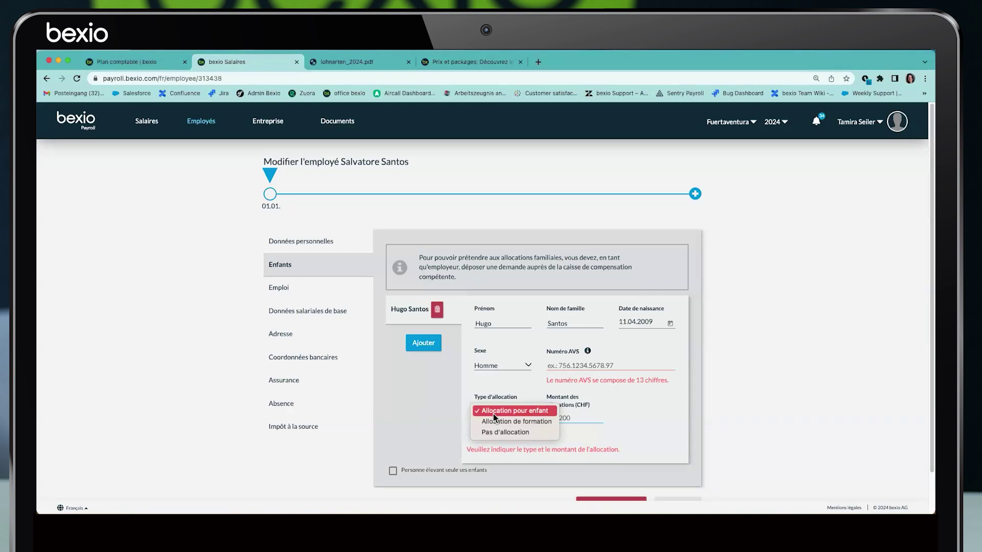
left_click(492, 413)
left_click(564, 420)
type("250")
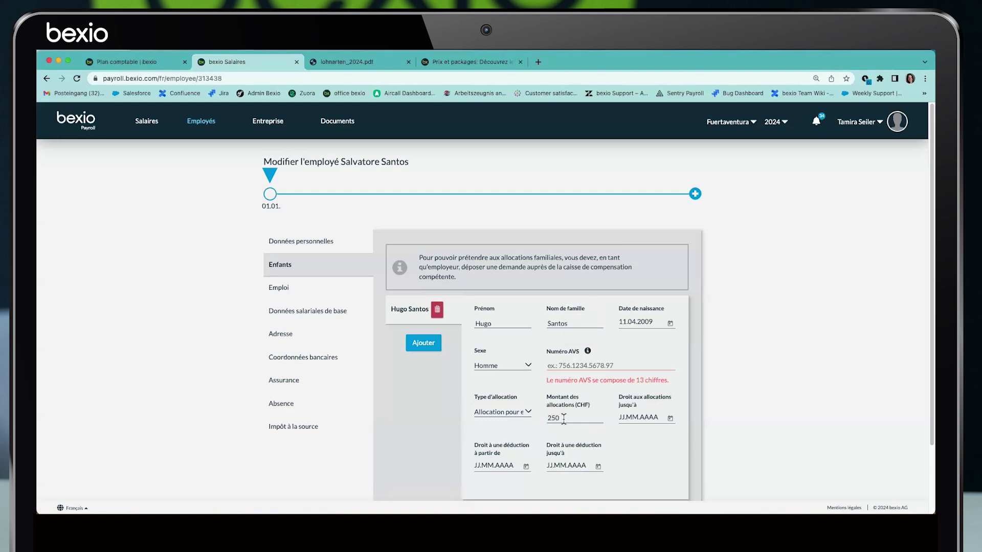
scroll(564, 428, "down", 3)
left_click(680, 474)
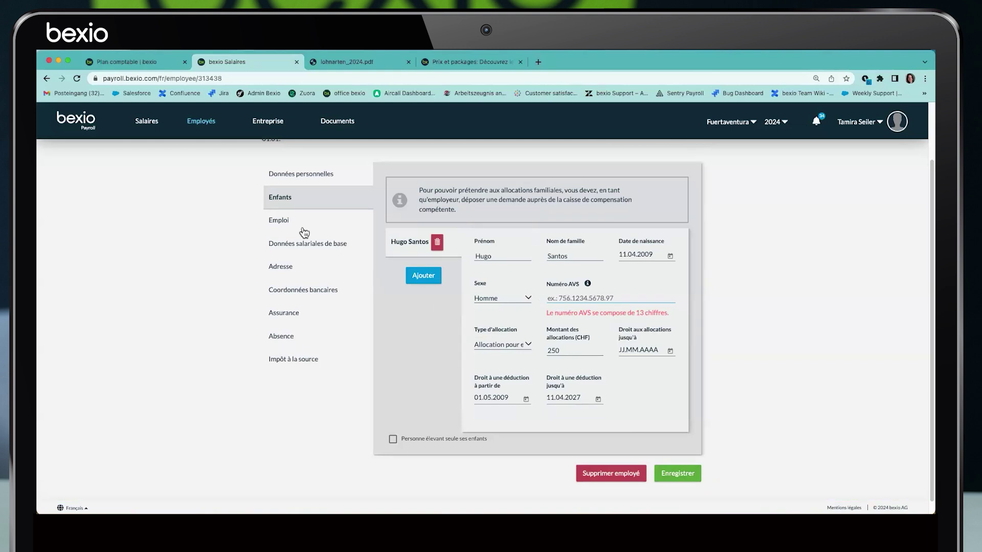
Clear the 31.01.2024 exit date from the employment period and save it
left_click(279, 224)
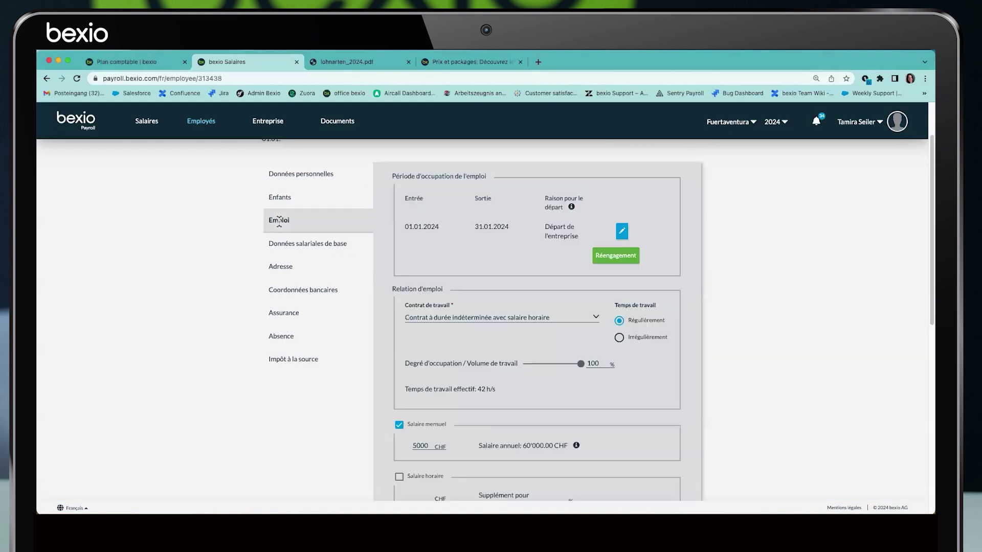
left_click(622, 233)
left_click(510, 227)
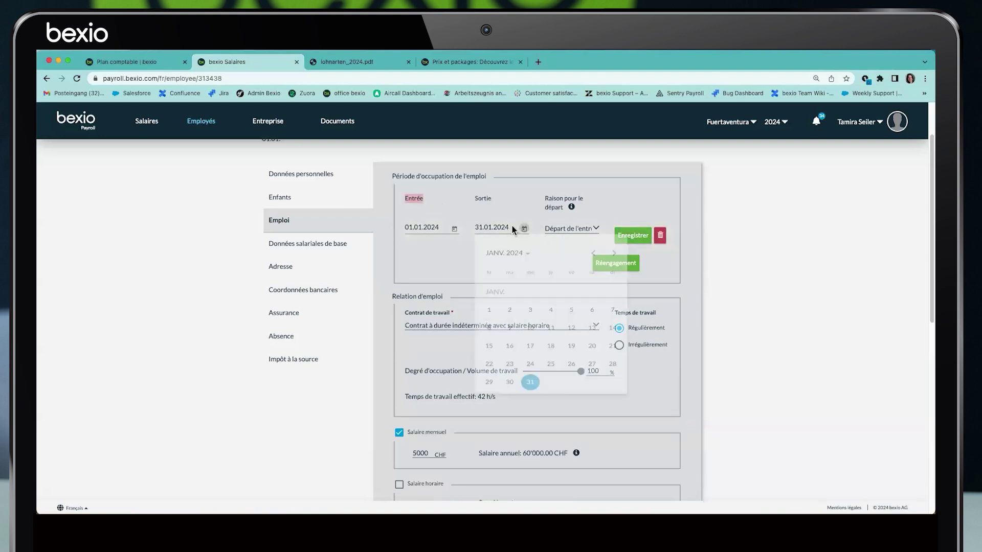
left_click_drag(474, 229, 513, 229)
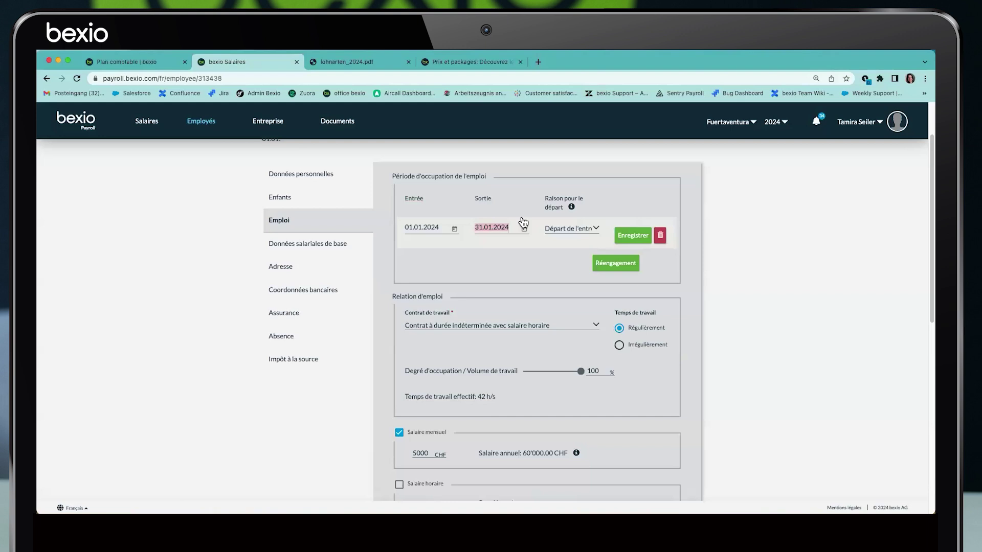
key("BackSpace")
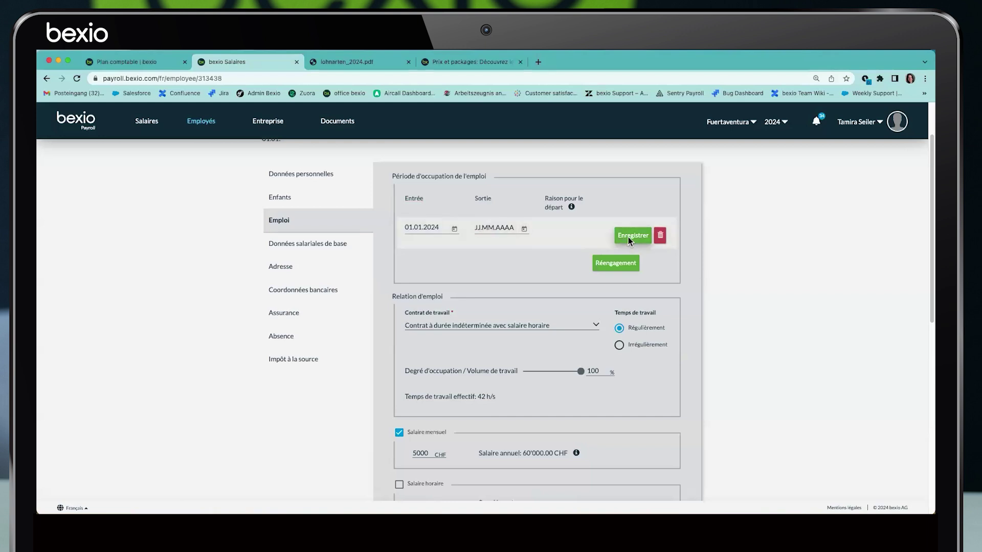
left_click(629, 236)
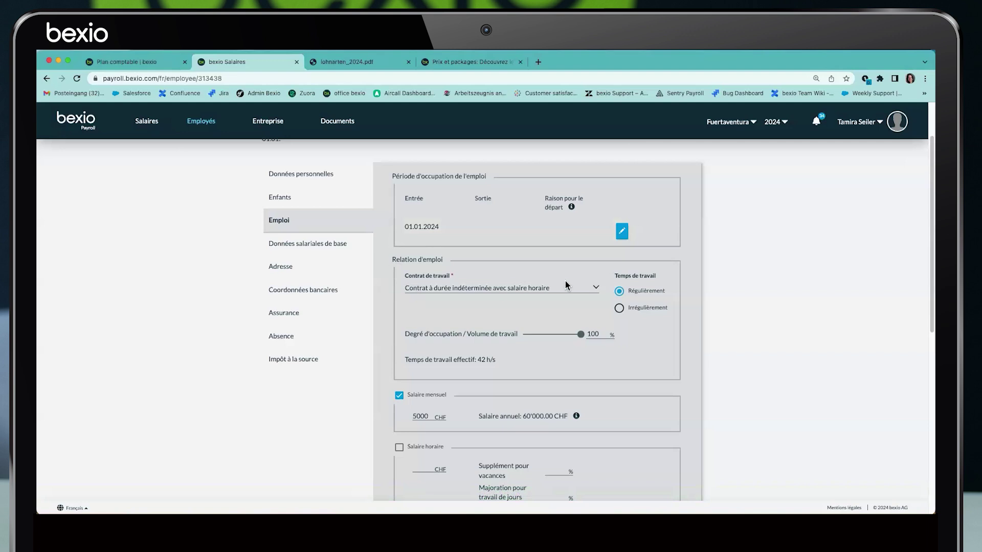
Change the contract to 'Contrat à durée indéterminée avec salaire mensuel'
left_click(595, 289)
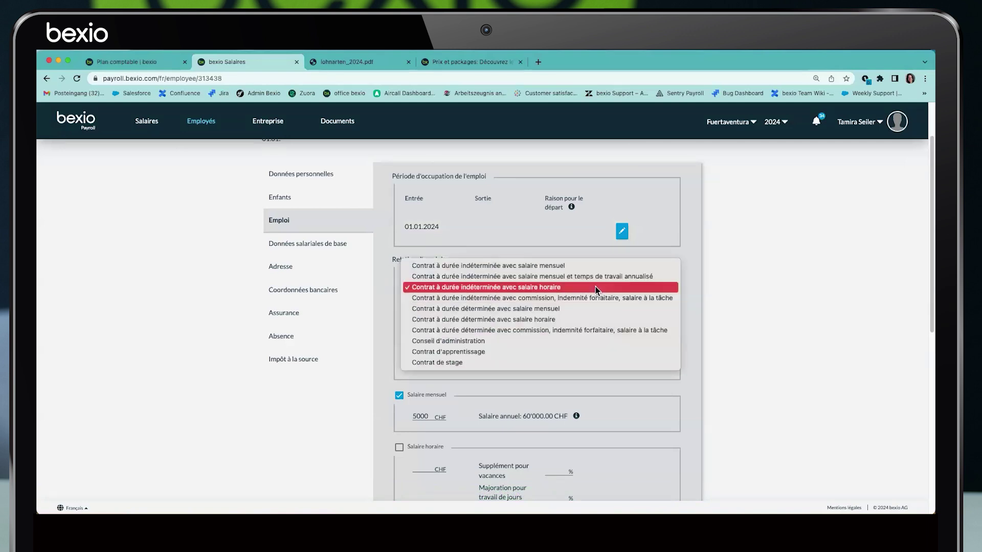
left_click(525, 268)
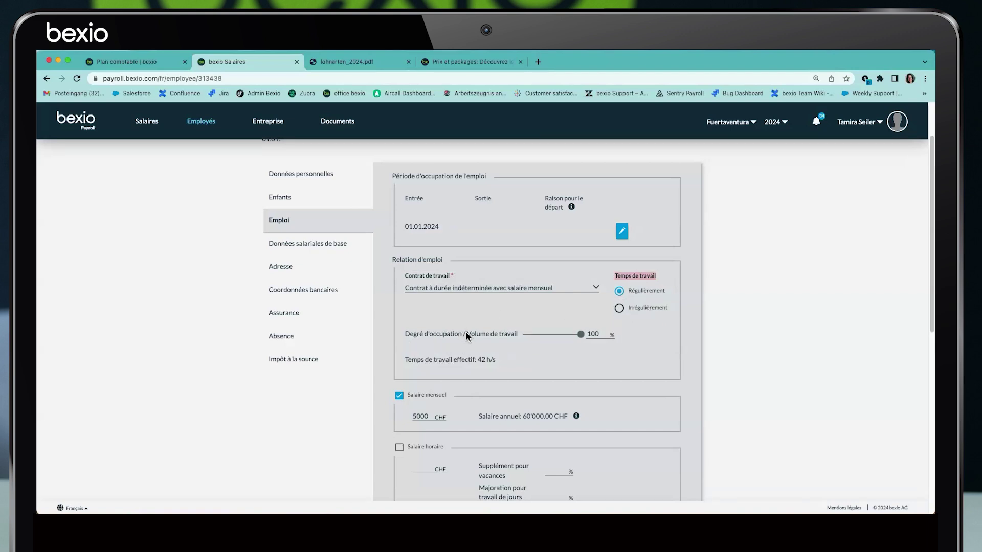
mouse_move(581, 335)
left_mouse_down()
mouse_move(561, 337)
mouse_move(586, 340)
left_mouse_up()
Drag the occupation rate down to 50%, then back to 100%
scroll(563, 347, "down", 1)
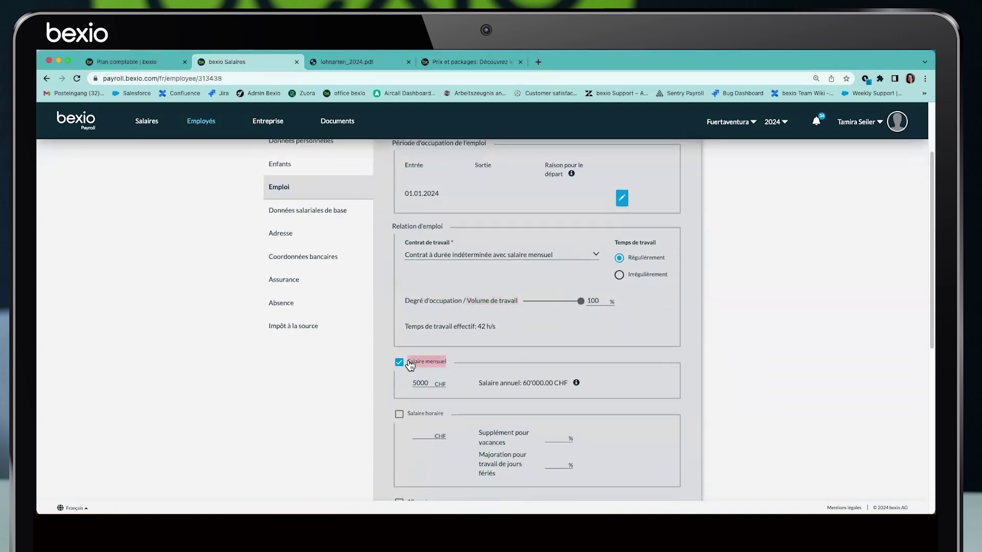
left_click_drag(581, 300, 553, 305)
left_click_drag(552, 301, 584, 302)
Try an hourly wage of 5510 with 10.64% holiday and 3.8% public holiday supplements, then turn it off
scroll(409, 394, "down", 1)
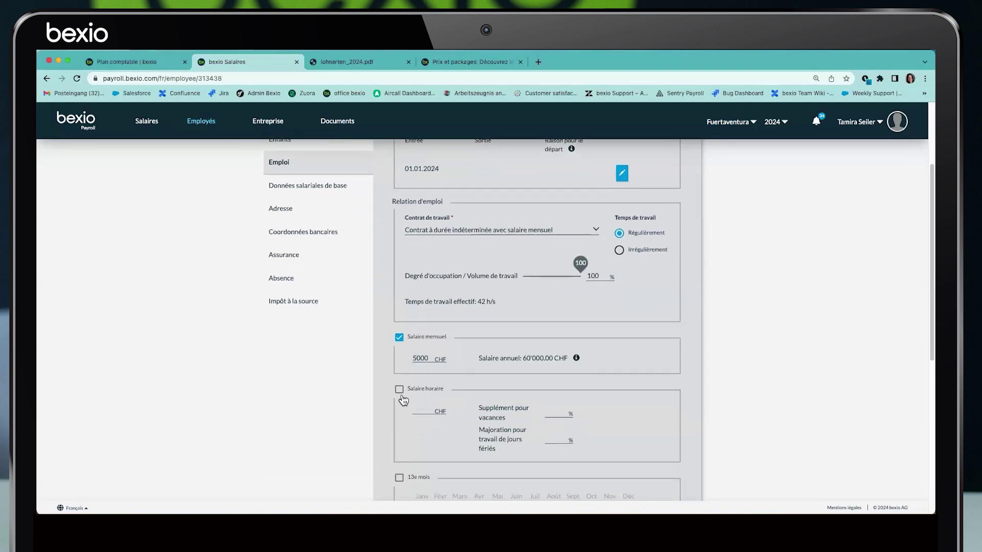
left_click(399, 389)
left_click(428, 411)
type("55")
type("10")
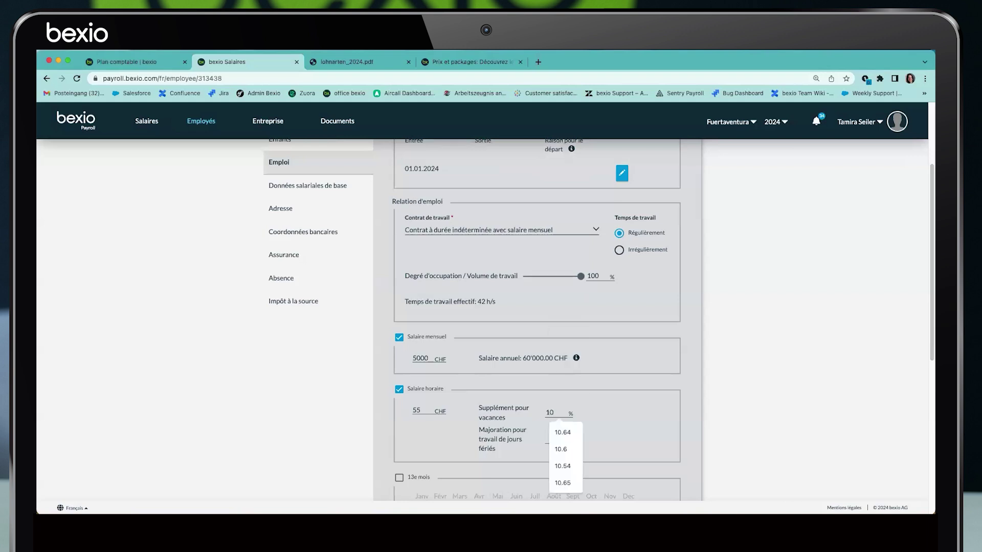
left_click(562, 432)
left_click(547, 439)
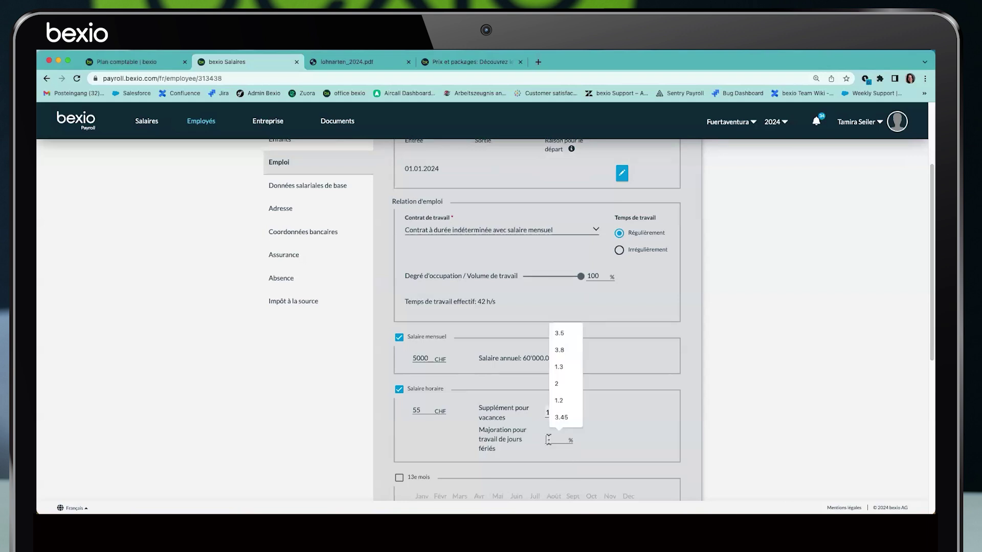
left_click(559, 350)
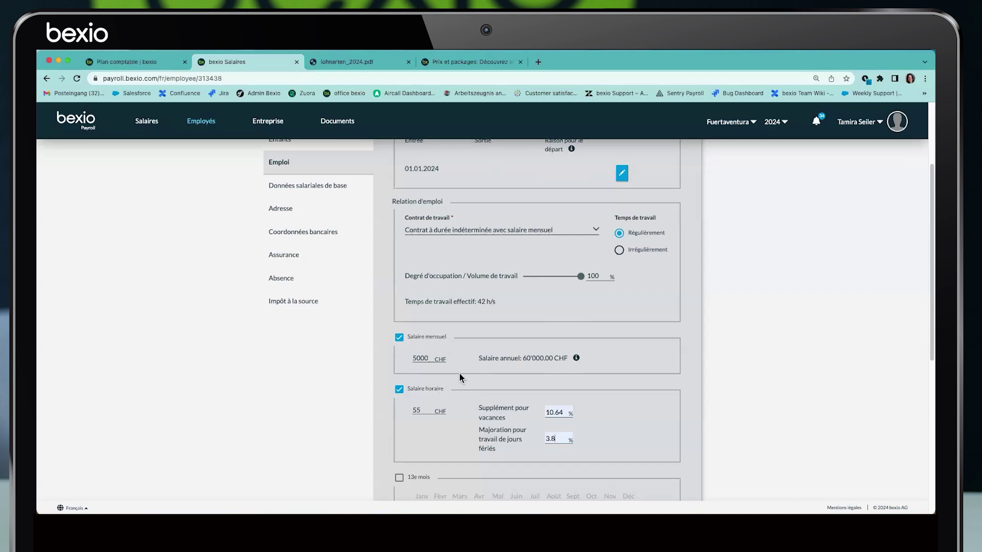
left_click(400, 390)
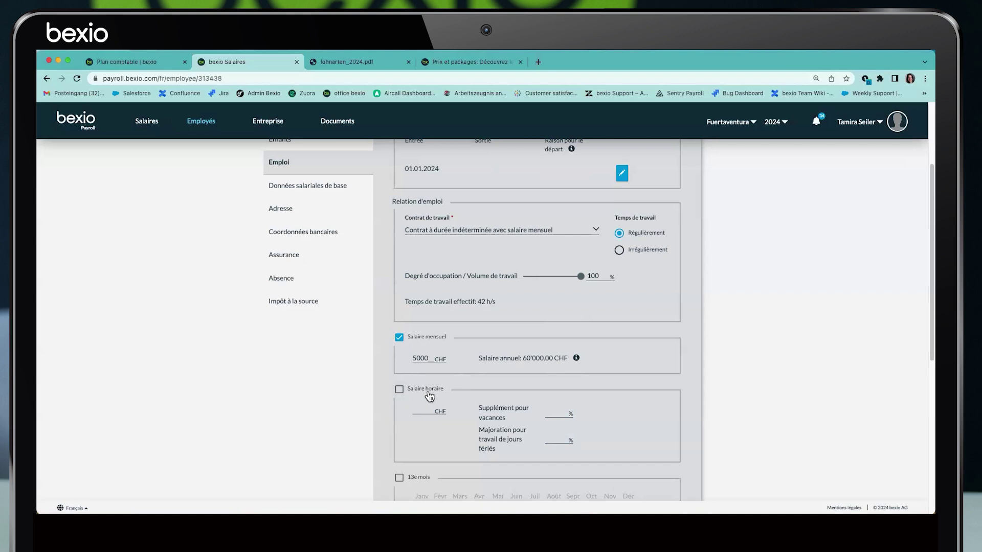
Try the 13th and 14th month salary options with June and November payouts, leaving both off
scroll(409, 391, "down", 3)
left_click(400, 322)
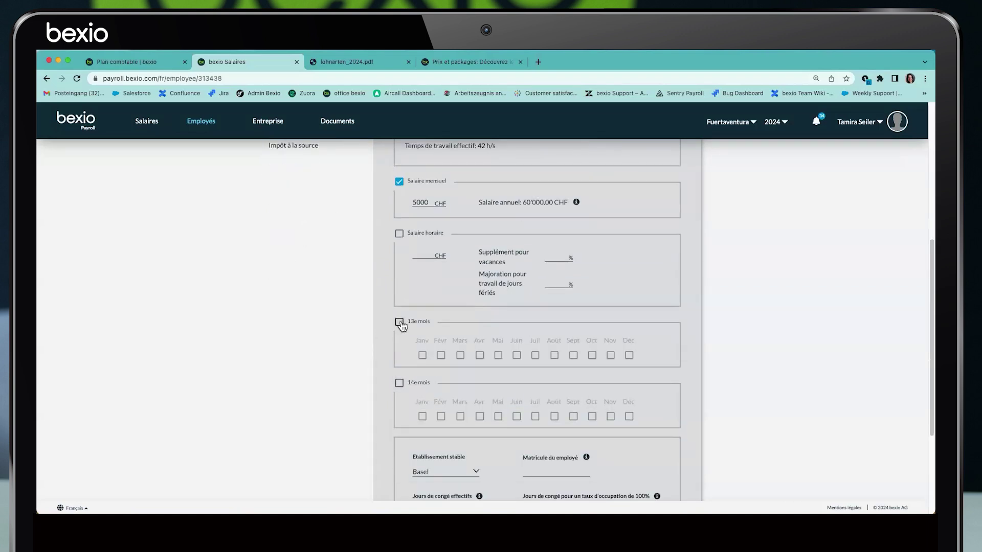
left_click(399, 384)
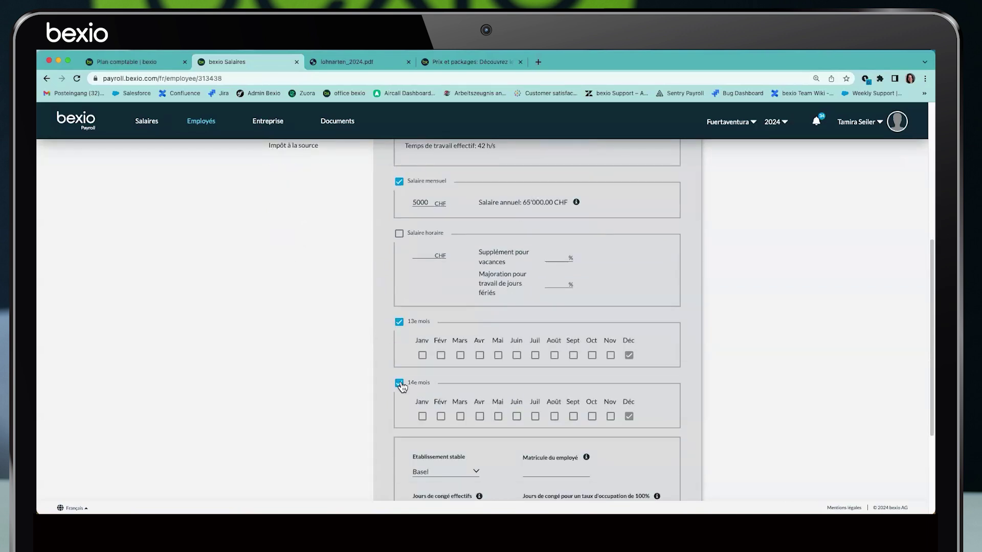
left_click(400, 384)
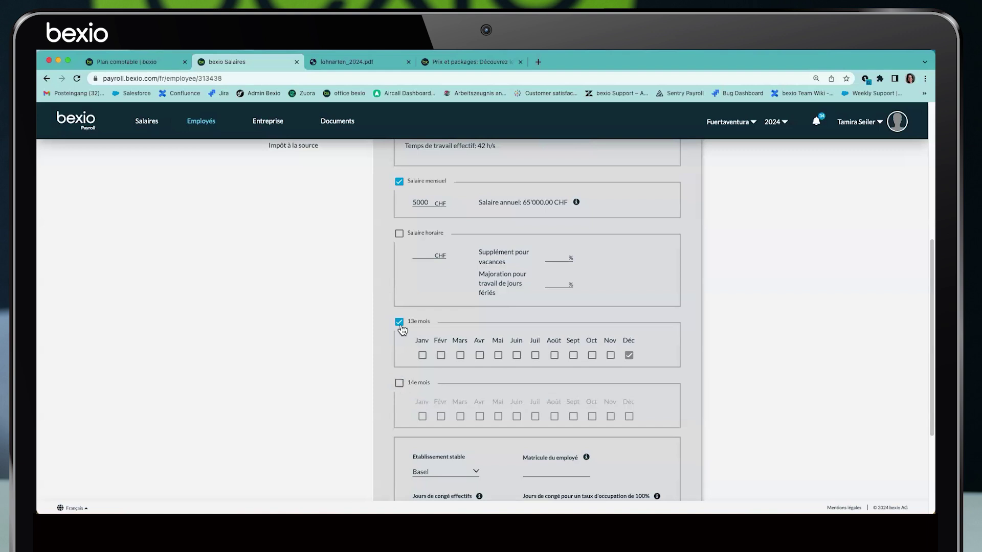
left_click(517, 355)
left_click(518, 356)
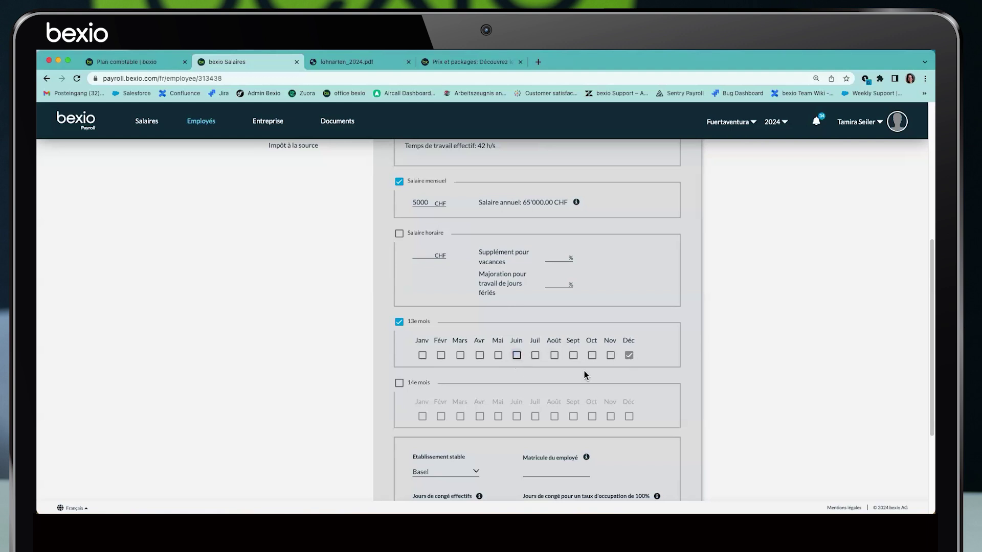
left_click(611, 357)
left_click(610, 356)
left_click(400, 322)
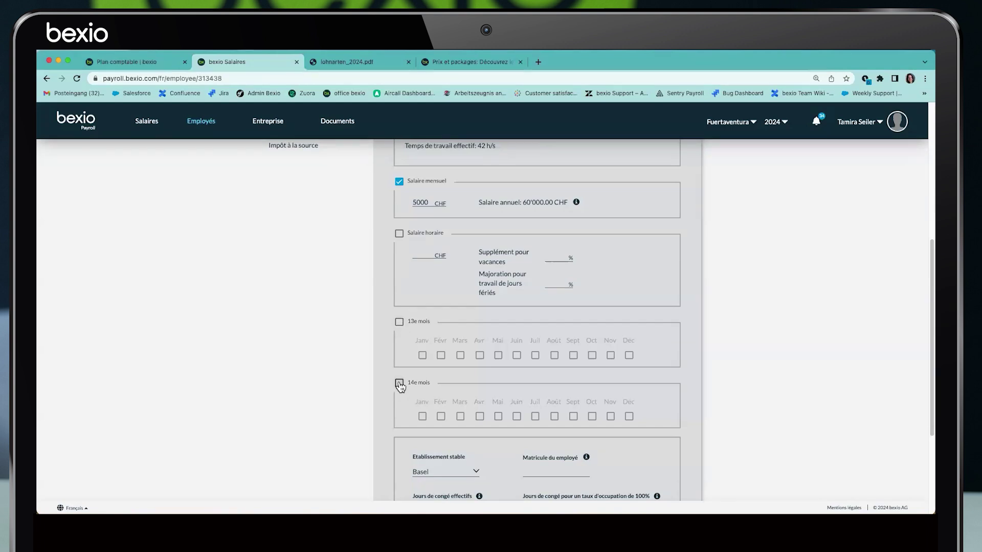
Change the permanent establishment from Basel to Siège sociale
scroll(408, 385, "down", 3)
left_click_drag(412, 299, 473, 301)
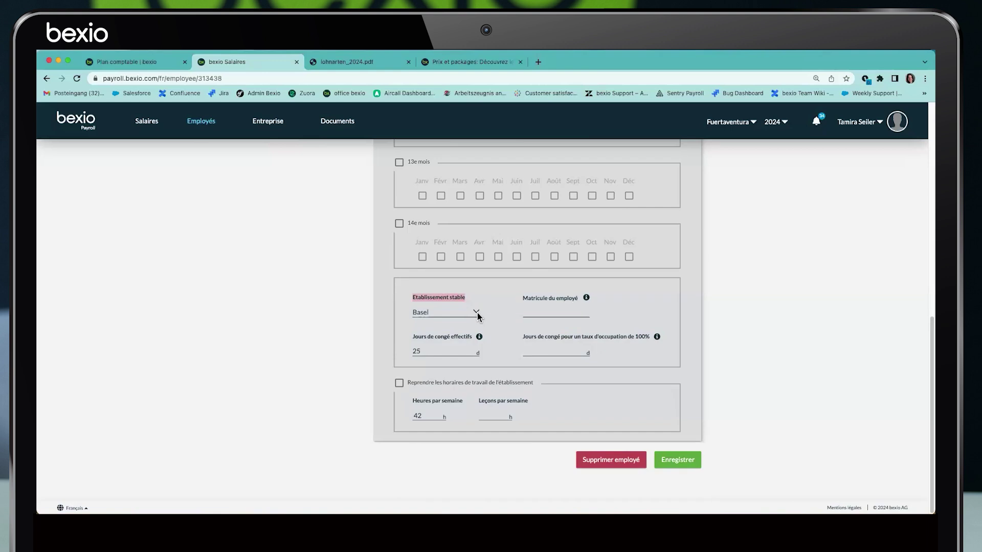
left_click(477, 313)
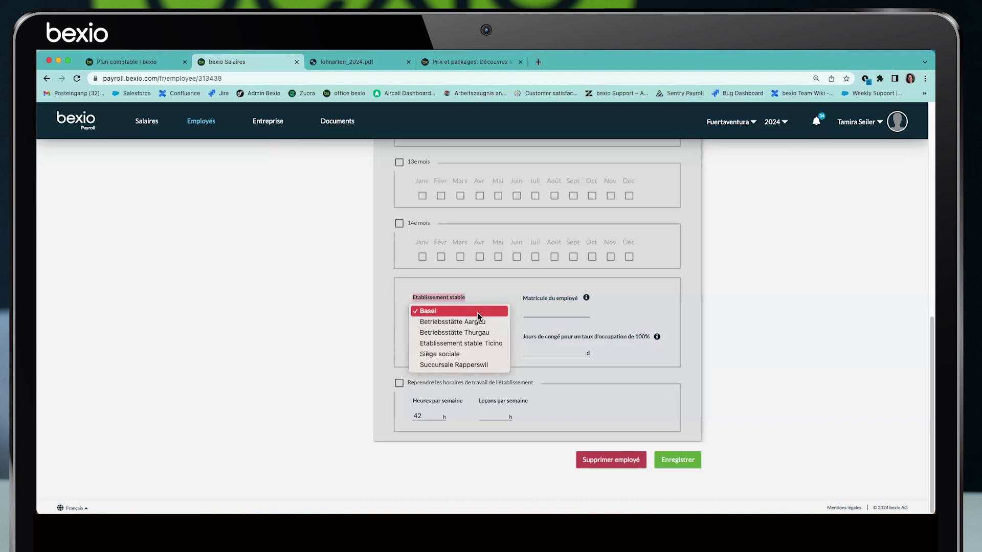
key("Escape")
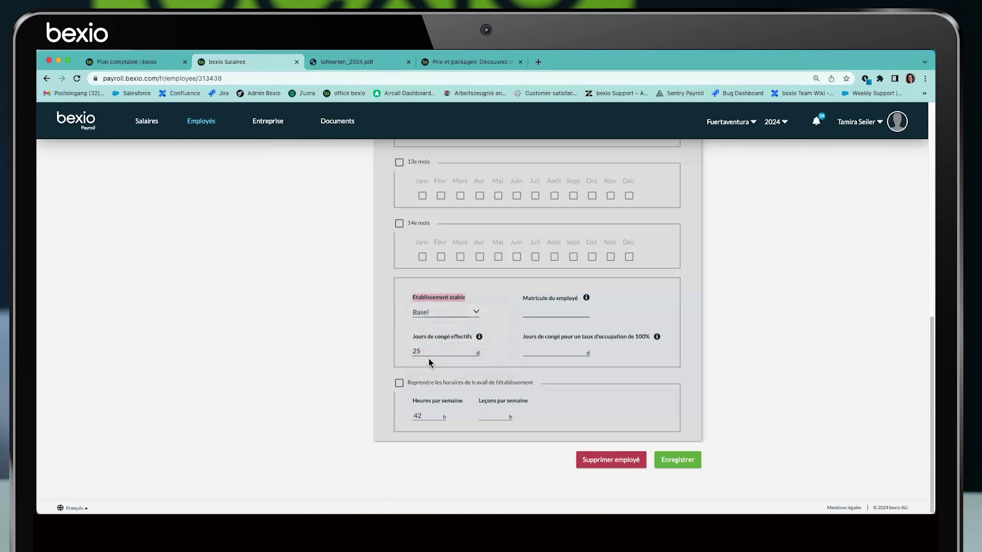
left_click(447, 313)
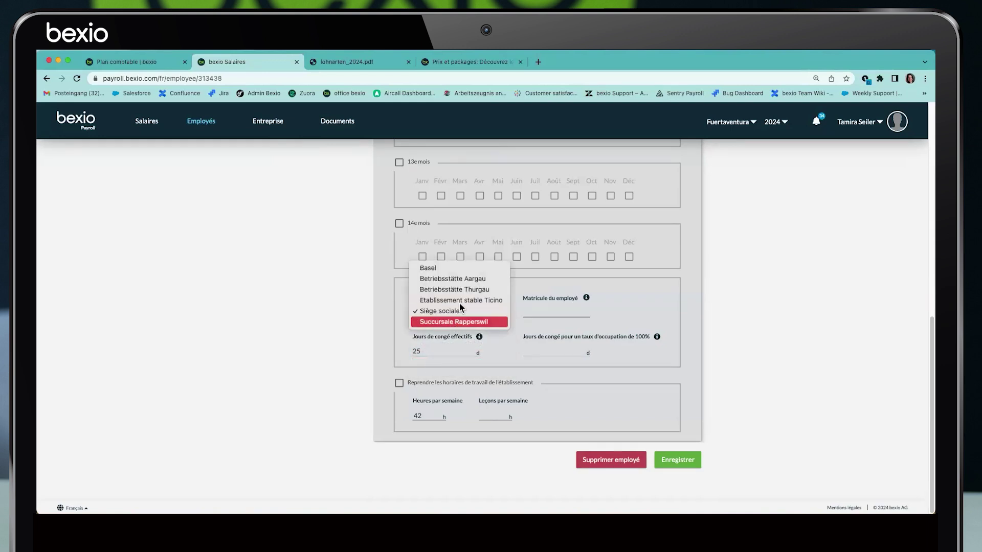
left_click(394, 325)
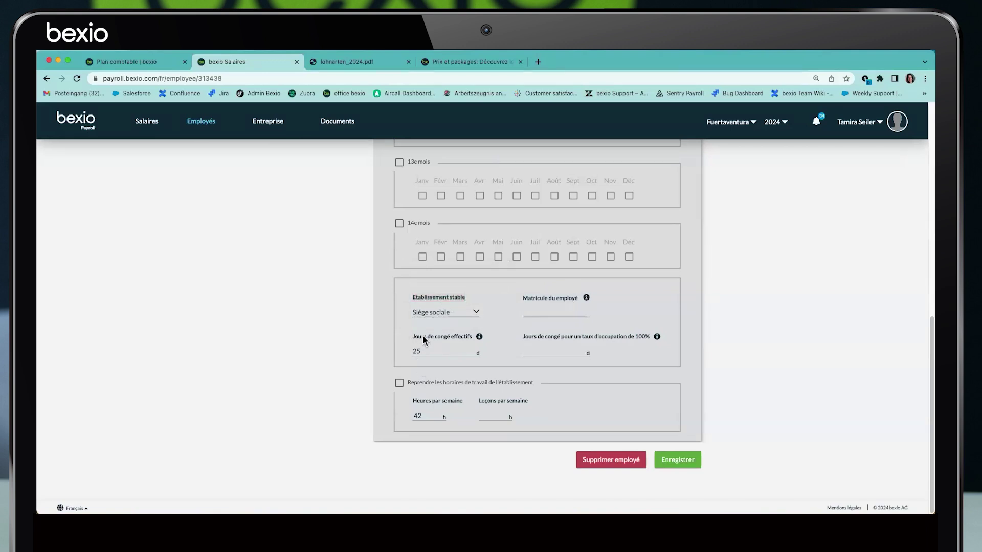
Check the 25 vacation days and 42 weekly hours, then save the employment details
left_click(471, 336)
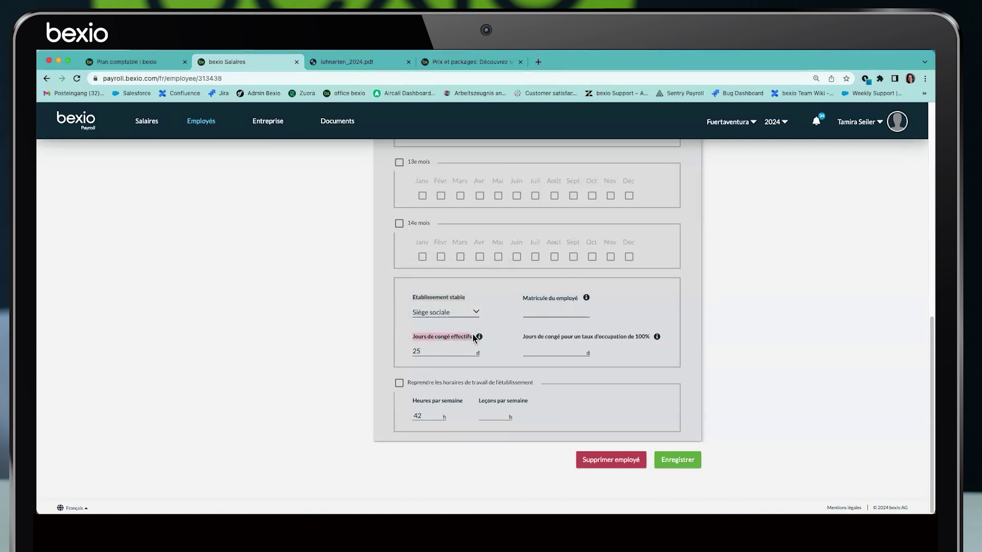
double_click(438, 353)
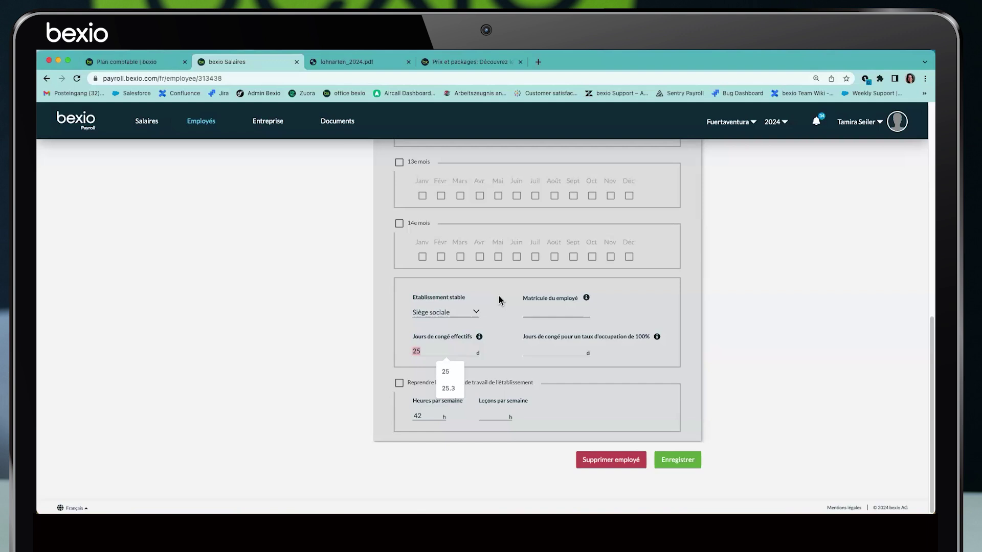
double_click(415, 420)
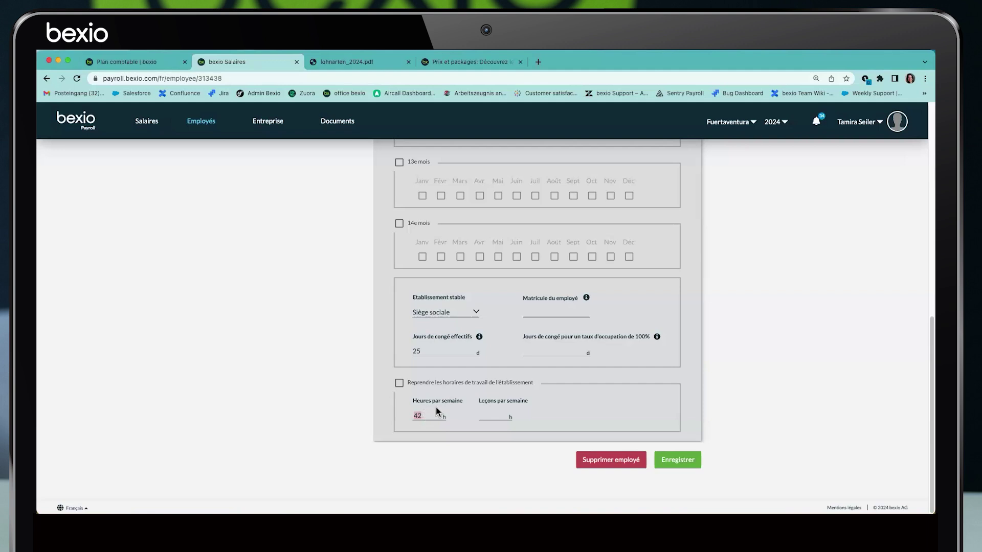
left_click(678, 463)
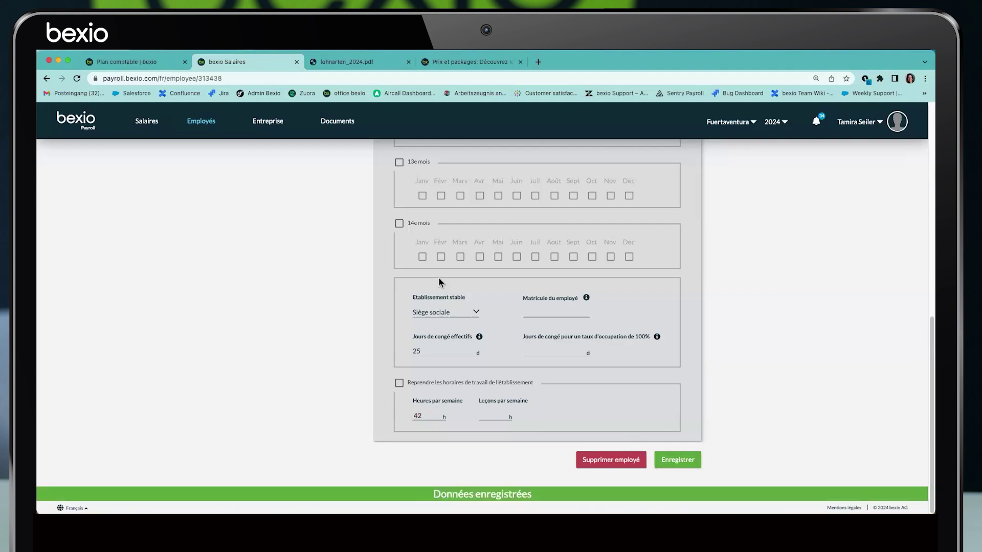
scroll(423, 313, "down", 15)
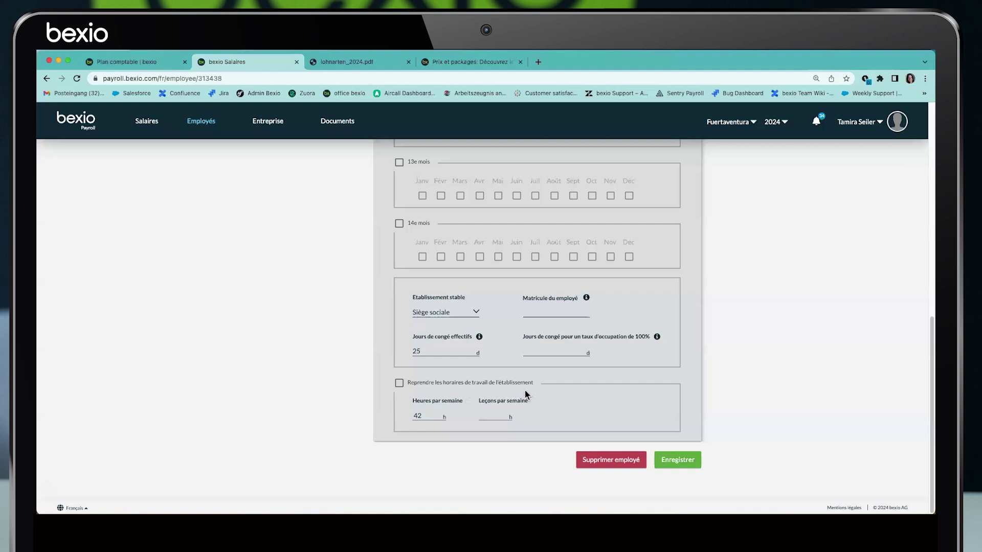
scroll(516, 388, "up", 15)
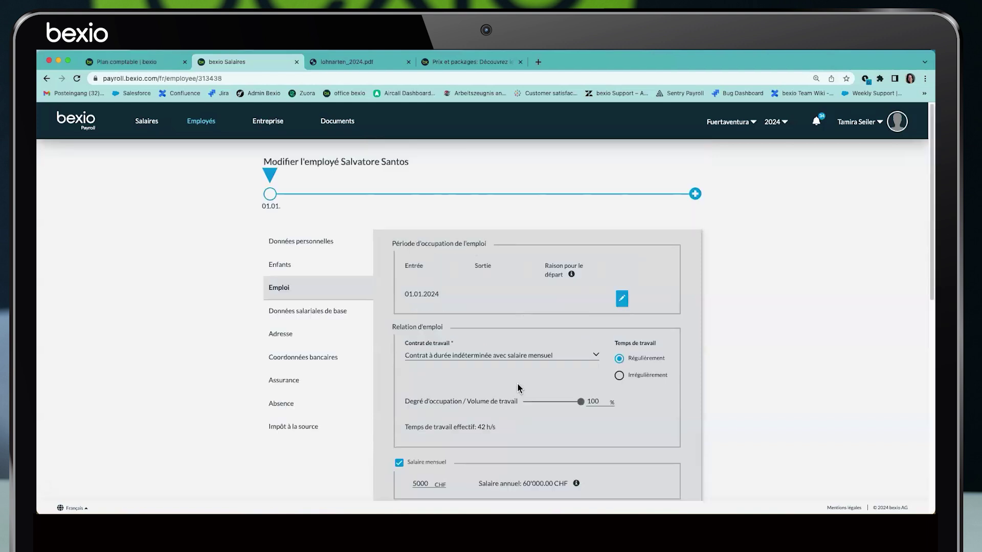
Add the Bonus and Autres frais effectifs salary types to the base salary data
left_click(272, 314)
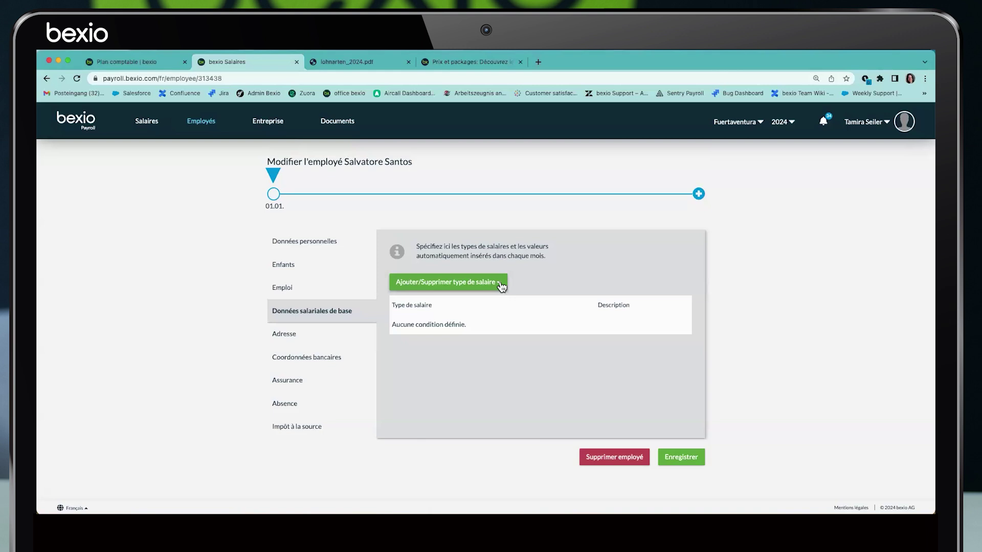
left_click(500, 285)
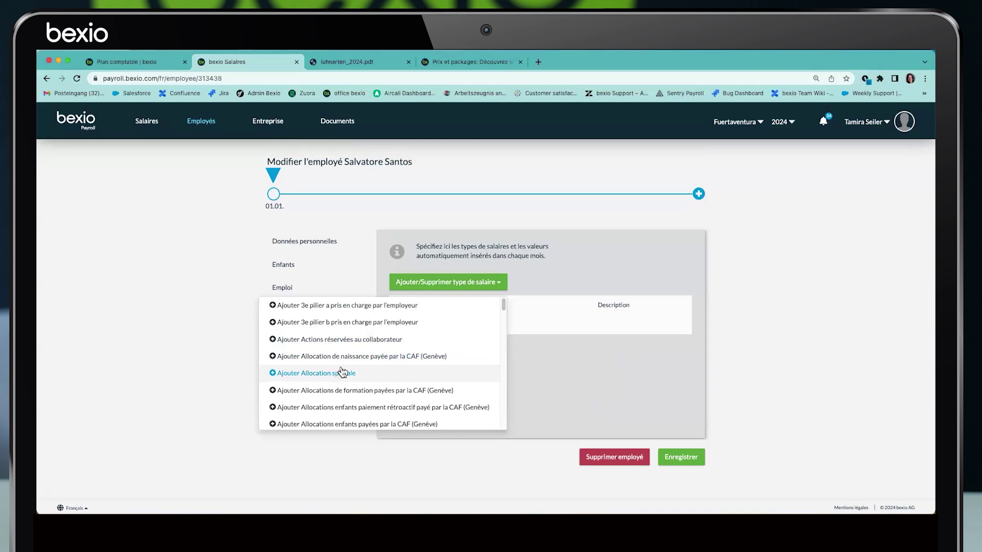
scroll(342, 386, "down", 2)
scroll(346, 389, "down", 1)
scroll(345, 384, "down", 1)
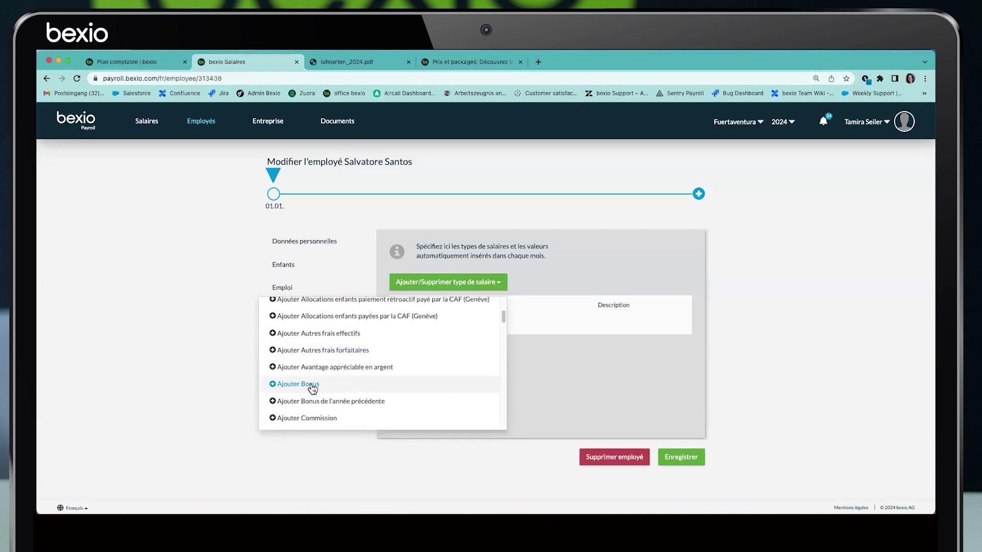
left_click(312, 388)
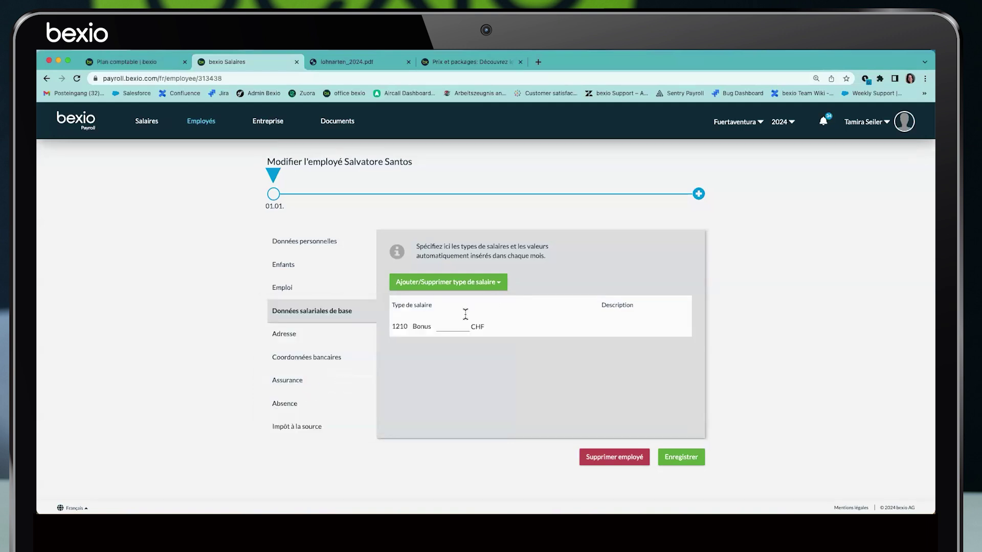
left_click(500, 288)
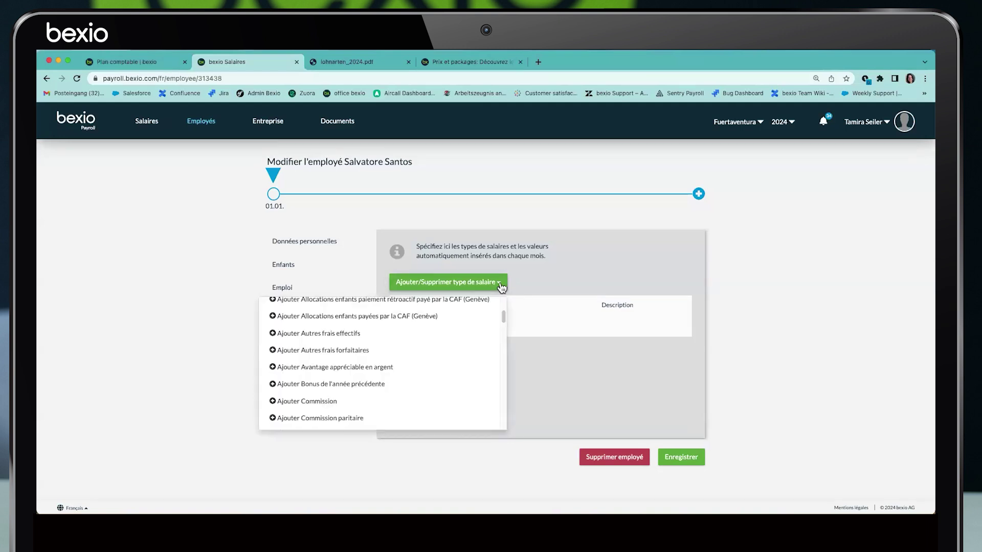
left_click(353, 337)
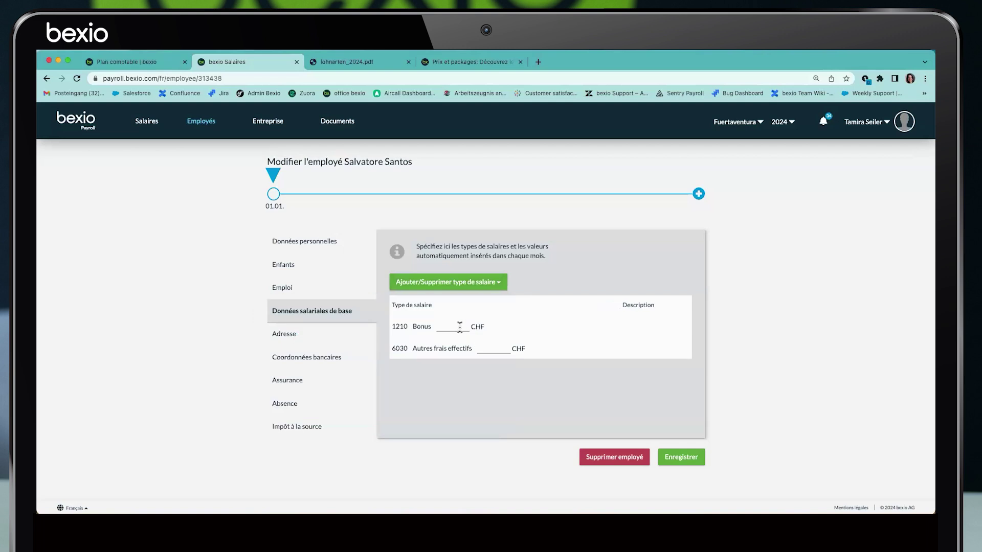
Enter 100 CHF for the Bonus and save the base salary data
type("100")
left_click_drag(392, 348, 474, 348)
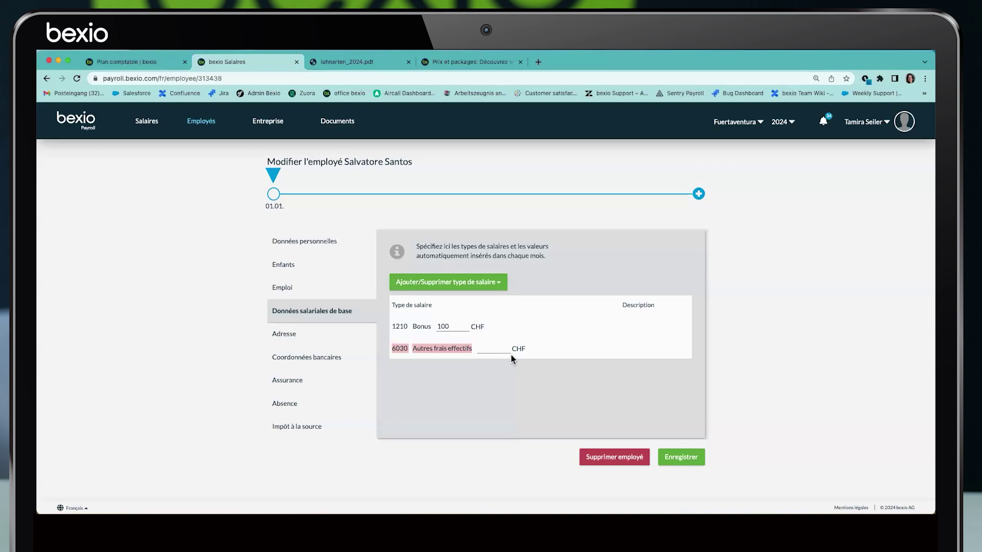
left_click(676, 457)
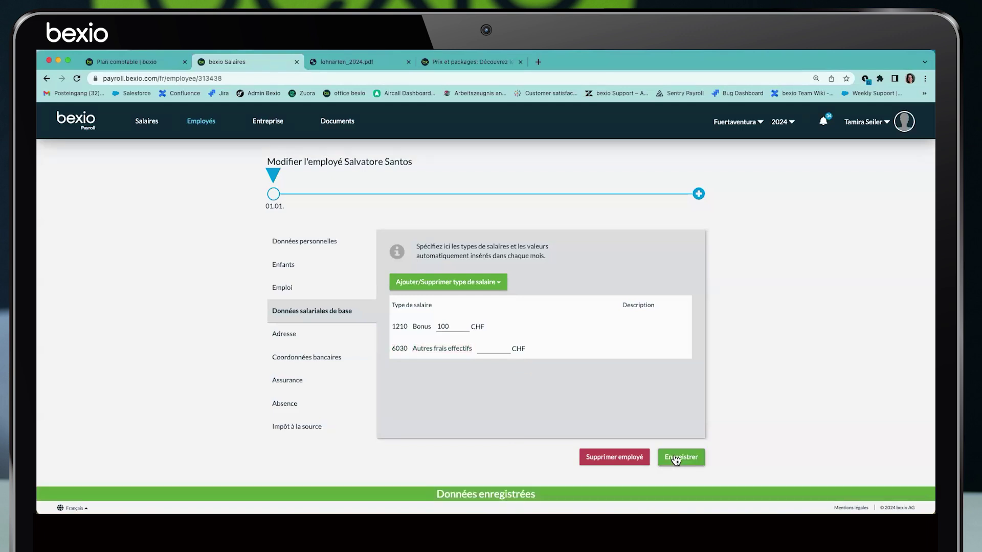
left_click(286, 333)
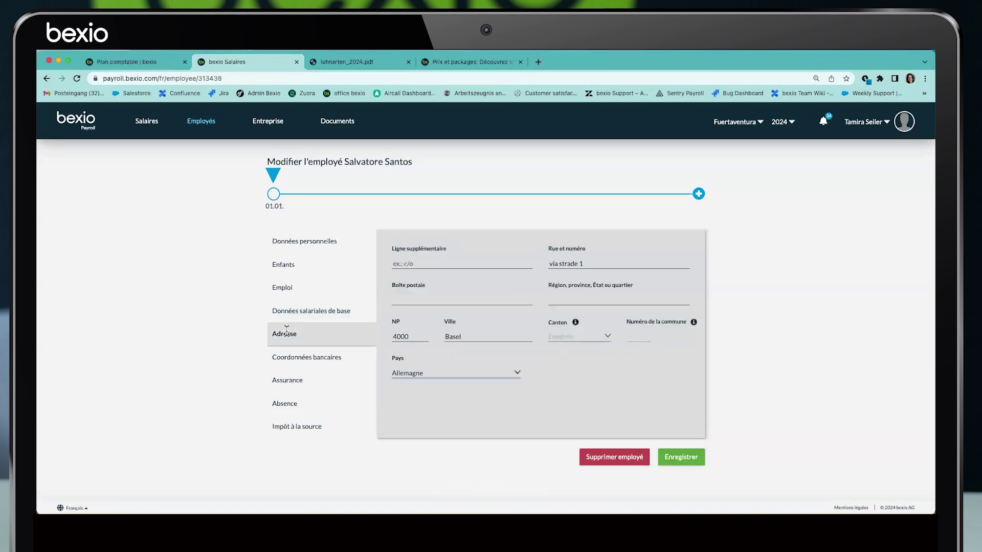
Set the employee's country to Suisse and choose Bâle-Campagne as the canton
left_click(446, 373)
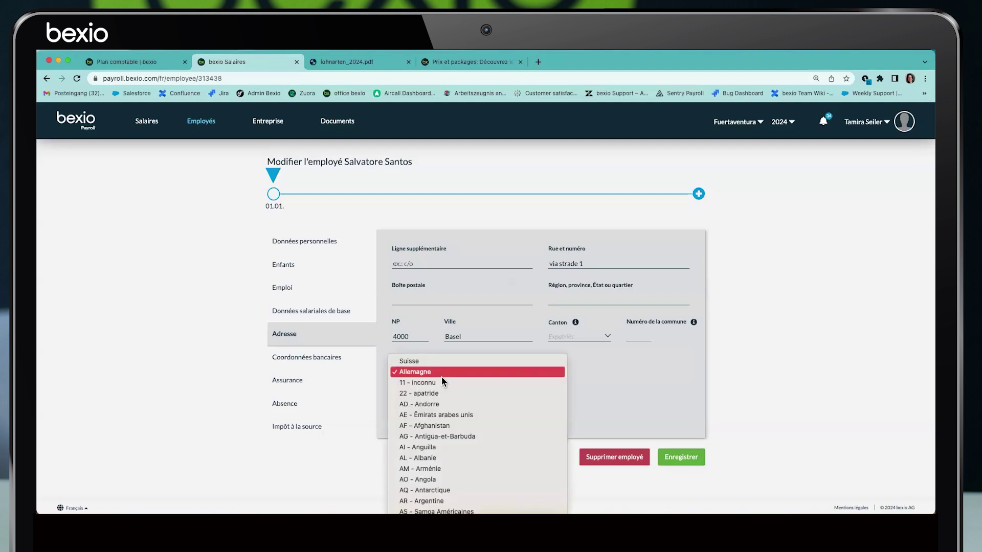
left_click(426, 365)
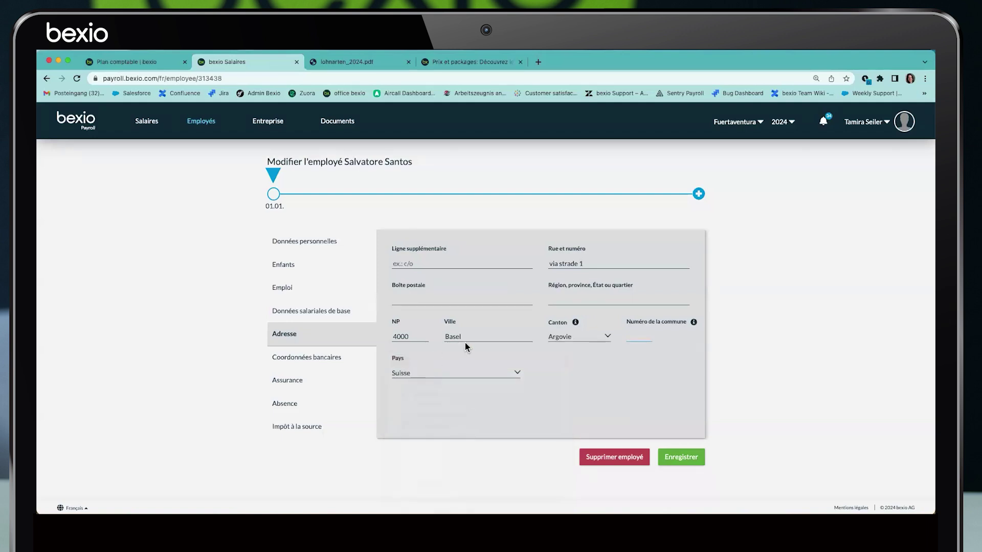
left_click(581, 336)
left_click(573, 380)
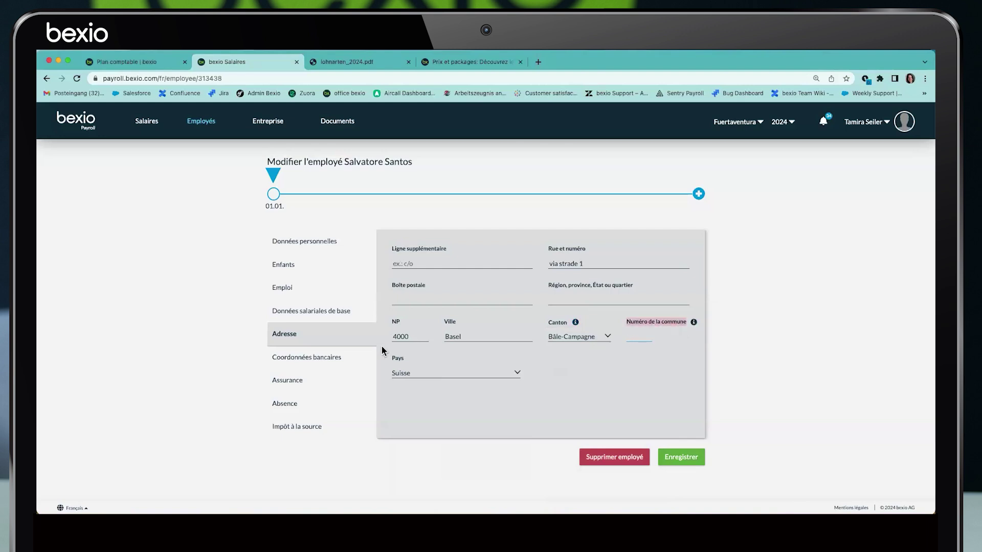
Re-enter postcode 4000, pick 4000 Basel, BS, and save the address
double_click(401, 337)
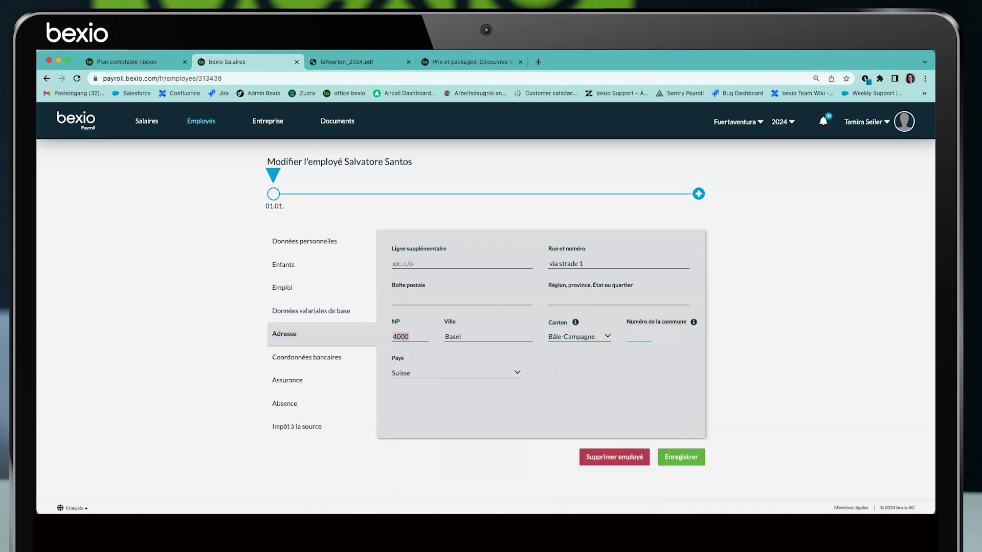
type("4000")
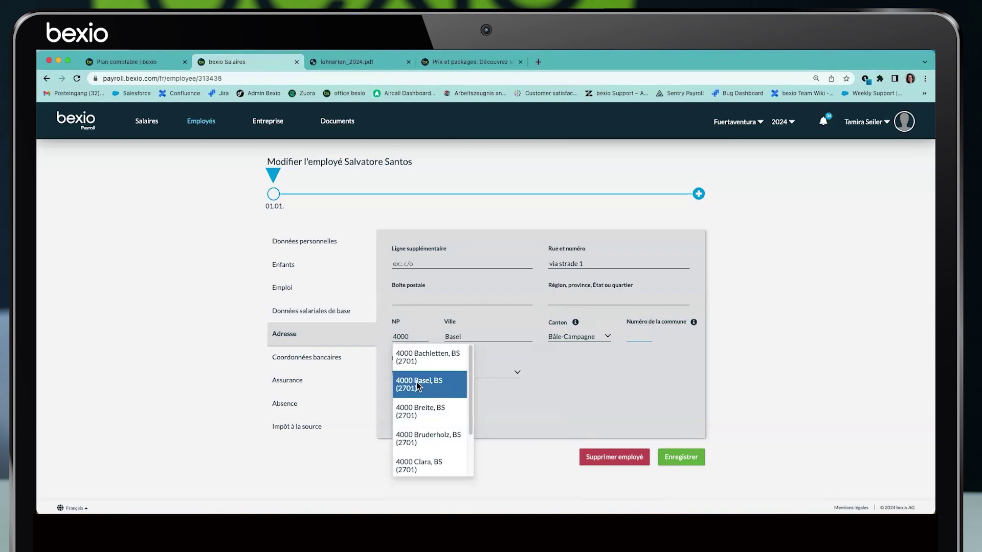
left_click(419, 385)
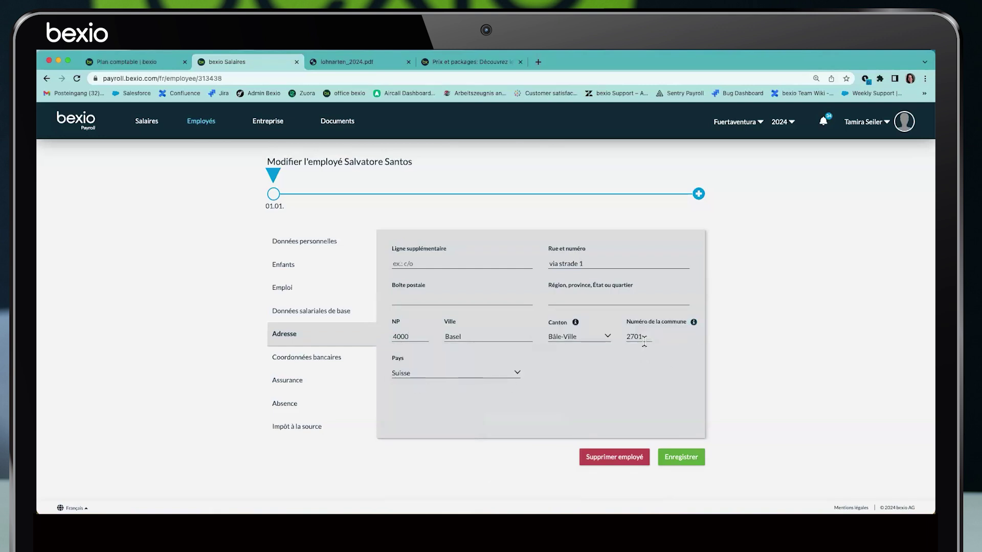
left_click(680, 457)
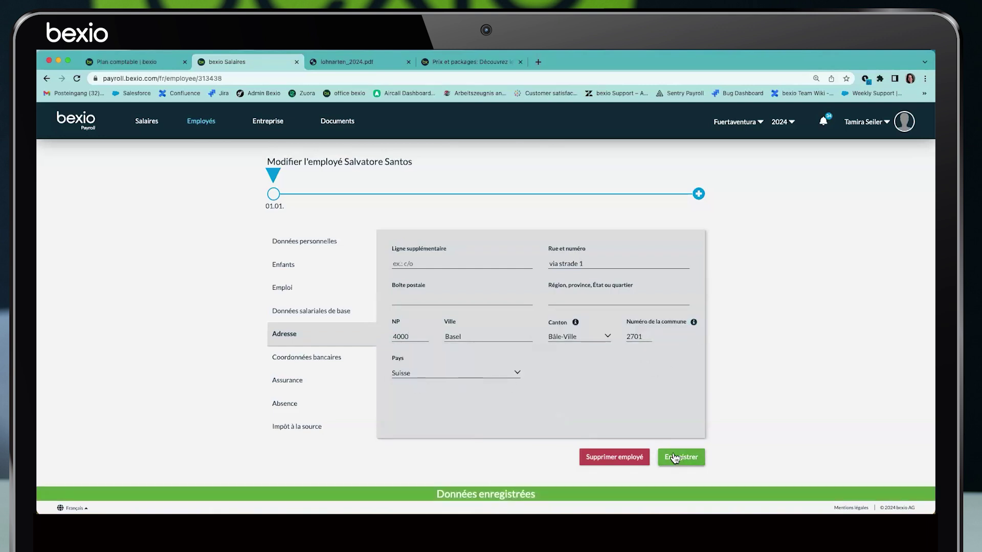
left_click(325, 365)
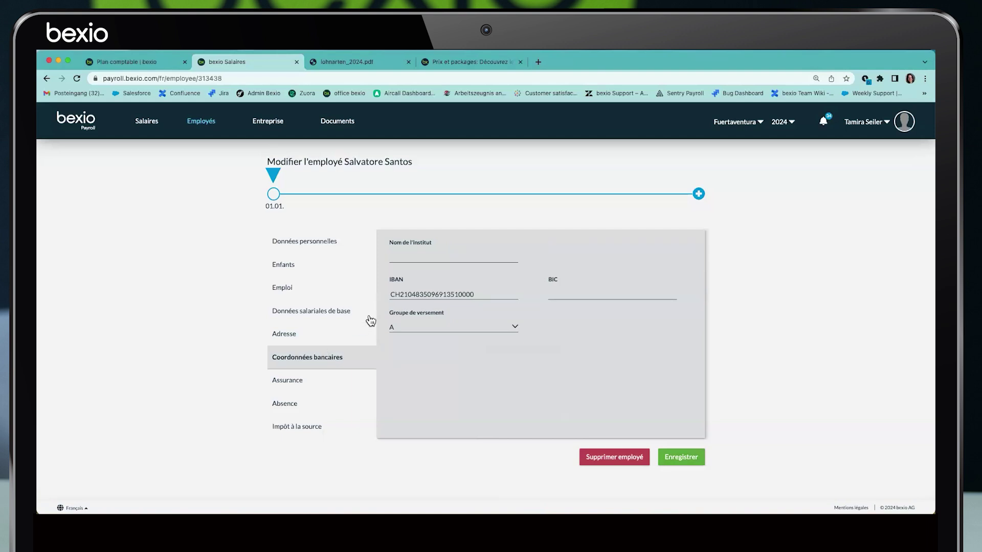
Check the employee's IBAN in the bank details, then go to the insurance settings
left_click_drag(475, 295, 391, 292)
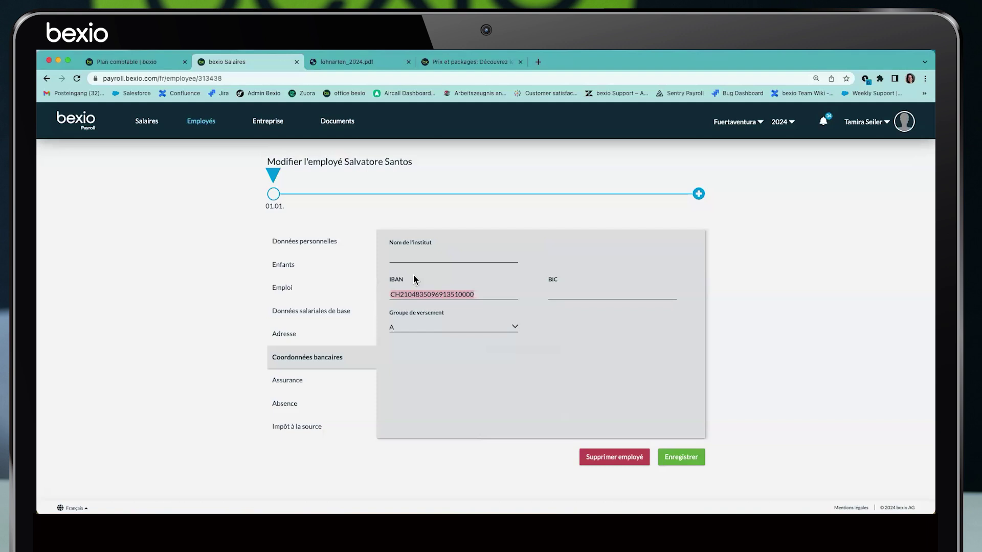
left_click(287, 380)
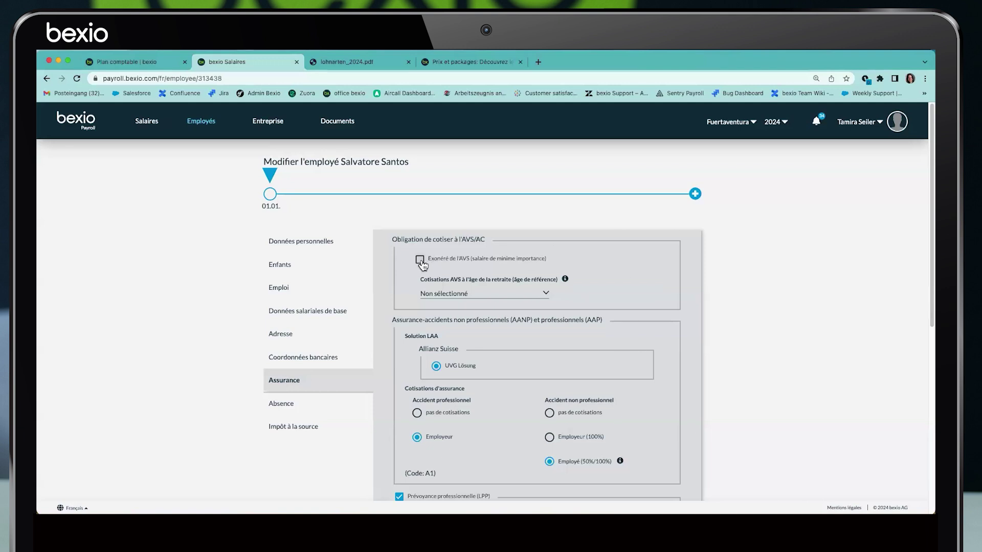
Leave the AVS retirement-age options unchanged and keep Employé (50%/100%) for non-occupational accident insurance
left_click_drag(429, 261, 466, 262)
left_click(482, 295)
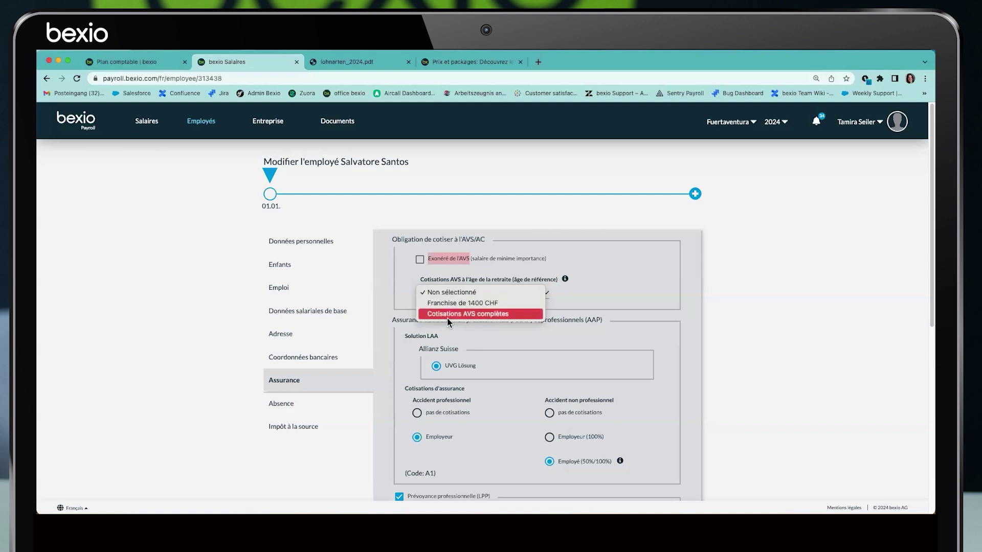
left_click(623, 292)
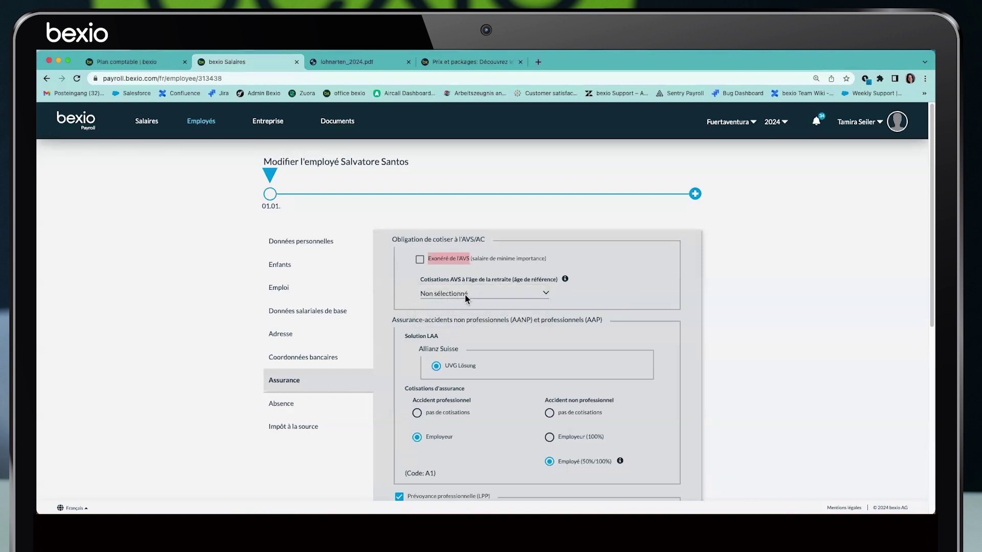
scroll(440, 310, "down", 1)
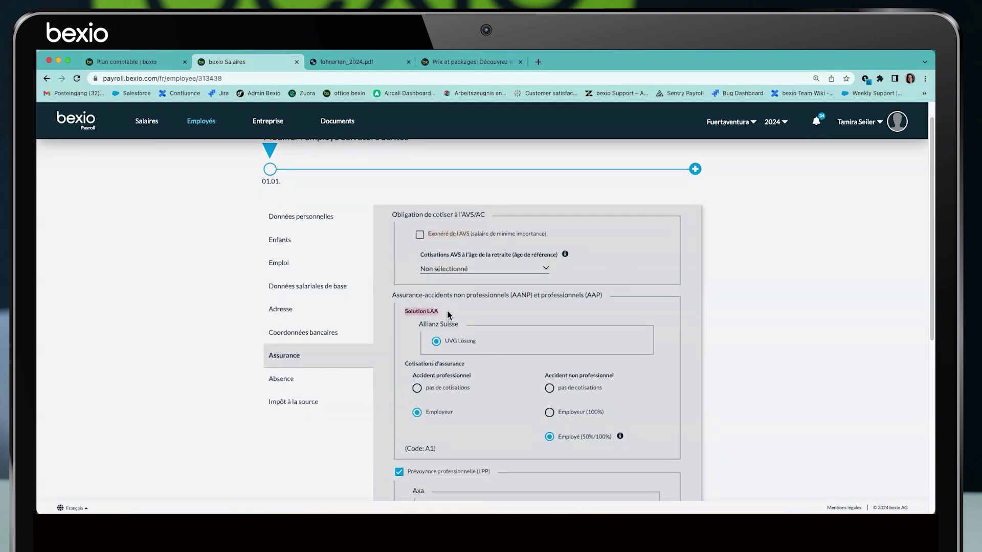
scroll(458, 312, "down", 3)
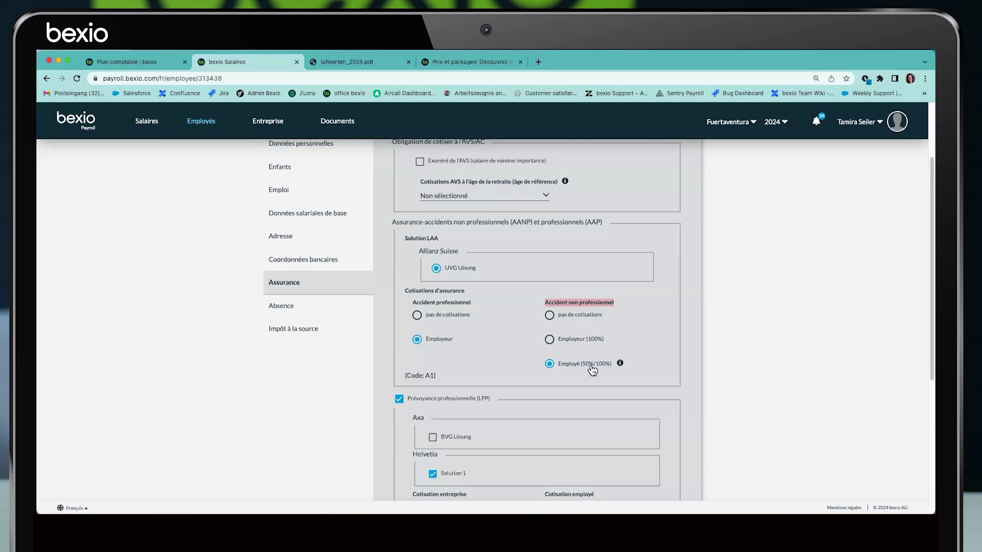
left_click(550, 341)
Keep LPP contributions in percent, enter 3.5 for employer and employee, and save
scroll(518, 353, "down", 1)
scroll(518, 353, "down", 5)
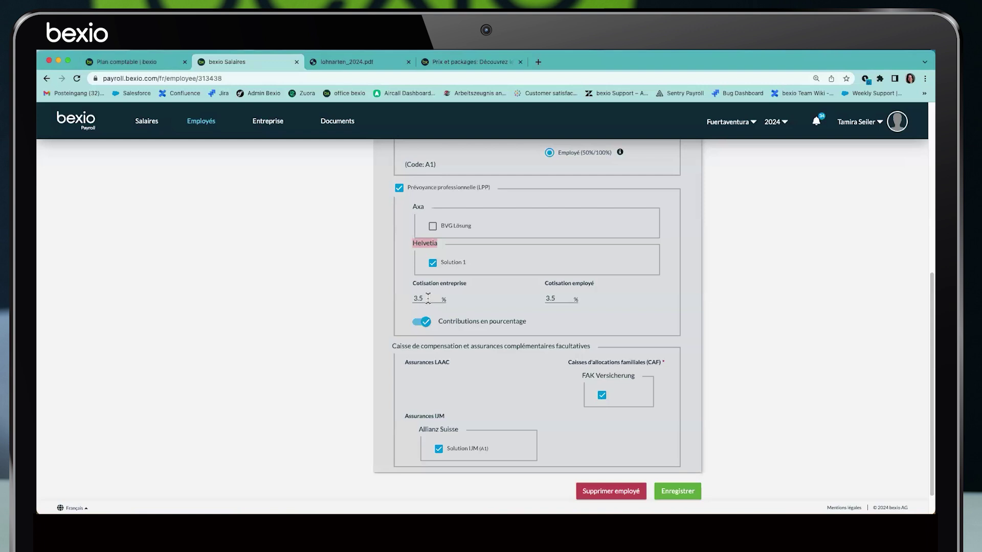
left_click_drag(427, 299, 415, 297)
left_click(422, 322)
left_click(422, 298)
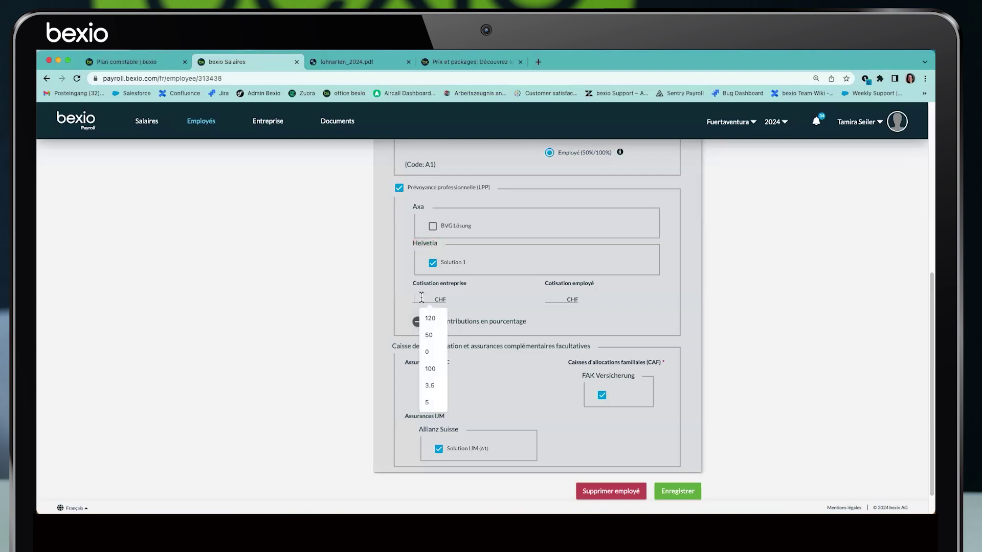
left_click(422, 323)
left_click(424, 297)
type("3.5")
key("Tab")
type("3.5")
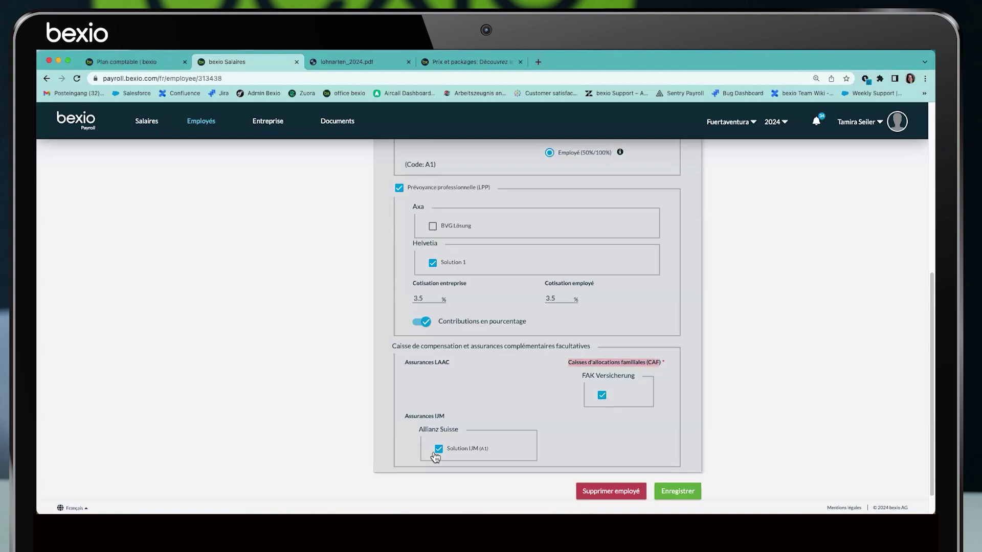
left_click(679, 492)
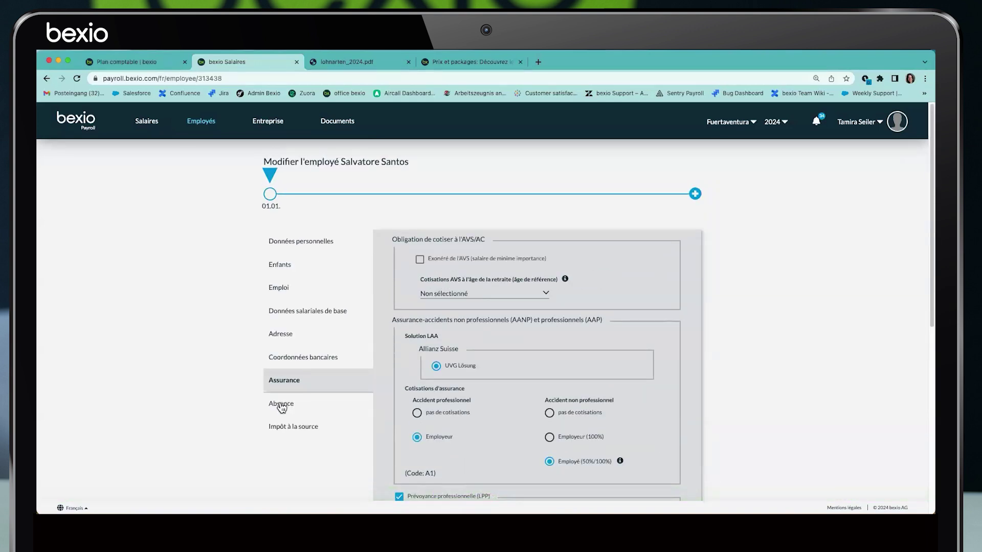
Open the withholding-tax section and check tariff A0N, religion, and the Activité principale job type
left_click(292, 427)
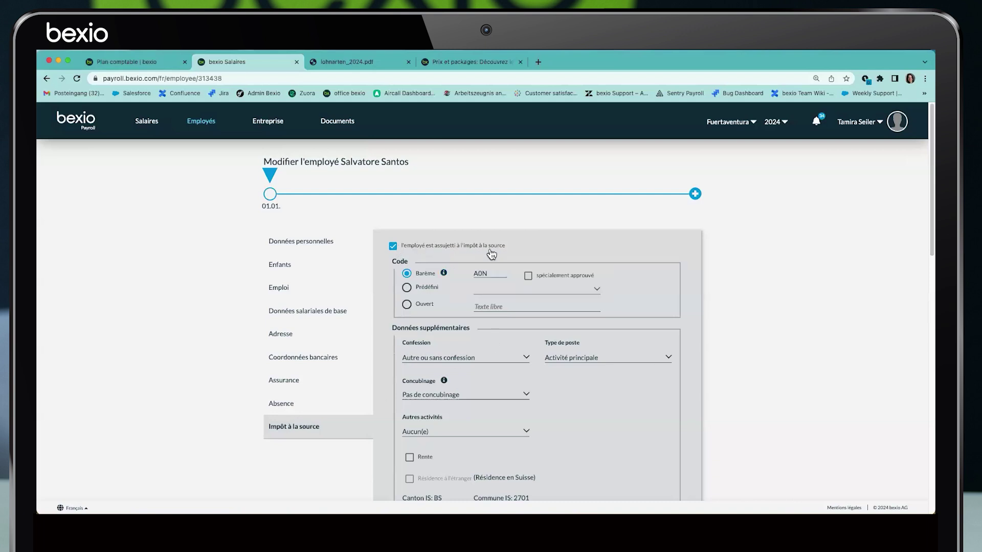
double_click(480, 274)
left_click(490, 360)
left_click(495, 360)
left_click(618, 363)
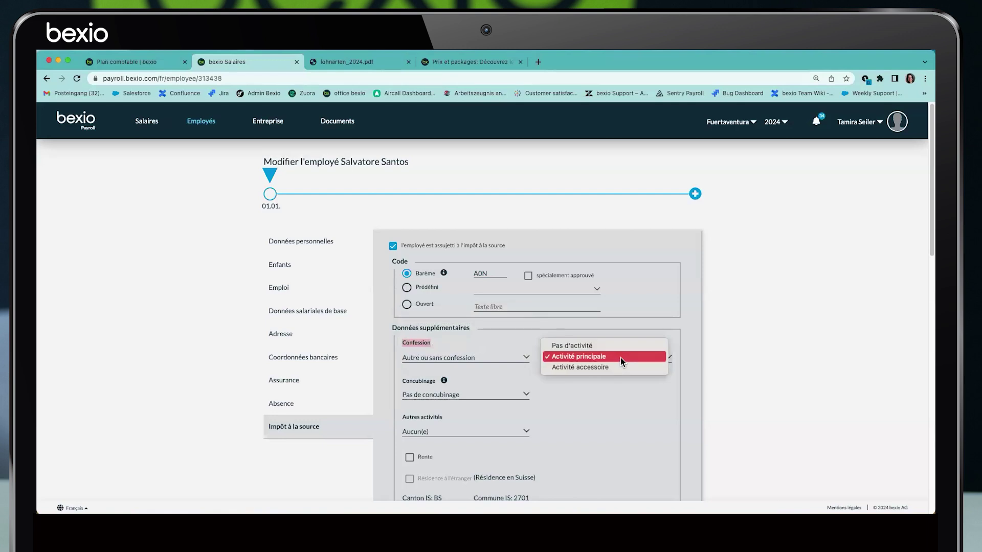
left_click(624, 359)
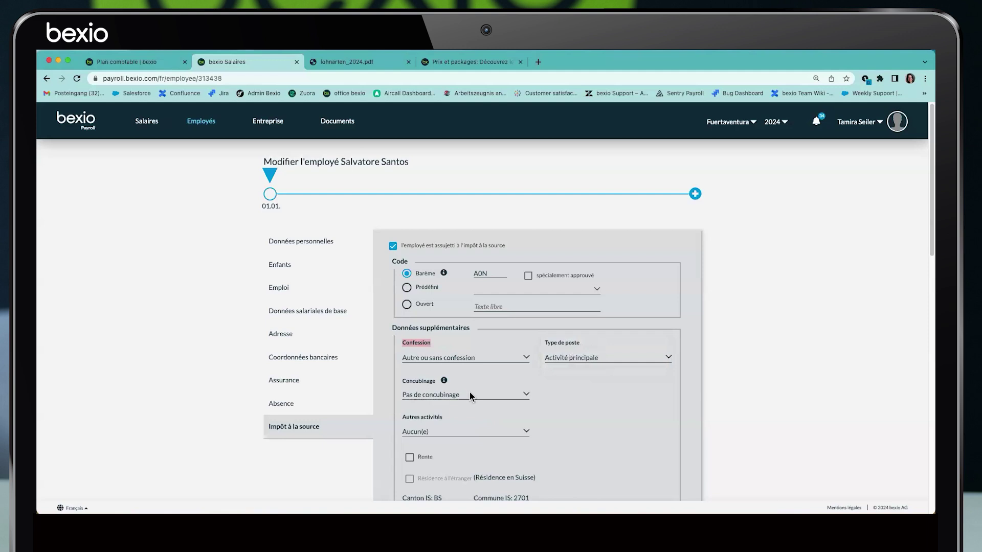
Confirm Aucun(e) other activities and canton BS, then review the Conjoint spouse details
scroll(472, 395, "down", 1)
left_click(443, 395)
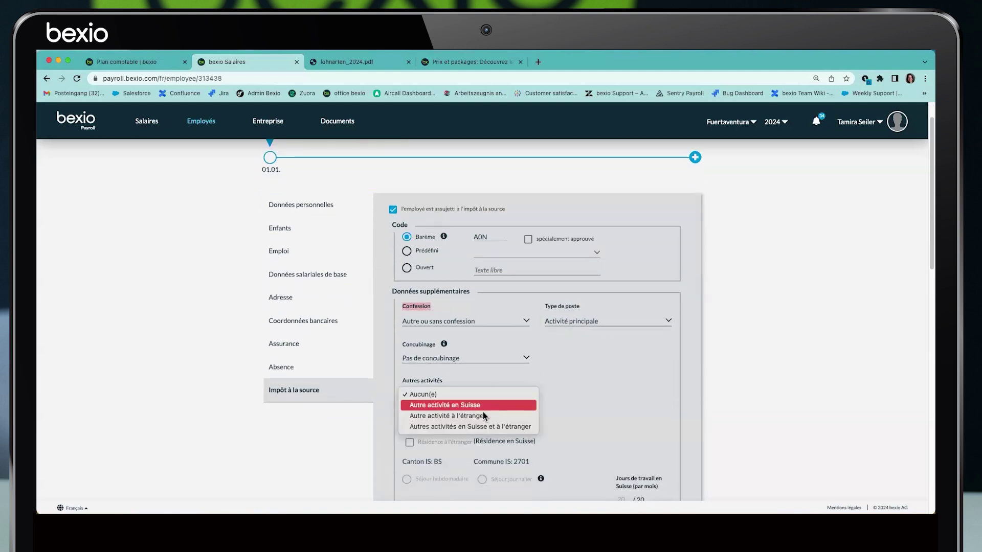
left_click(585, 387)
scroll(584, 385, "down", 2)
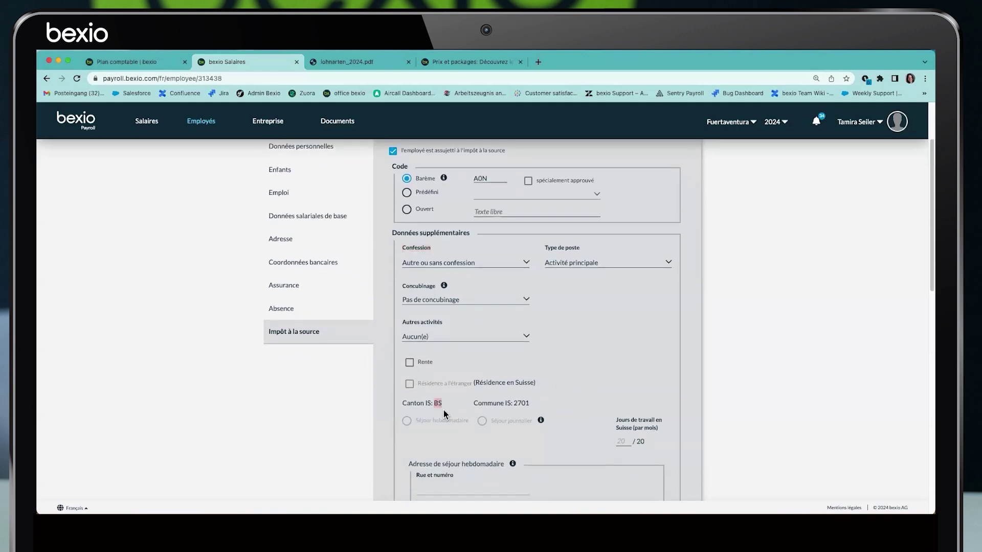
left_click_drag(401, 404, 444, 408)
scroll(459, 395, "down", 5)
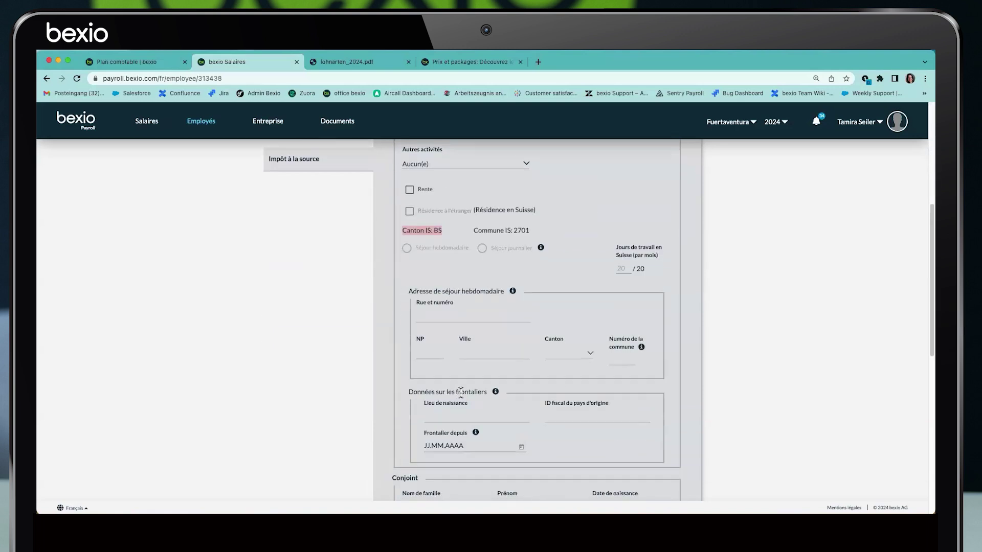
scroll(460, 392, "down", 4)
scroll(393, 209, "down", 4)
left_click_drag(393, 210, 421, 215)
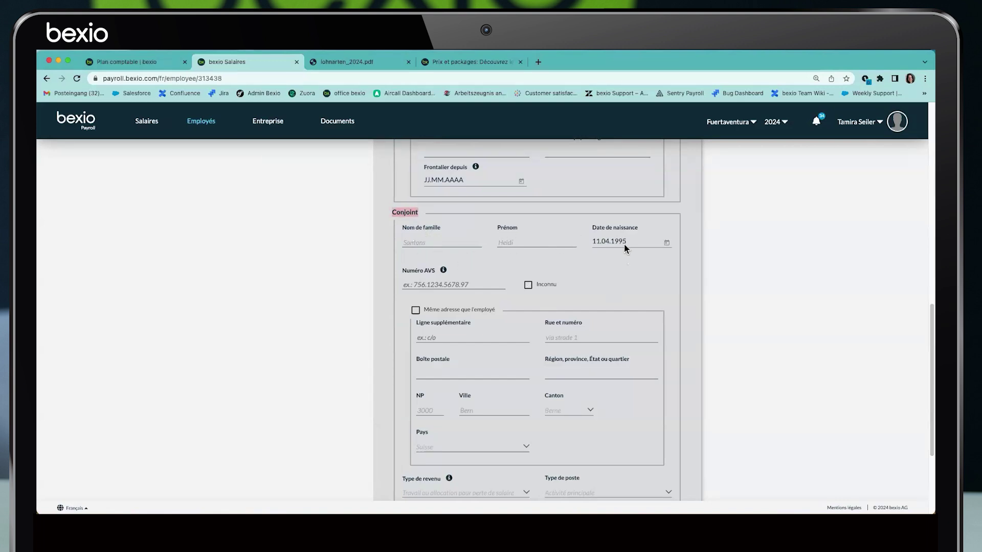
scroll(425, 352, "down", 2)
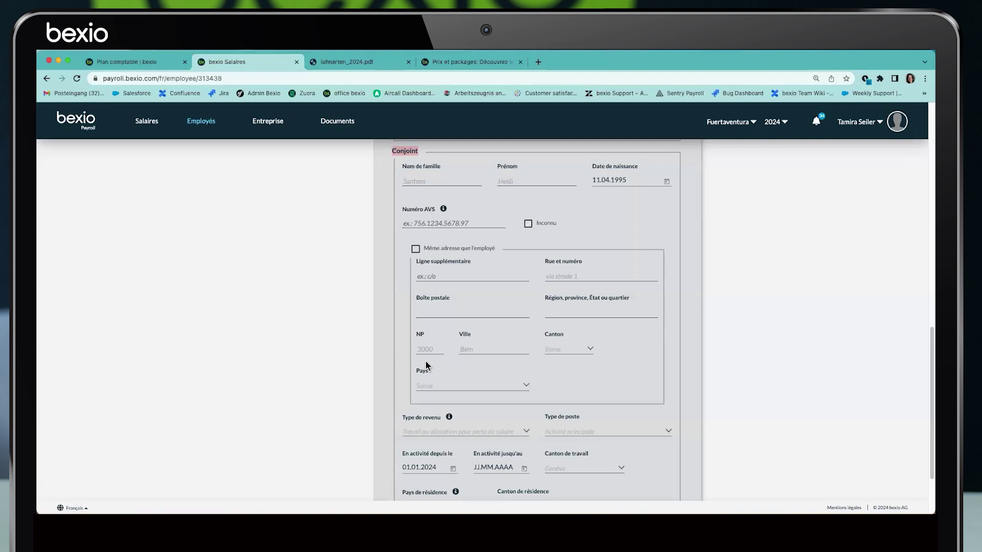
scroll(427, 368, "down", 3)
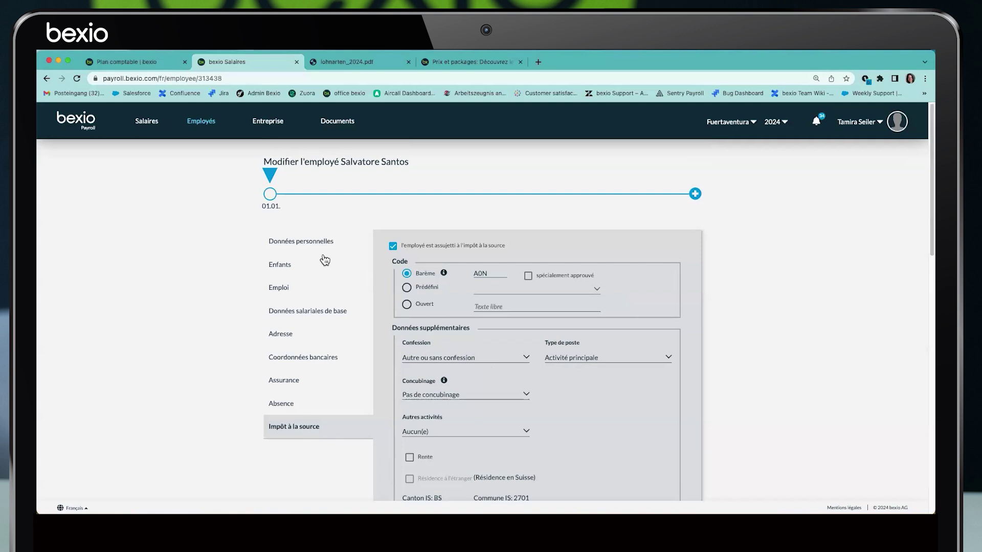
Open the employee's January 2024 payslip and scroll through salary, allowances and deductions
left_click(148, 125)
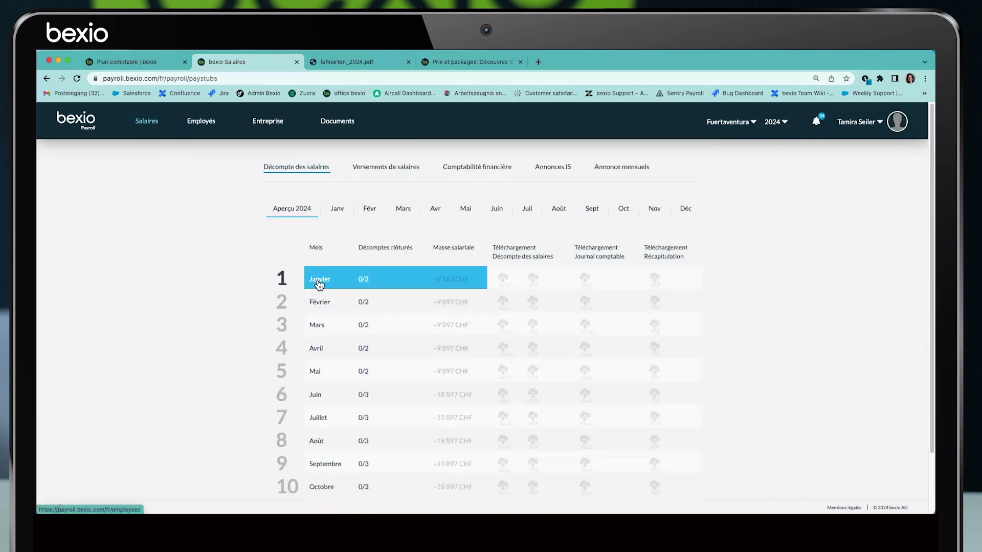
left_click(319, 281)
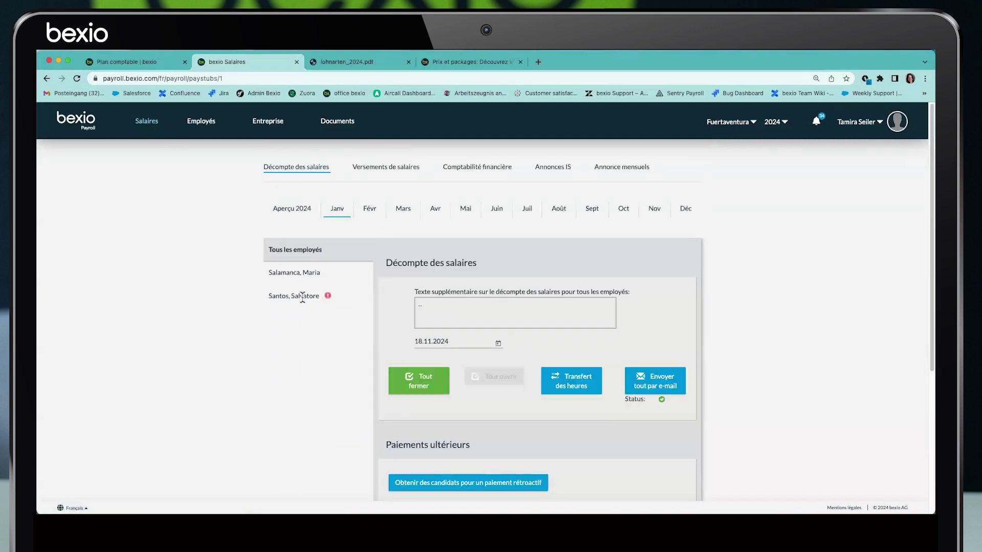
left_click(302, 297)
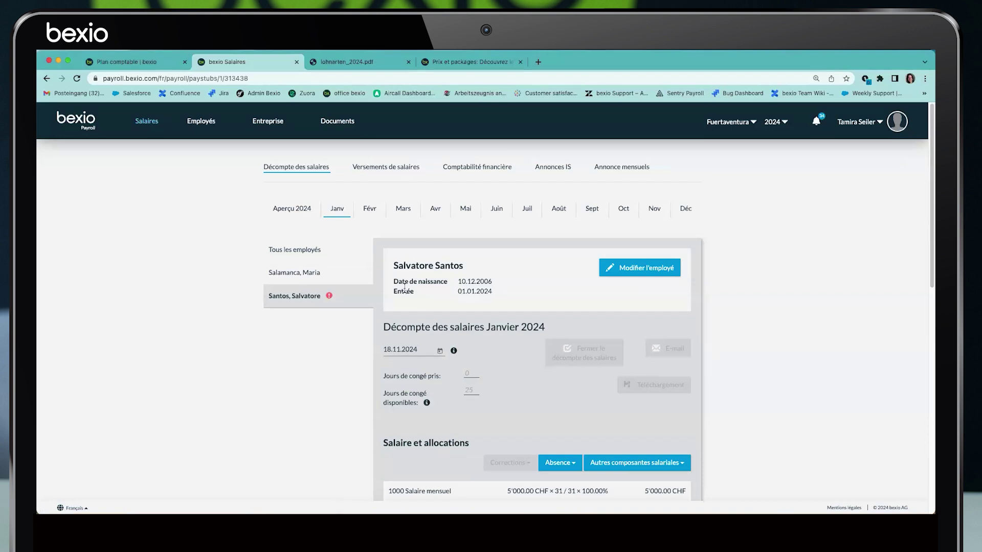
left_click_drag(394, 267, 464, 269)
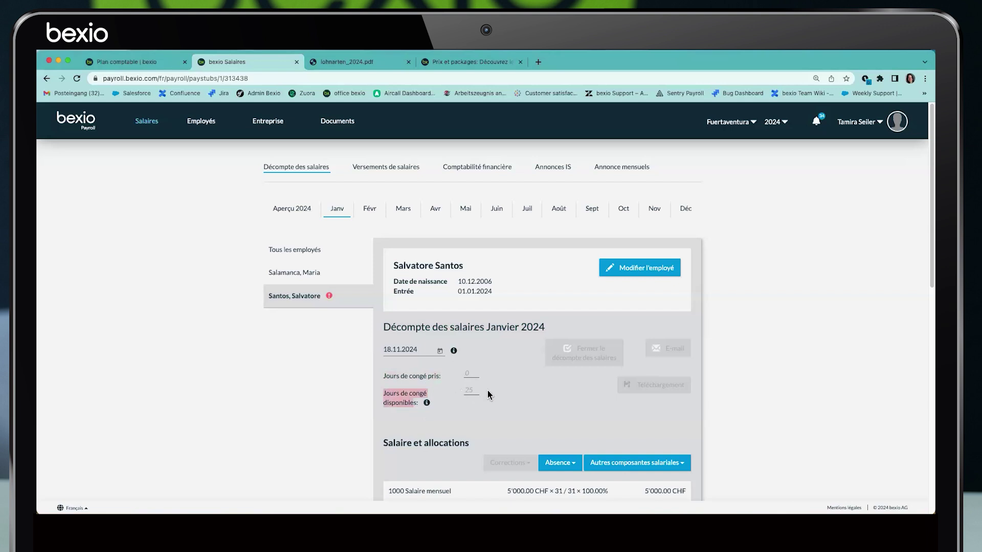
scroll(500, 371, "down", 3)
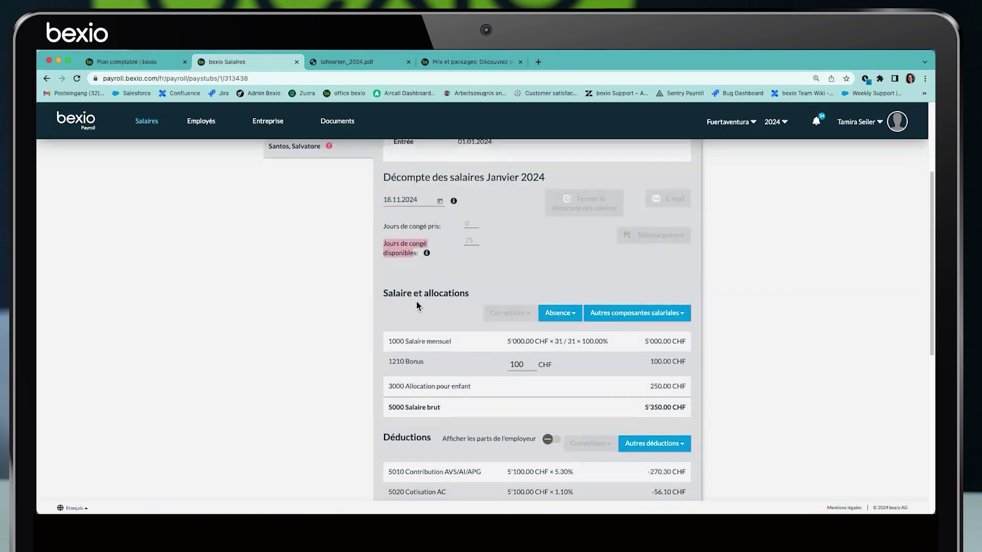
scroll(414, 303, "down", 1)
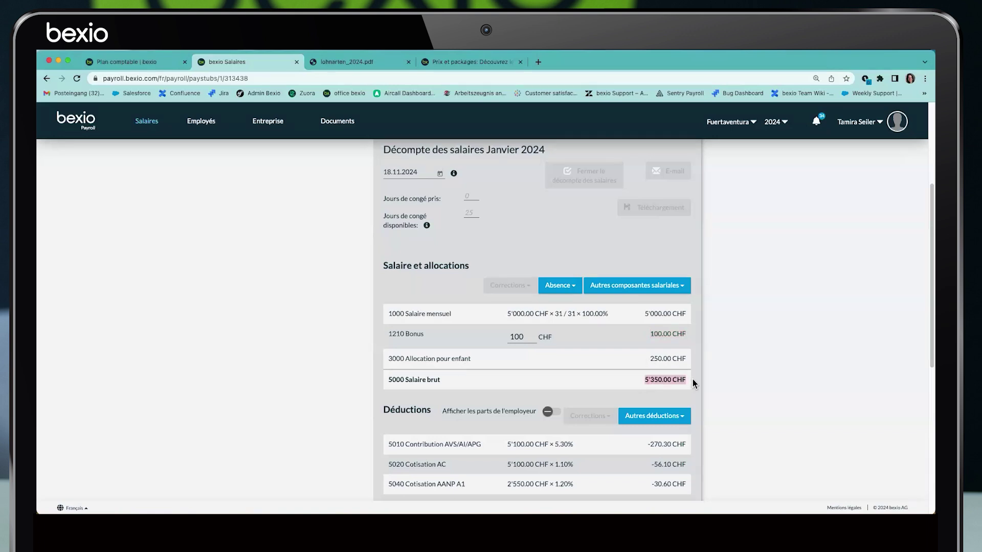
scroll(693, 379, "down", 2)
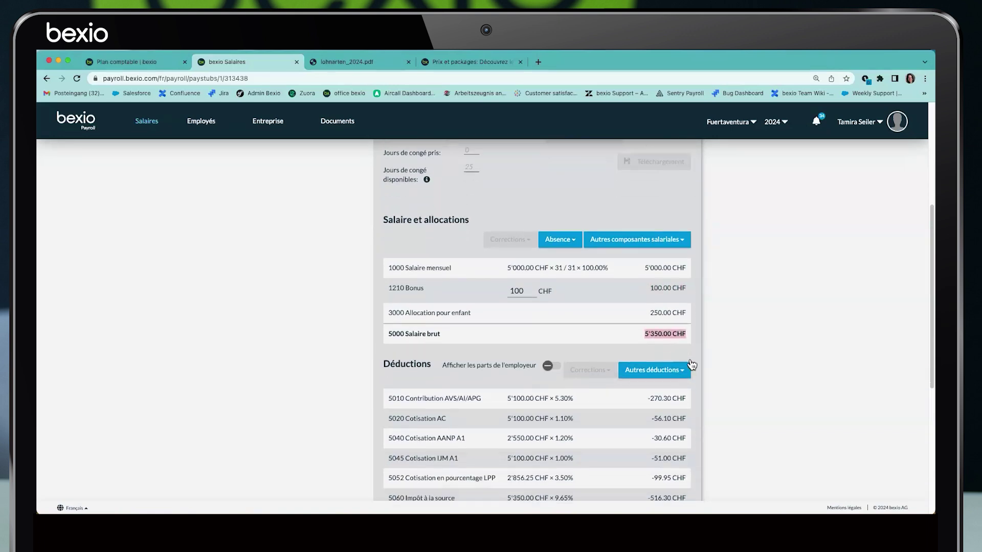
scroll(692, 364, "down", 2)
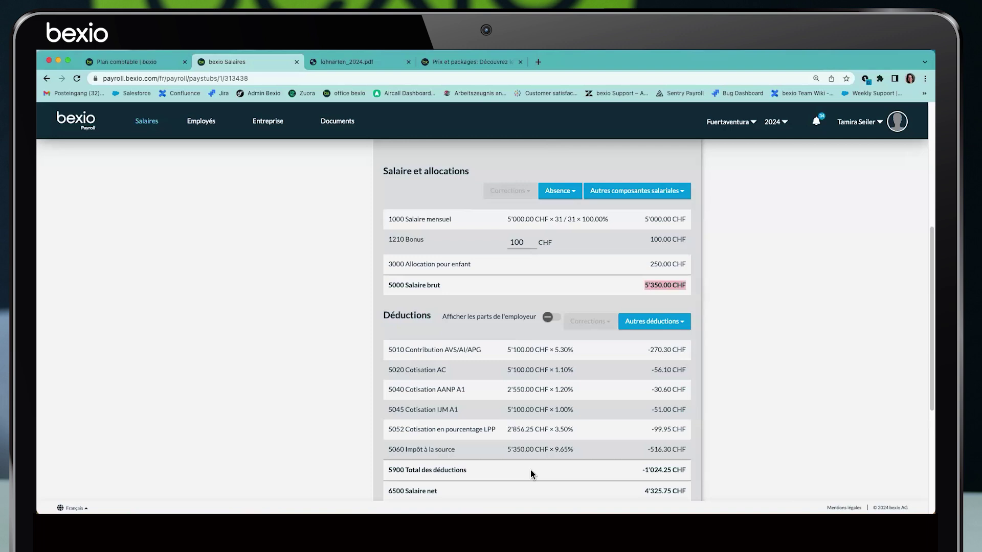
left_click(553, 317)
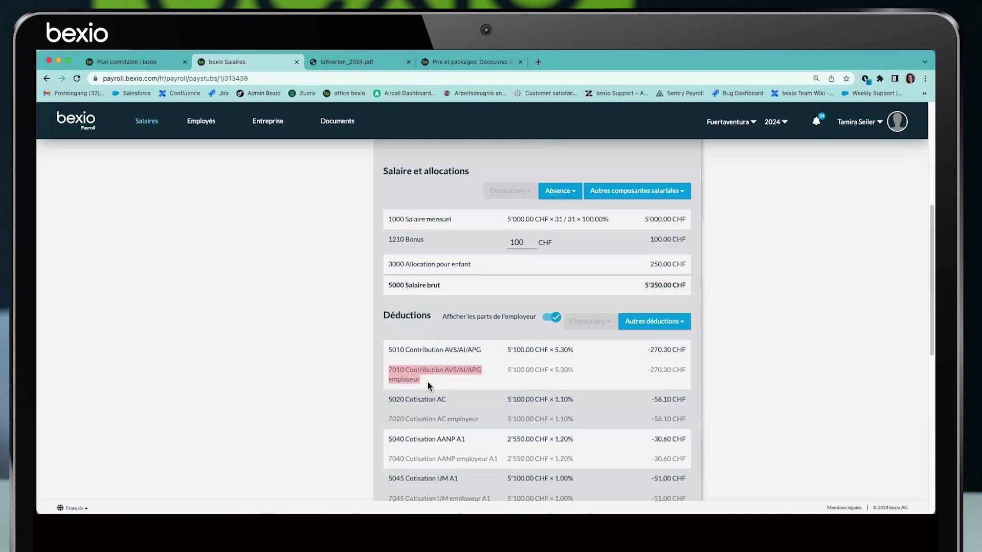
scroll(429, 386, "down", 1)
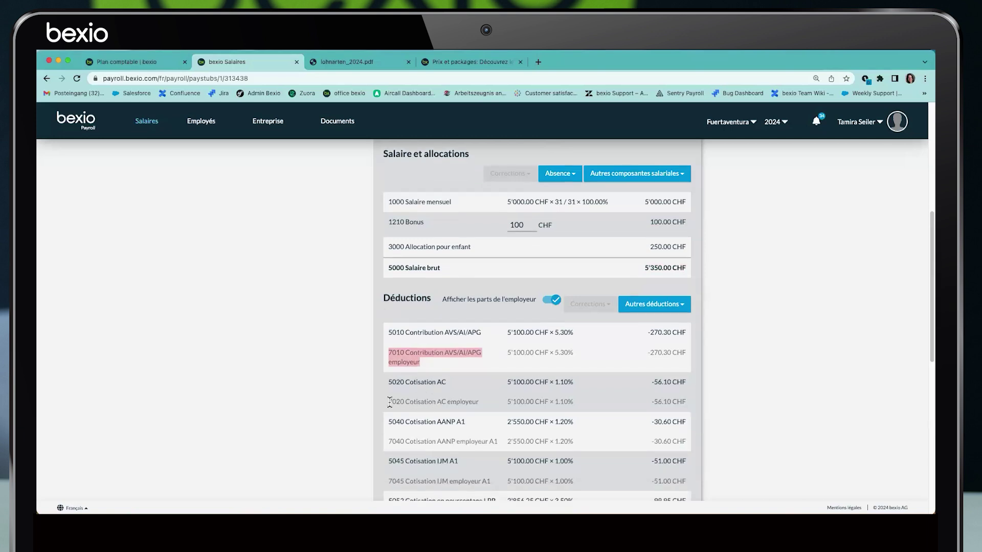
left_click(549, 301)
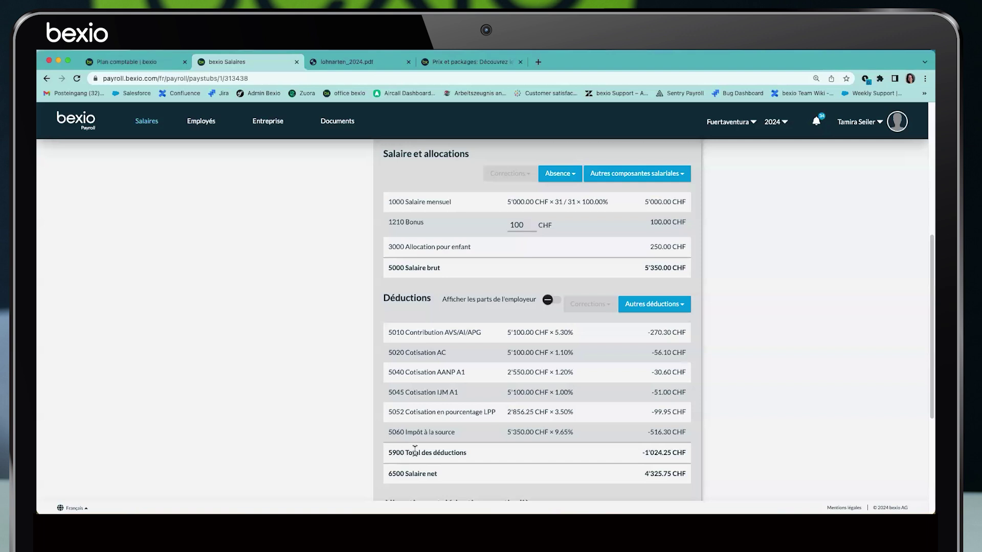
triple_click(665, 453)
left_click_drag(390, 473, 671, 474)
scroll(654, 456, "down", 5)
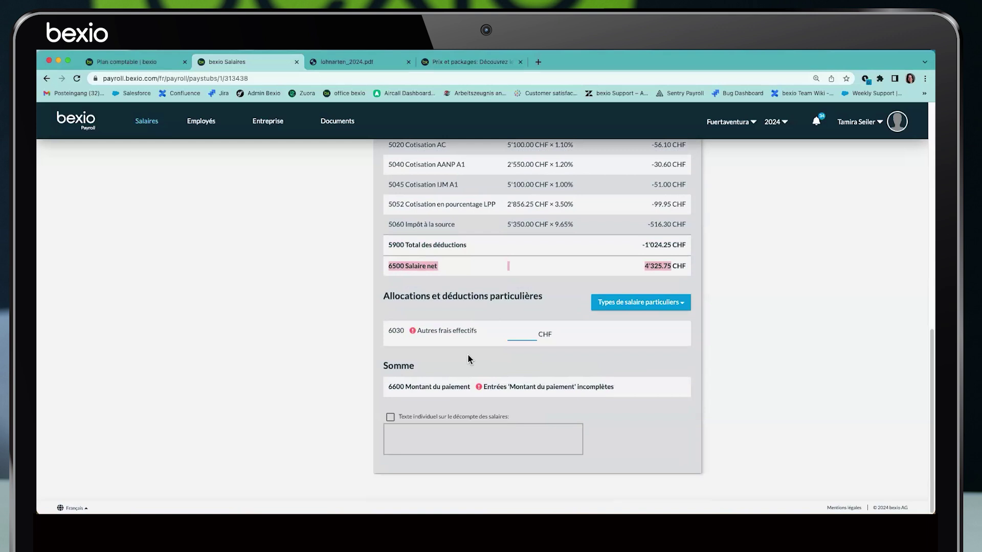
left_click_drag(388, 334, 464, 323)
left_click(464, 323)
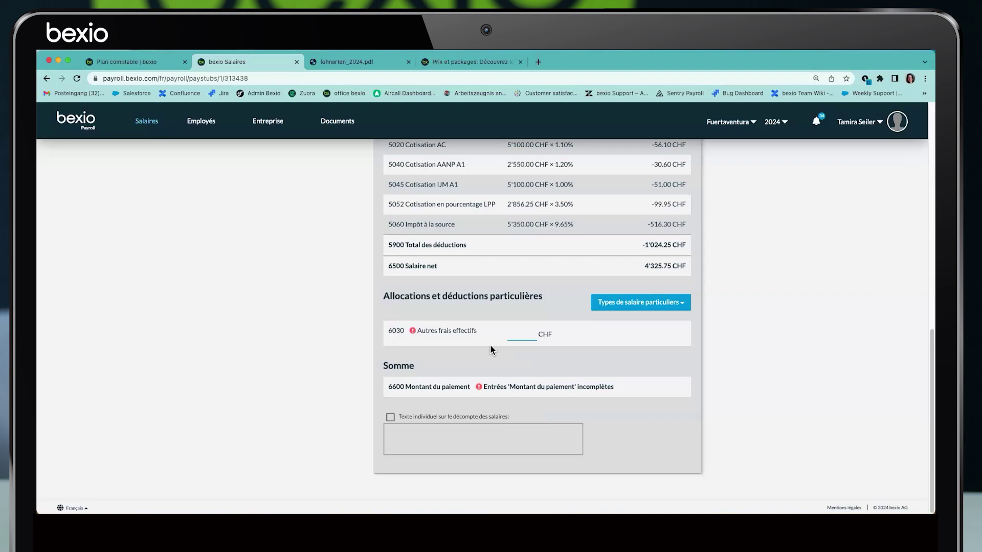
scroll(492, 345, "up", 10)
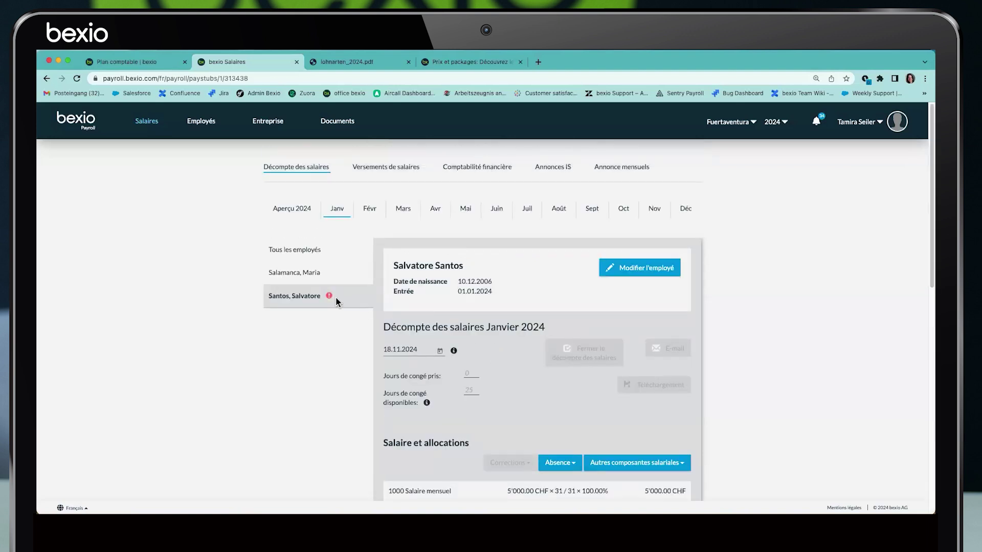
Add 350 CHF for 6030 Autres frais effectifs, raising the payment to 4'675.75 CHF
mouse_move(331, 298)
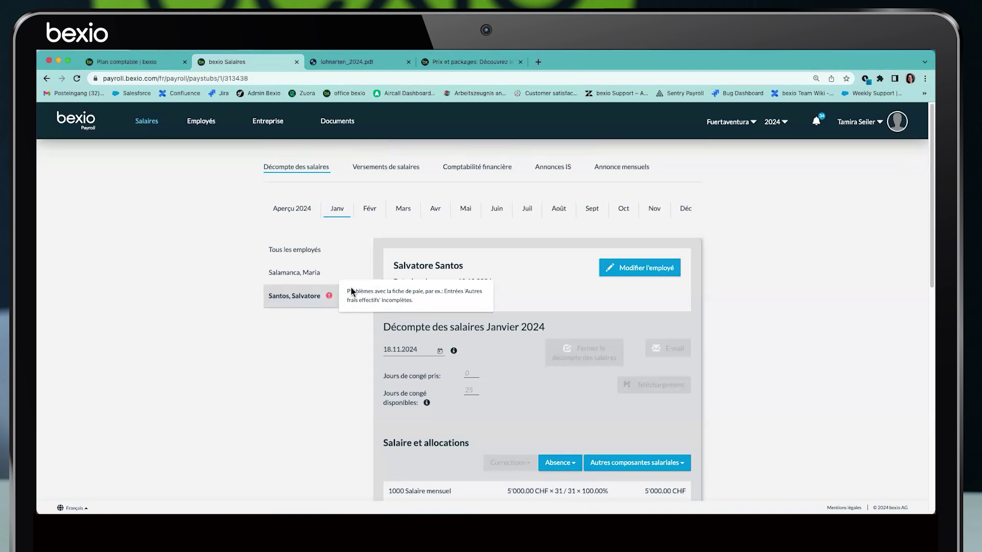
left_click(330, 297)
left_click(523, 393)
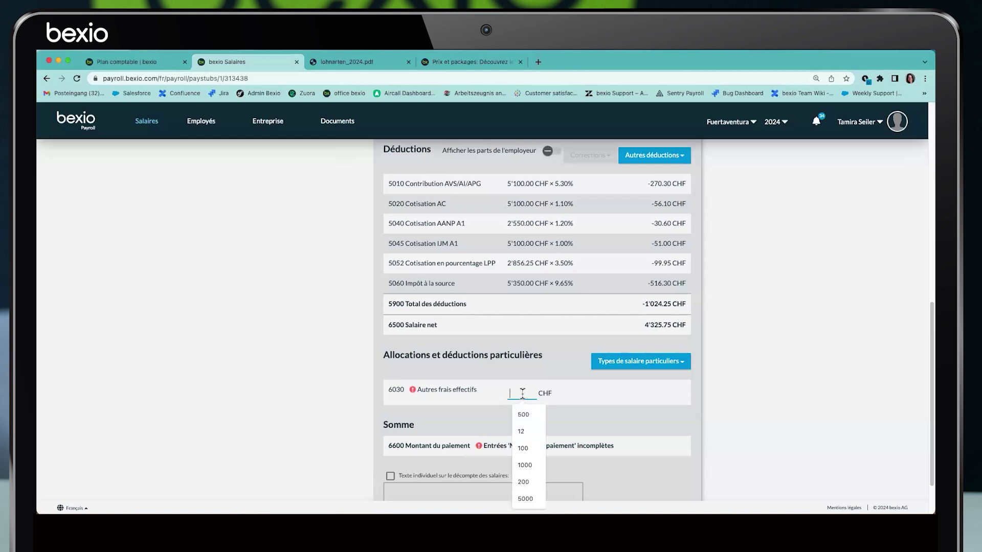
type("350")
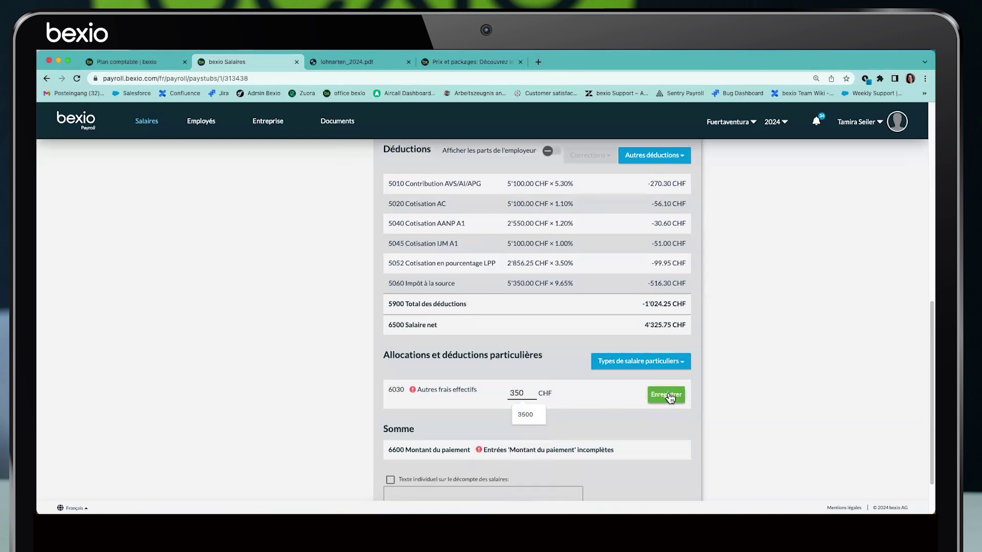
left_click(669, 396)
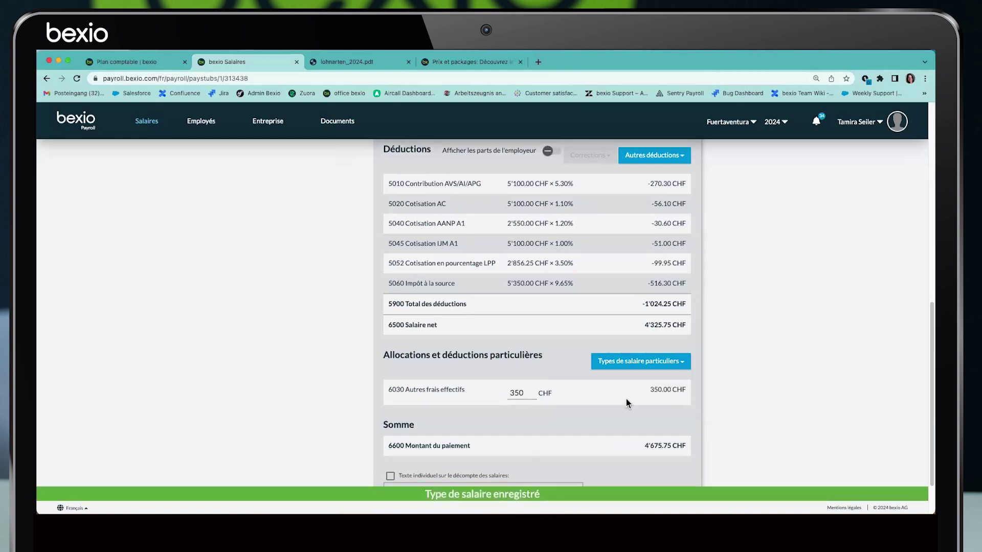
left_click_drag(387, 447, 480, 449)
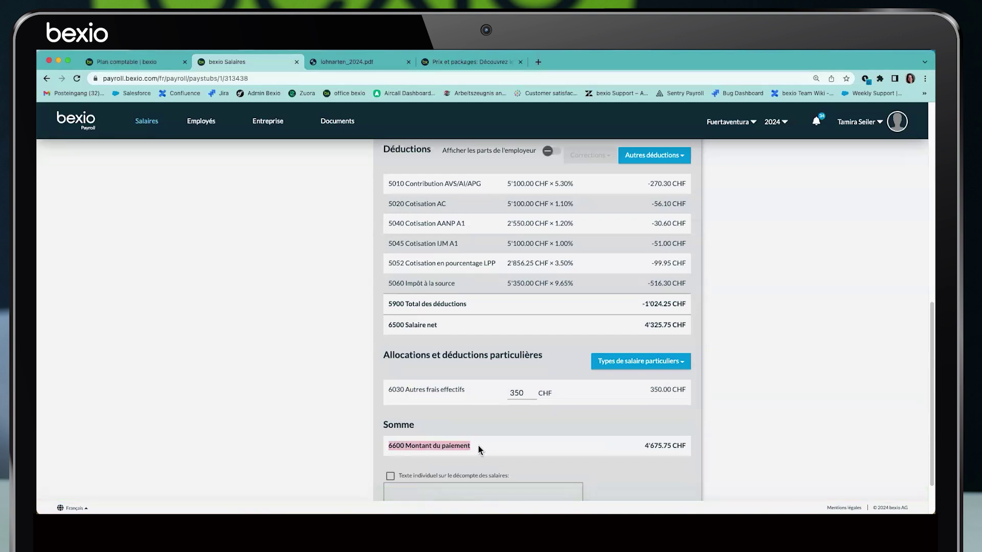
triple_click(698, 449)
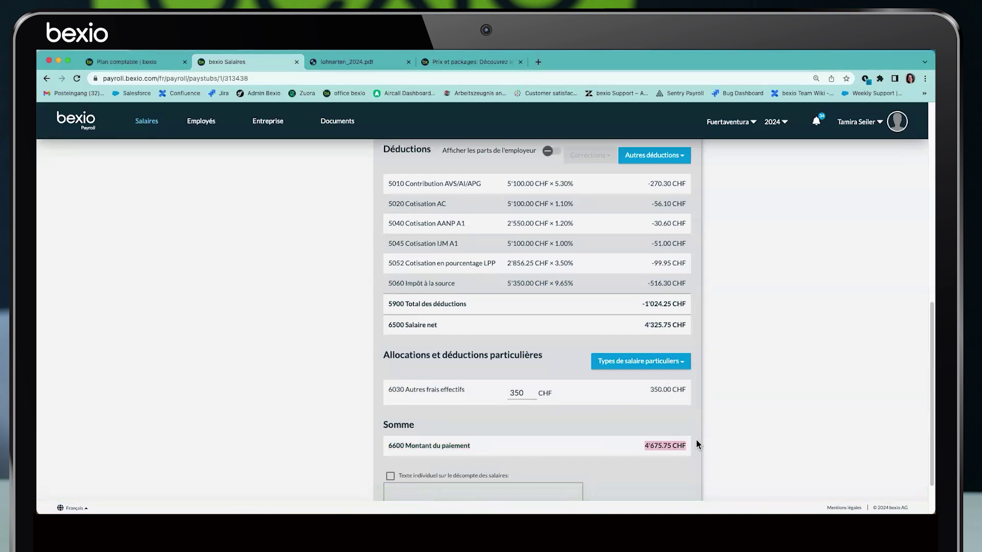
Enable an individual payslip text and start typing 'Bonjou'
scroll(698, 446, "down", 1)
left_click(390, 417)
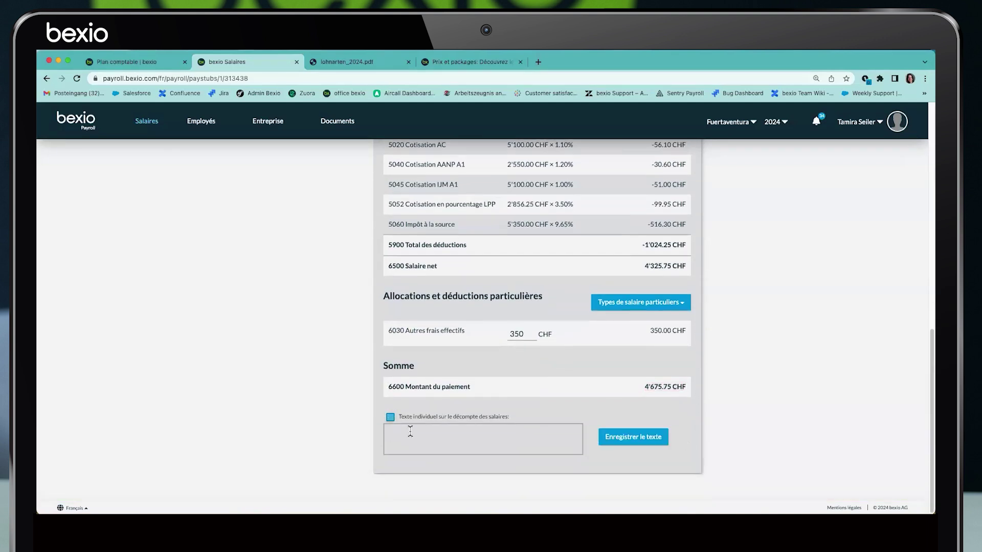
type("Bonjou")
Remove the individual text again and close the January payslip
left_click(390, 417)
scroll(440, 384, "up", 10)
scroll(481, 342, "down", 3)
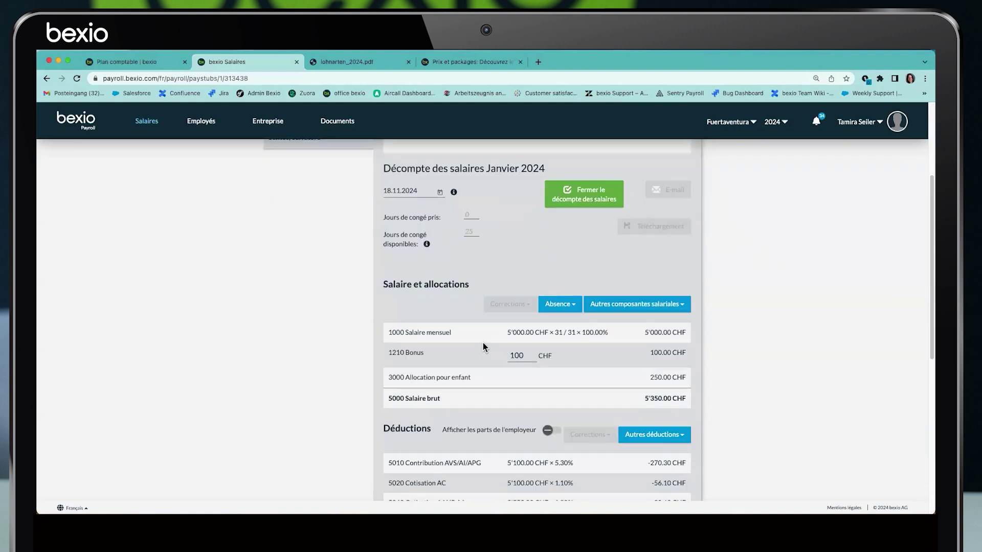
left_click(582, 200)
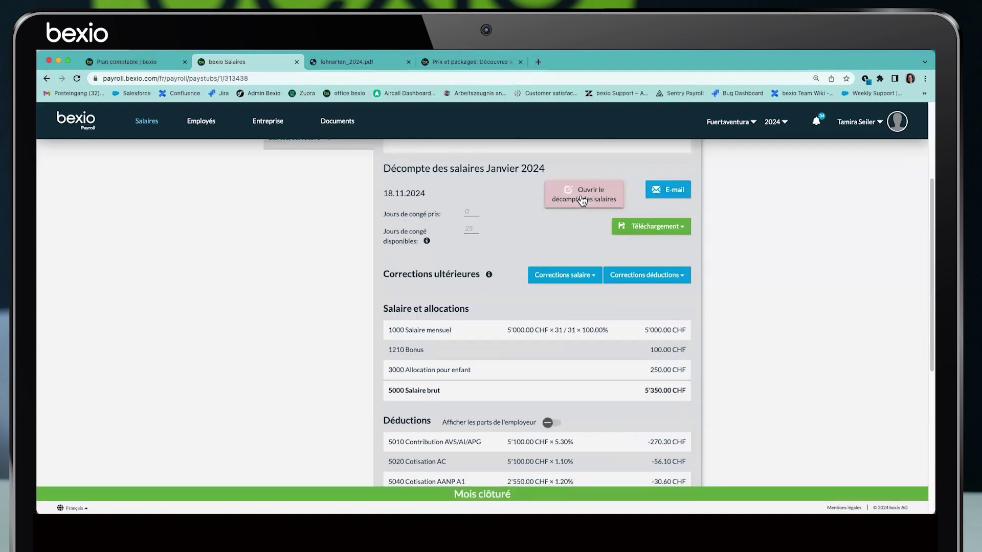
Download the payslip as PDF abrechnung_313438_2024_1.pdf and open it
left_click(670, 196)
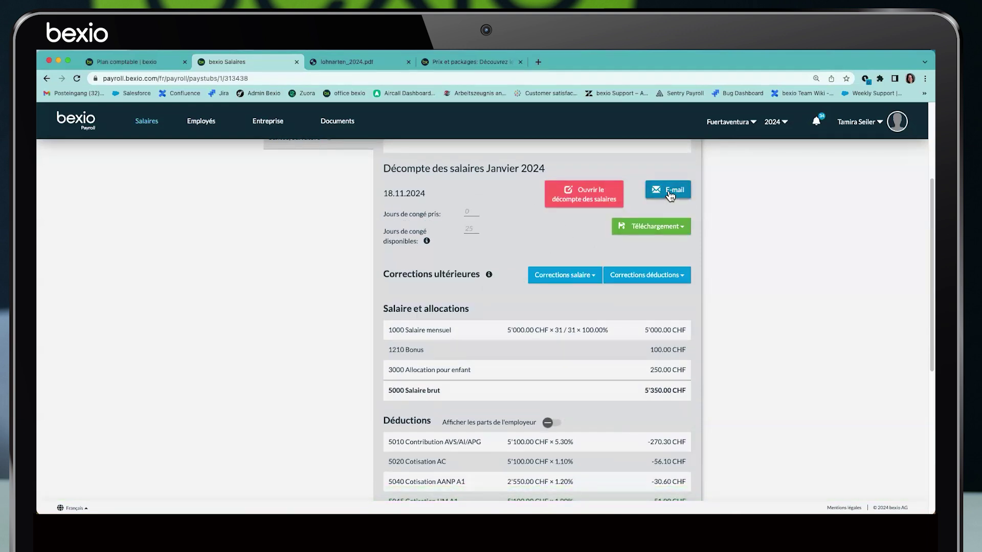
left_click(686, 226)
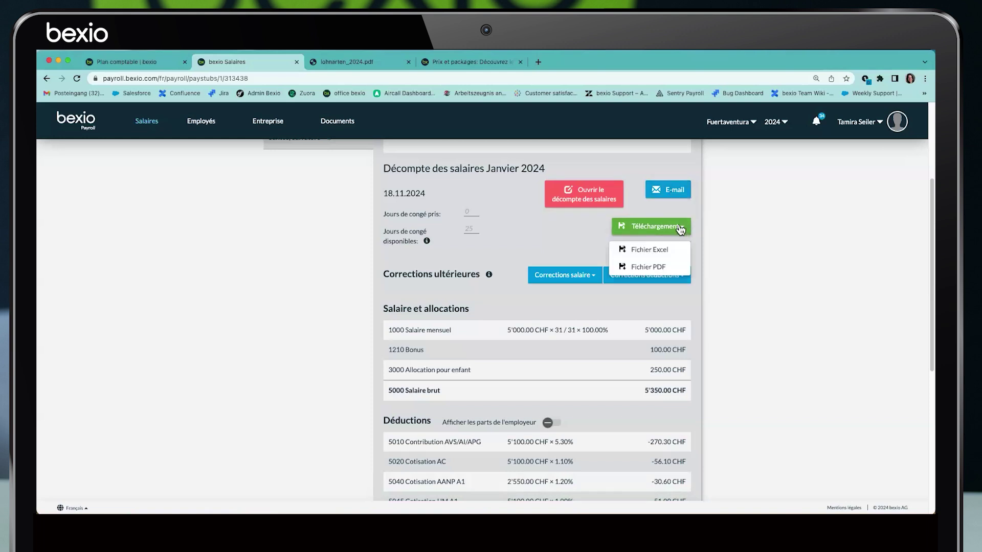
left_click(664, 267)
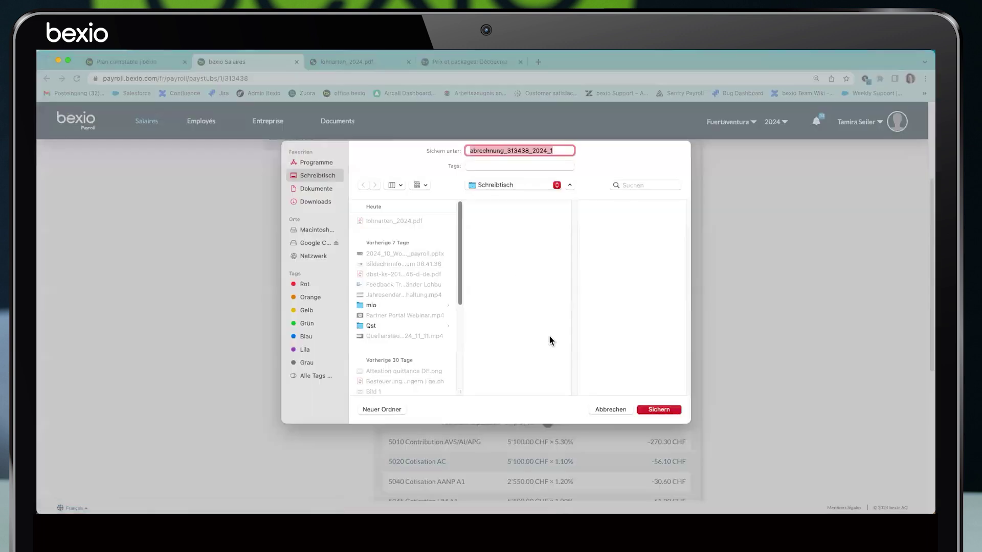
left_click(654, 410)
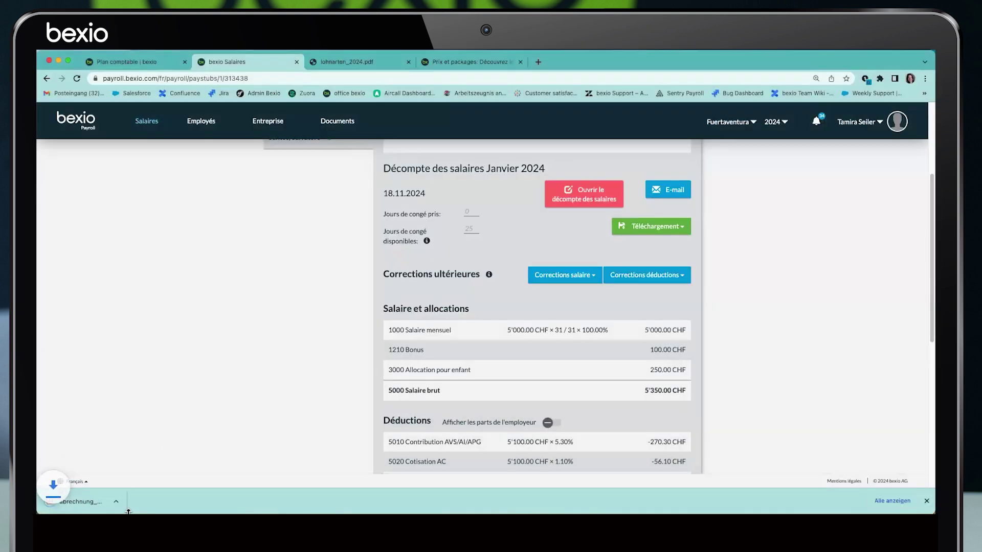
left_click(136, 502)
left_click(151, 481)
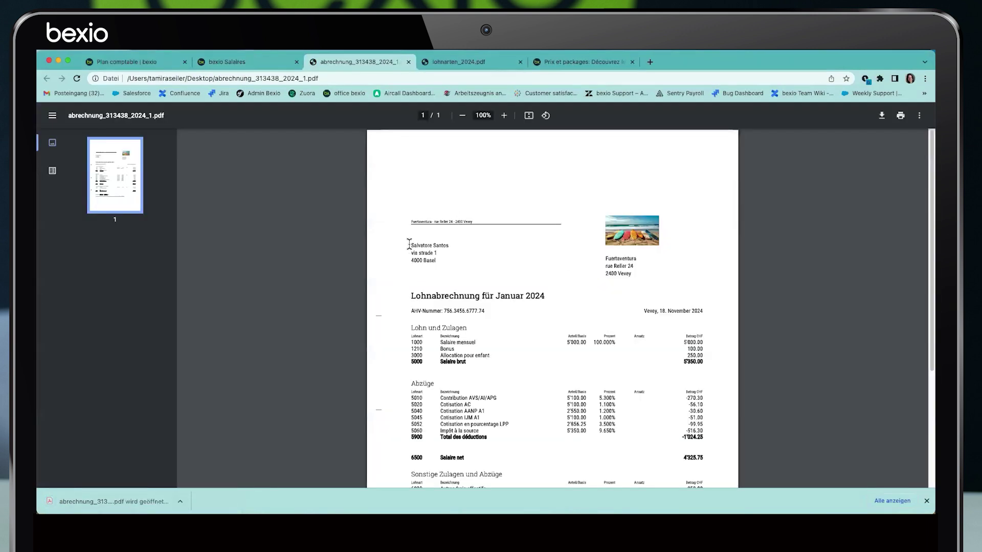
Review the address and Lohn und Zulagen section in the PDF, then close it
left_click_drag(409, 241, 437, 262)
left_click_drag(604, 258, 647, 277)
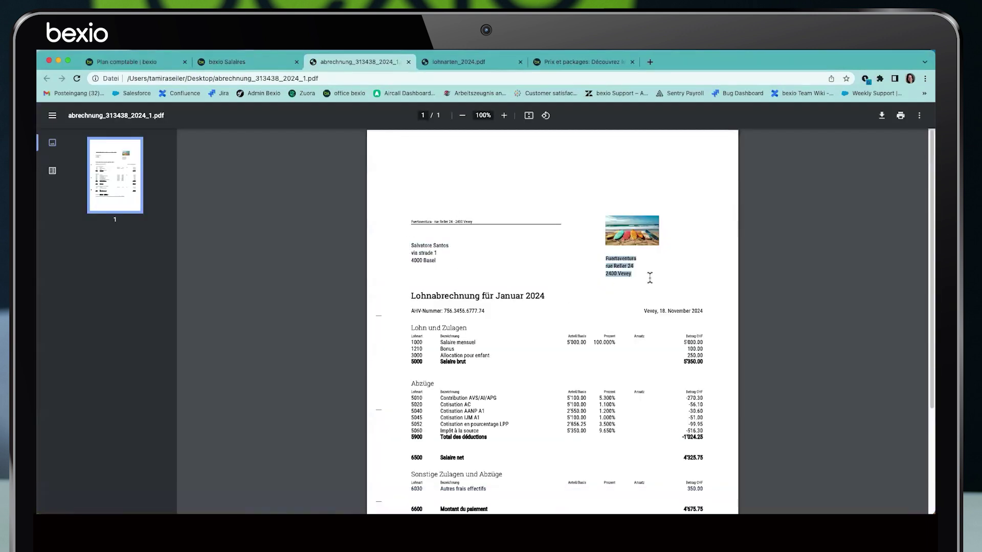
scroll(603, 275, "down", 3)
left_click_drag(412, 184, 483, 188)
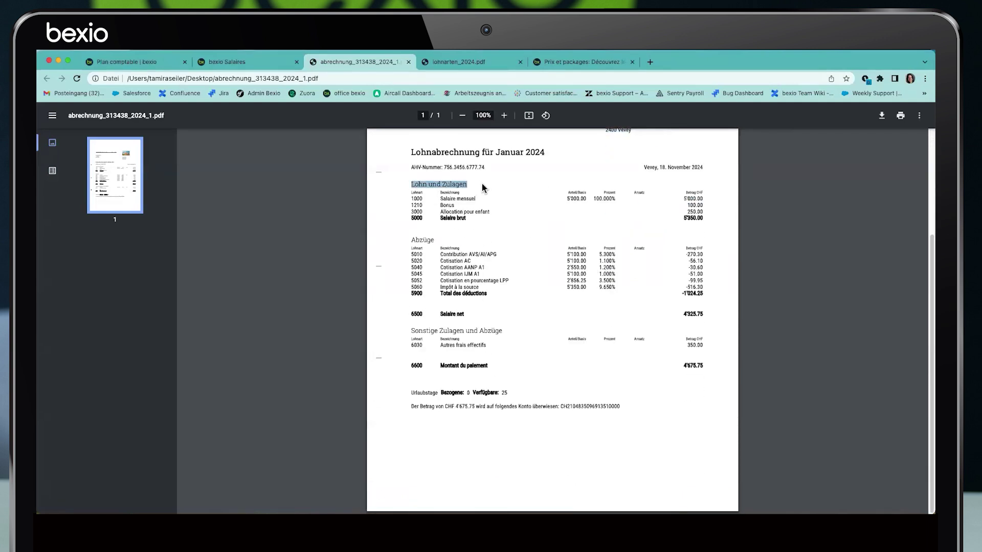
left_click(409, 62)
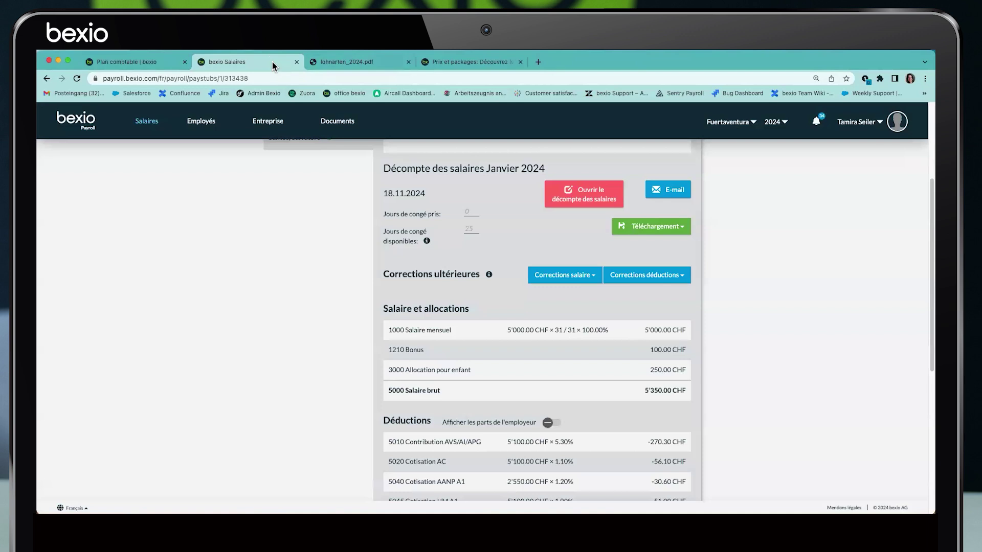
Reopen the January payslip and change the employee's language to Français
left_click(576, 205)
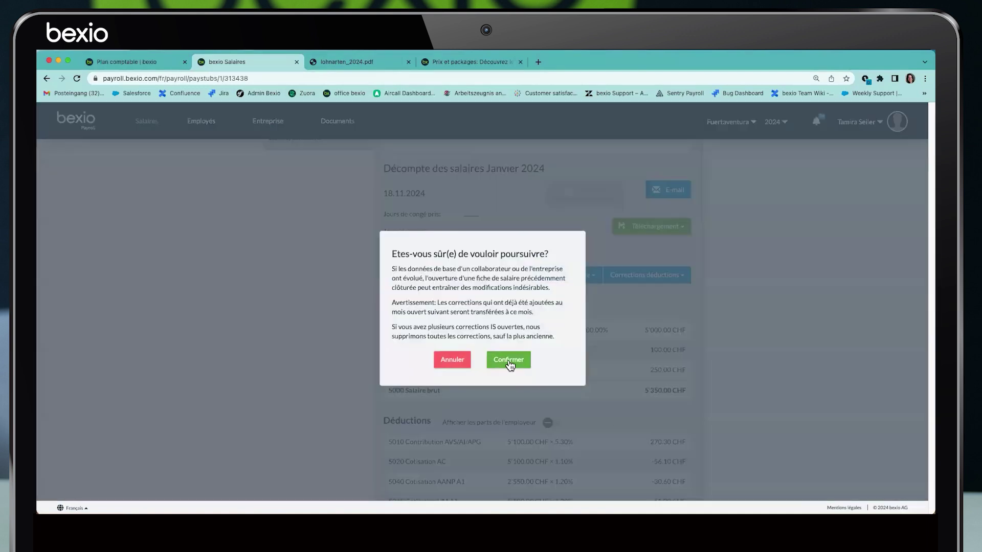
left_click(509, 361)
scroll(636, 213, "up", 5)
left_click(638, 265)
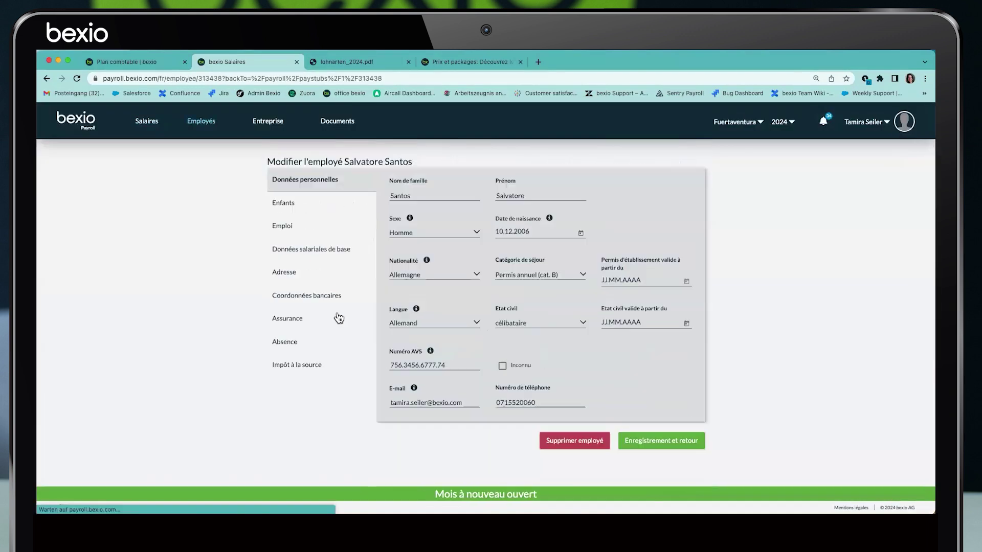
left_click(417, 385)
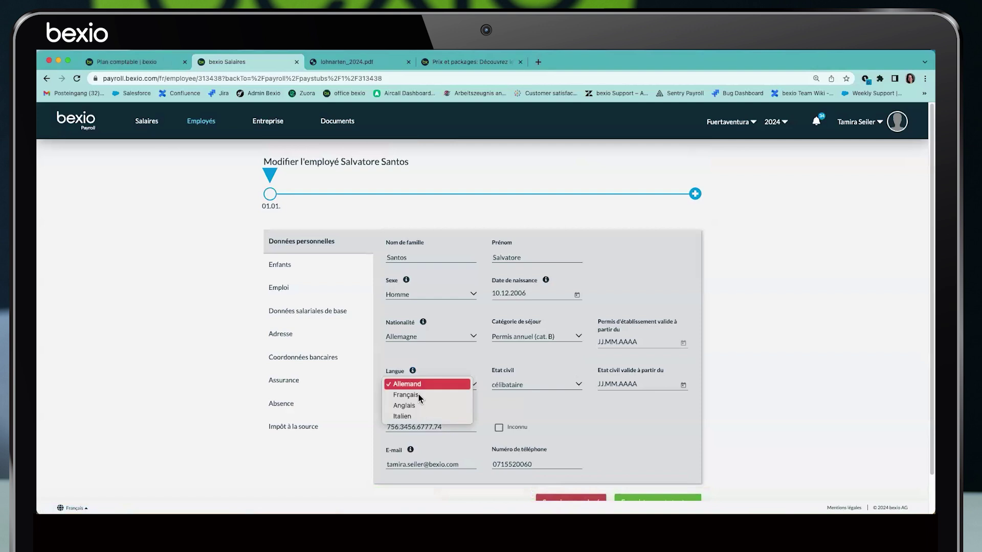
left_click(406, 395)
scroll(563, 440, "down", 1)
left_click(647, 460)
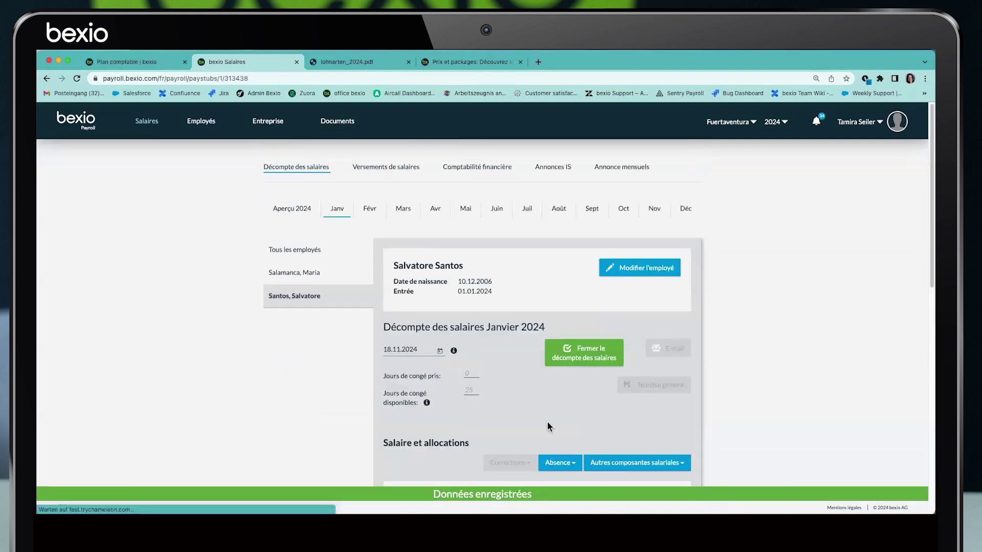
Close the payslip again and download and open the French PDF version
left_click(591, 353)
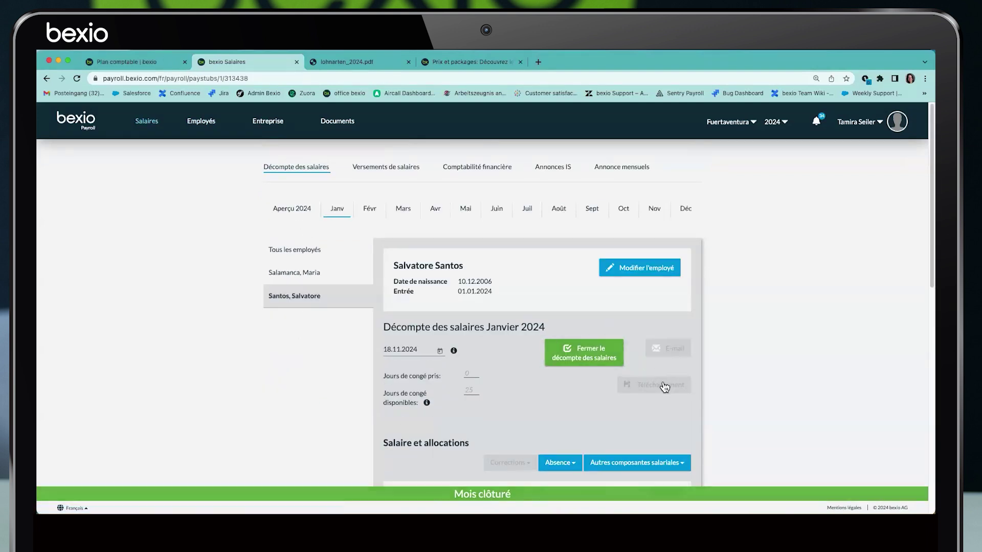
left_click(677, 390)
left_click(634, 428)
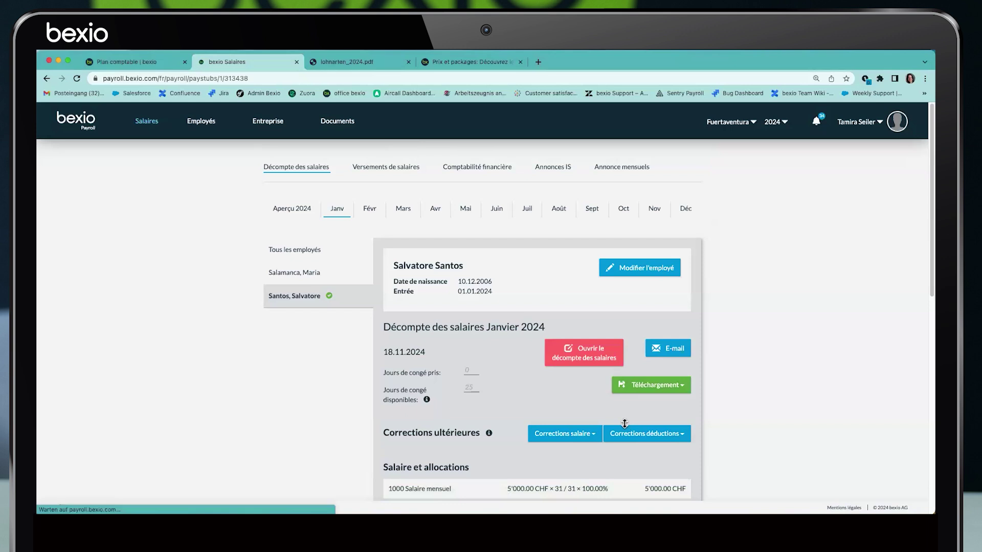
left_click(659, 410)
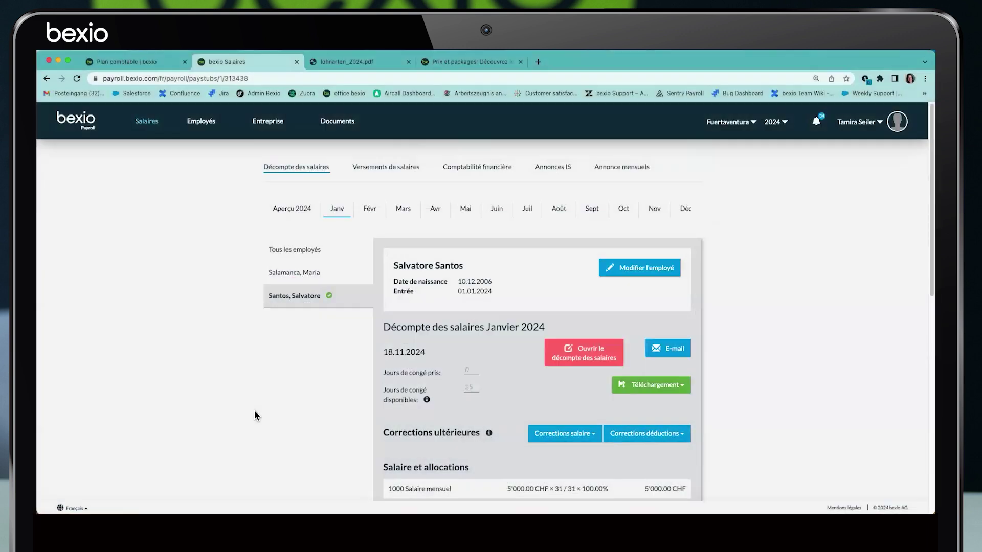
left_click(136, 502)
left_click(149, 484)
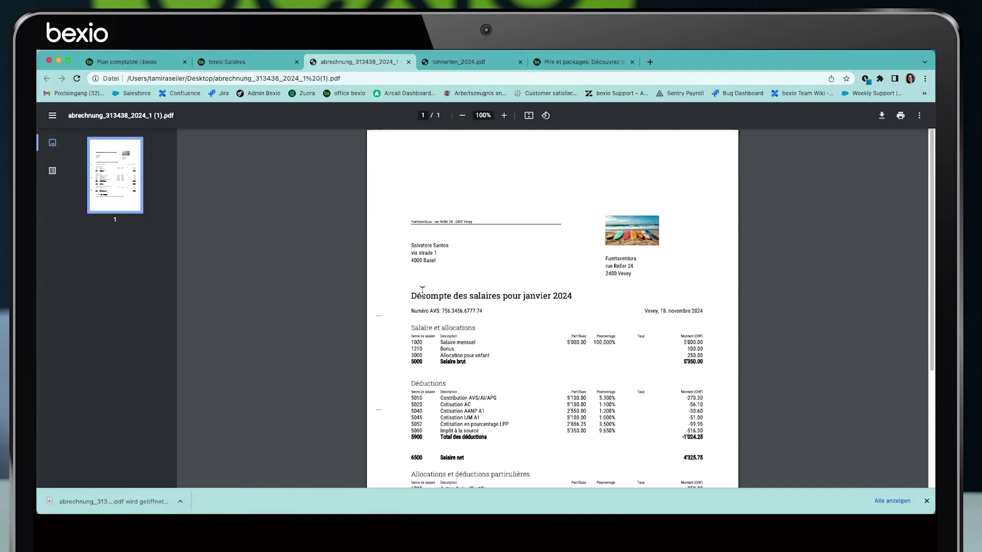
Zoom the French payslip PDF to 125%, checking the title and AVS number line
left_click_drag(412, 291, 581, 297)
left_click(449, 324)
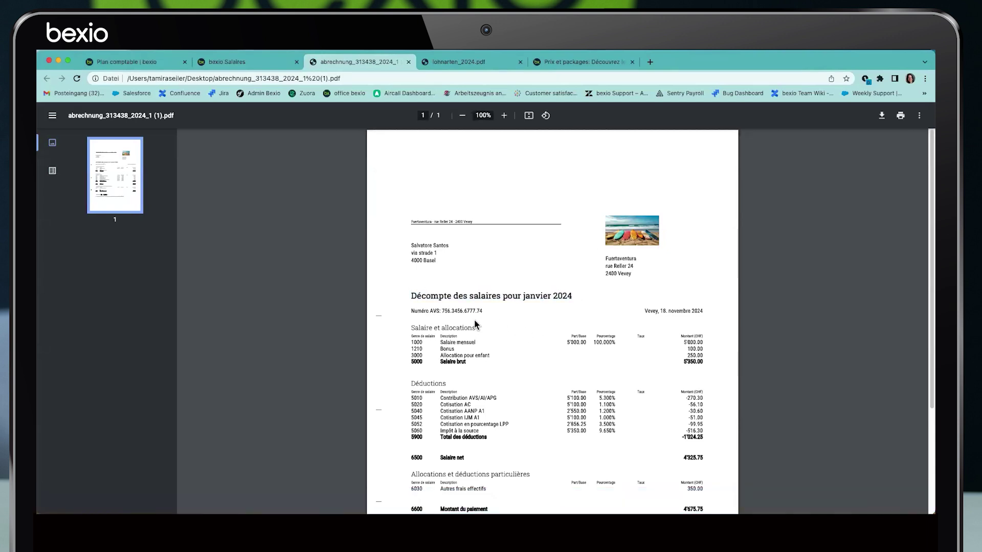
left_click_drag(413, 311, 495, 312)
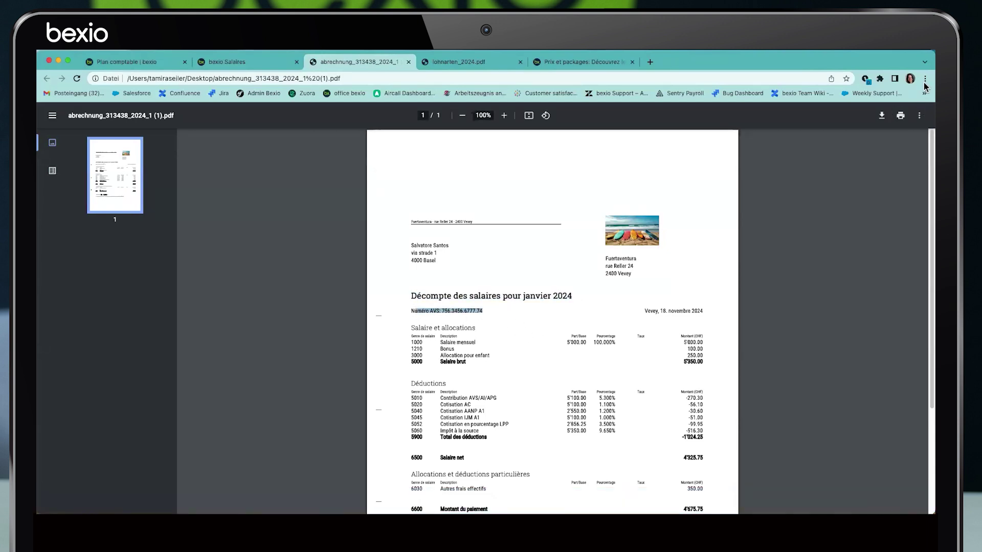
left_click(924, 79)
left_click(893, 180)
left_click(893, 180)
left_click(614, 281)
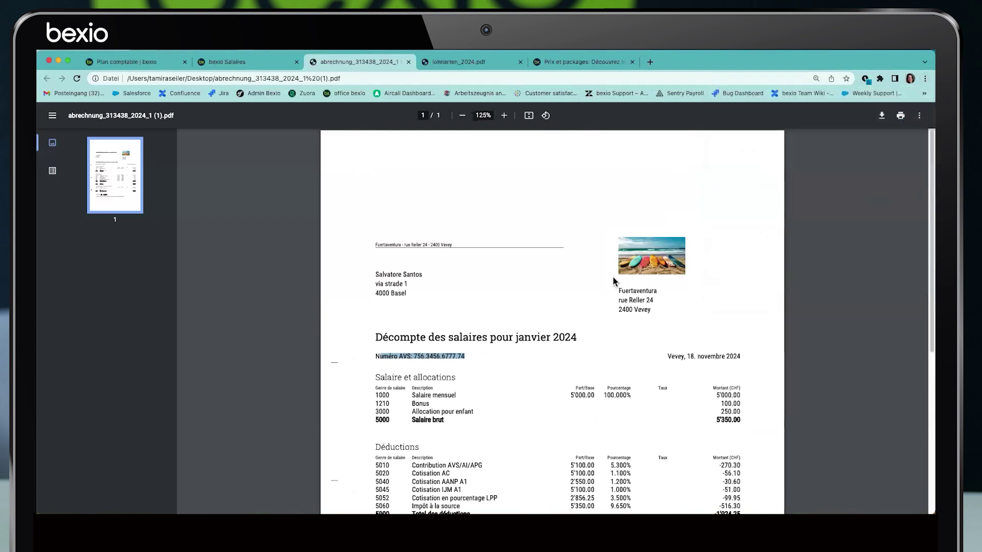
scroll(639, 307, "down", 1)
left_click_drag(668, 326, 743, 323)
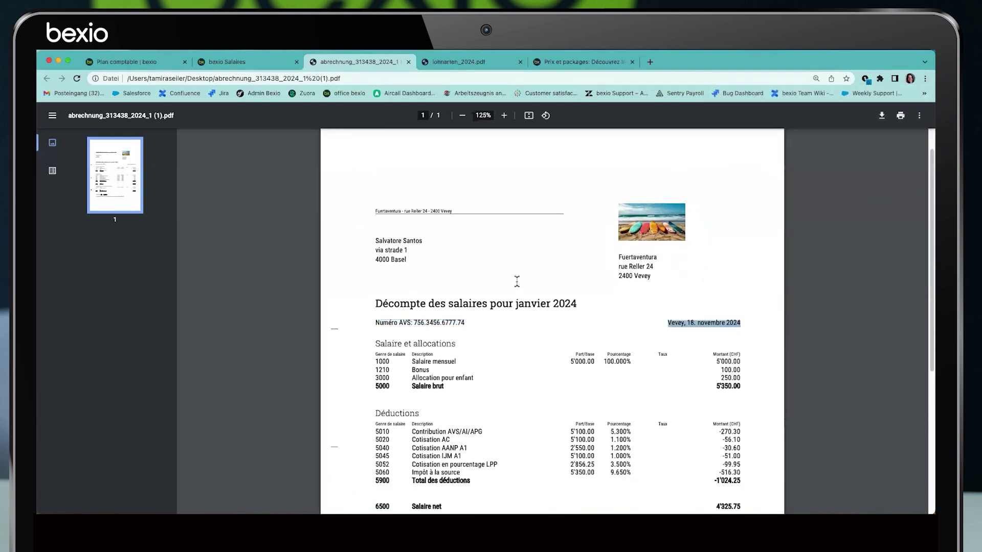
scroll(381, 313, "down", 1)
Review the salary, net salary, holiday and payment lines, then close both PDFs
left_click_drag(377, 308, 465, 314)
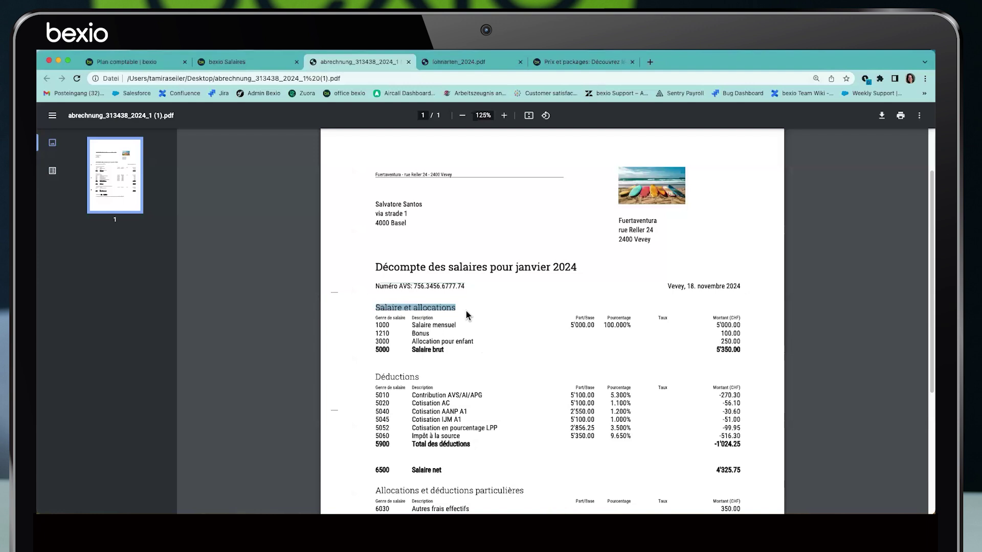
scroll(397, 339, "down", 5)
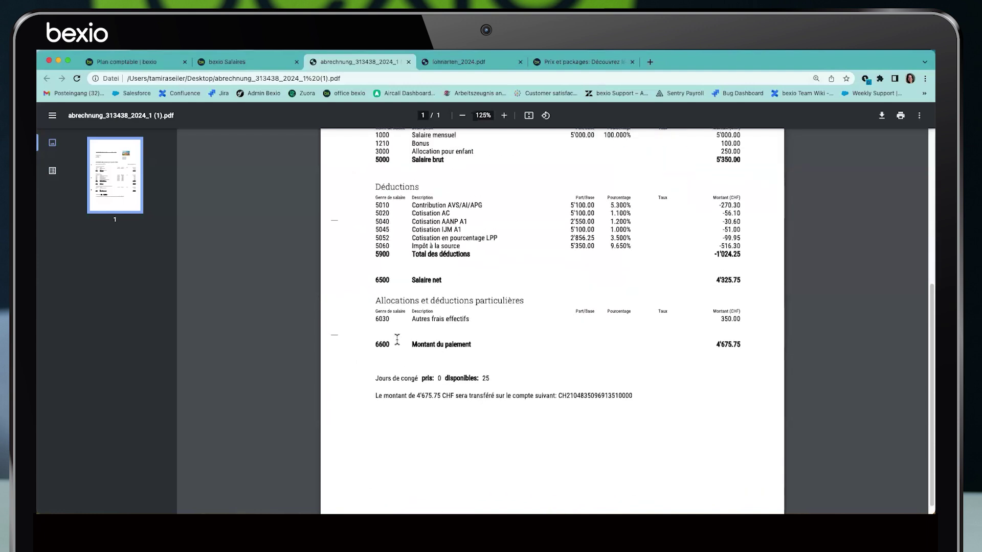
left_click_drag(377, 184, 477, 250)
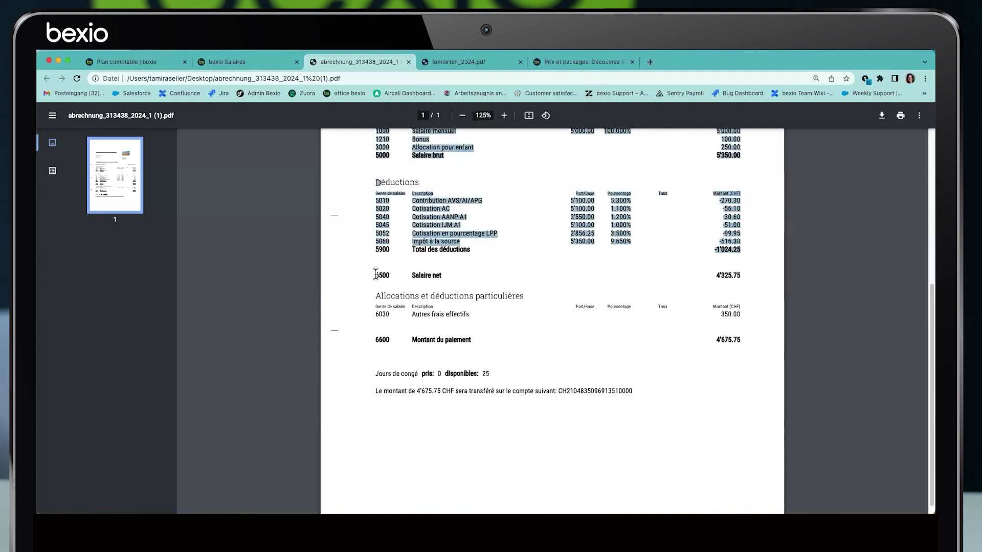
left_click_drag(376, 275, 475, 274)
left_click_drag(374, 296, 532, 297)
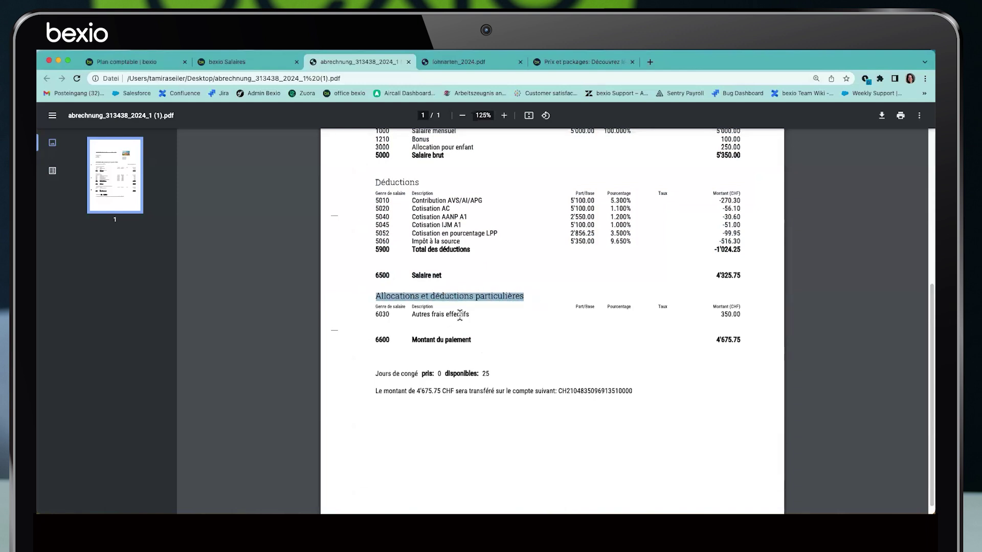
left_click_drag(376, 374, 518, 375)
left_click(517, 375)
left_click_drag(375, 391, 658, 404)
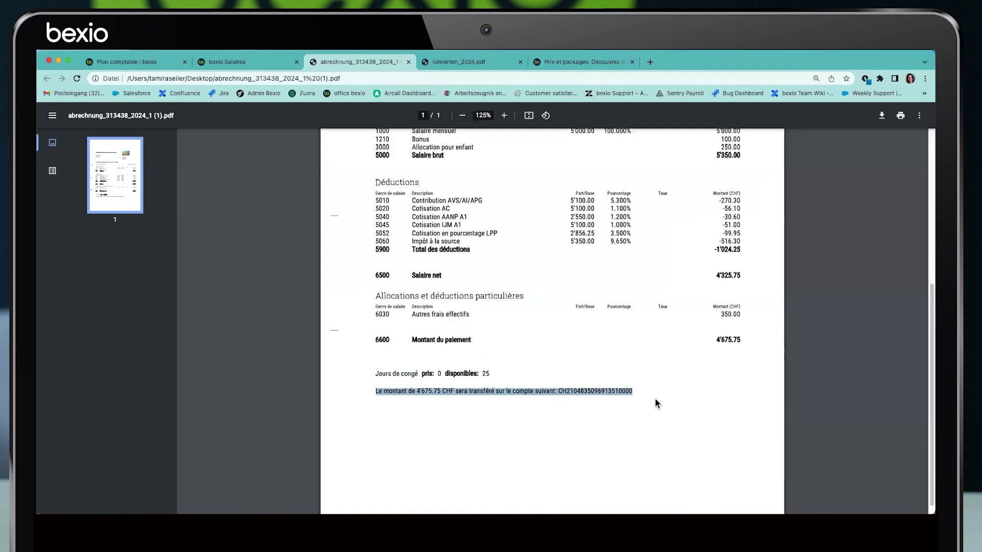
left_click(520, 62)
left_click(409, 62)
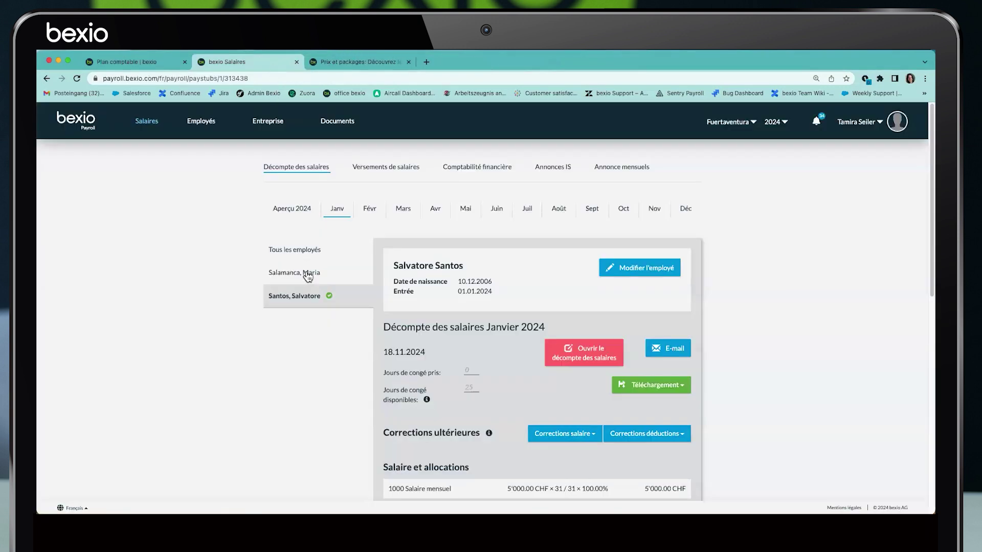
E-mail the first employee's January 2024 payslip
left_click(306, 274)
left_click(573, 350)
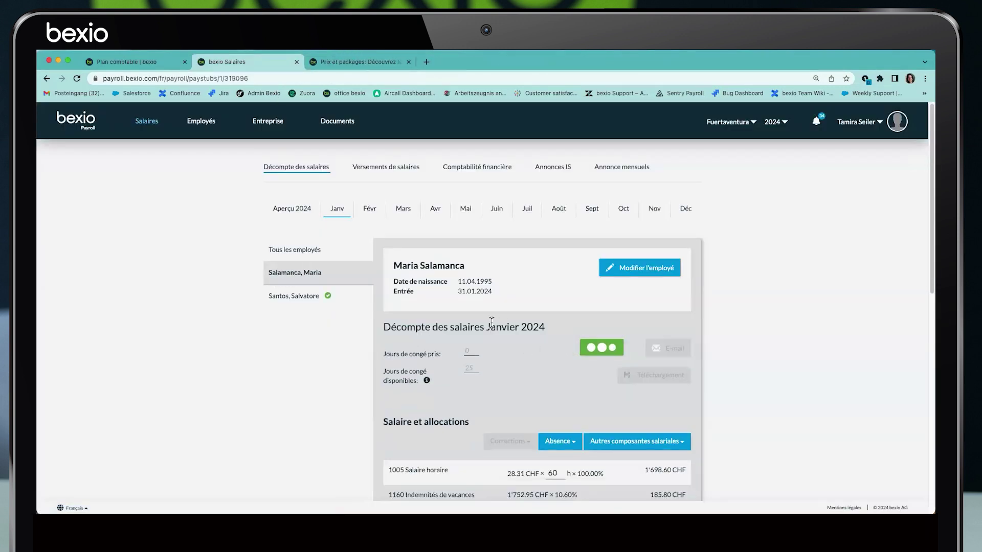
left_click(675, 349)
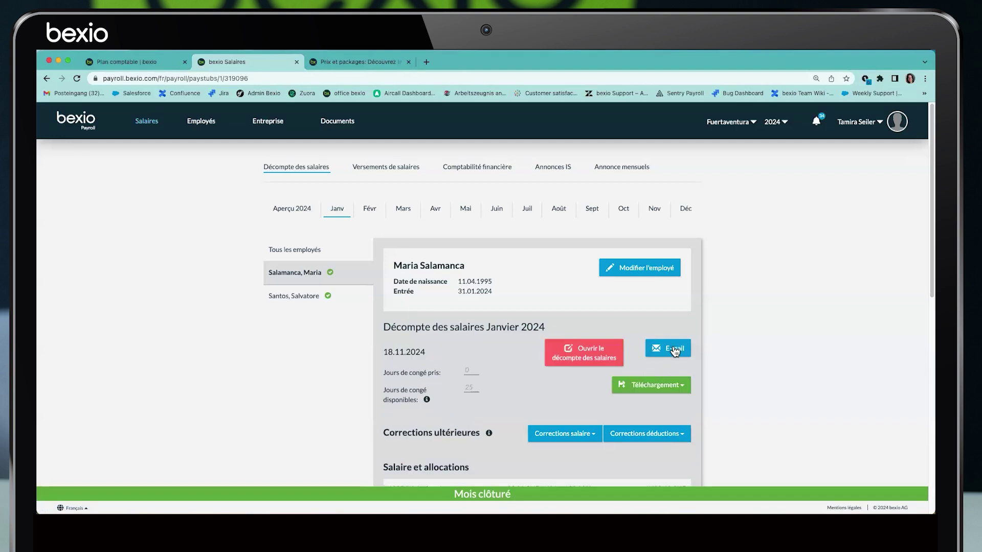
Show the January 2024 salary payouts of 1'432.00 and 4'372.20 CHF
left_click(303, 250)
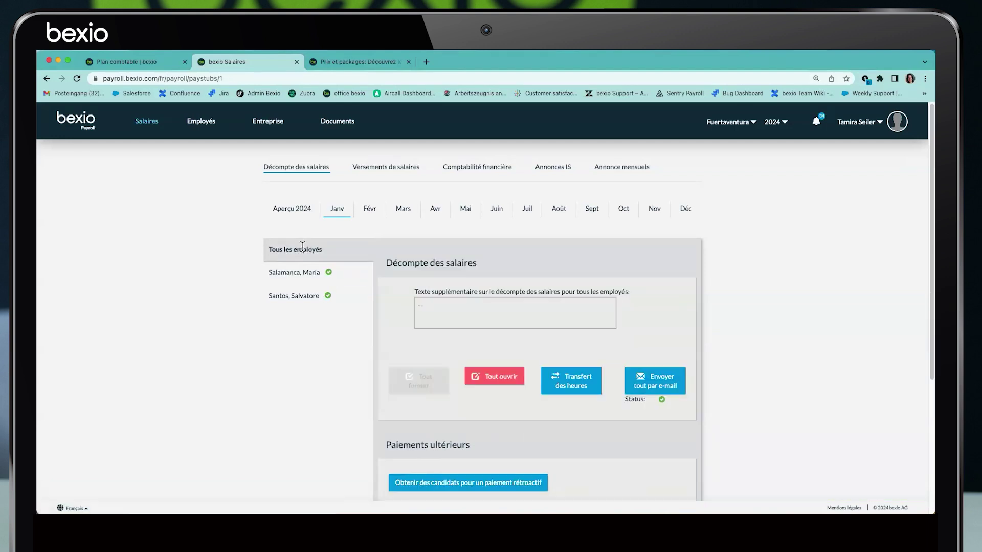
mouse_move(660, 386)
left_click(392, 170)
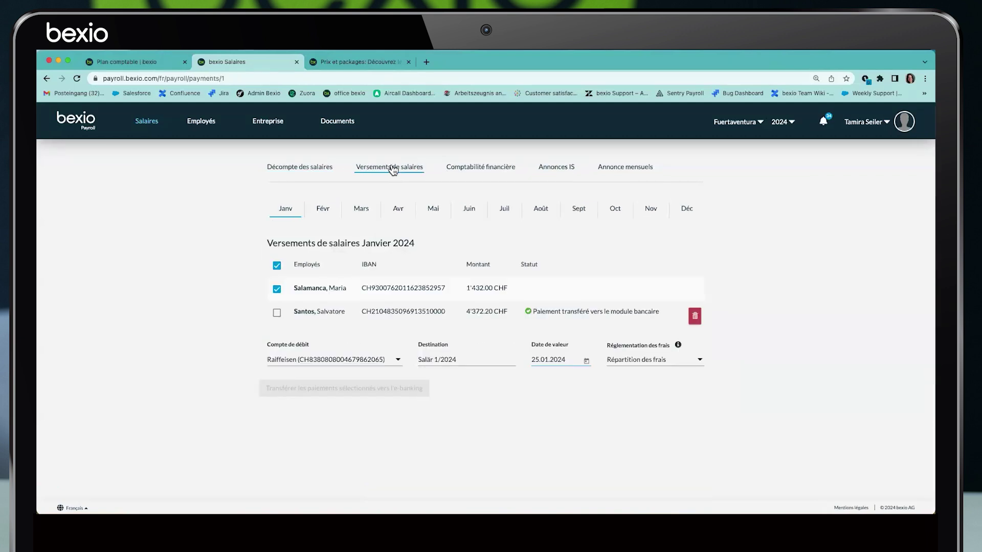
Reset the second employee's transferred payment and set the value date to 18.11.2024
left_click(695, 316)
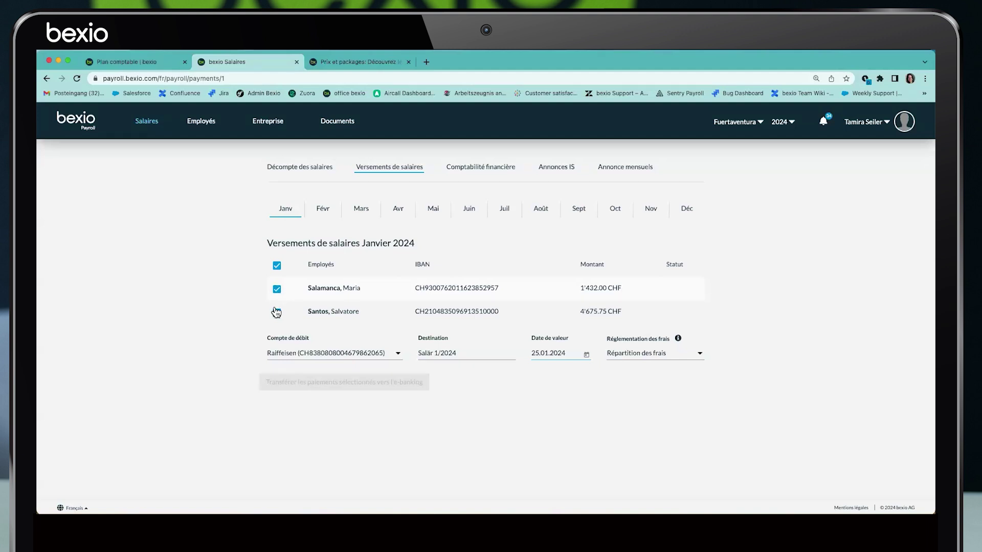
mouse_move(292, 380)
left_click(586, 358)
left_click(671, 186)
left_click(672, 186)
left_click(671, 186)
left_click(671, 186)
left_click(671, 186)
left_click(671, 186)
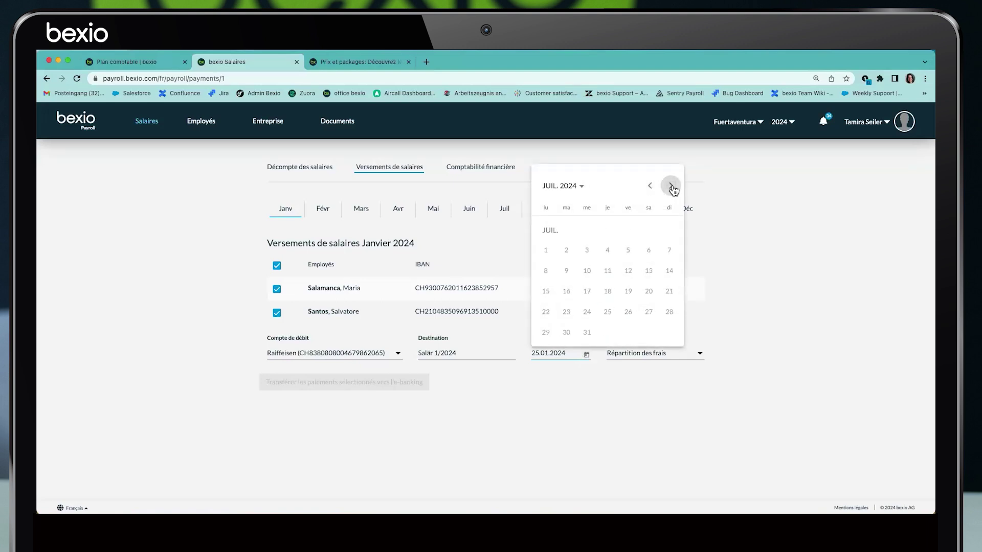
left_click(671, 186)
left_click(671, 186)
left_click(671, 186)
left_click(671, 186)
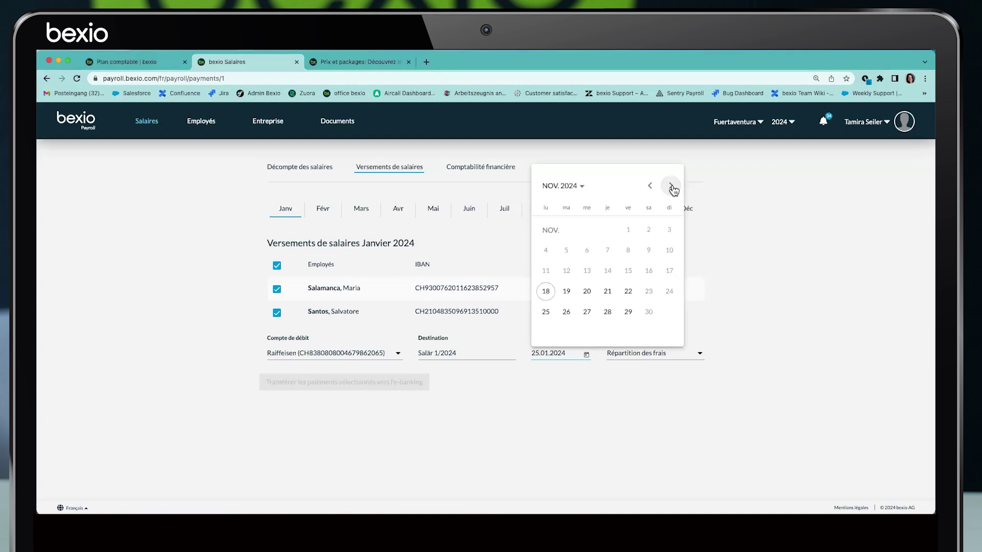
left_click(545, 291)
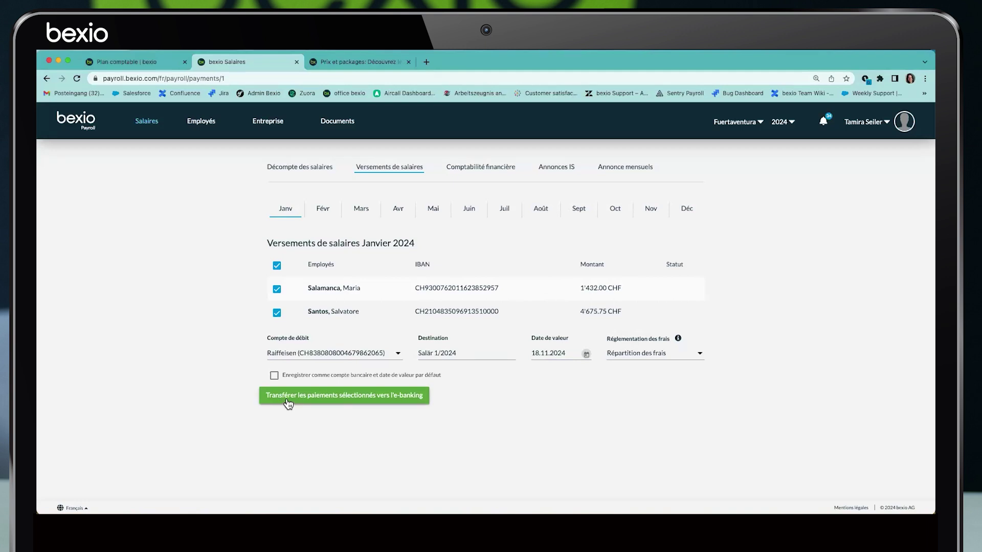
Transfer both January salary payments to e-banking and go to bexio's Banking section
left_click(304, 396)
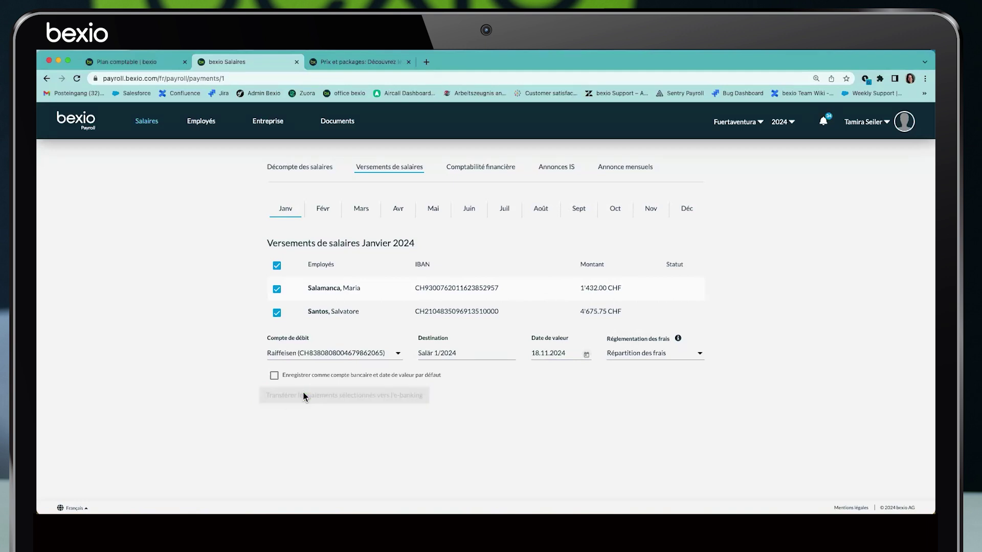
left_click(140, 63)
left_click(387, 162)
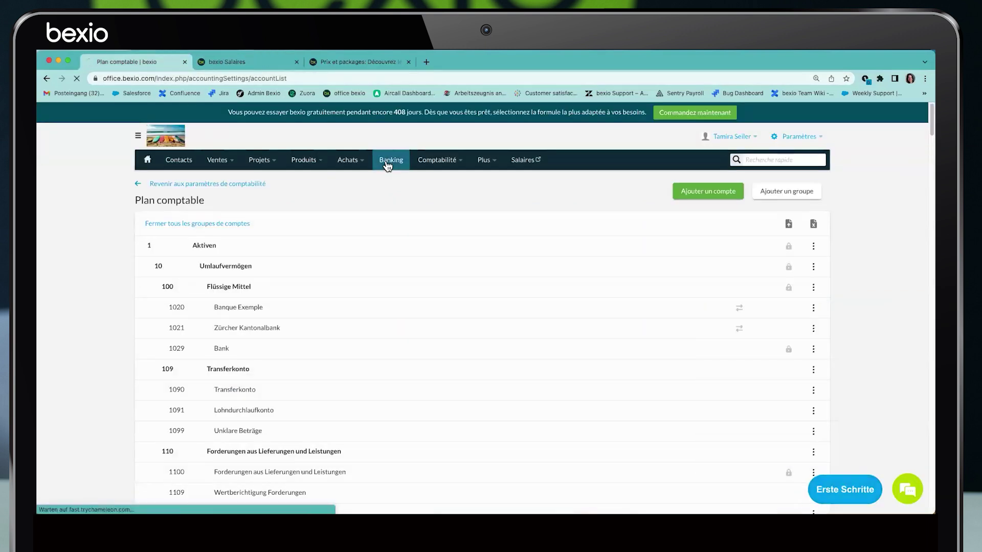
Select the two Salär 1/2024 Raiffeisen payments, 4'675.75 and 1'432.00 CHF
left_click(522, 422)
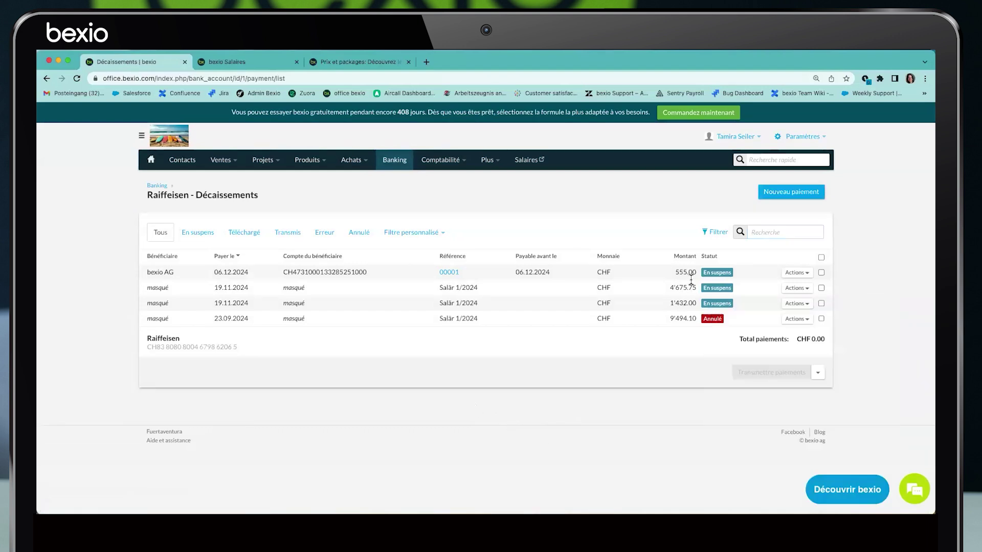
left_click_drag(218, 287, 168, 287)
left_click_drag(284, 287, 307, 293)
left_click(822, 289)
left_click(822, 304)
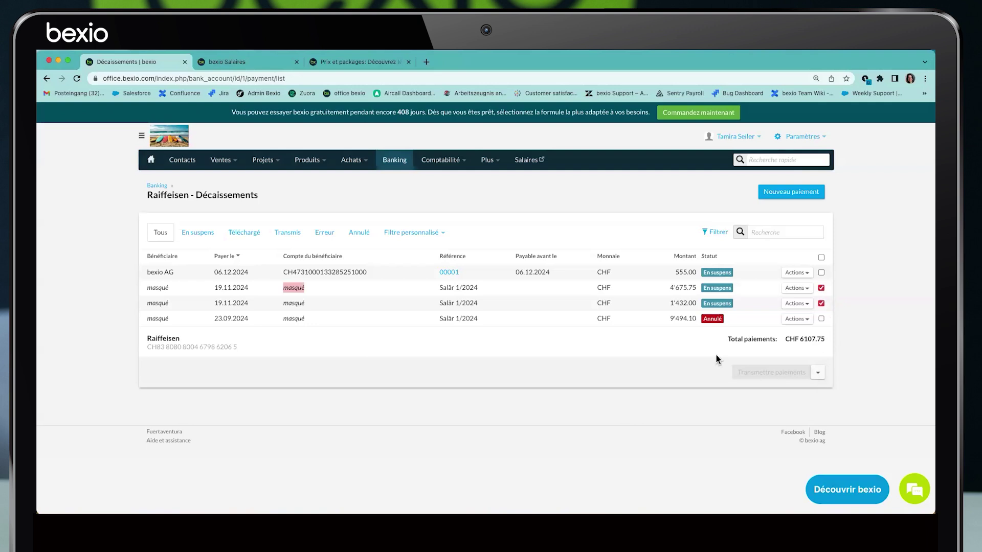
Transmit the provisional January 2024 payroll journal, dated 31.01.2024, to financial accounting
left_click(252, 65)
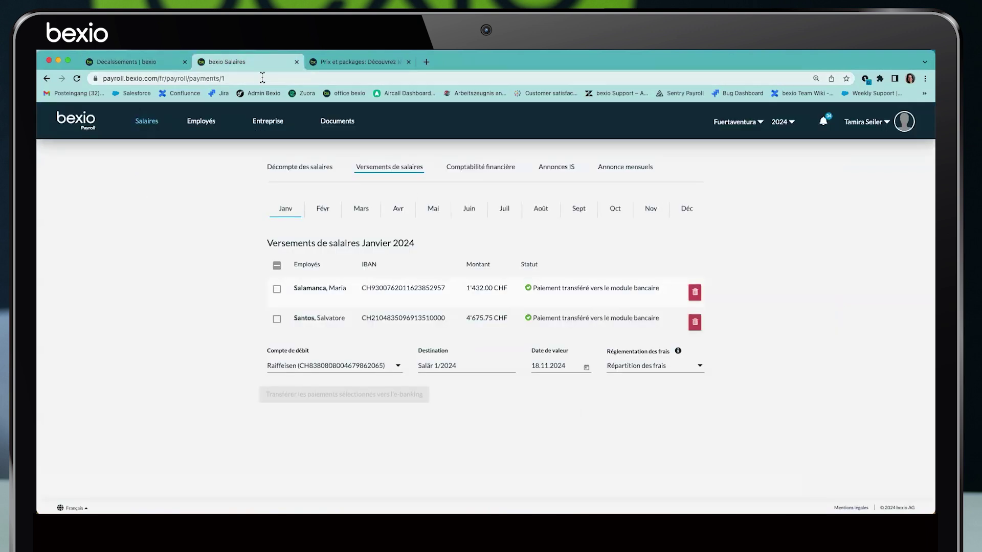
left_click(477, 171)
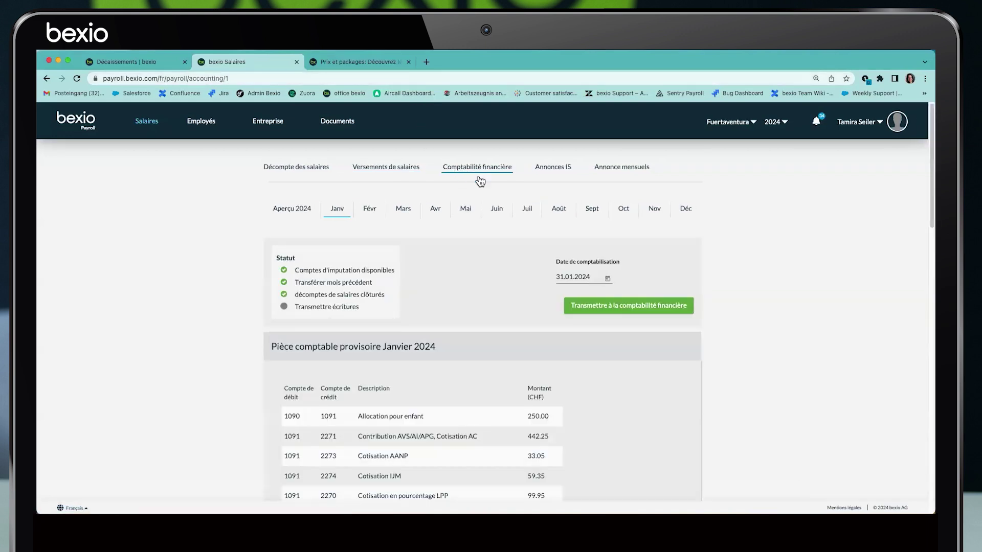
scroll(475, 206, "down", 3)
left_click_drag(270, 237, 437, 242)
scroll(448, 245, "down", 2)
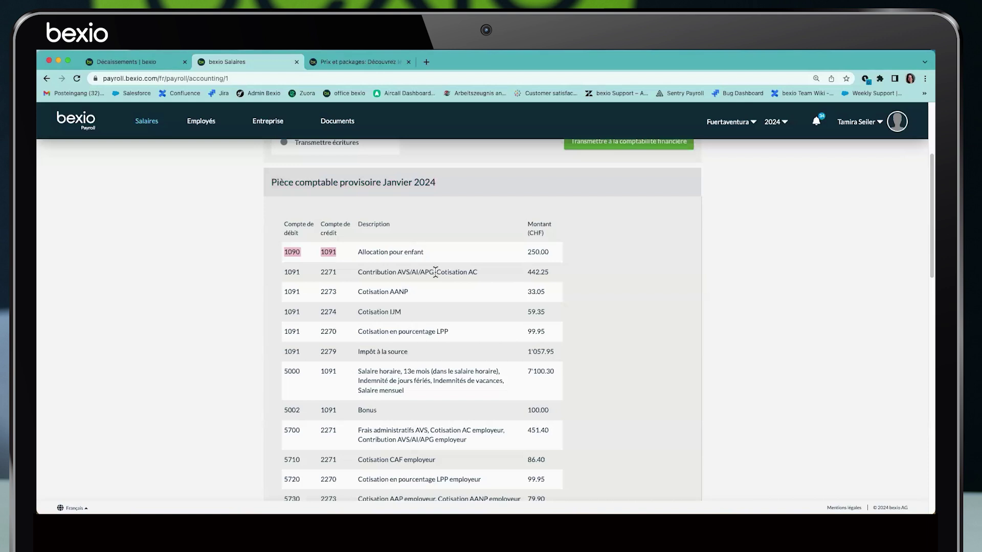
scroll(446, 272, "up", 2)
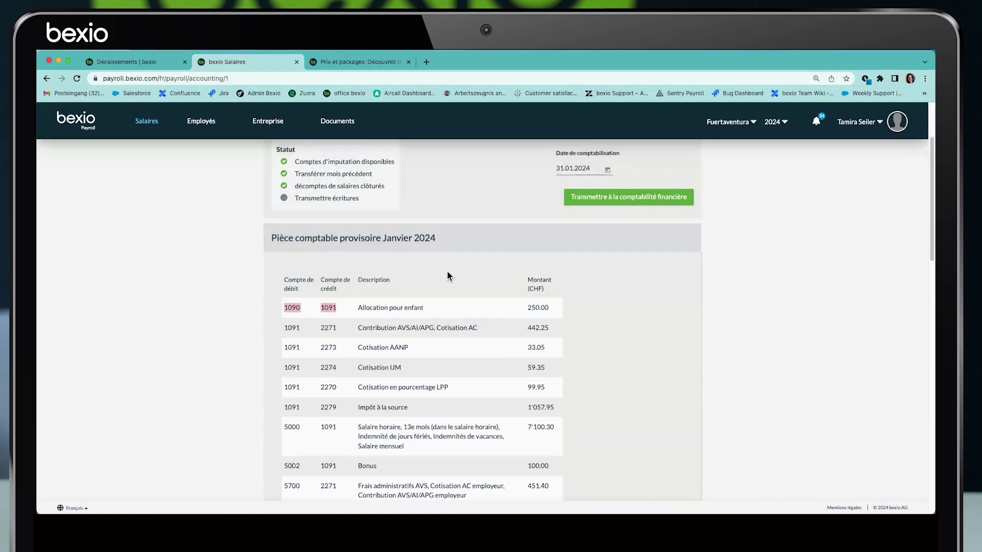
left_click(606, 198)
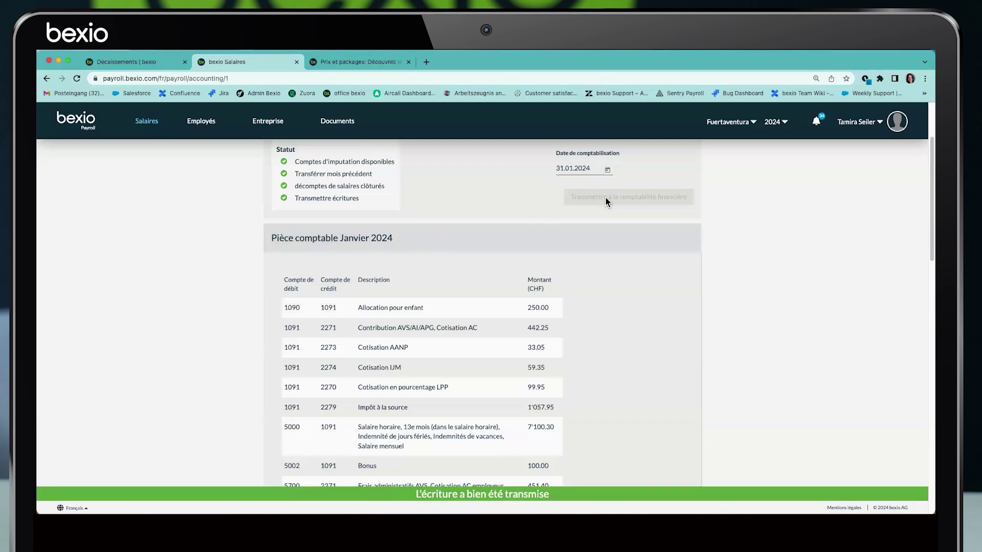
Show the accounting Journal report filtered to the 31.01.2024 salary entries, then return to payroll
left_click(169, 65)
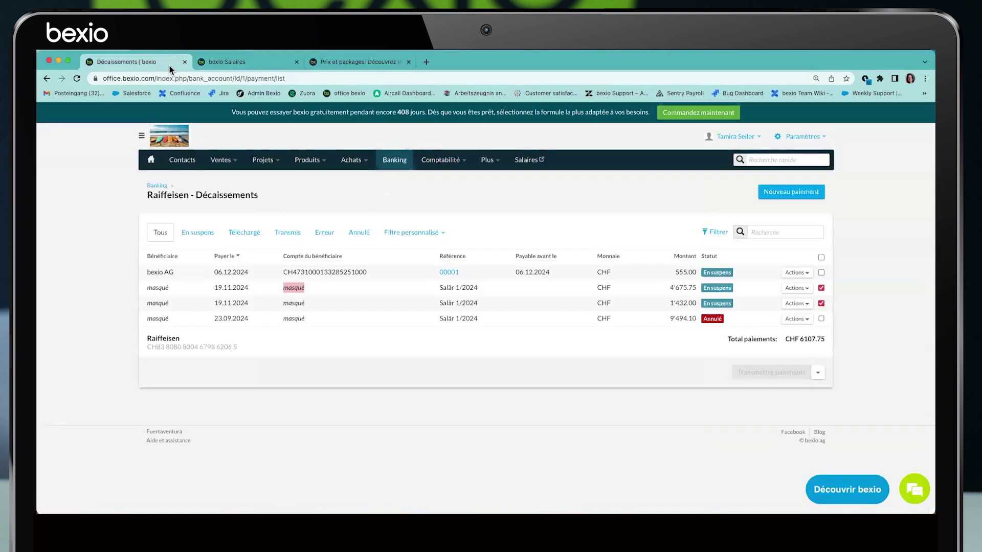
mouse_move(441, 160)
left_click(433, 227)
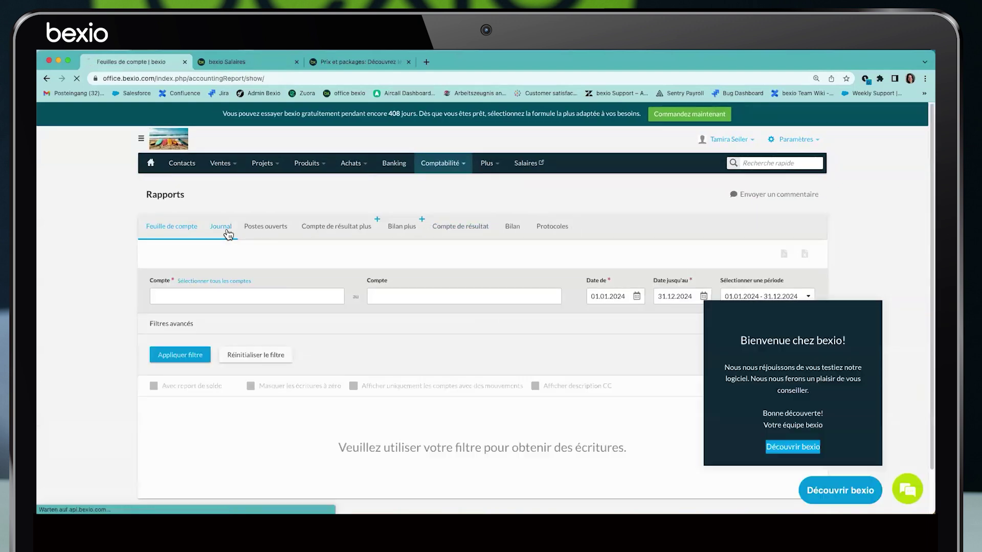
left_click(228, 235)
left_click(494, 250)
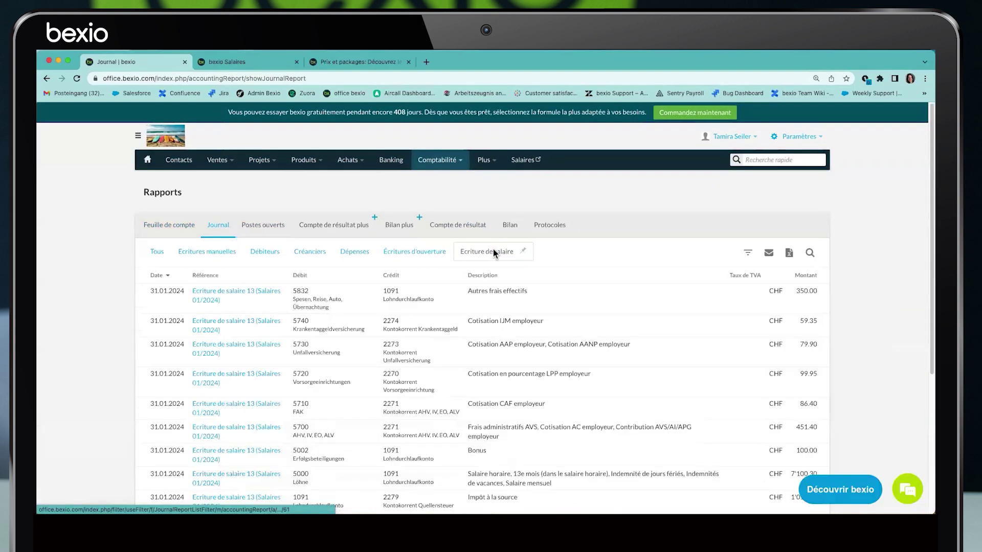
scroll(493, 249, "down", 3)
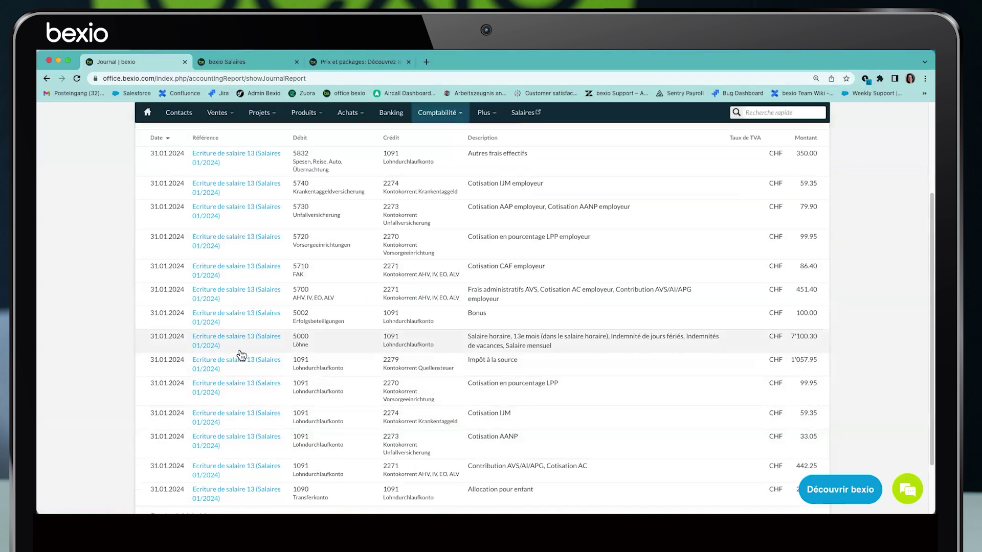
left_click(263, 62)
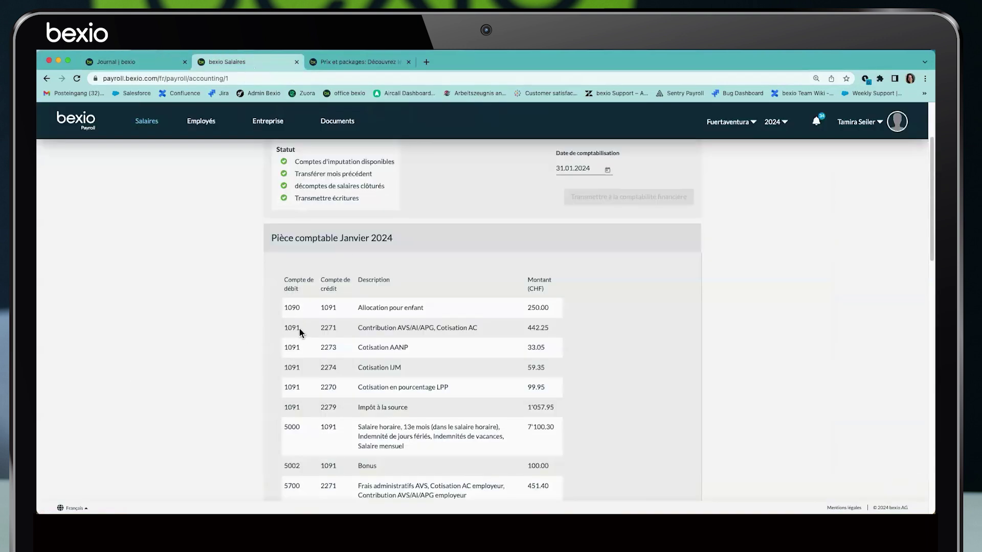
Preview January source-tax data: 541.65 CHF on 2'100.30 CHF salary, no announcements sent
scroll(299, 332, "down", 1)
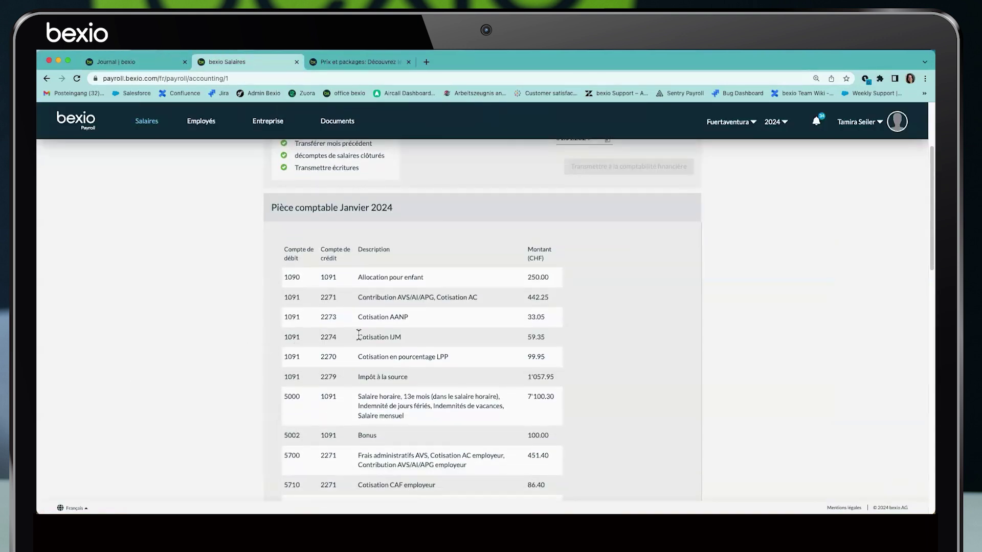
scroll(460, 256, "up", 5)
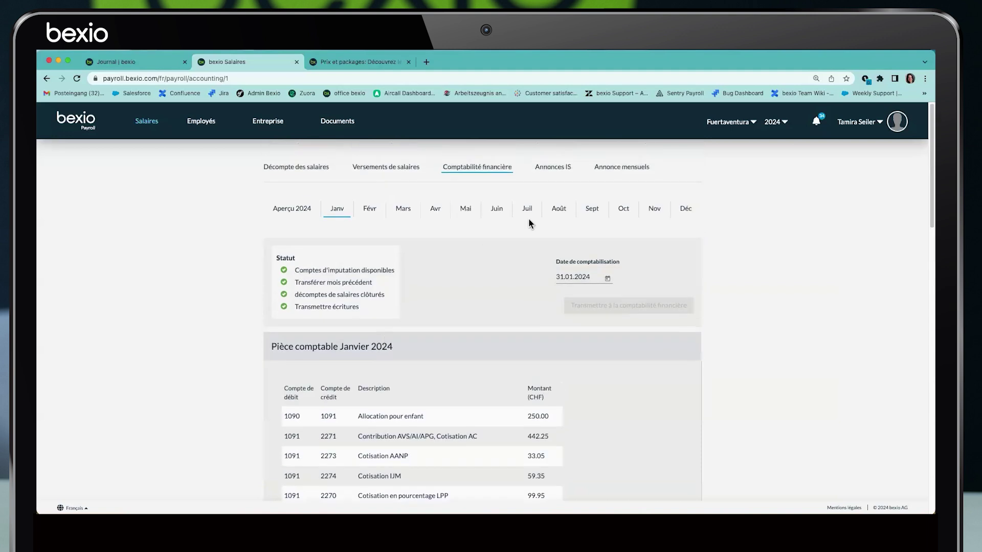
left_click(550, 174)
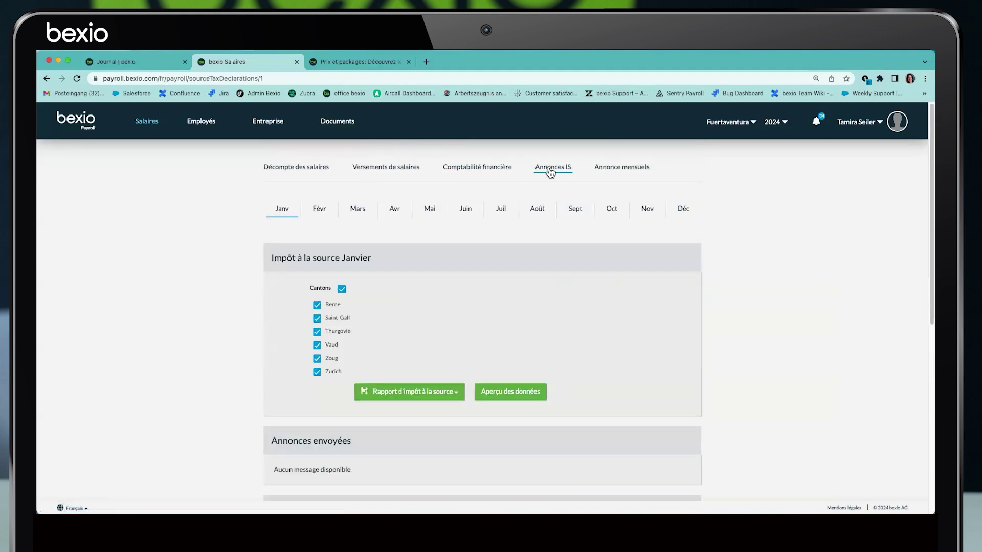
left_click(508, 395)
scroll(626, 310, "down", 4)
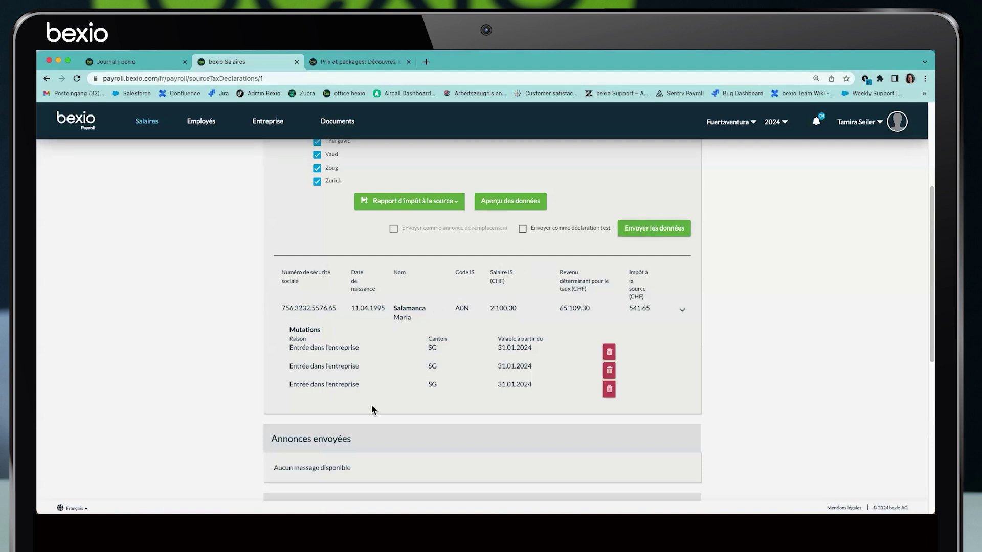
left_click_drag(270, 439, 357, 447)
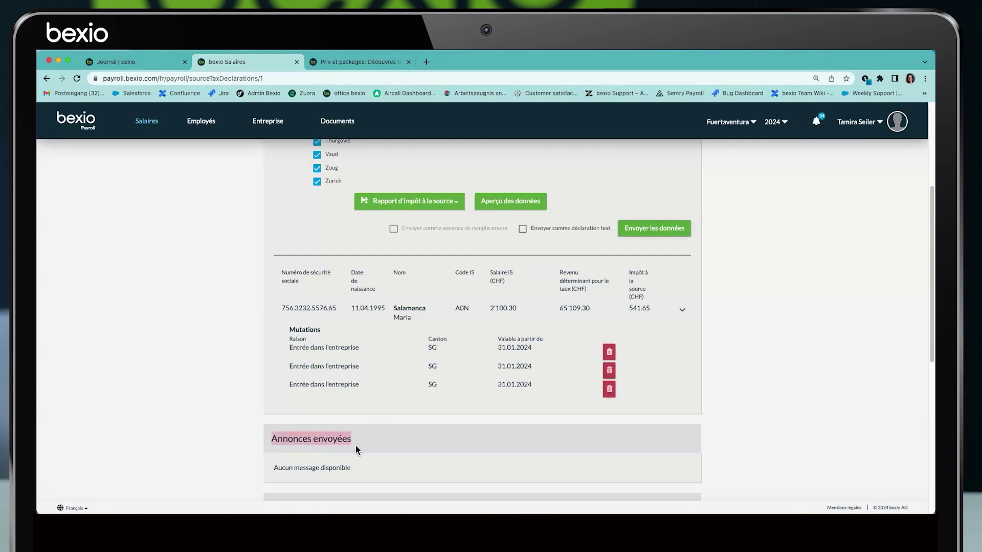
scroll(355, 446, "down", 1)
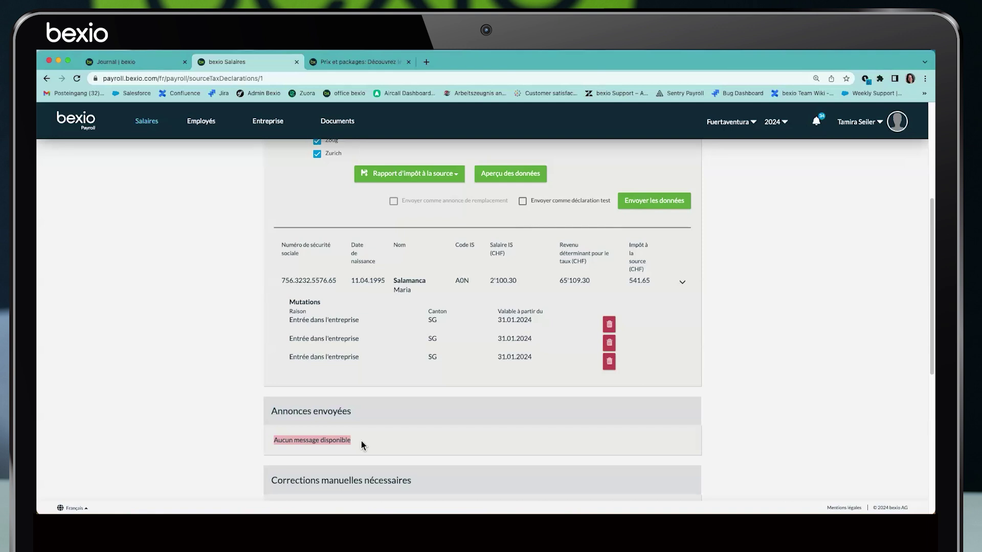
left_click(459, 178)
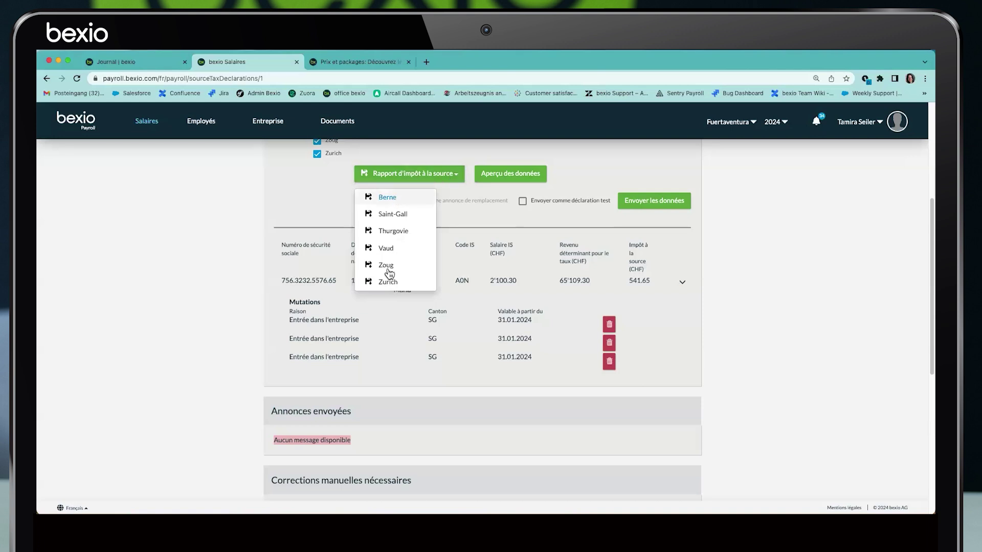
left_click(309, 192)
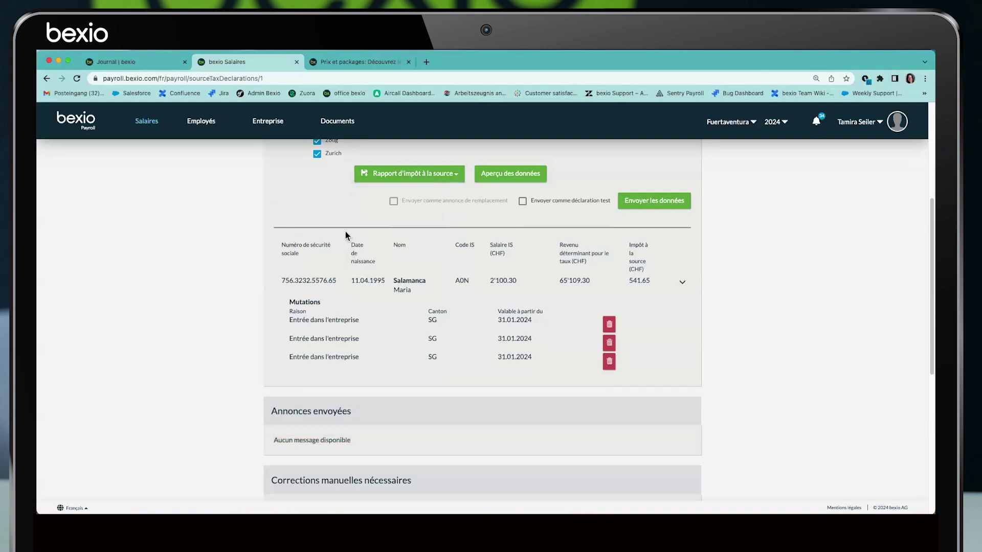
scroll(354, 280, "up", 4)
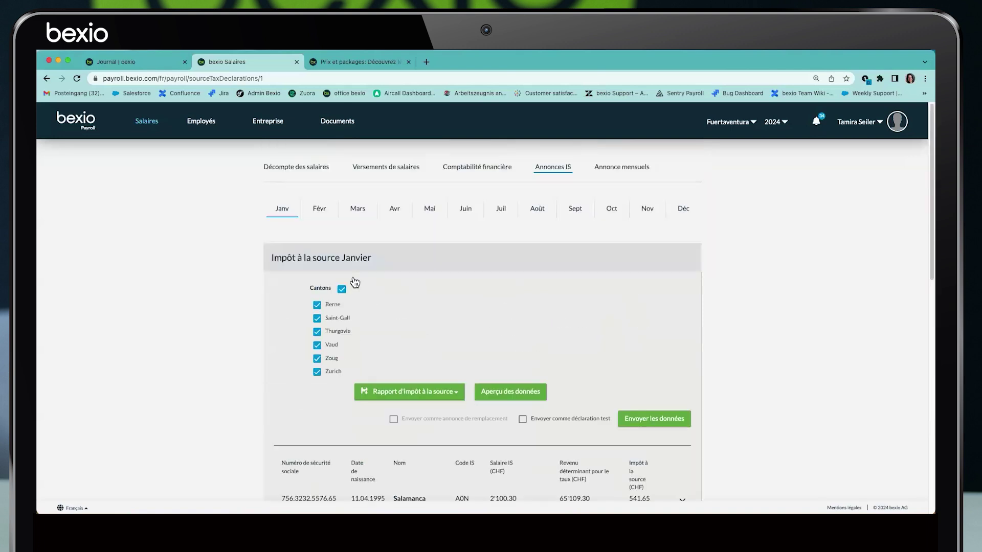
Review January's payslips, payouts, accounting entries, source-tax declarations and monthly reports
left_click(289, 171)
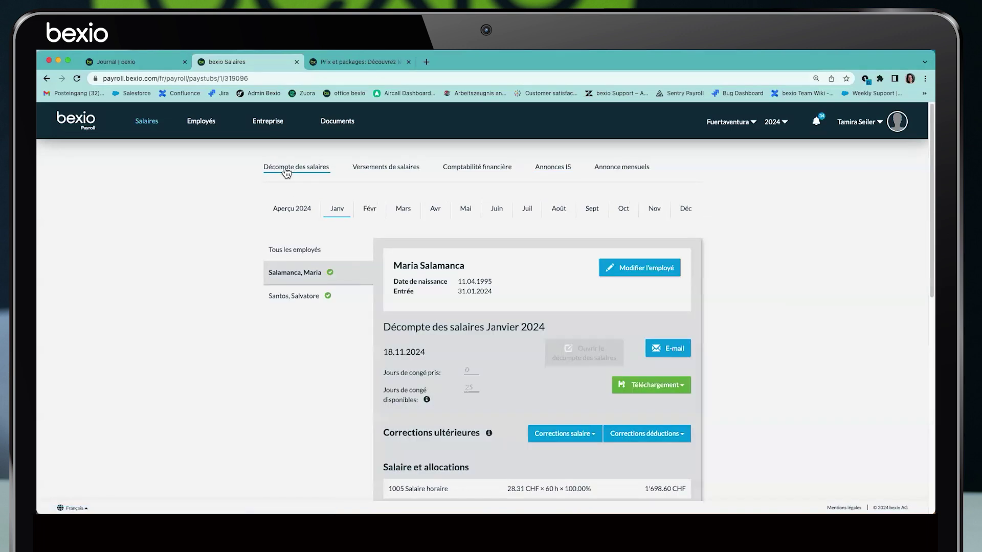
left_click(382, 170)
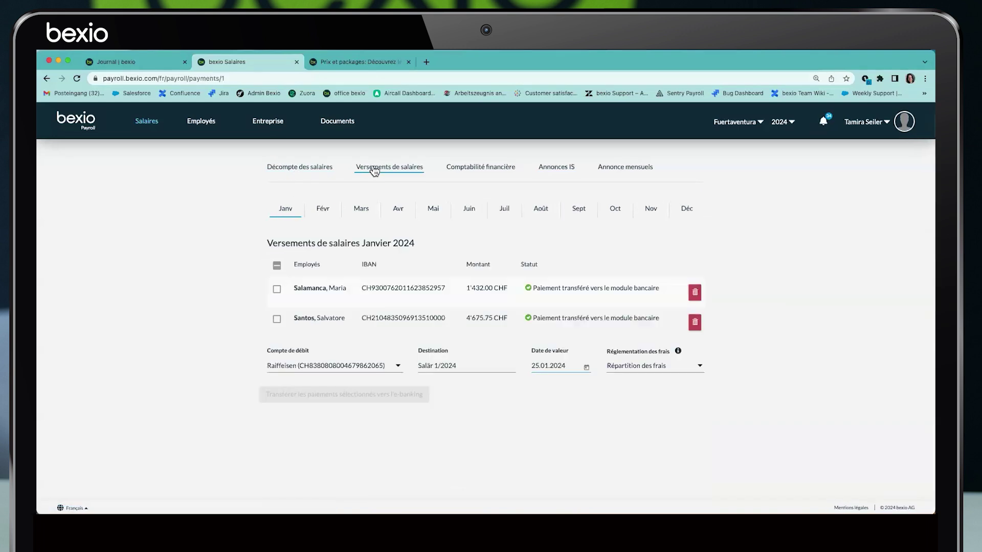
left_click(467, 171)
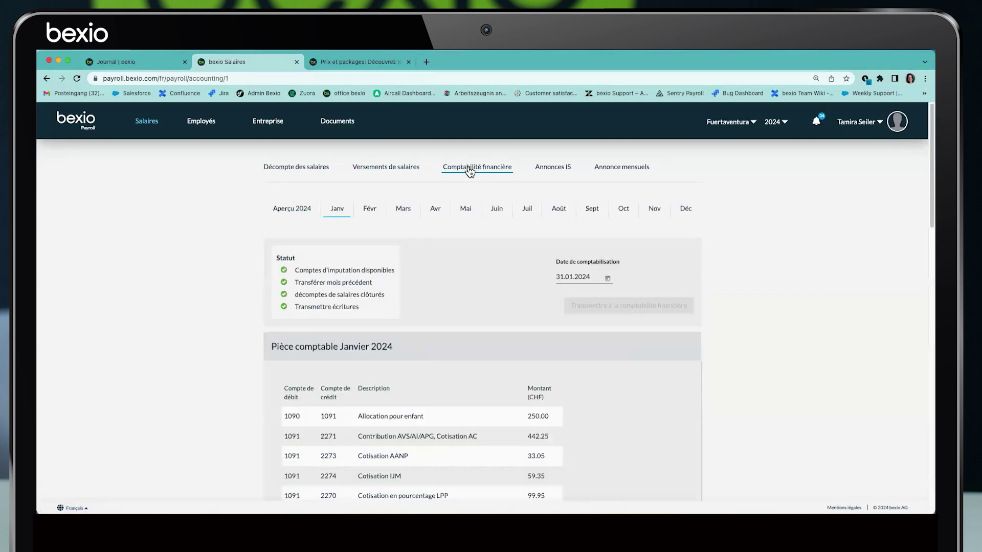
left_click(549, 172)
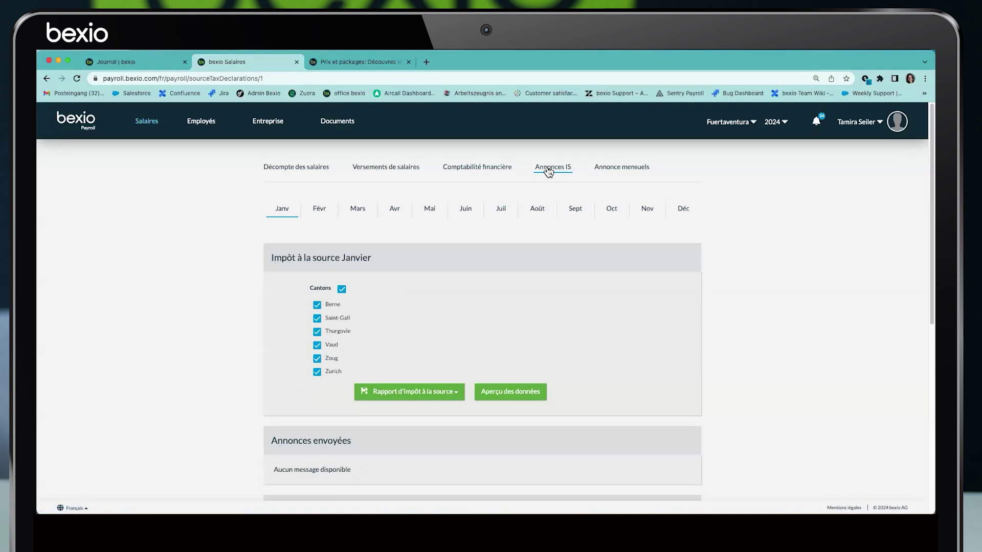
left_click(611, 169)
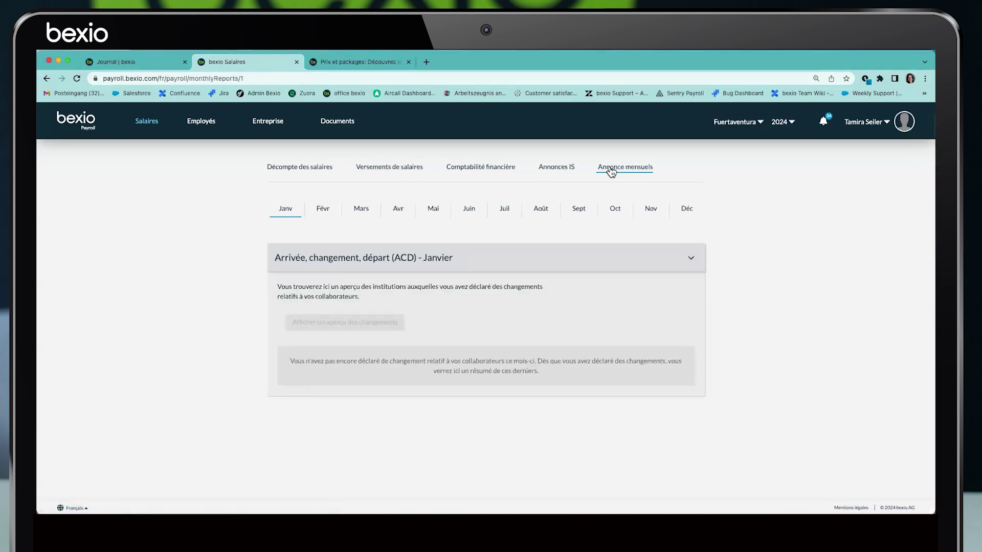
Preview June's employee-change report twice, finding it empty, then open Documents
left_click(474, 211)
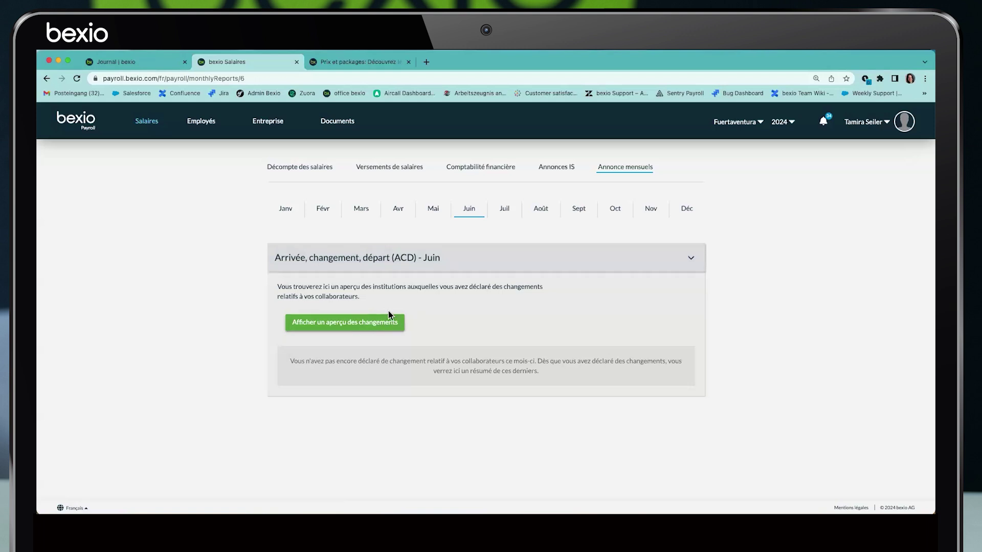
left_click(363, 325)
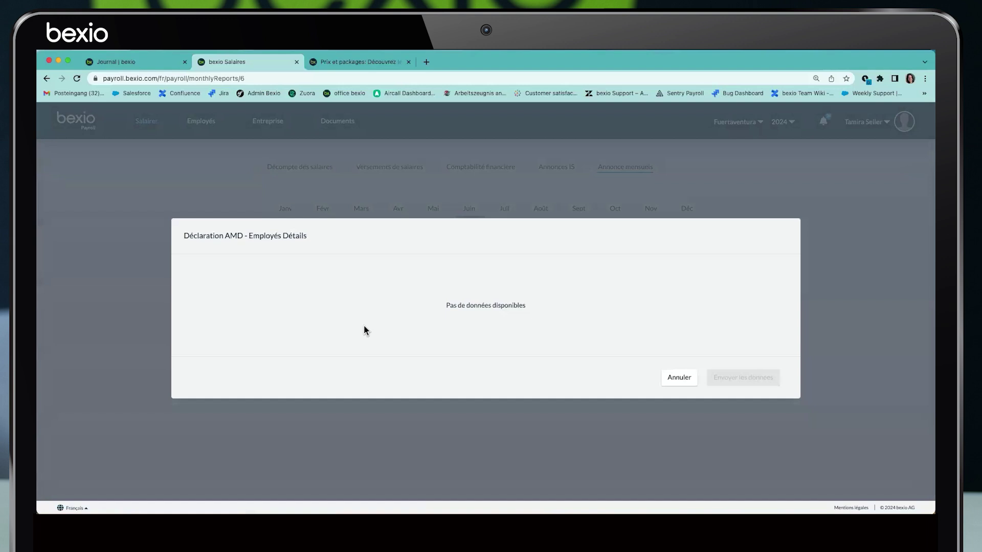
left_click(678, 378)
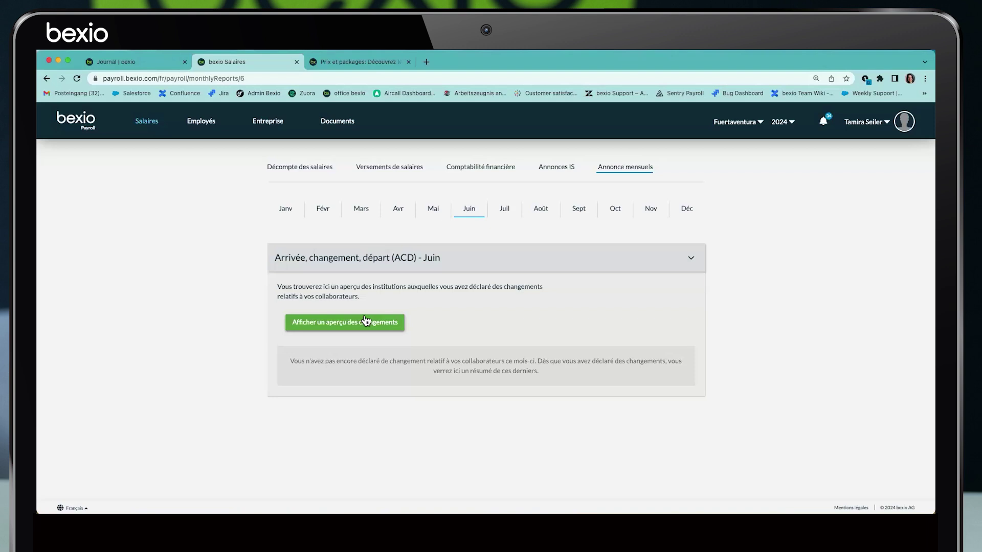
left_click(365, 322)
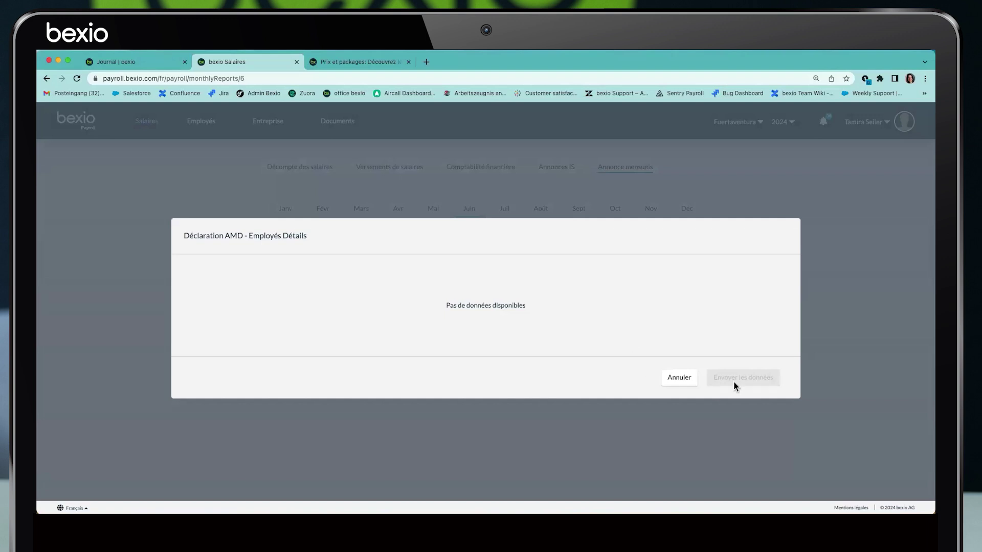
left_click(678, 379)
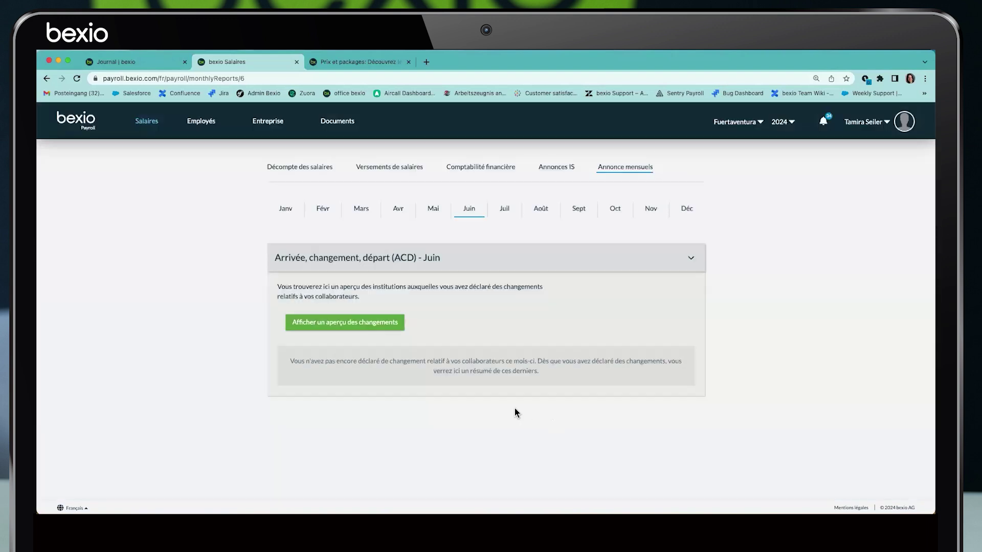
left_click(337, 122)
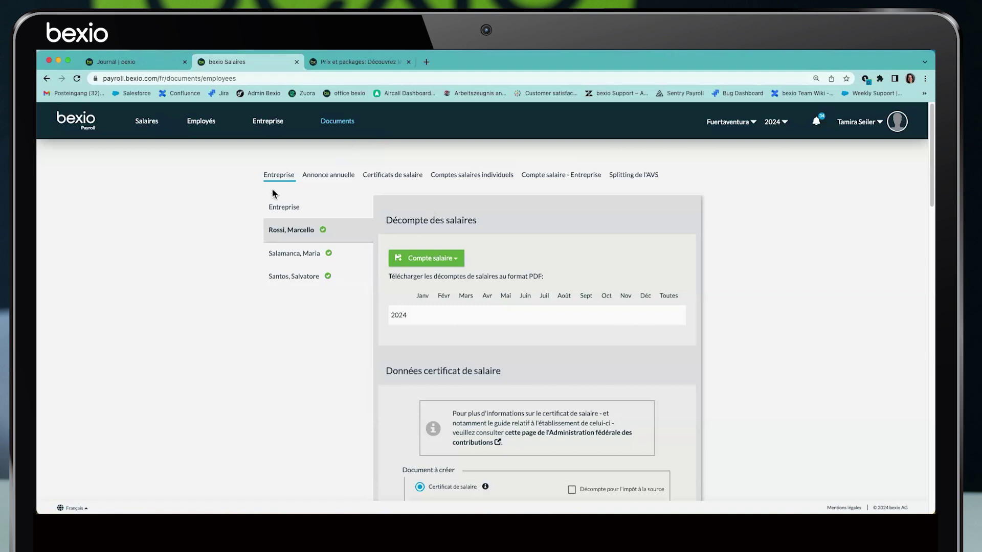
Download all 2024 wage accounts as Excel and enlarge the lohnkonto_alle_mitarbeiter_2024 workbook window
left_click(276, 205)
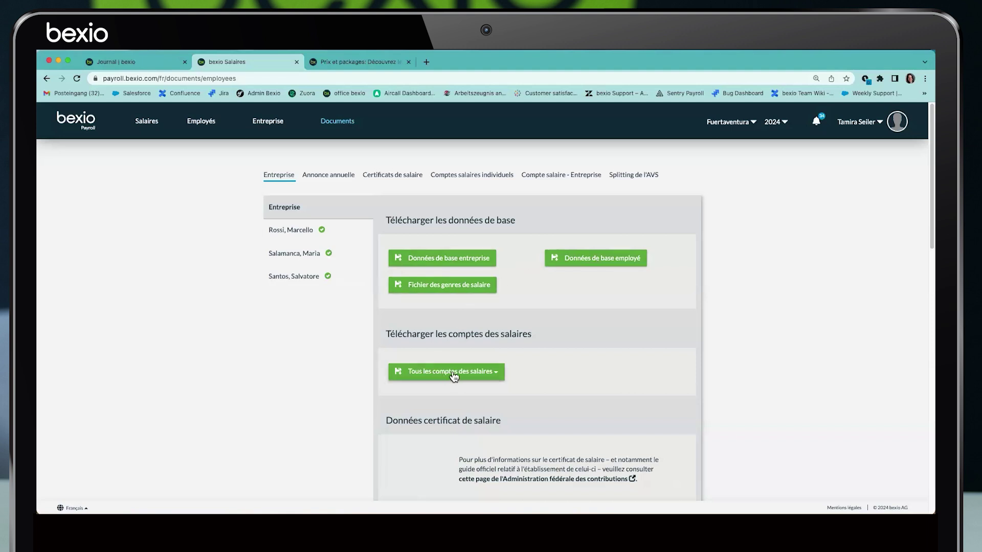
left_click(497, 373)
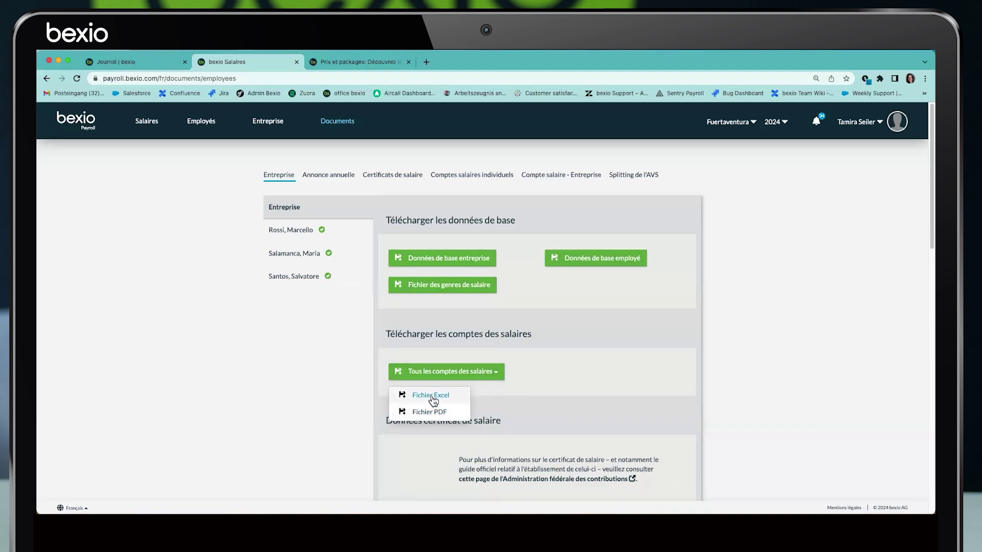
left_click(431, 396)
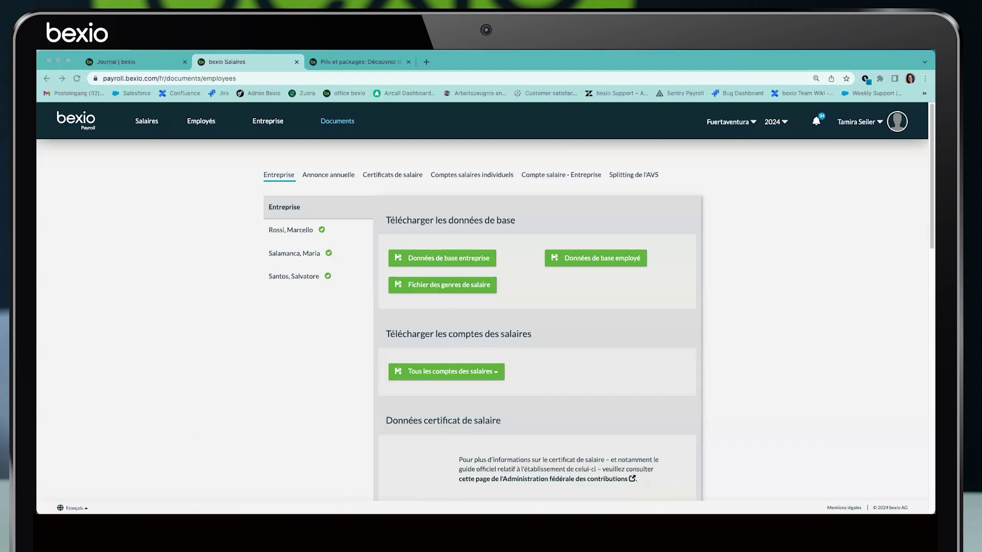
left_click_drag(650, 133, 868, 72)
left_click_drag(276, 321, 56, 456)
Check both employees' wage account sheets, then close the workbook
left_click(154, 441)
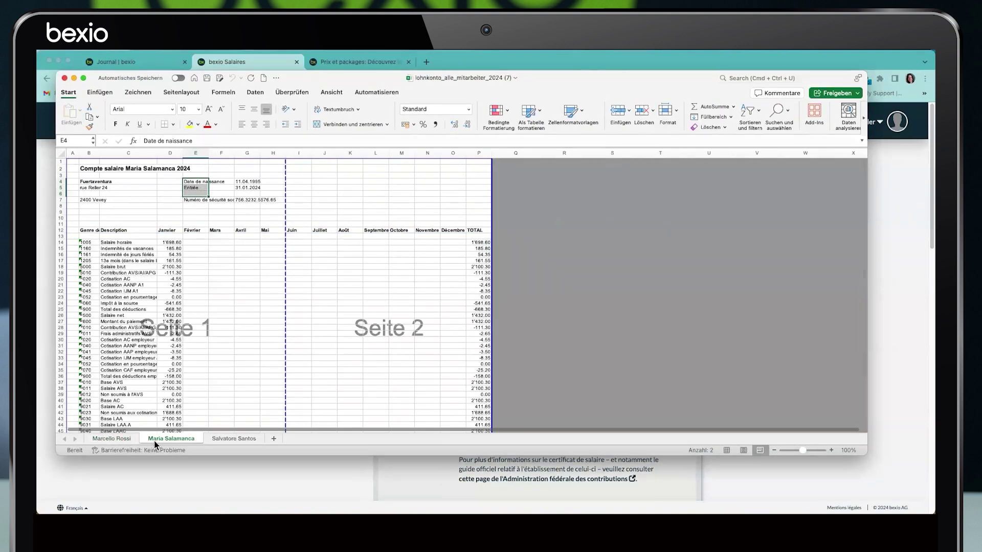
left_click(238, 440)
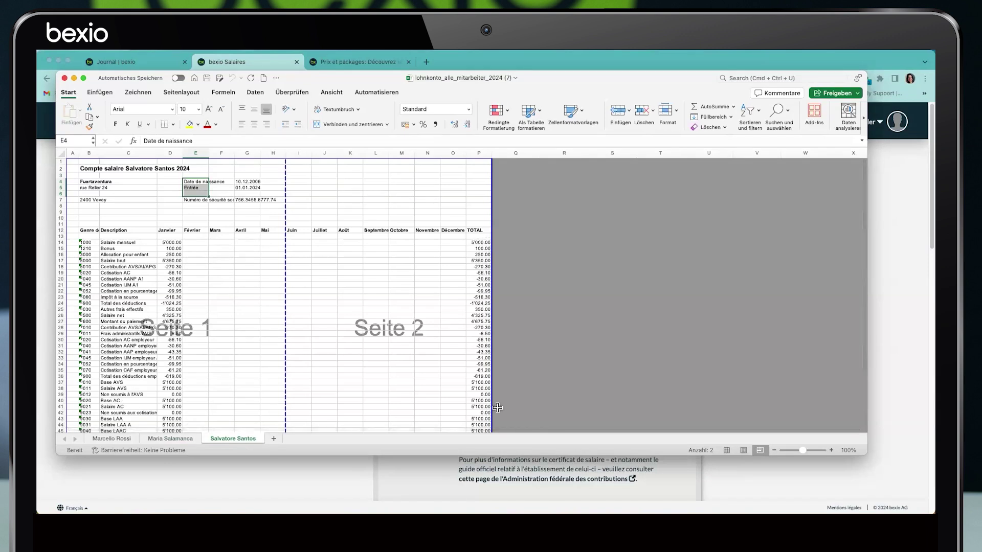
left_click(65, 77)
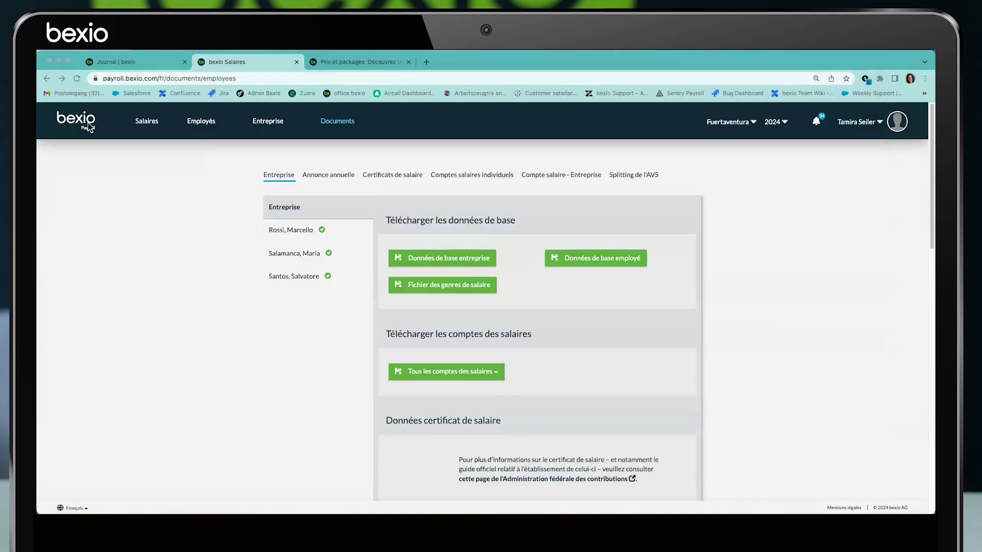
Review the second employee's 2024 wage account totals, then open the company wage account and salary certificates
left_click(466, 175)
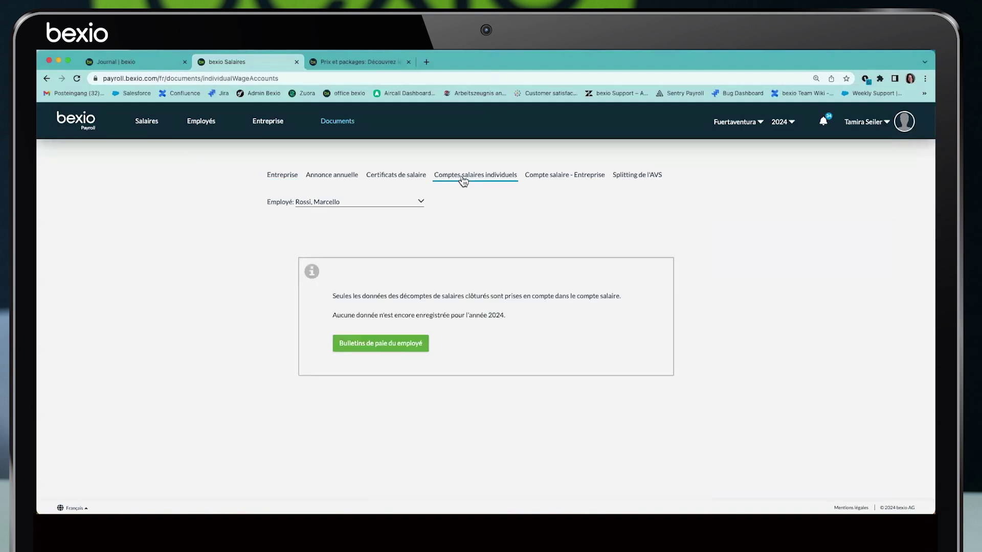
left_click(415, 202)
left_click(366, 211)
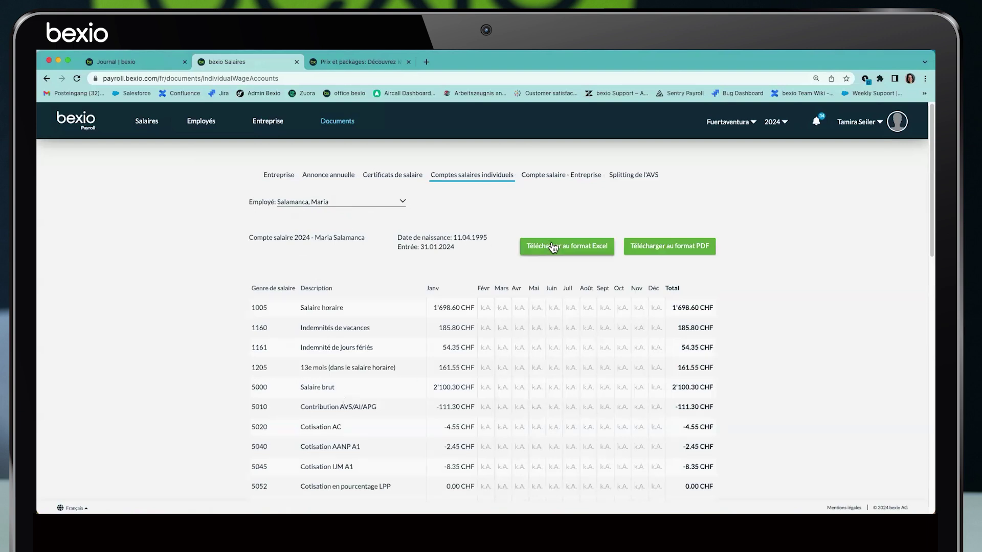
scroll(677, 255, "down", 3)
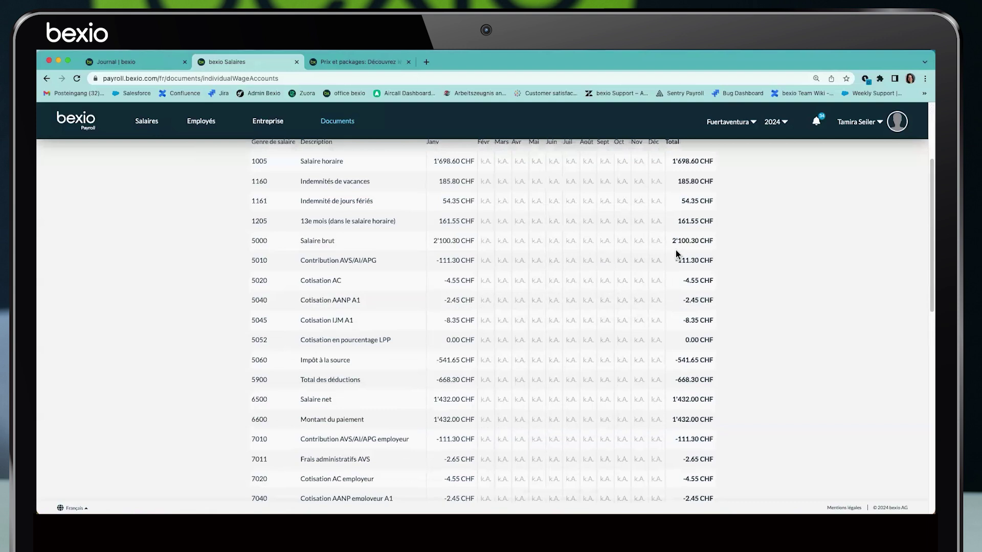
left_click_drag(443, 279, 478, 286)
left_click_drag(684, 280, 516, 303)
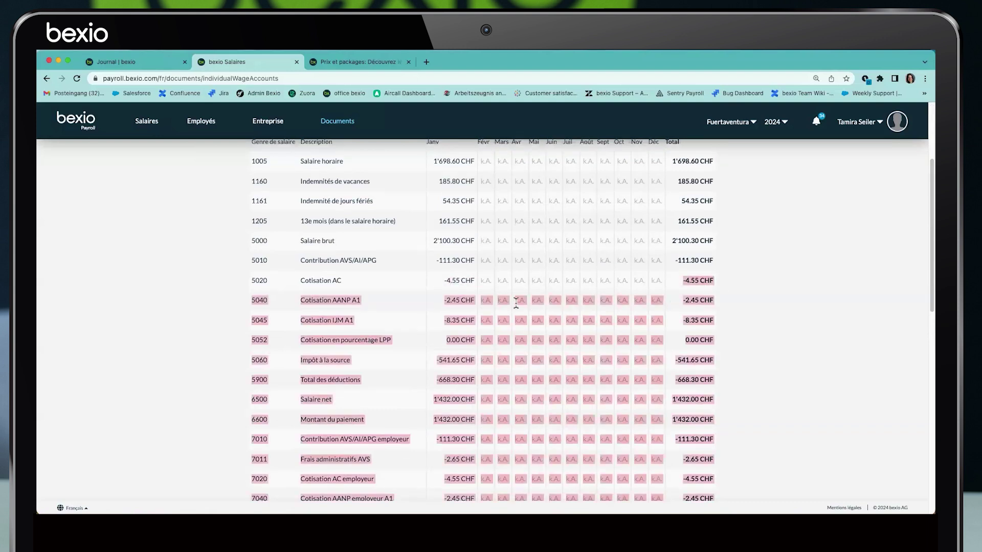
scroll(517, 300, "up", 3)
left_click(559, 175)
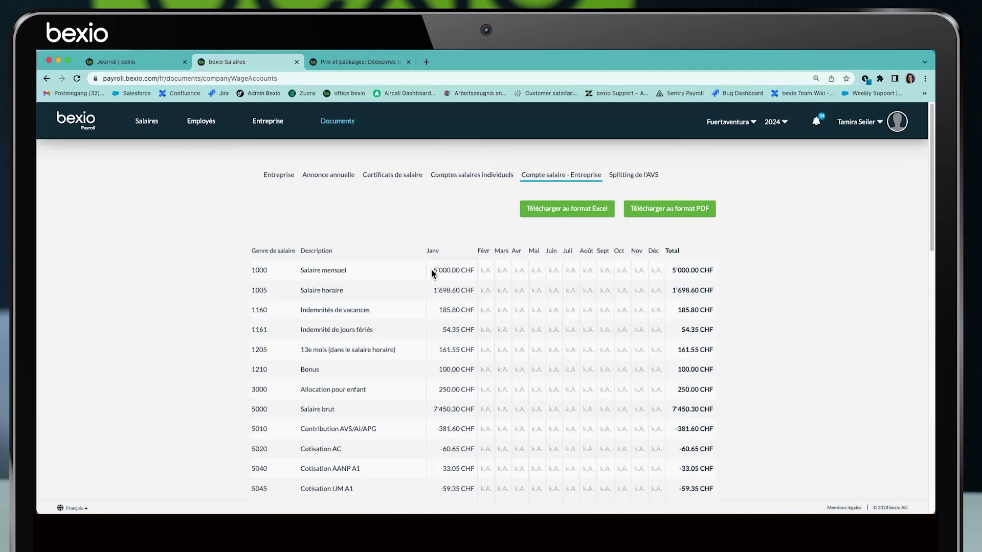
left_click(379, 176)
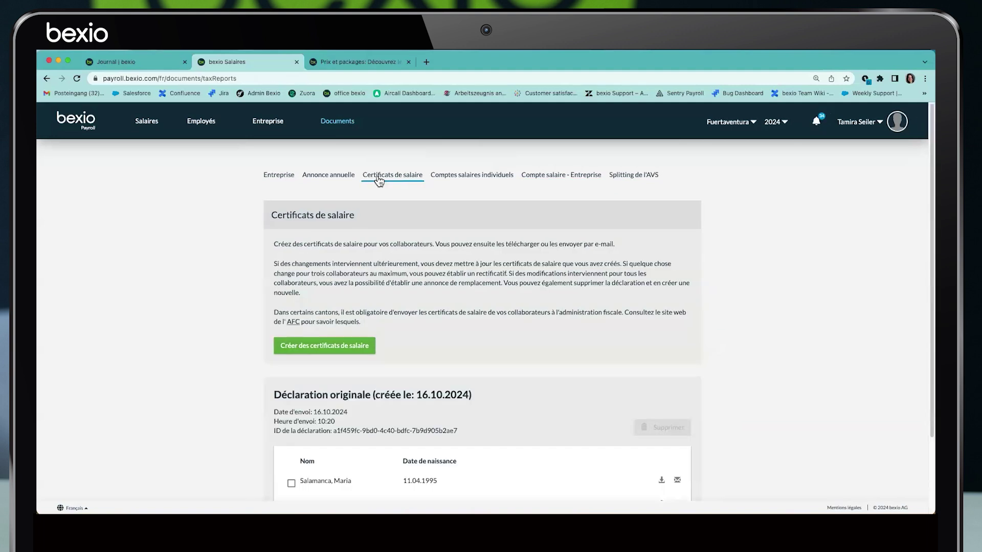
Create a replacement 2024 salary certificate declaration covering both employees
scroll(400, 197, "down", 2)
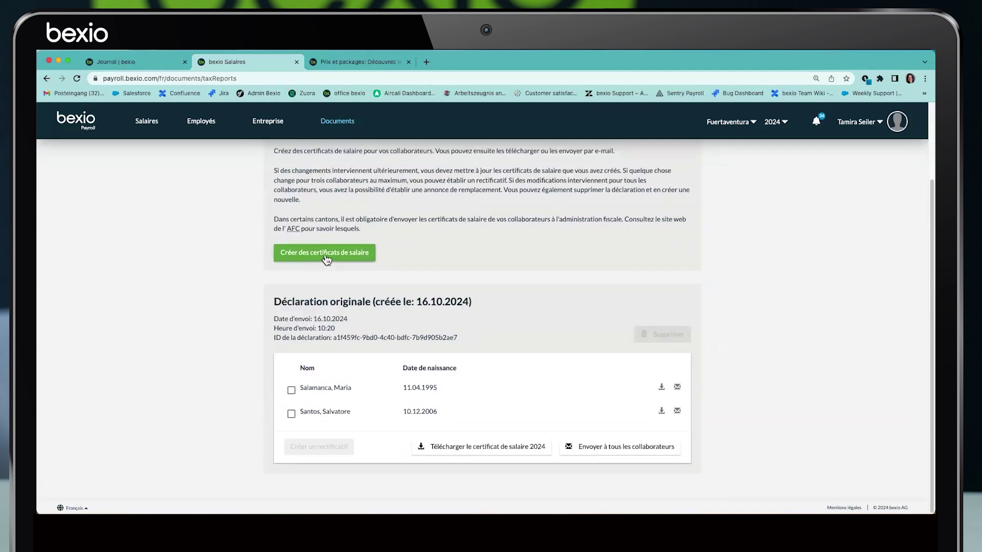
left_click(324, 254)
left_click(508, 348)
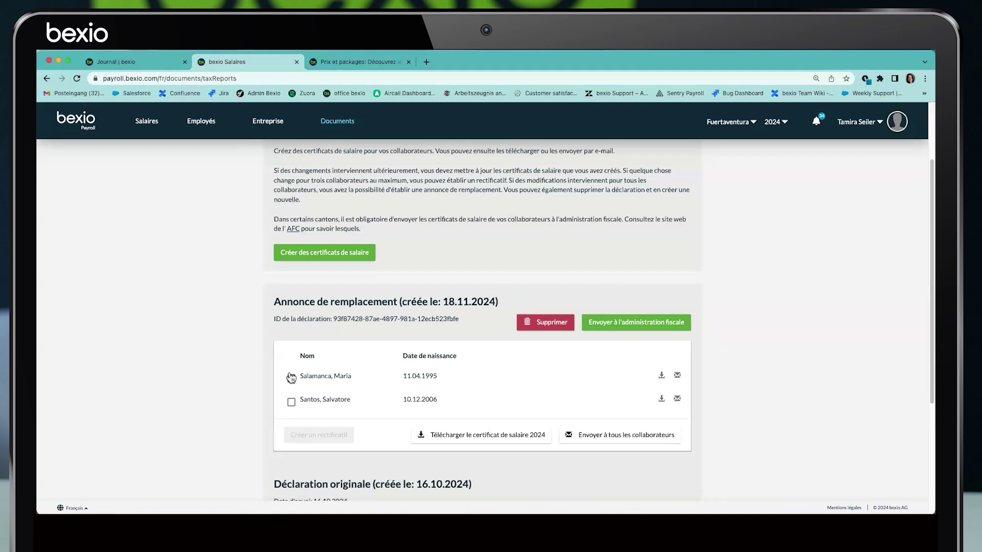
Select the first employee and save the 2024 salary certificate file to disk
left_click(291, 379)
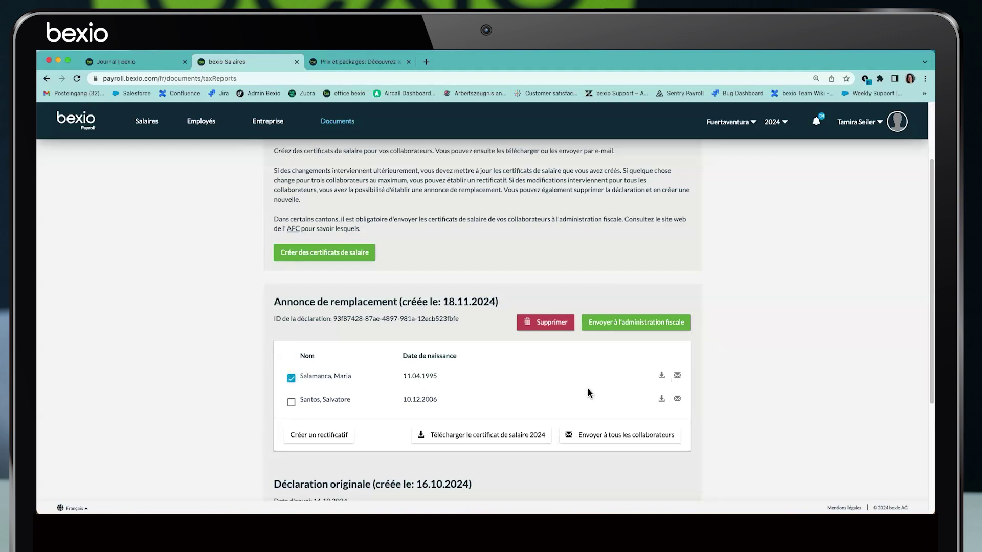
left_click(467, 445)
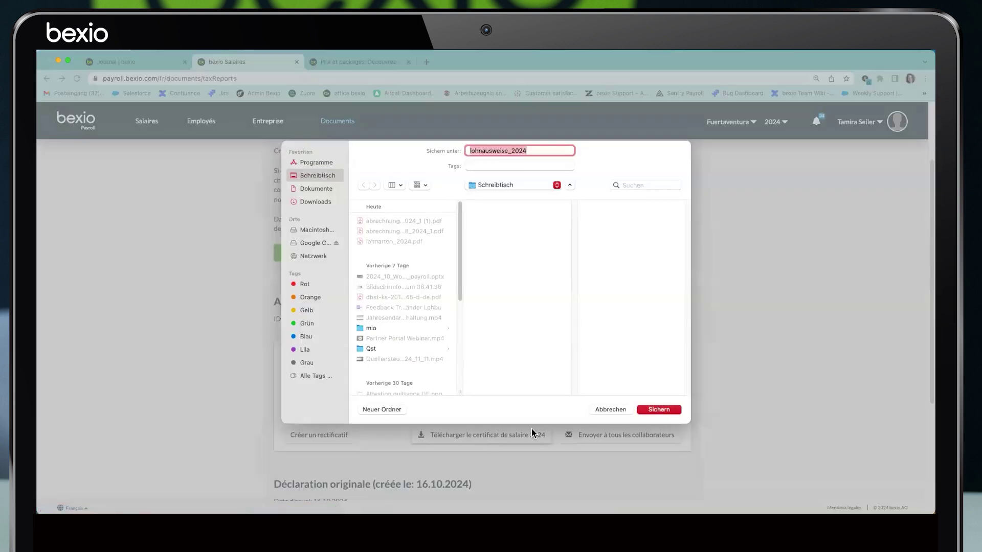
left_click(625, 409)
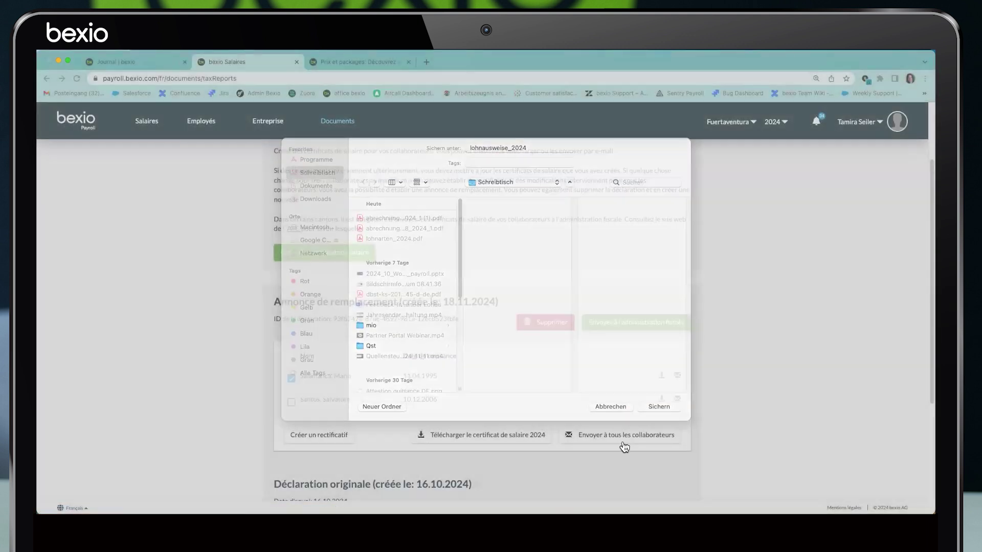
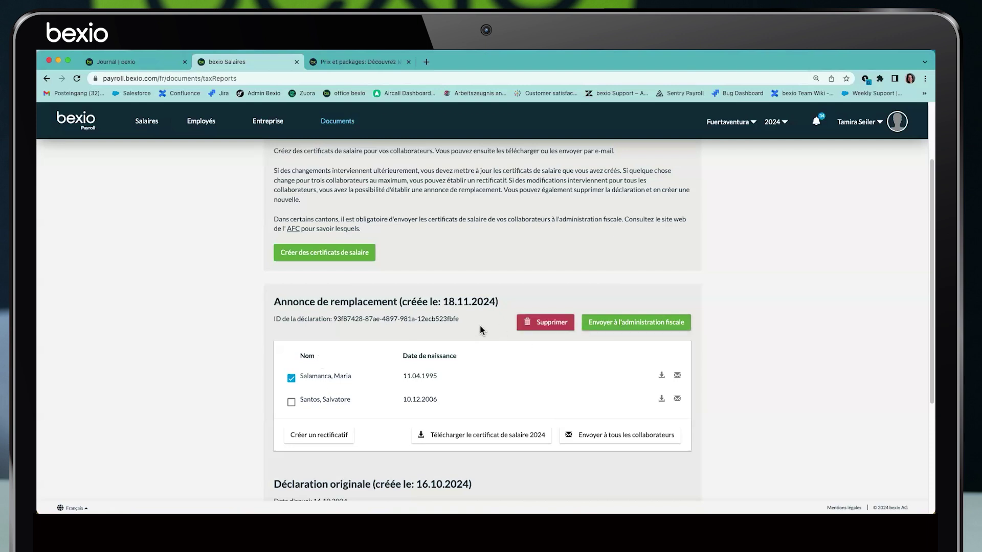
Switch from salary certificates to the Annonce annuelle page with AVS, CAF, LPP, LAA, IJM, LAAC sections
scroll(480, 327, "up", 3)
left_click(324, 179)
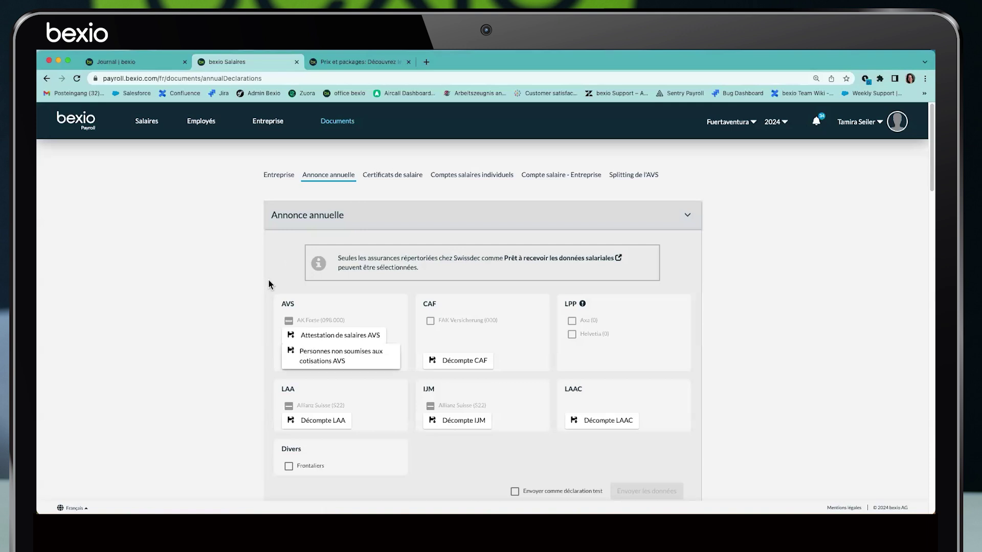
left_click(267, 123)
left_click(346, 175)
left_click(313, 230)
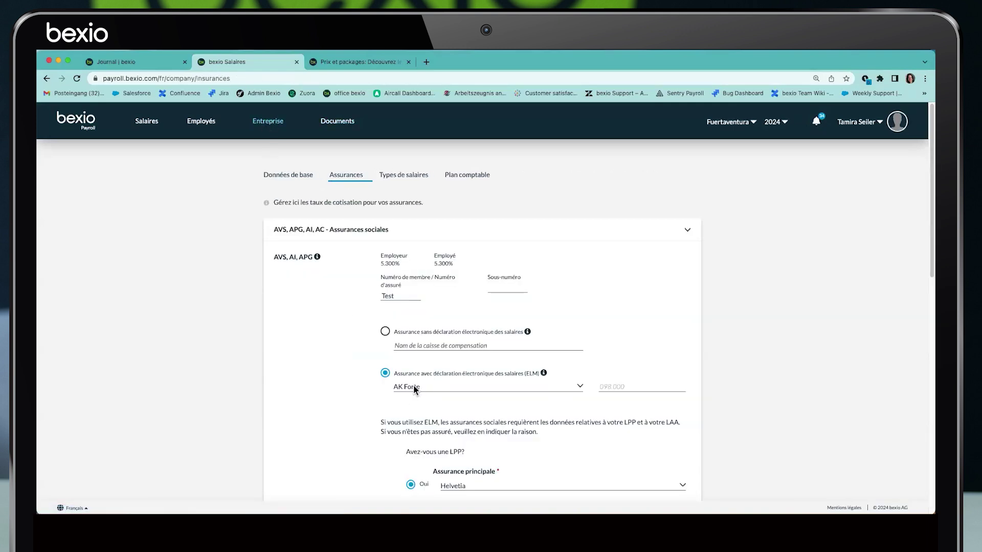
left_click(337, 127)
left_click(340, 179)
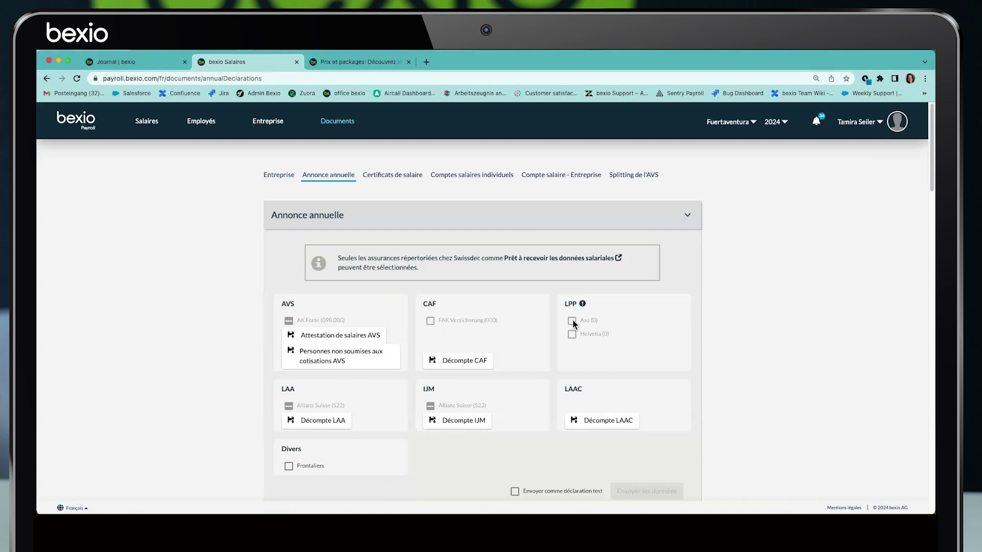
scroll(456, 371, "down", 1)
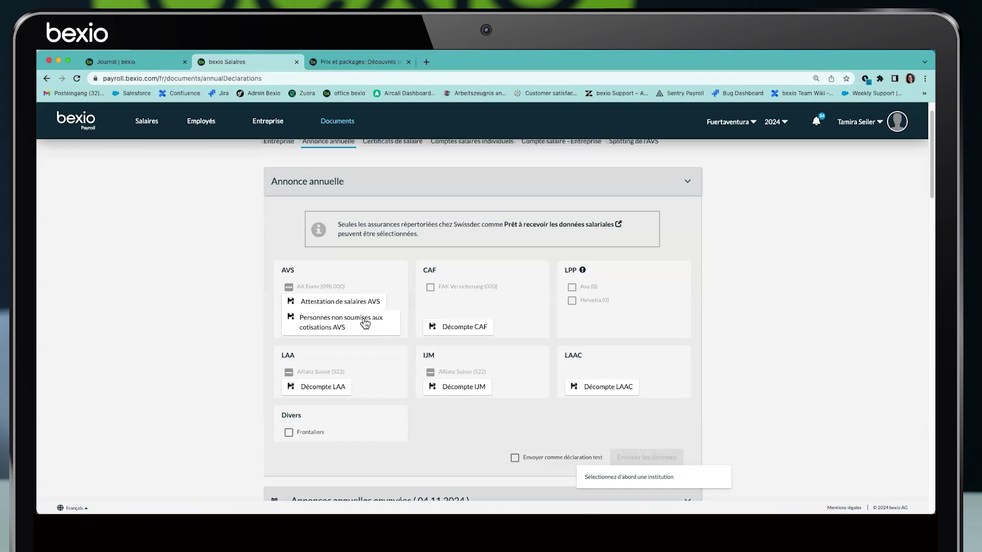
Generate the AVS salary attestation, save it as ahv_report_2024.pdf, and open it
left_click(325, 303)
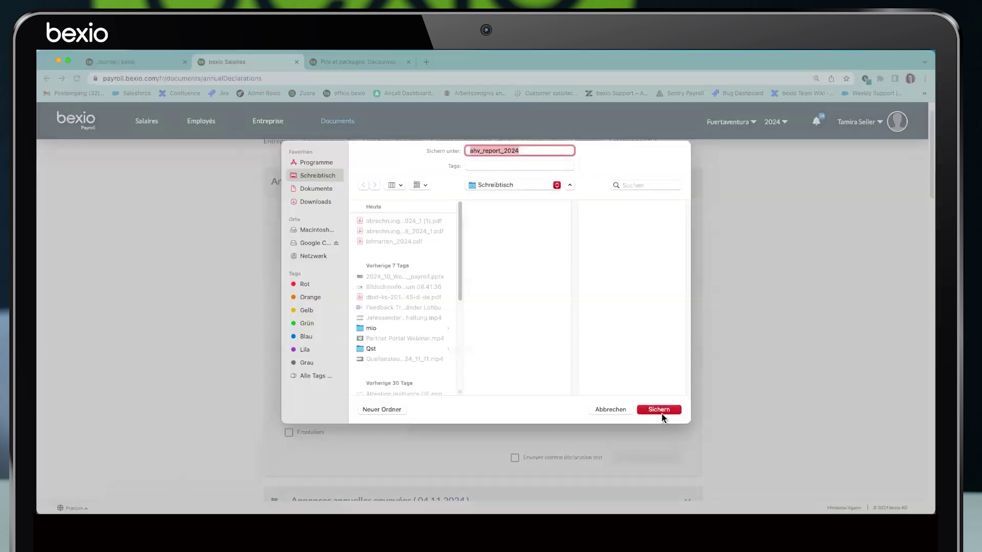
left_click(654, 408)
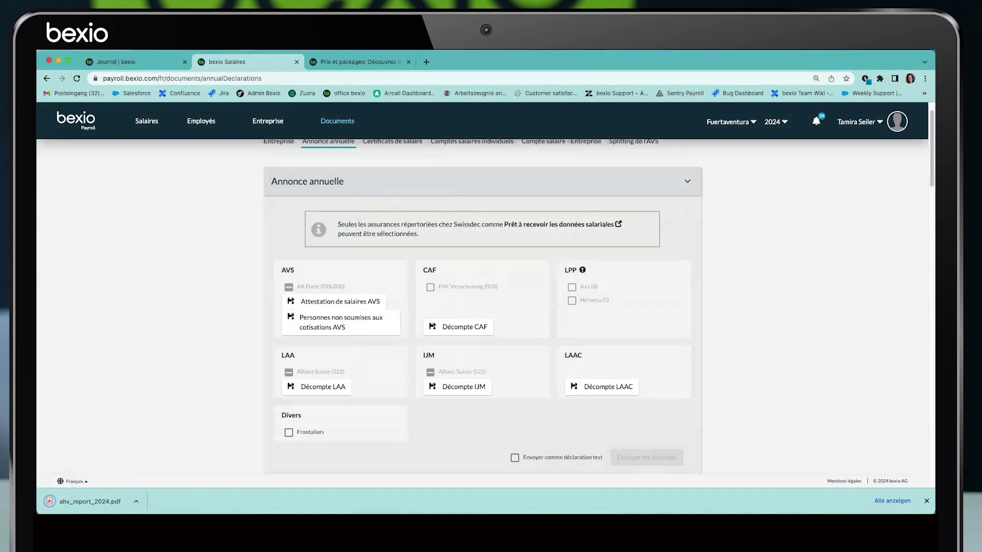
left_click(136, 501)
left_click(171, 483)
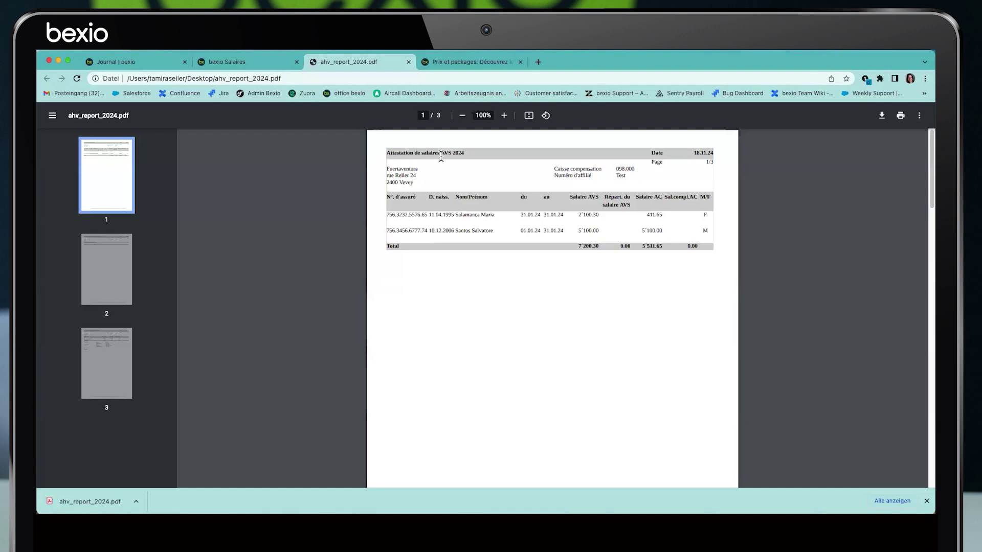
Check the first employee's row and AVS salary in the report, then close the PDF
left_click_drag(388, 218, 564, 216)
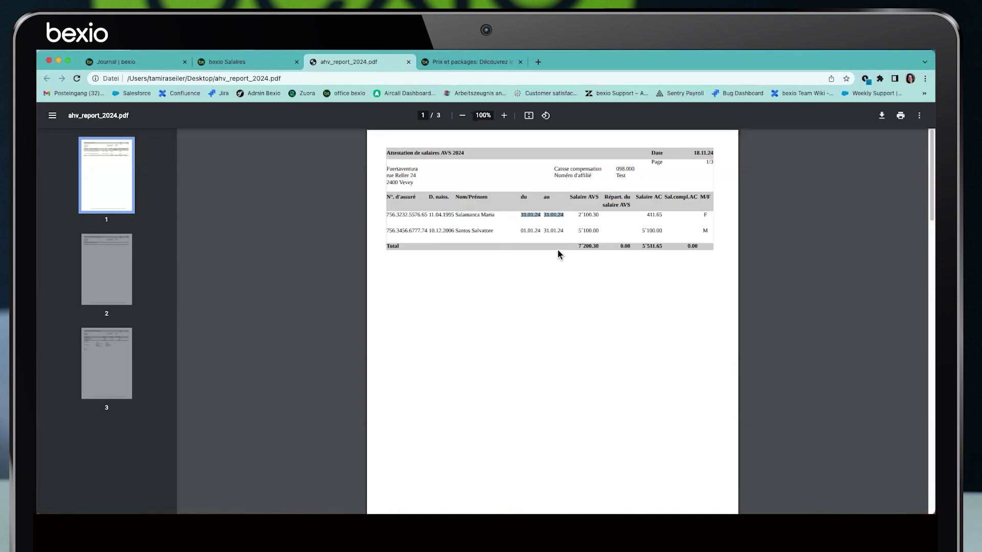
left_click_drag(579, 216, 662, 215)
left_click(409, 61)
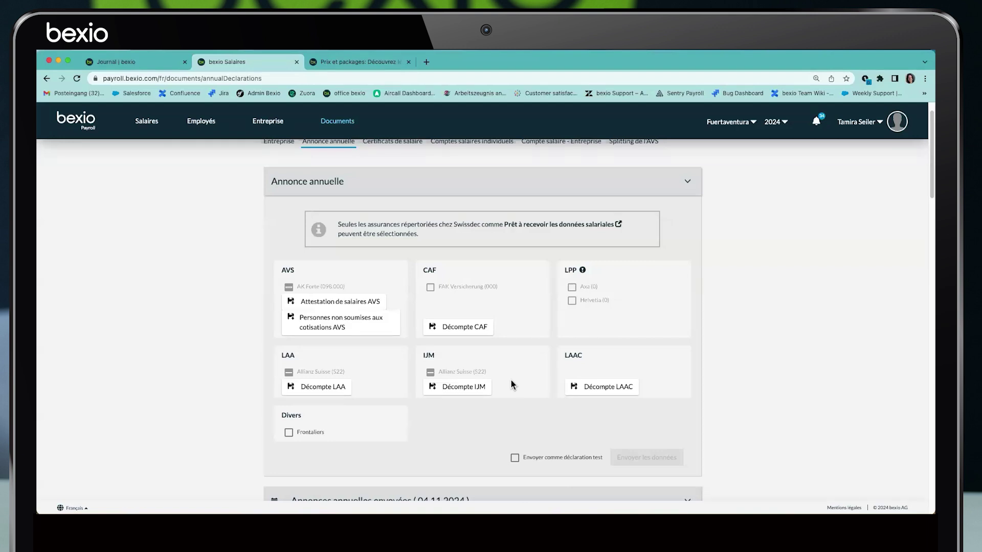
scroll(530, 437, "down", 5)
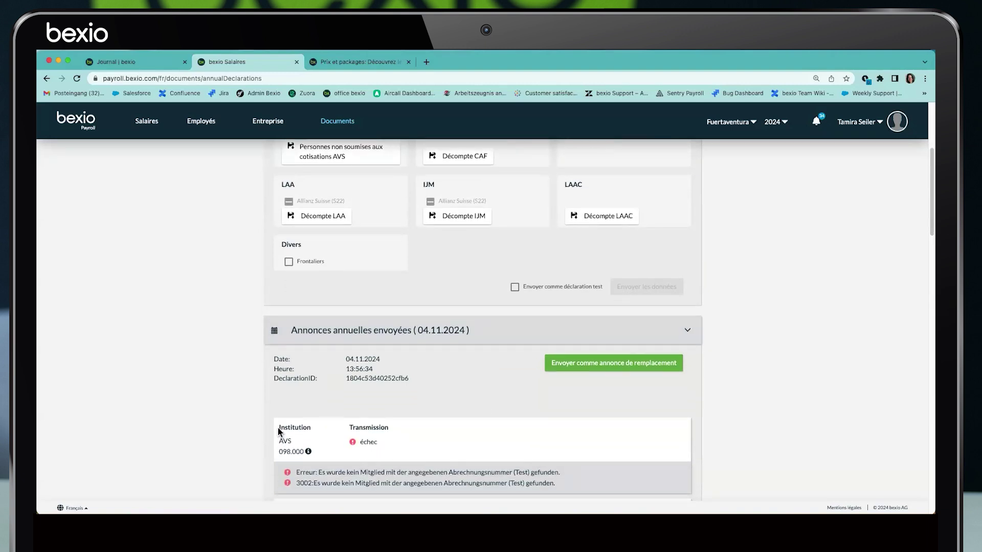
left_click_drag(278, 428, 326, 455)
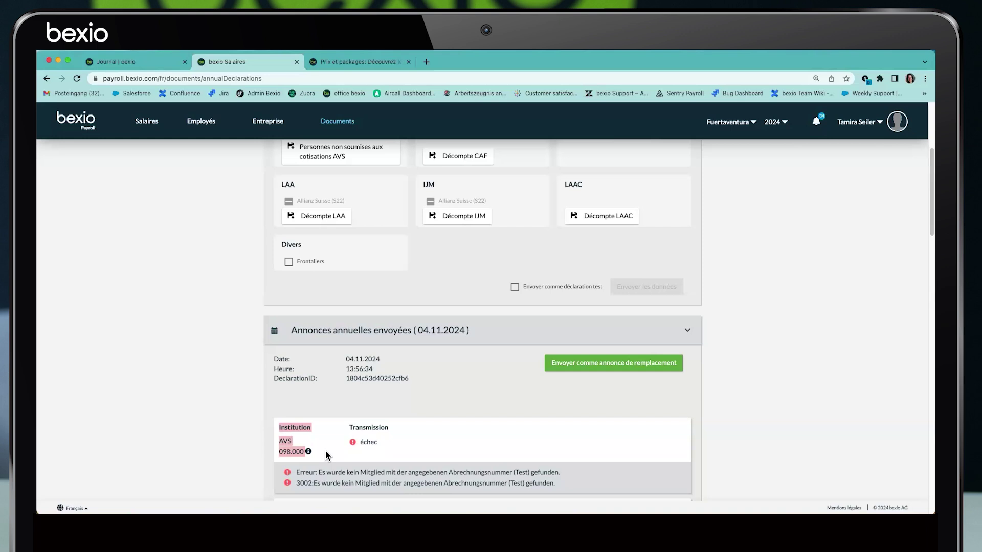
triple_click(381, 372)
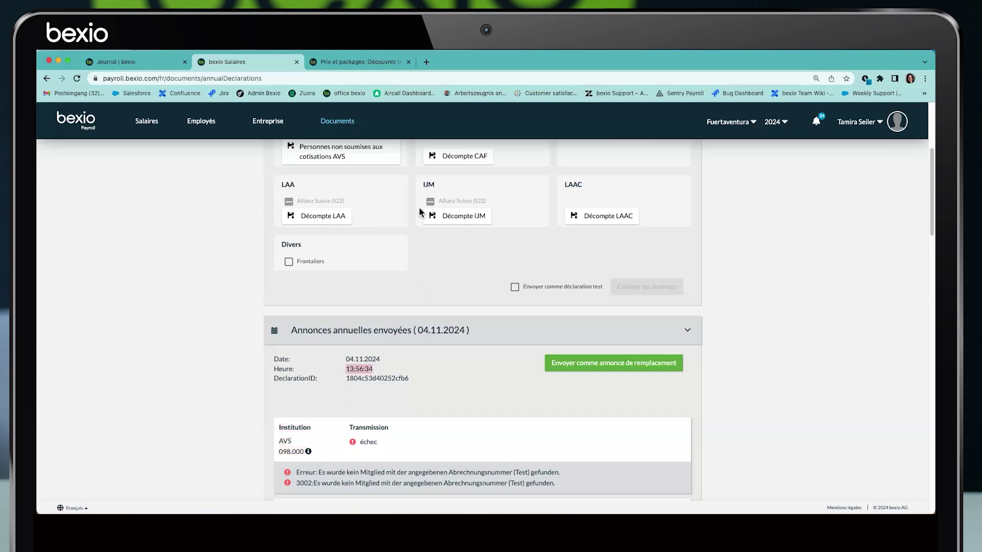
scroll(358, 179, "up", 1)
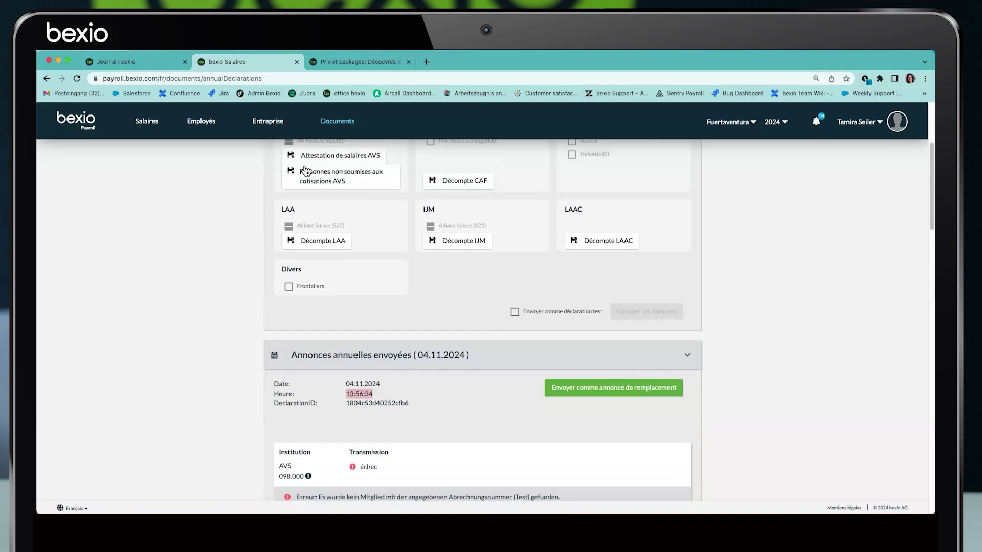
scroll(333, 296, "down", 1)
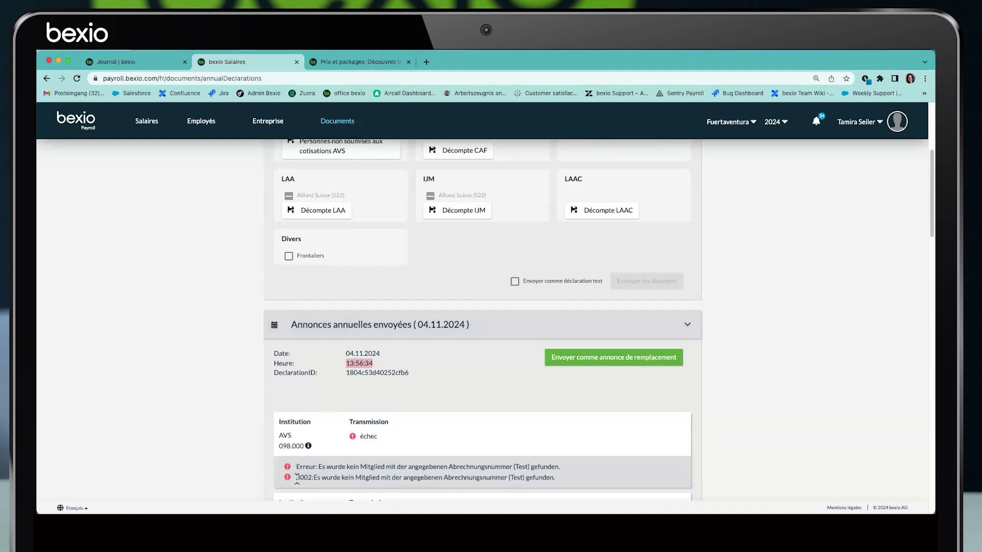
left_click(328, 466)
left_click_drag(296, 466, 328, 467)
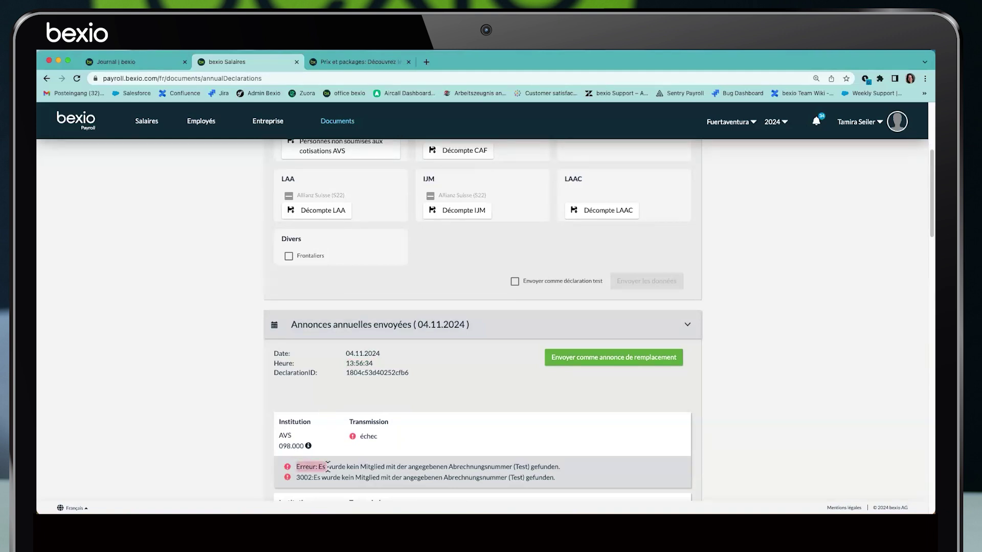
scroll(320, 368, "up", 6)
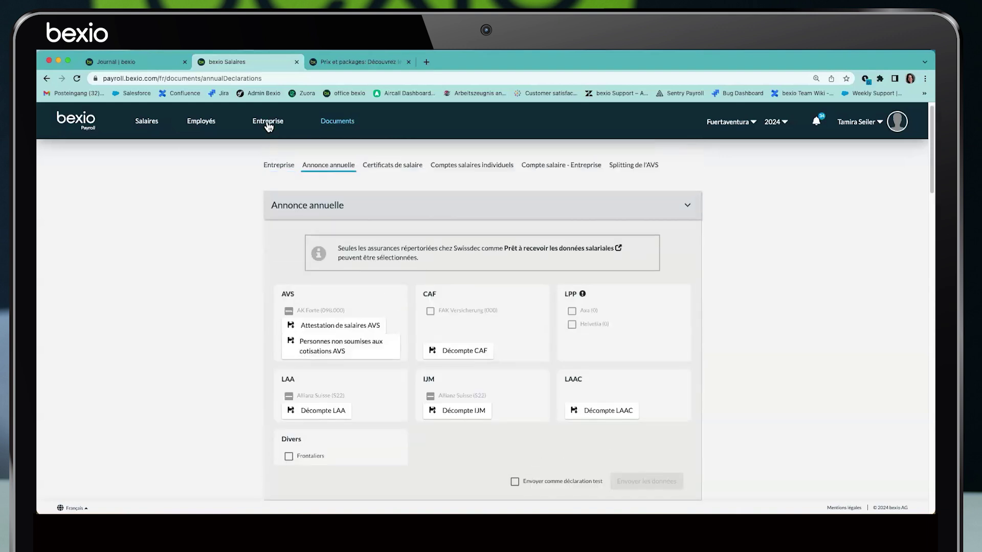
left_click(267, 121)
left_click(350, 175)
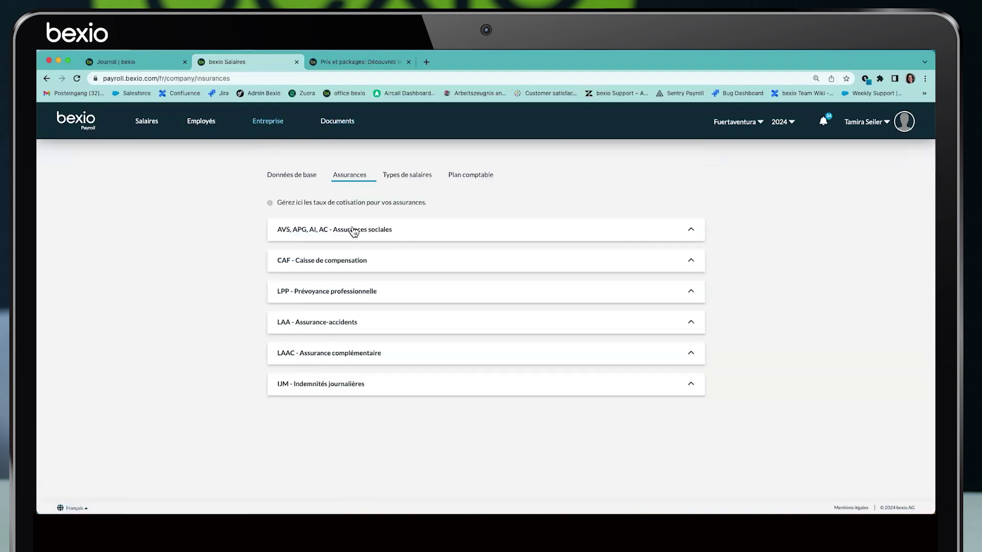
left_click(356, 229)
left_click(337, 235)
left_click(313, 351)
left_click(317, 323)
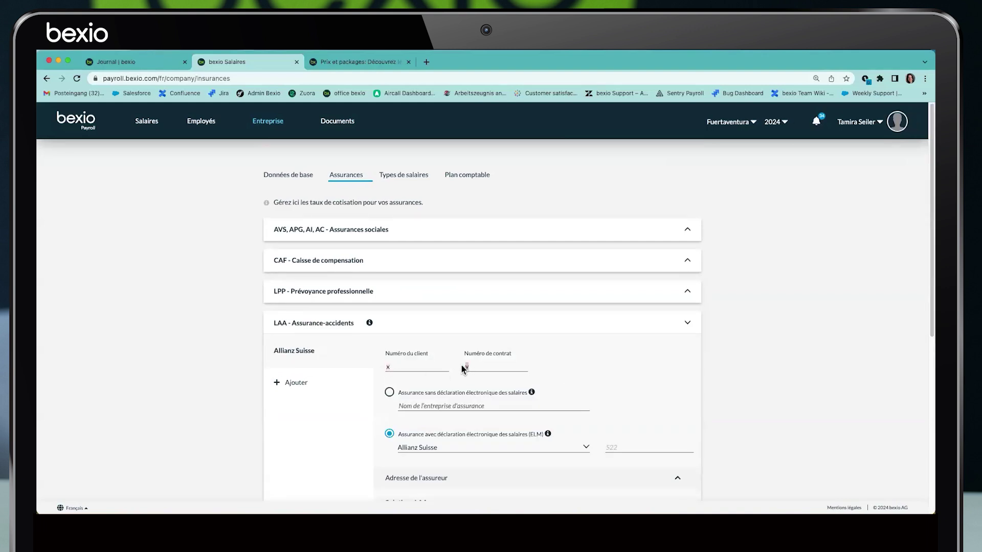
left_click(338, 122)
left_click(335, 176)
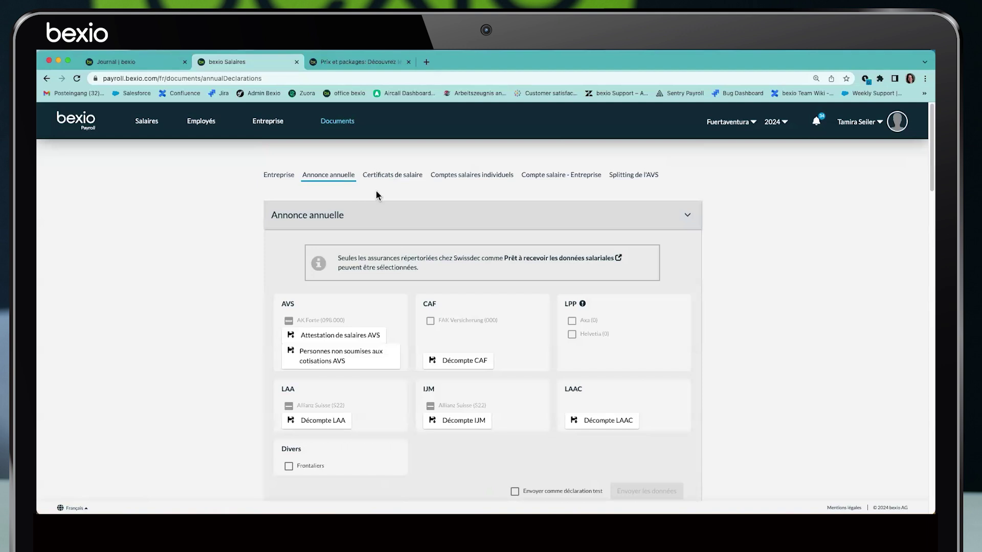
scroll(410, 304, "down", 6)
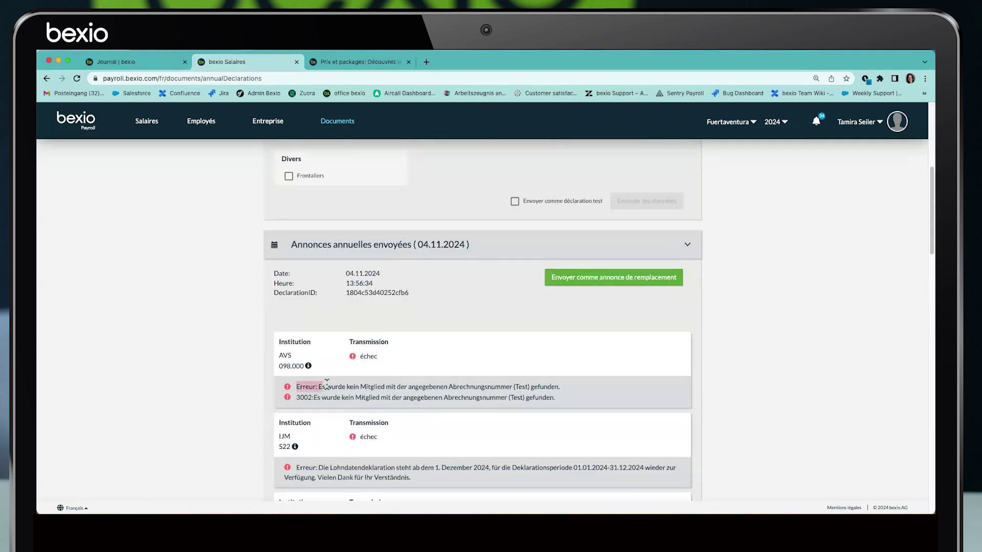
left_click_drag(398, 387, 513, 387)
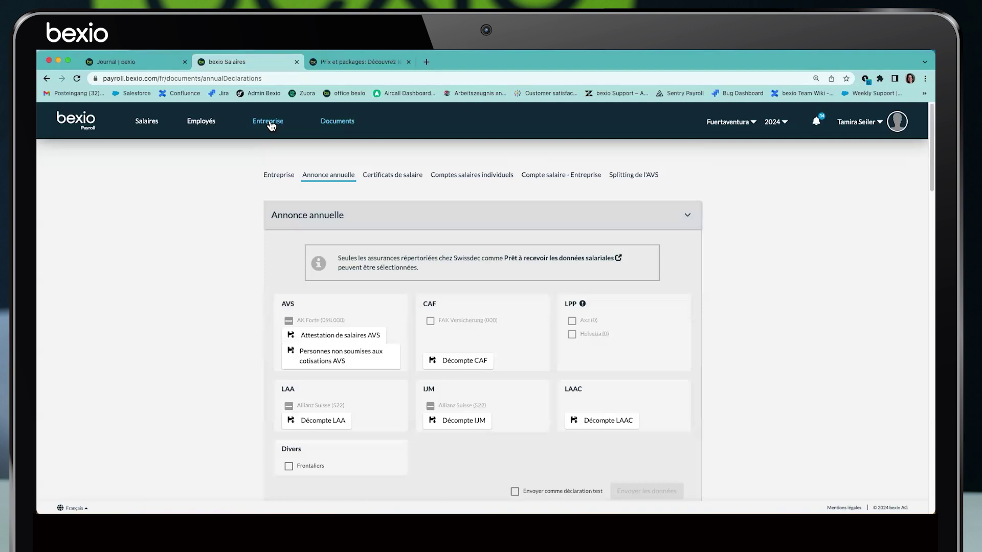
left_click(267, 120)
left_click(351, 176)
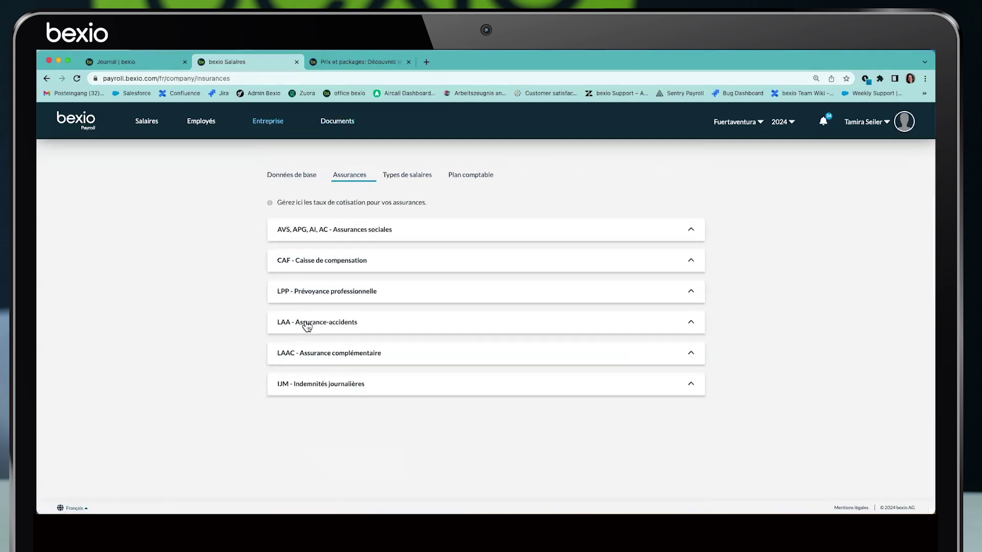
left_click(310, 324)
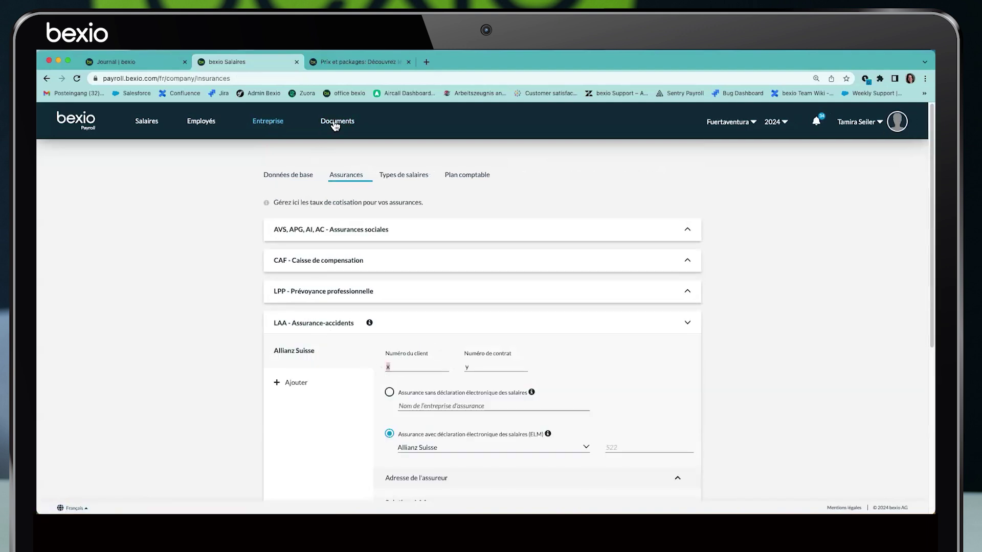
left_click(337, 122)
left_click(337, 176)
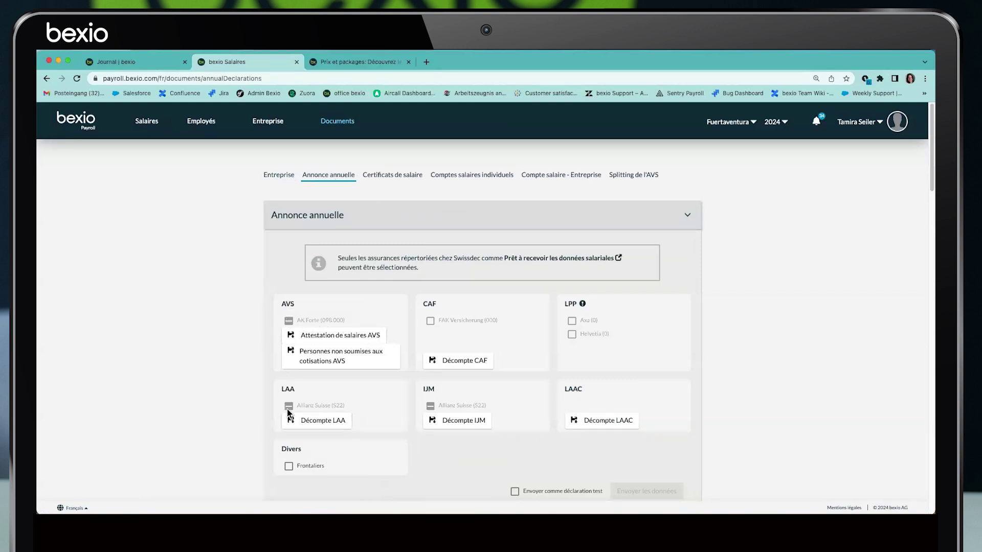
Review the two AVS error lines and the failed AVS transmission status
scroll(514, 357, "down", 5)
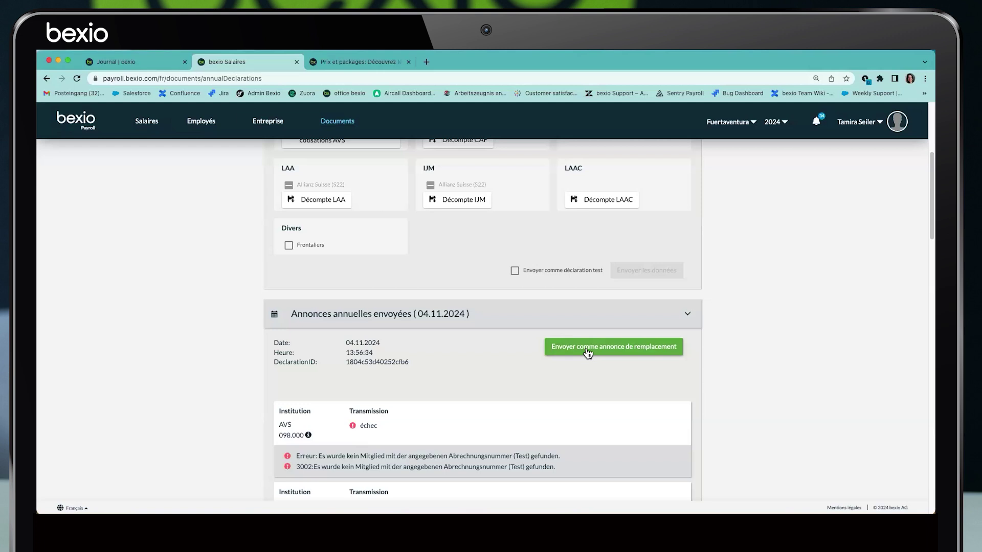
scroll(593, 338, "down", 3)
scroll(589, 315, "down", 3)
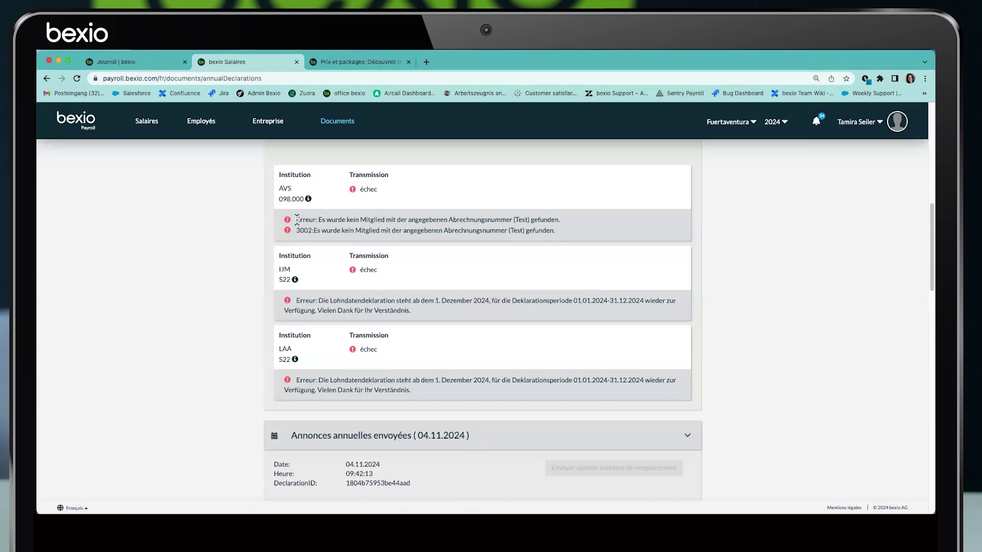
left_click_drag(297, 220, 585, 239)
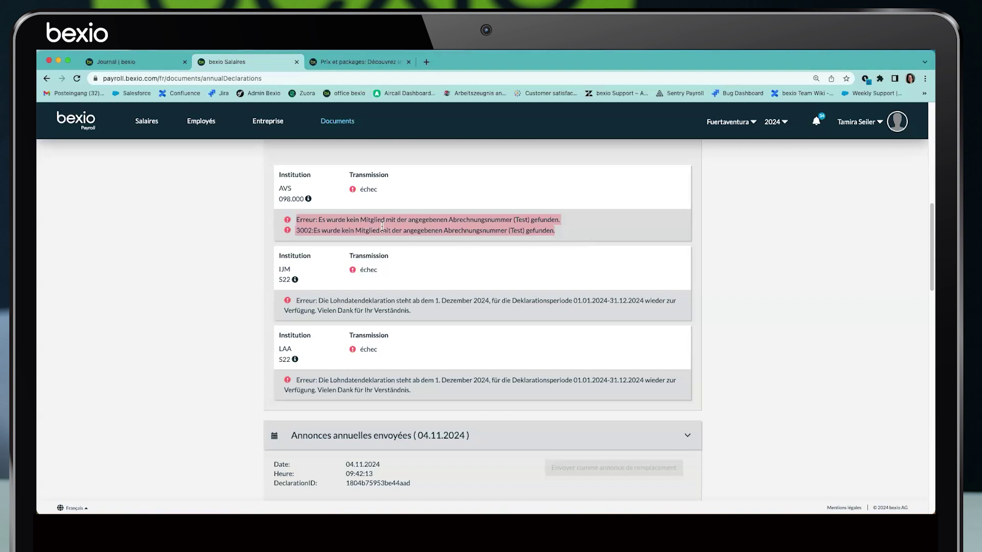
left_click(297, 217)
left_click_drag(297, 217, 578, 234)
left_click(575, 231)
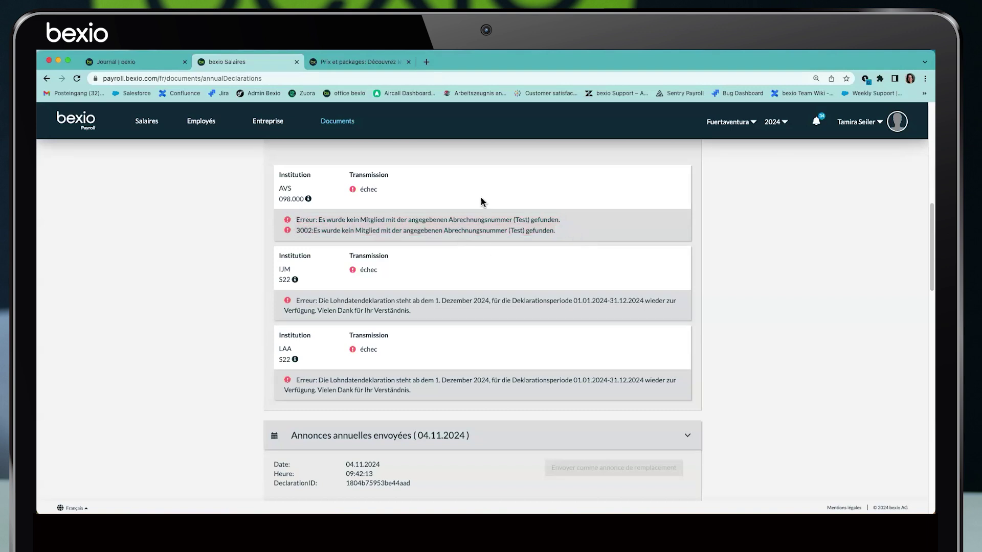
double_click(394, 193)
Expand the AVS, APG, AI, AC insurance settings, then return to the June 2024 payslips
left_click(267, 121)
left_click(349, 175)
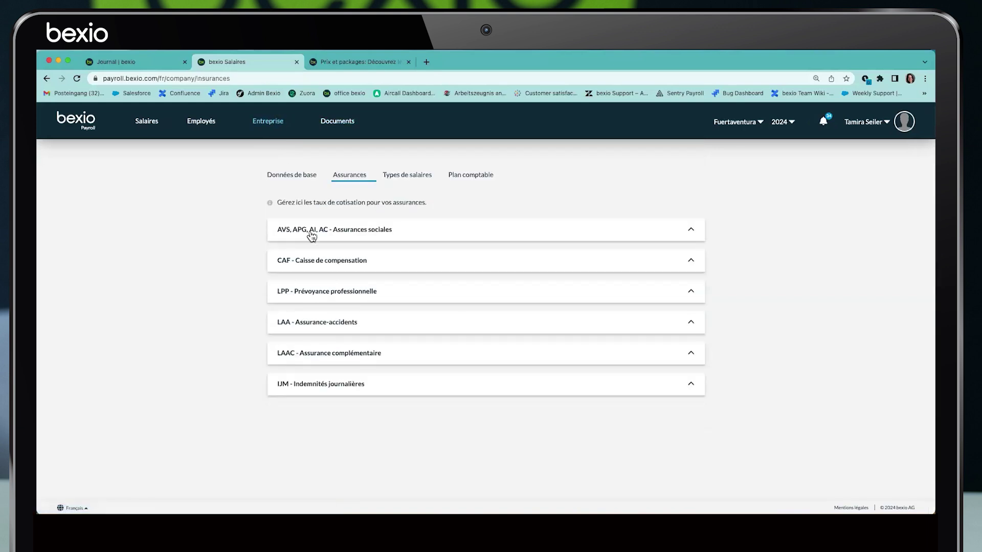
left_click(311, 233)
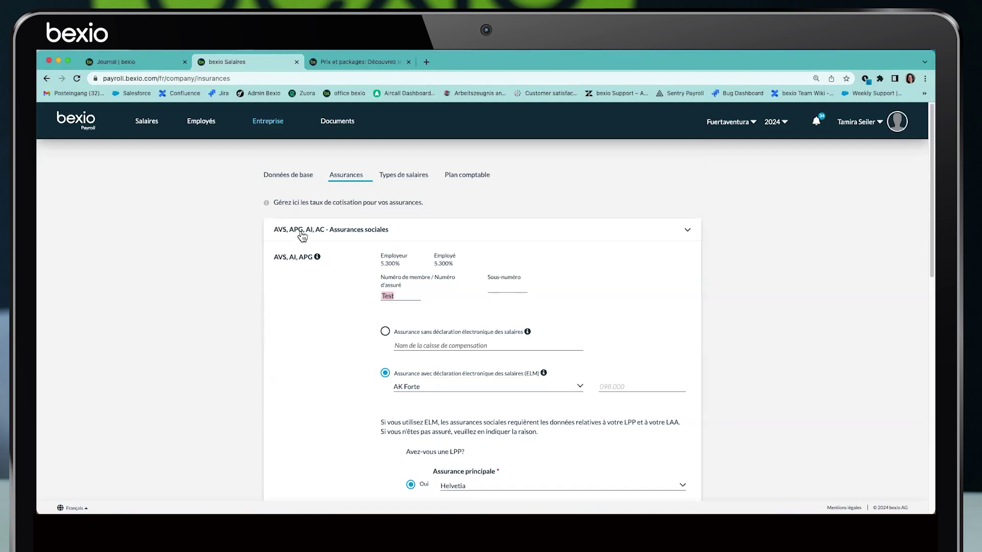
left_click(153, 131)
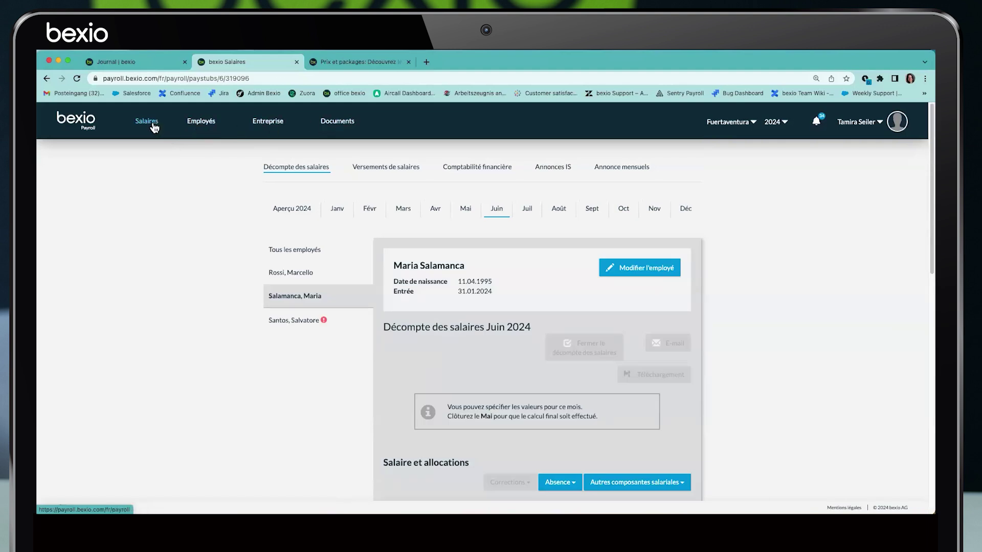
Try reopening all January 2024 payslips for all employees
left_click(337, 209)
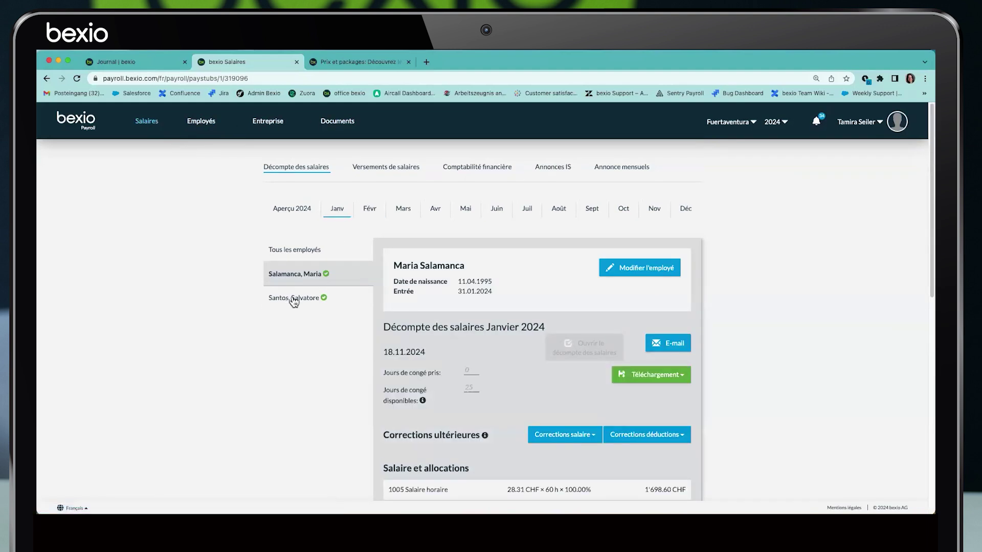
left_click(293, 254)
left_click(490, 377)
left_click(503, 366)
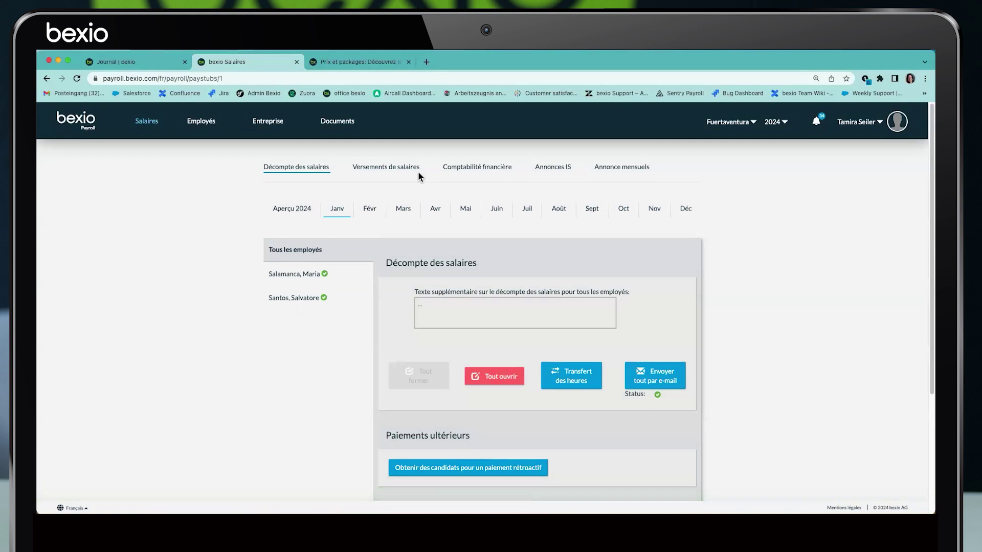
Cancel January's transfer to financial accounting, then reopen all January payslips
left_click(460, 171)
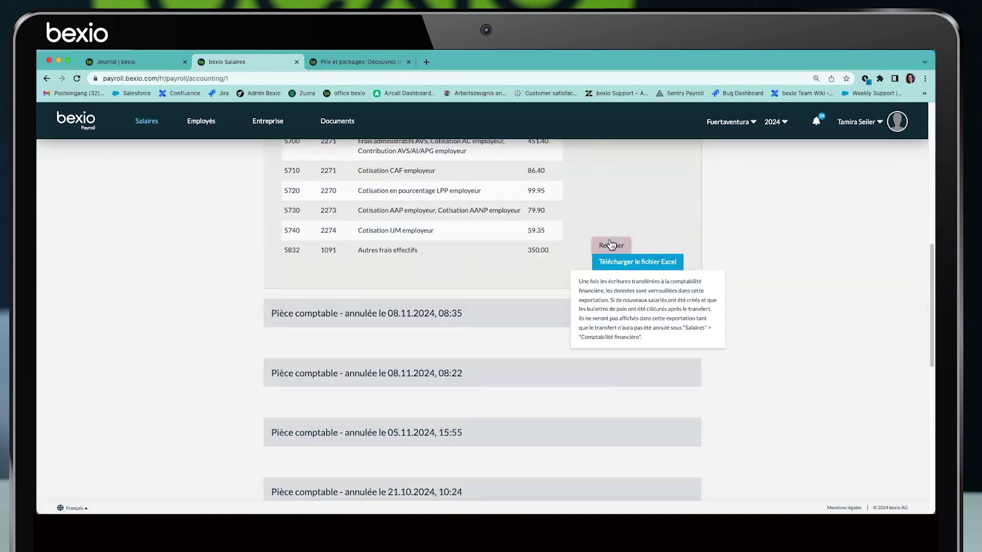
left_click(278, 172)
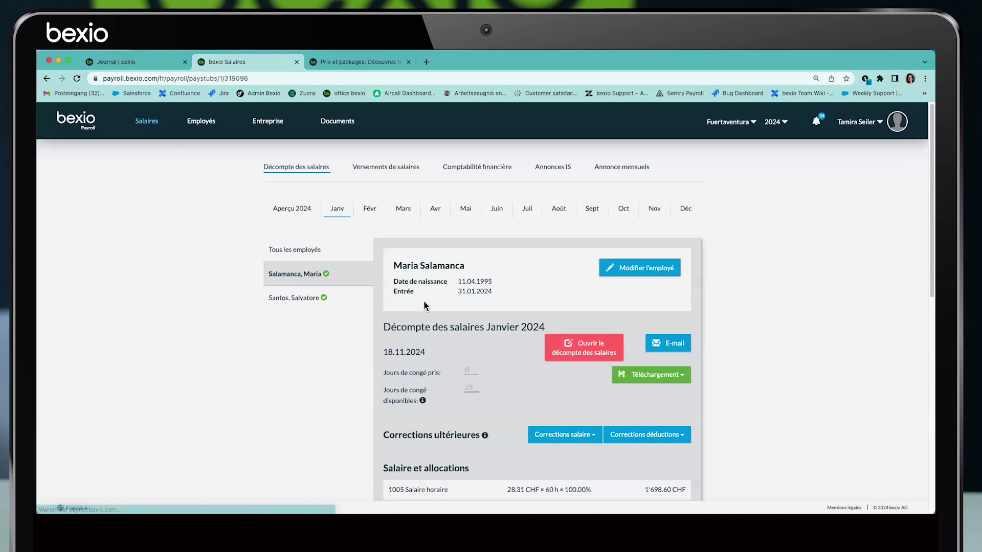
left_click(312, 254)
left_click(500, 377)
left_click(507, 361)
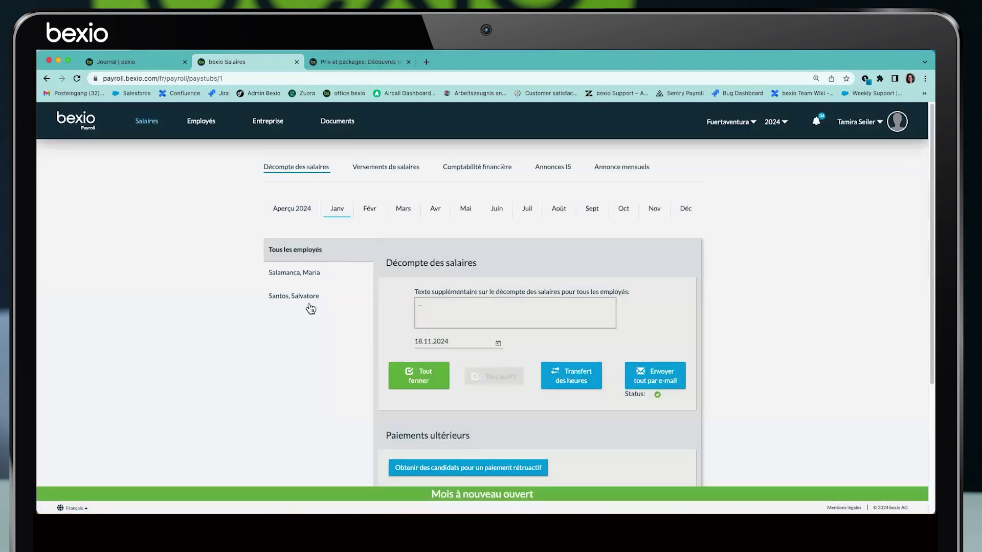
left_click(307, 299)
Remove the Autres frais effectifs and Bonus salary types from the employee's base salary data
scroll(477, 333, "down", 4)
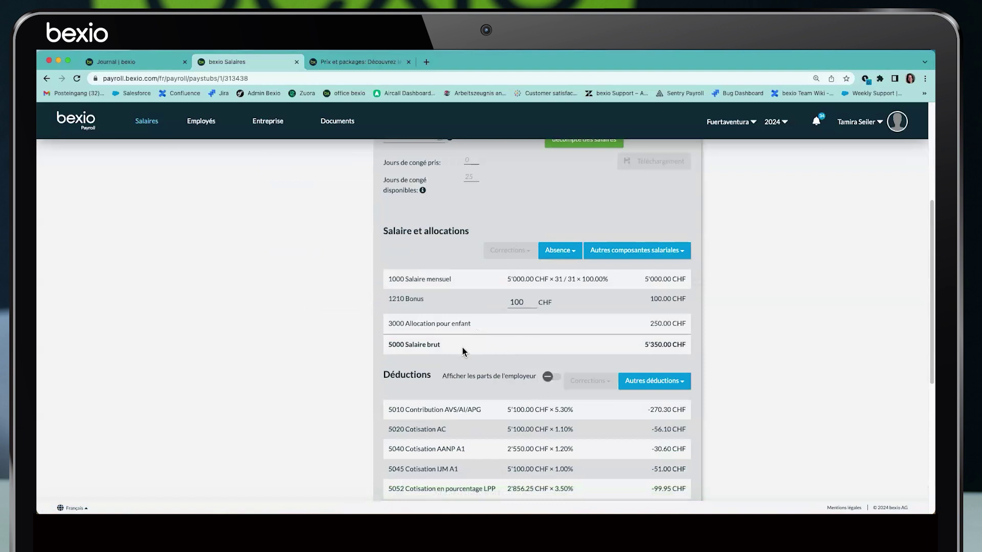
scroll(527, 332, "up", 5)
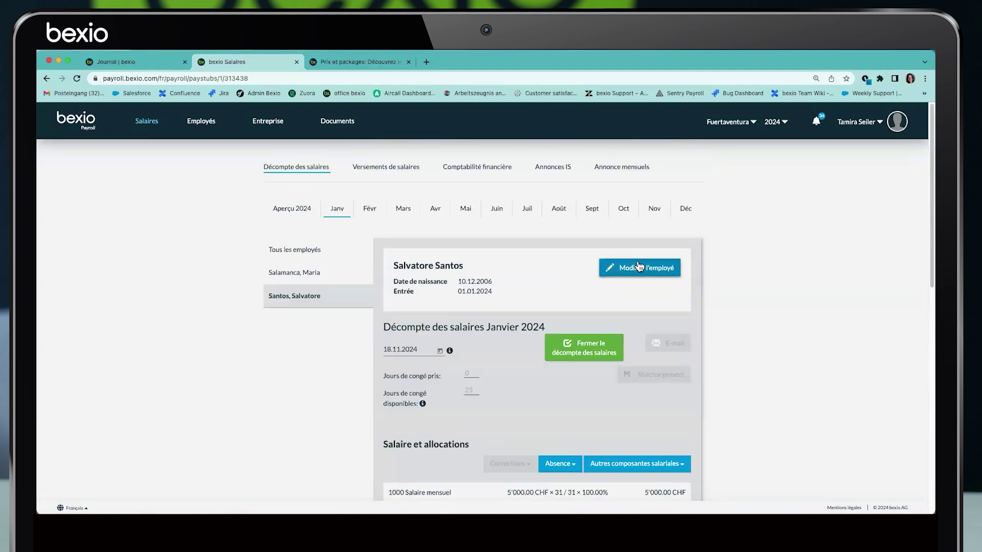
left_click(631, 265)
left_click(303, 311)
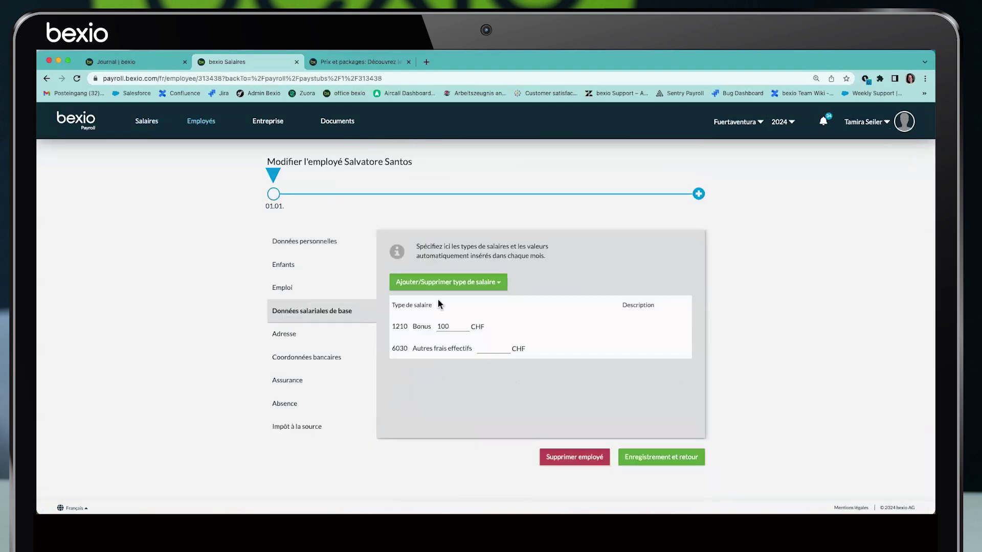
left_click(500, 286)
scroll(493, 340, "down", 3)
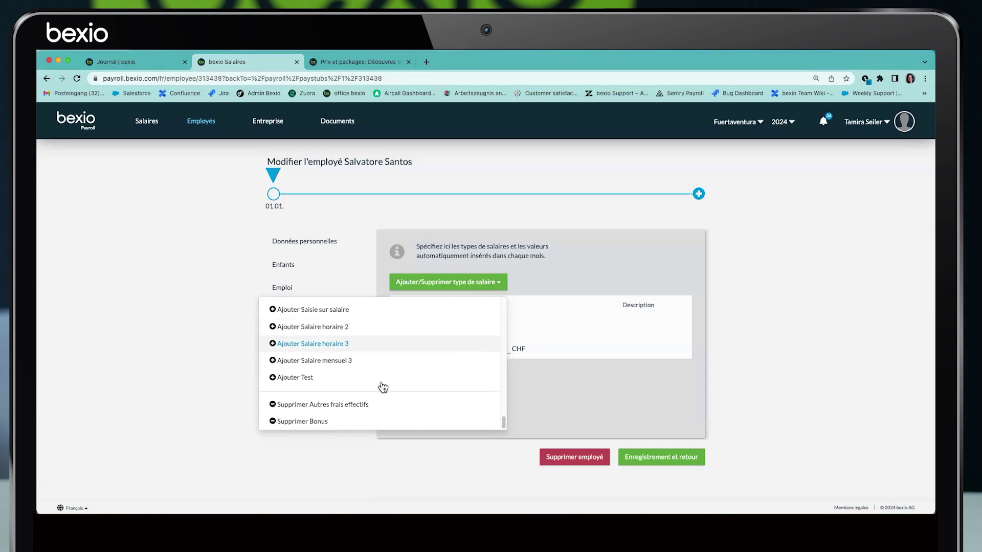
left_click(360, 405)
left_click(500, 284)
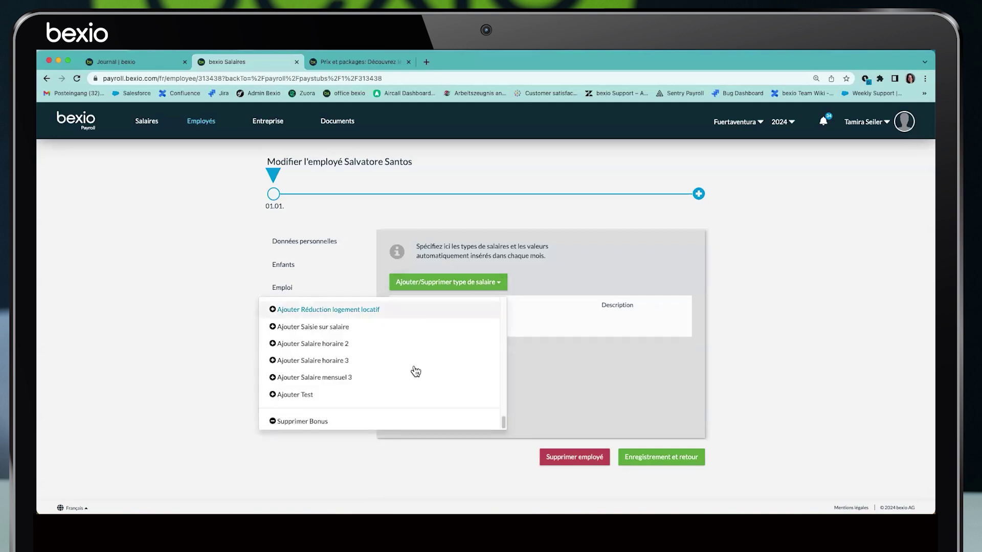
left_click(325, 423)
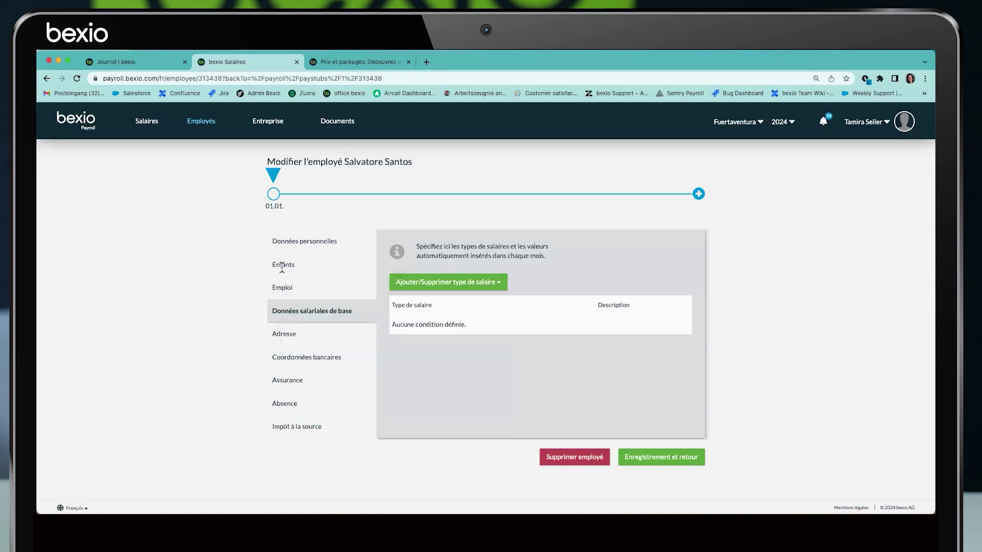
Delete the employee's child record and save, leaving a 5'000.00 CHF gross January salary
left_click(281, 263)
left_click(437, 311)
left_click(403, 323)
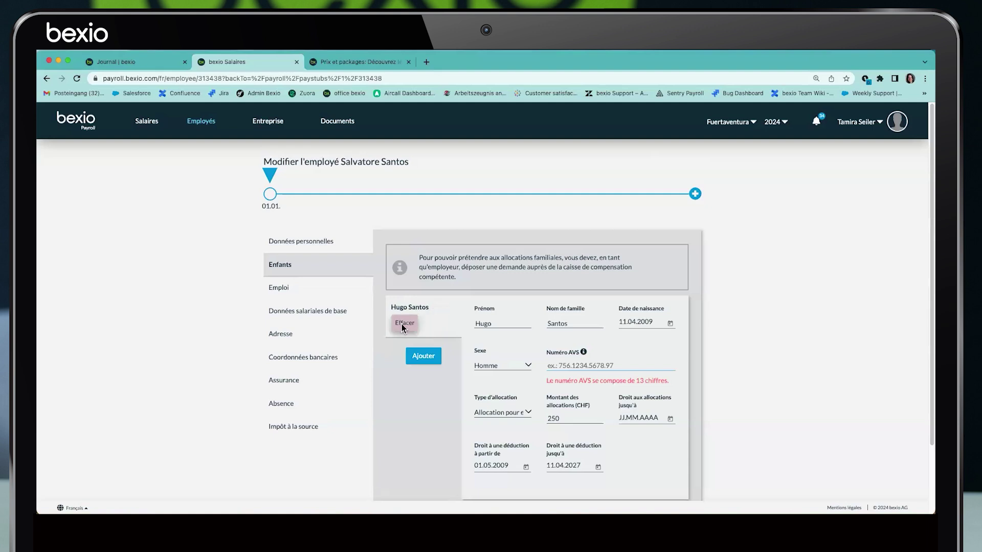
left_click(648, 461)
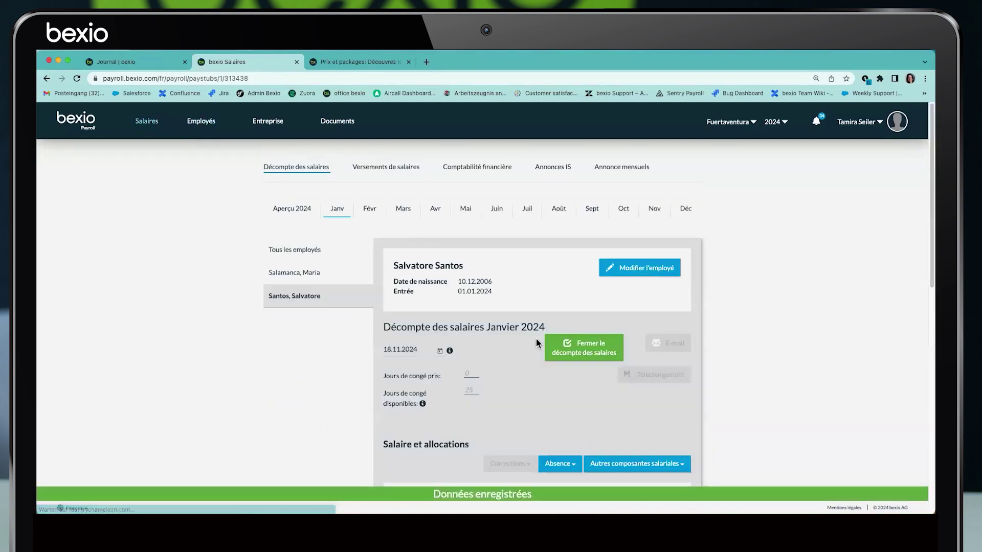
scroll(536, 338, "down", 2)
scroll(537, 347, "down", 1)
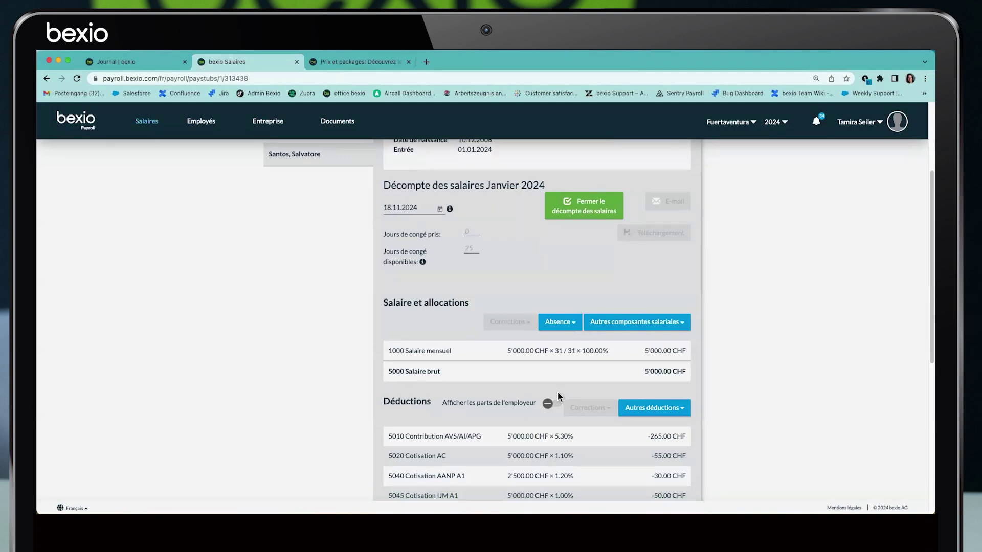
scroll(557, 396, "up", 3)
Create a new absence entry for the employee with reason Maladie
left_click(629, 269)
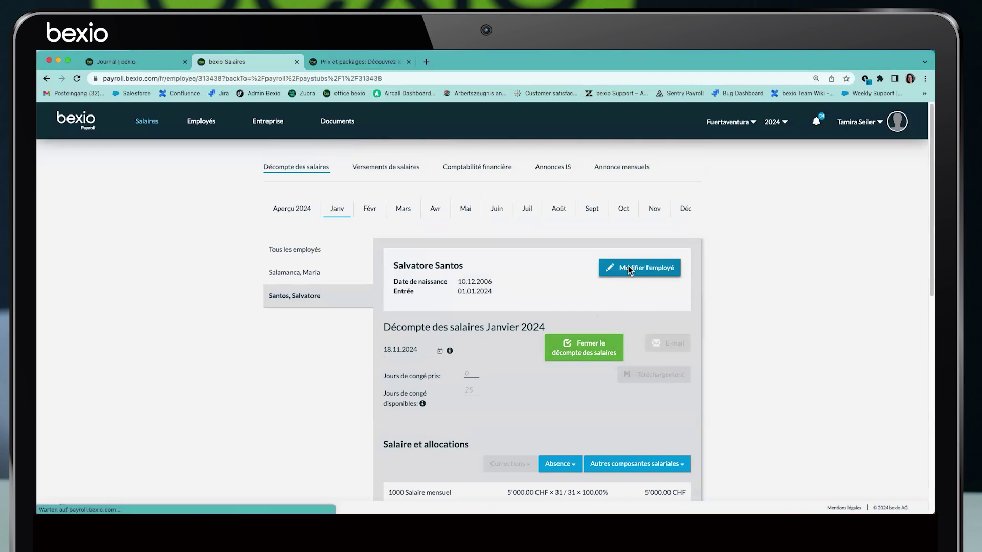
left_click(147, 123)
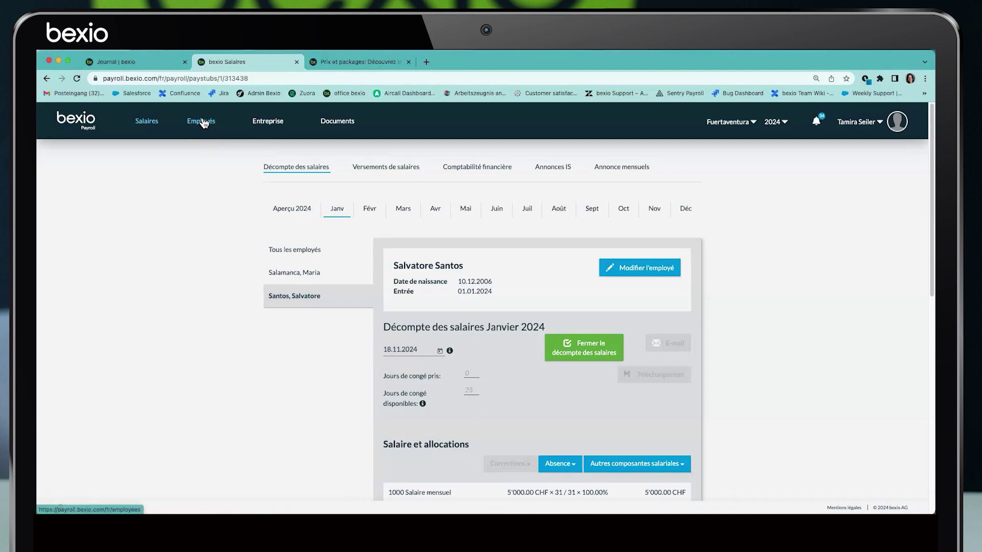
left_click(648, 271)
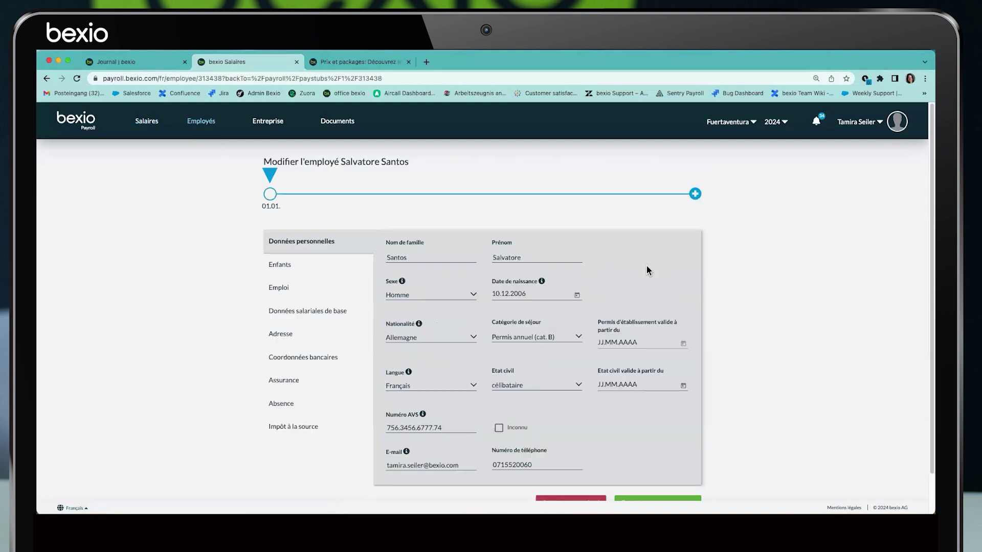
left_click(272, 402)
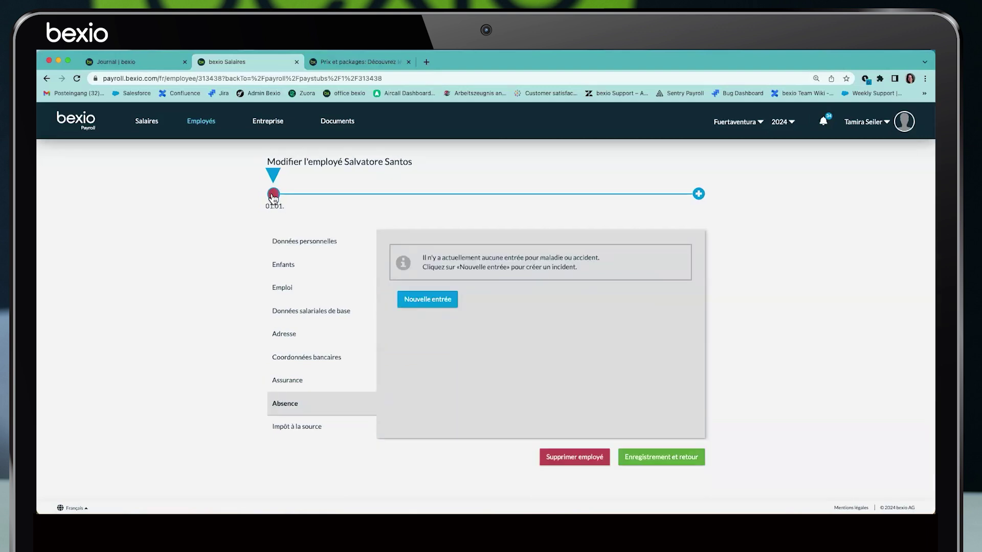
left_click(428, 301)
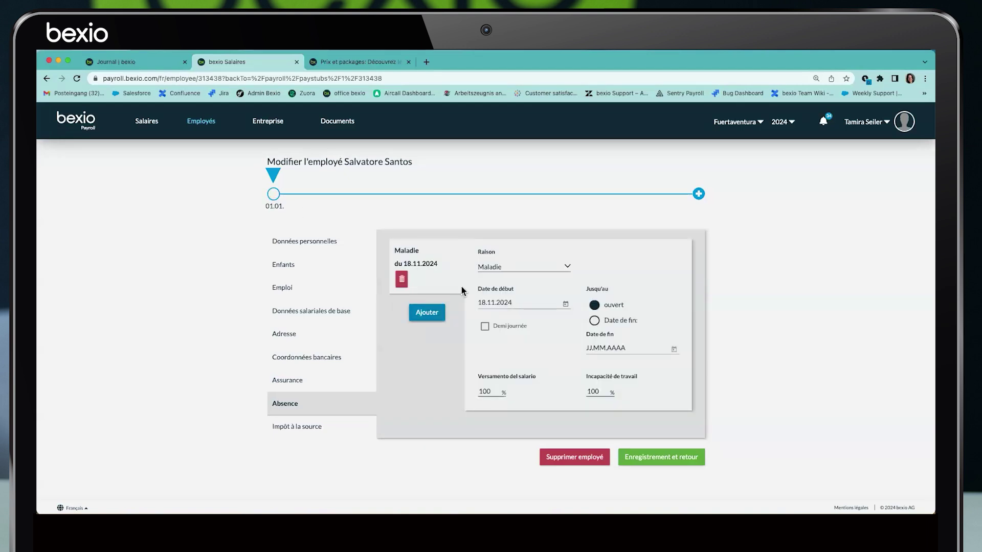
left_click(517, 267)
left_click(517, 267)
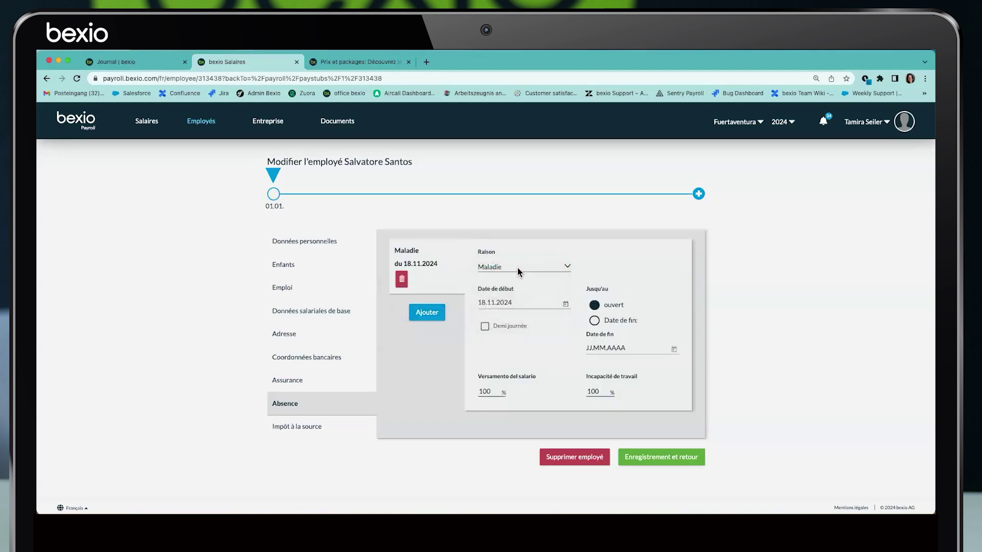
Set the sickness absence to run from 01.01.2024 to 14.01.2024
left_click(565, 303)
left_click(595, 333)
left_click(595, 333)
left_click(595, 333)
left_click(595, 333)
left_click(595, 334)
left_click(594, 333)
left_click(595, 333)
left_click(595, 333)
left_click(594, 334)
left_click(595, 333)
left_click(492, 395)
left_click(595, 321)
left_click(673, 350)
left_click(706, 181)
left_click(706, 181)
left_click(706, 180)
left_click(706, 181)
left_click(706, 181)
left_click(706, 181)
left_click(706, 181)
left_click(705, 181)
left_click(706, 180)
left_click(724, 266)
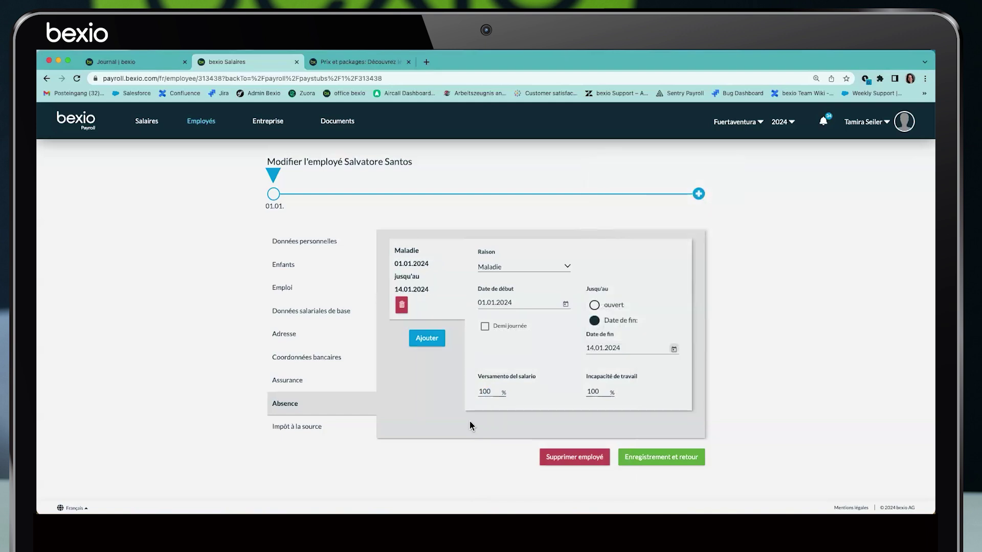
Set salary continuation to 80% and save the absence
double_click(482, 392)
type("80")
left_click_drag(586, 377, 640, 379)
double_click(482, 392)
left_click(651, 458)
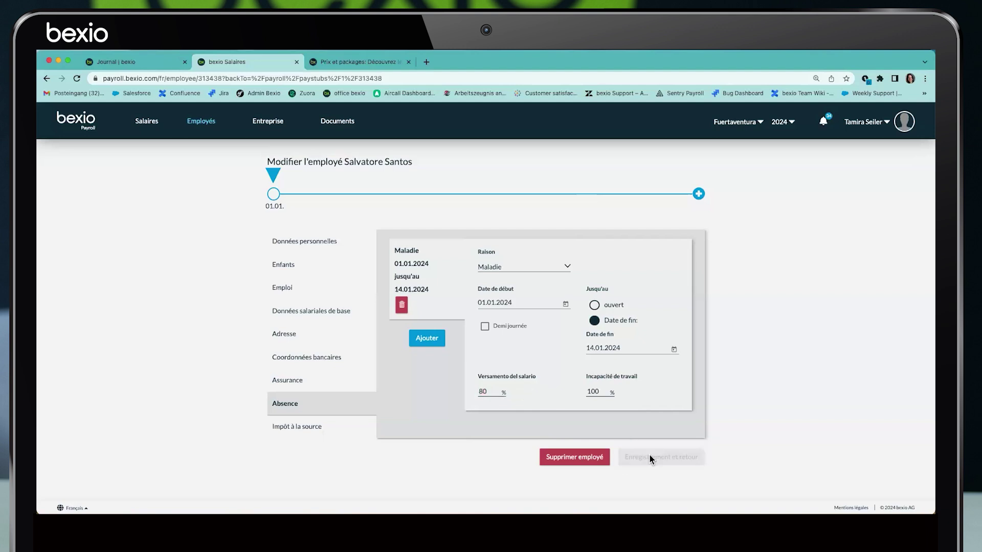
scroll(550, 383, "down", 5)
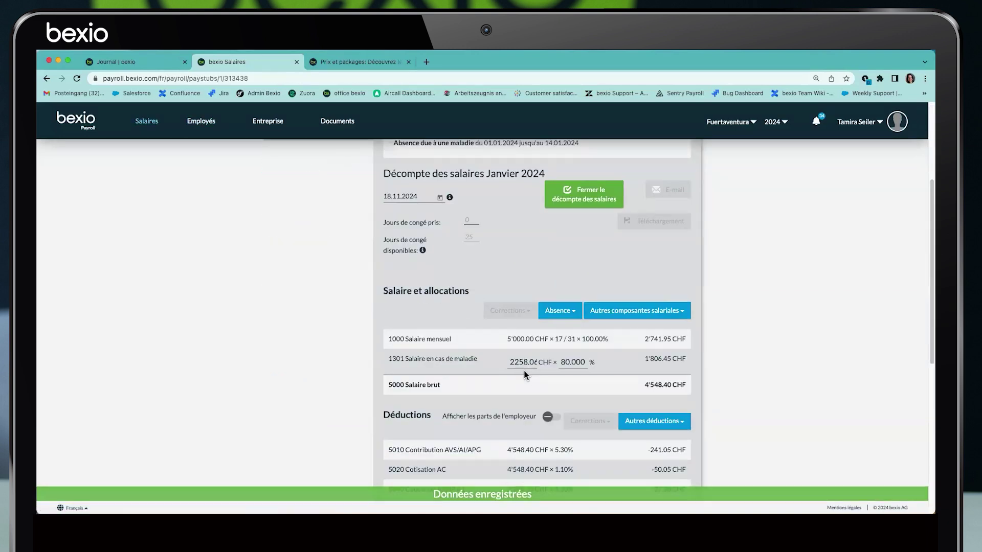
Check the 17-day 1000 monthly salary and 2258.06 base on sick-pay line 1301, then open absence additions
double_click(558, 340)
left_click(569, 342)
left_click_drag(643, 339, 683, 336)
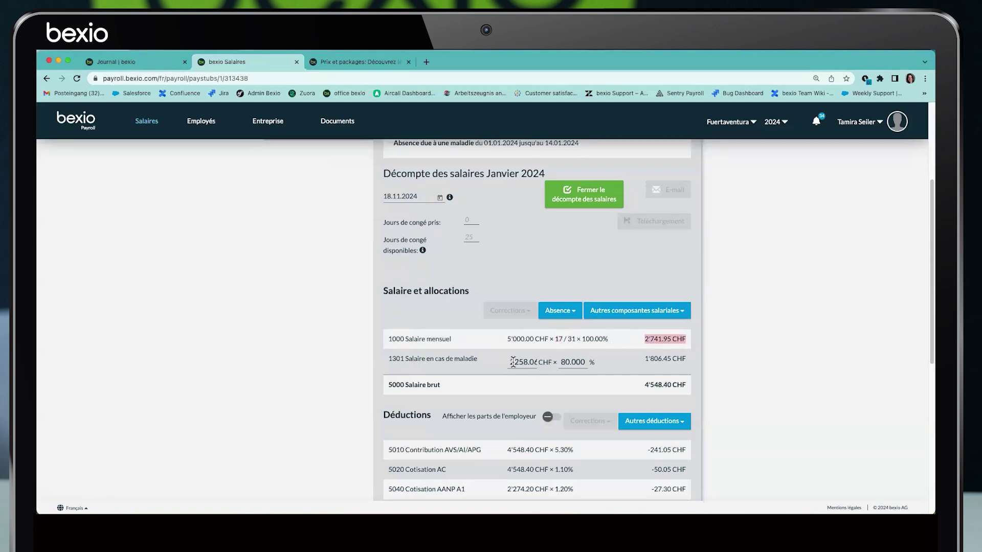
left_click_drag(512, 362, 586, 363)
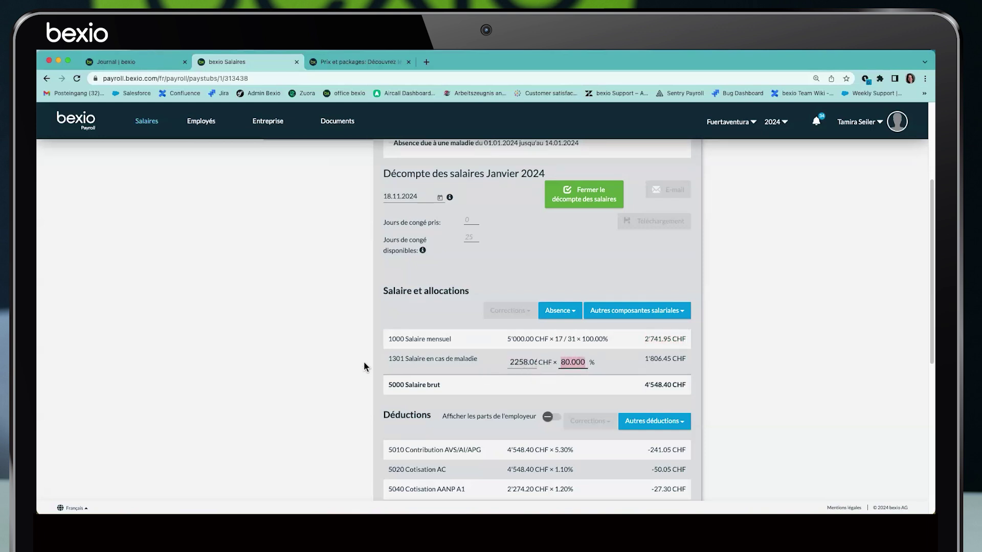
double_click(402, 359)
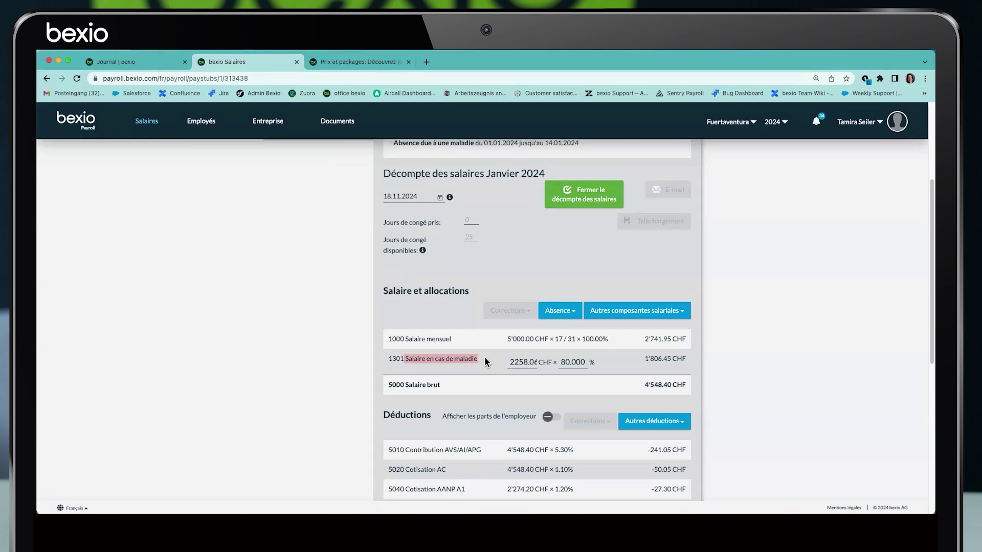
scroll(490, 362, "down", 1)
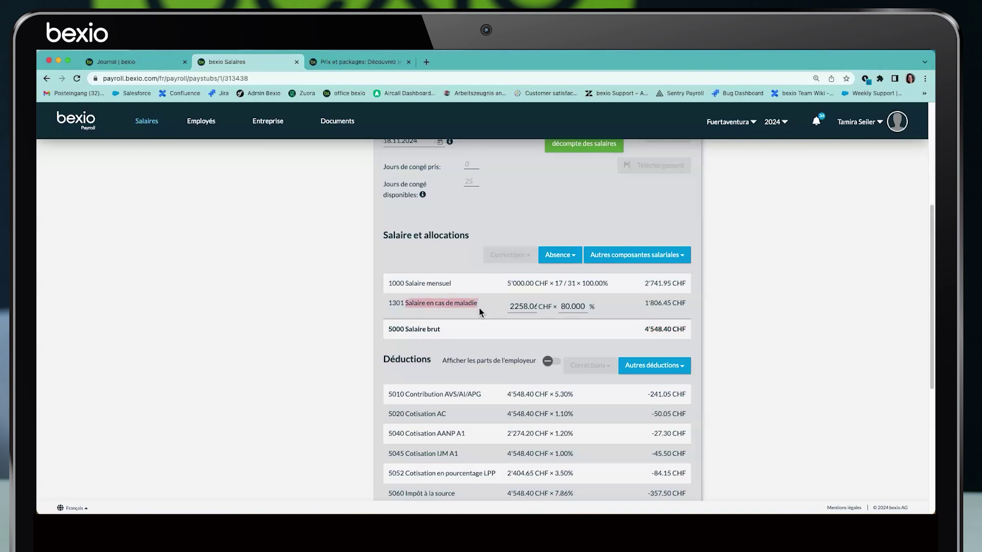
left_click(574, 256)
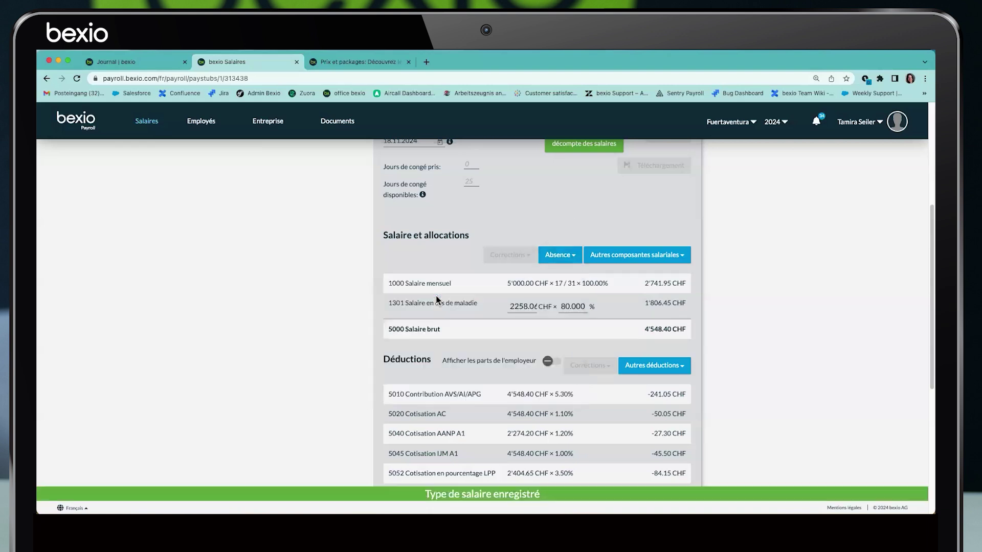
Add an Indemnités journalières line of 1'806.00 CHF to the January payslip
left_click(512, 334)
type("1806")
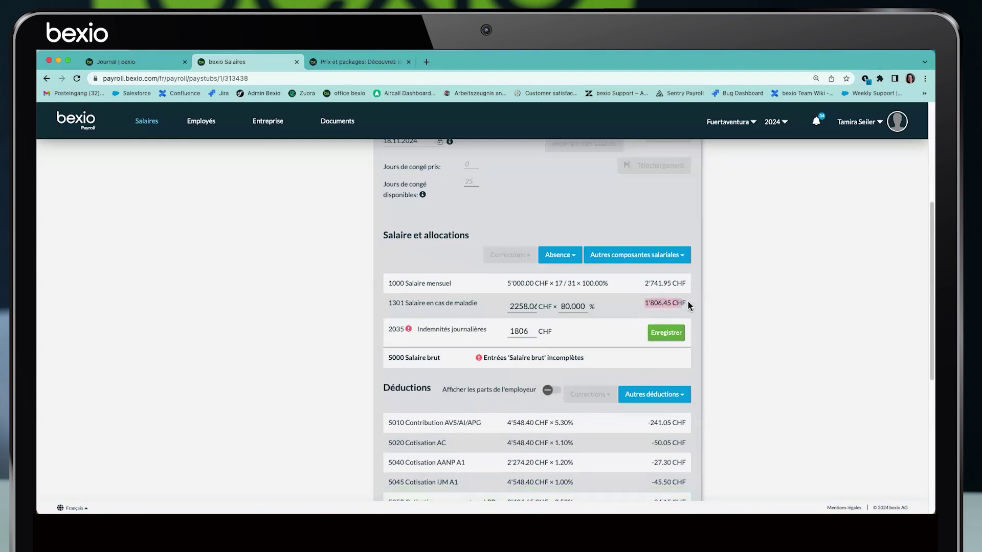
left_click(667, 336)
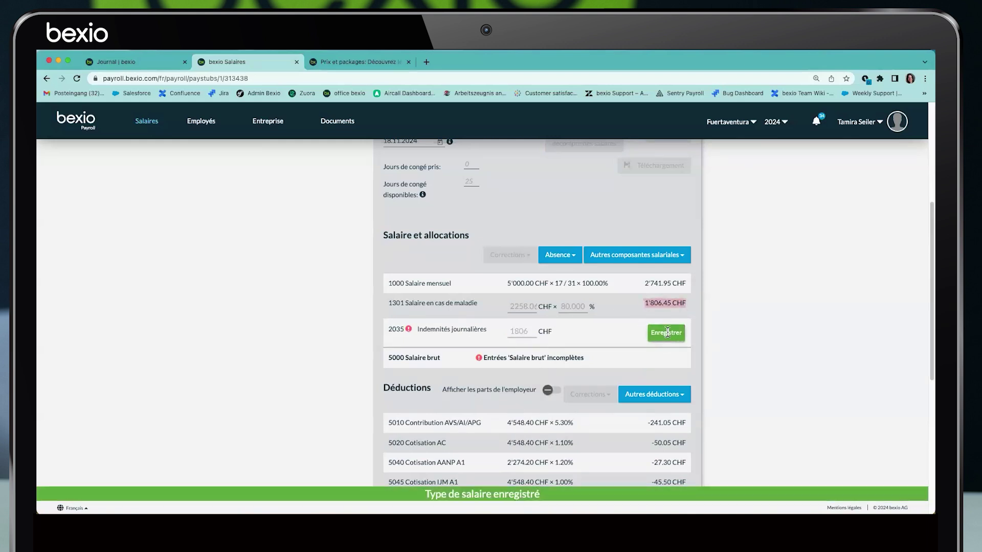
left_click_drag(629, 333, 668, 355)
left_click(645, 361)
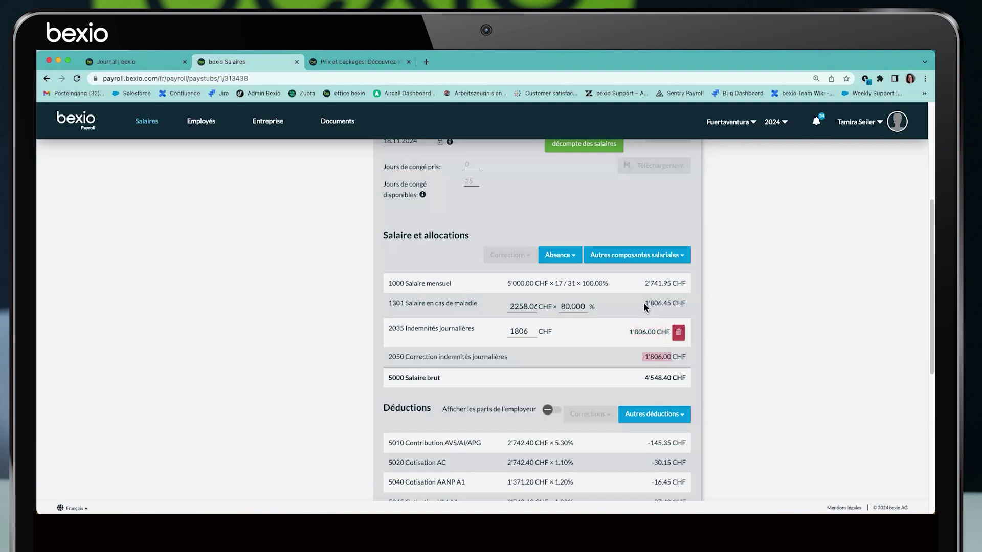
Compare it with the 1'806.45 CHF sickness salary and reduced AVS base, then delete row 2035
left_click_drag(644, 302, 689, 305)
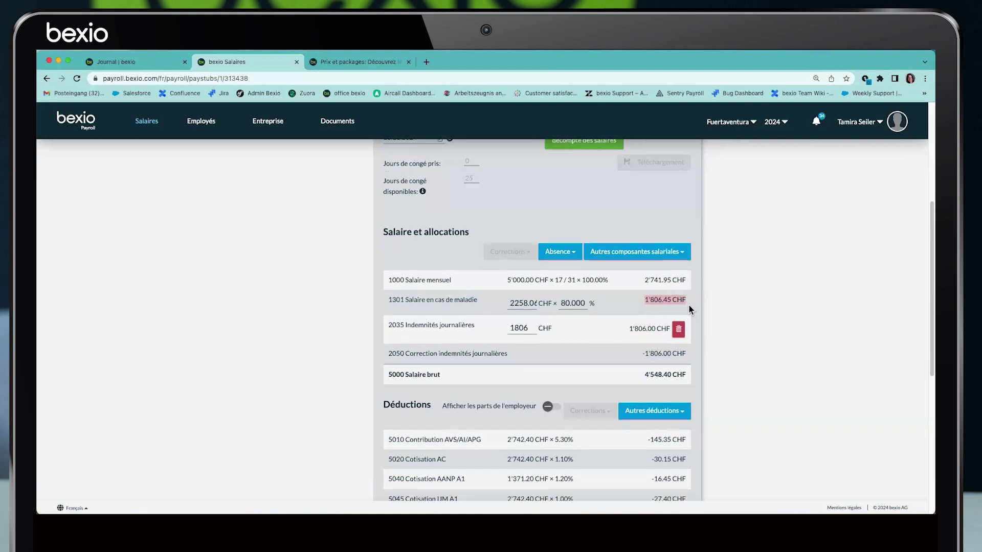
scroll(531, 340, "down", 3)
left_click_drag(508, 330, 529, 325)
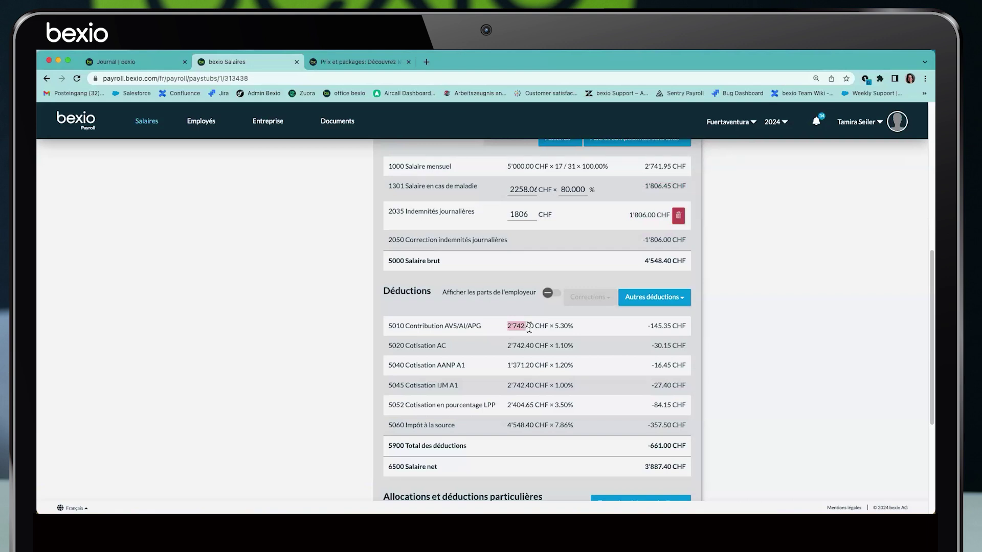
left_click_drag(405, 211, 475, 214)
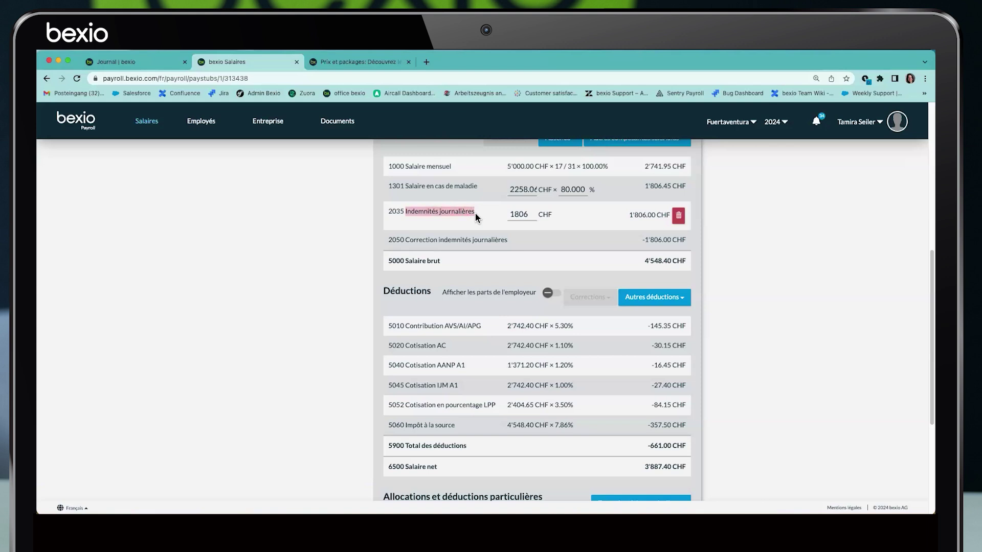
left_click(677, 216)
left_click(673, 217)
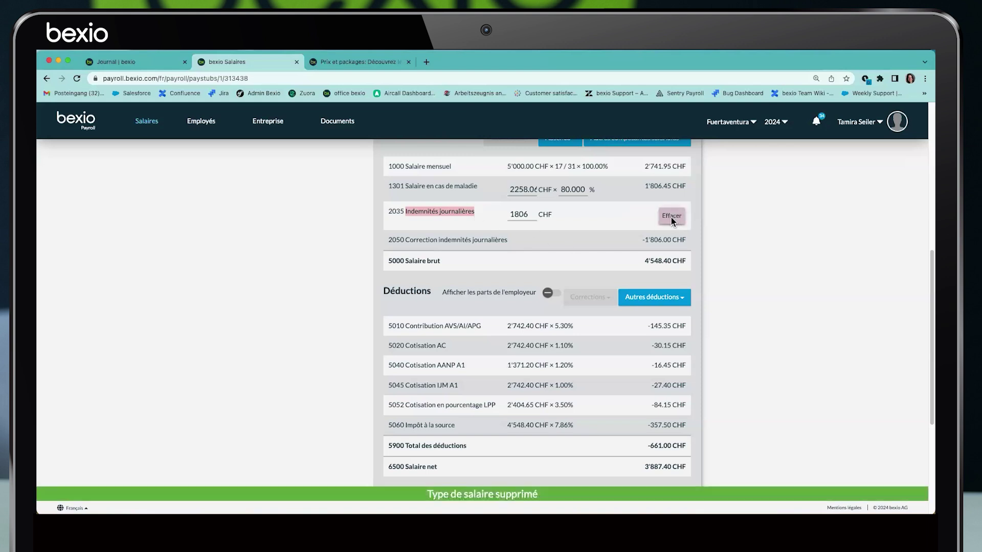
scroll(560, 301, "down", 1)
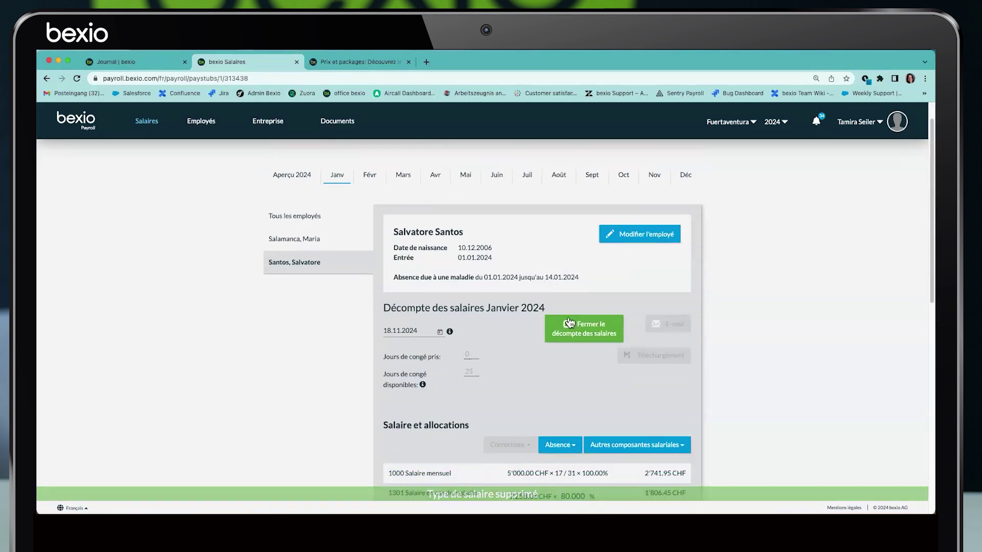
Close the January 2024 payslip and switch to February 2024
left_click(573, 323)
scroll(562, 329, "down", 3)
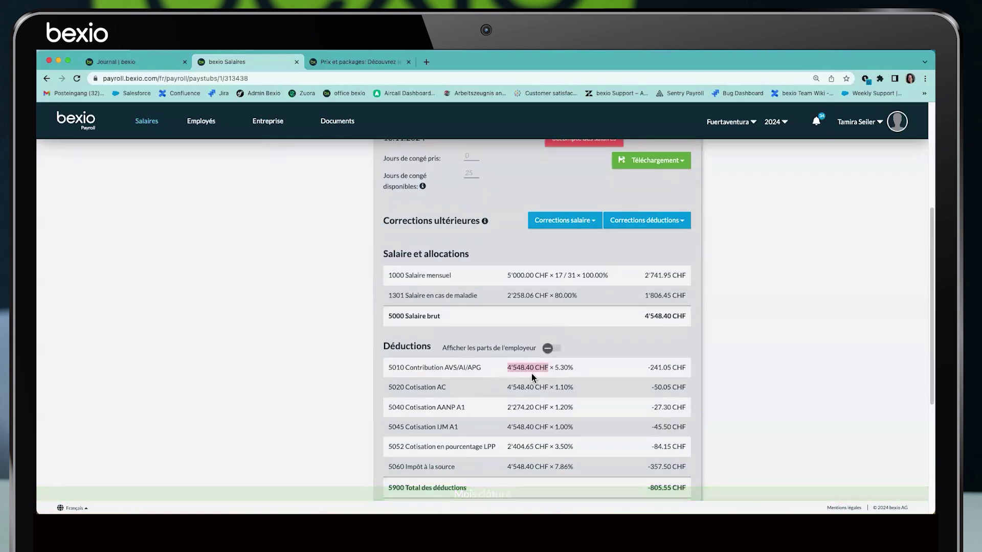
scroll(519, 383, "up", 4)
left_click(372, 212)
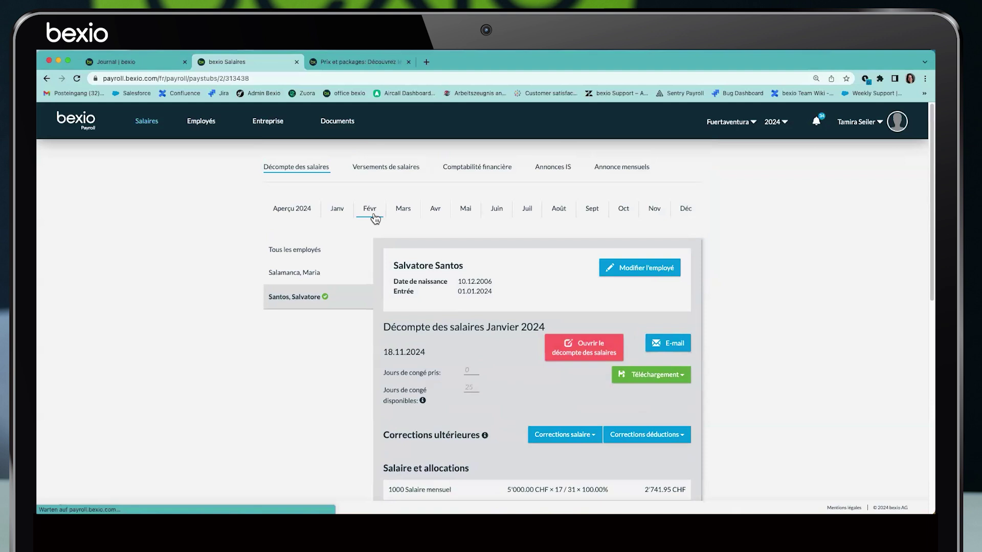
Add an Indemnités journalières line of 1806 CHF to the February payslip
scroll(475, 330, "down", 3)
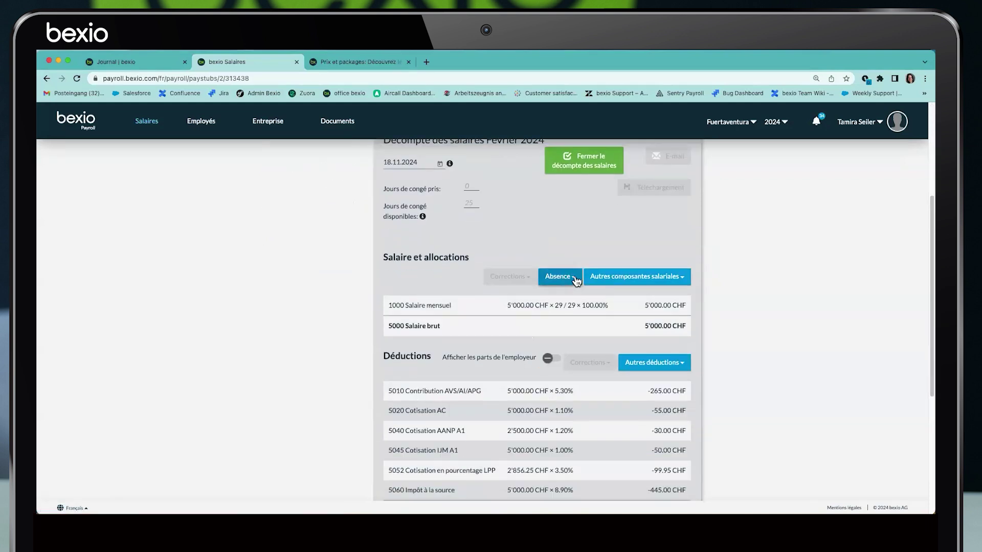
left_click(563, 277)
left_click(444, 317)
left_click(515, 329)
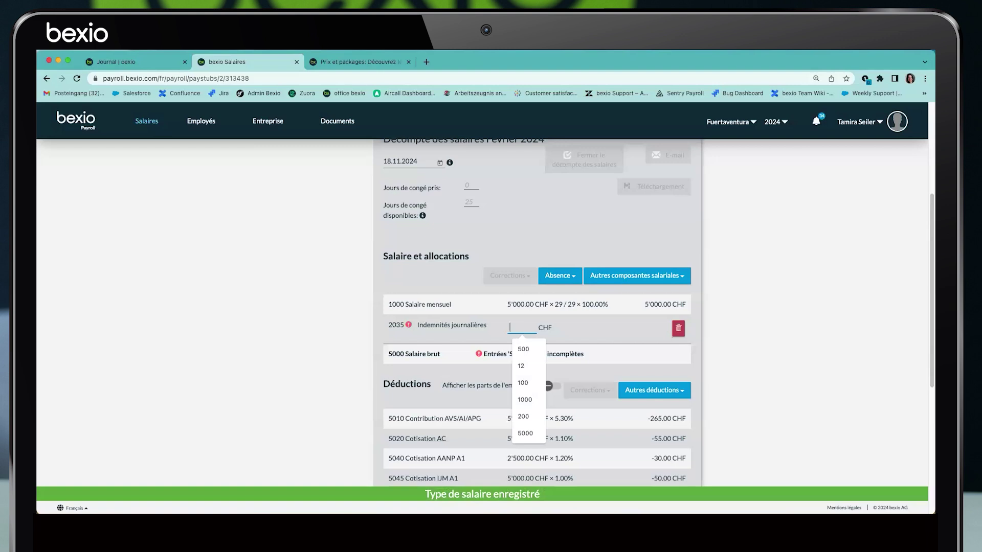
type("1806")
left_click(671, 330)
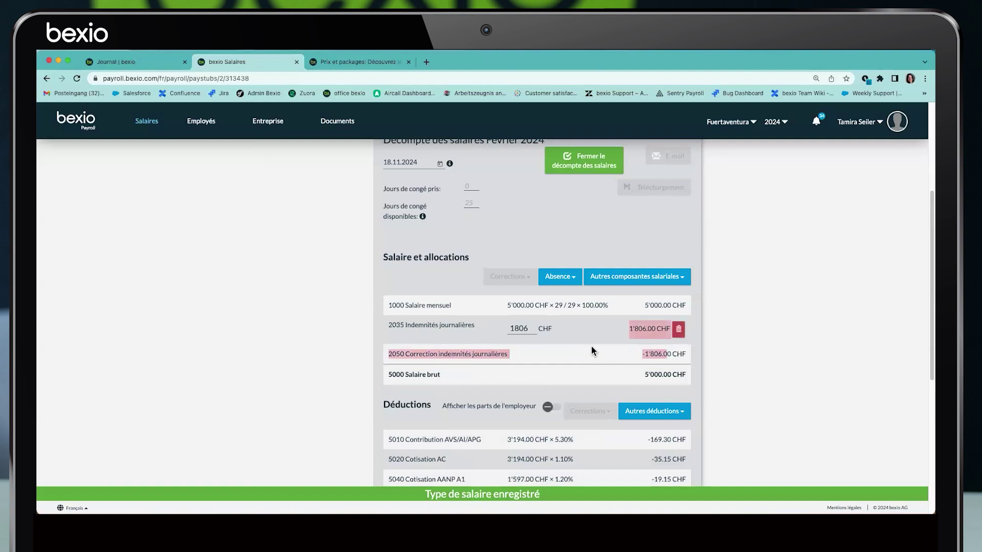
Delete the February daily-allowance row again
scroll(592, 346, "down", 3)
scroll(600, 339, "up", 2)
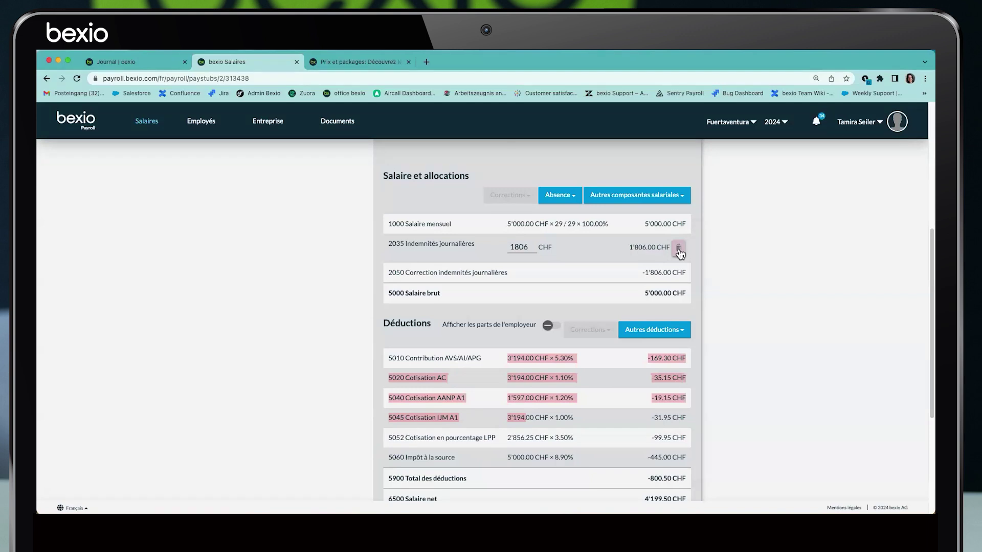
left_click(679, 249)
left_click(680, 250)
scroll(330, 213, "up", 5)
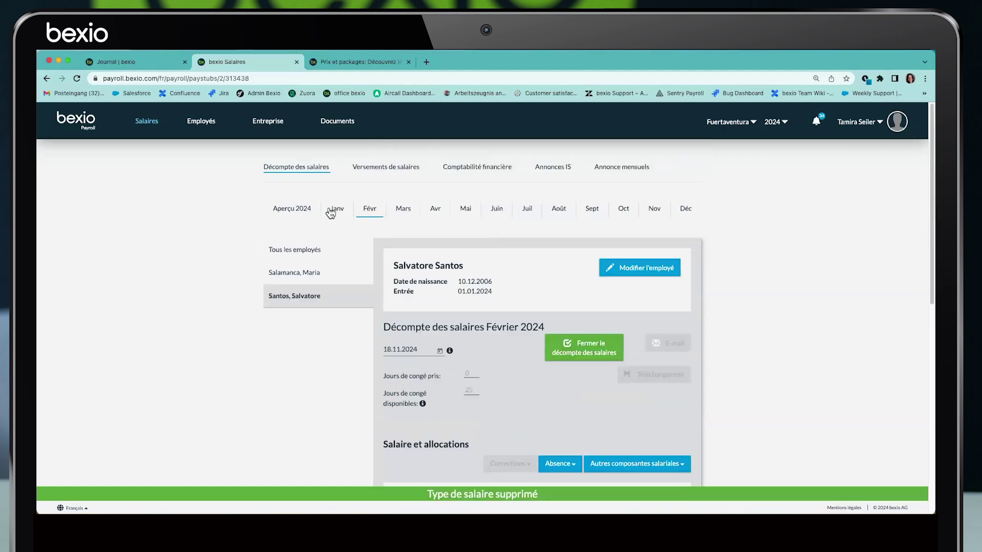
Reopen the closed January 2024 payslip
left_click(330, 211)
left_click(555, 347)
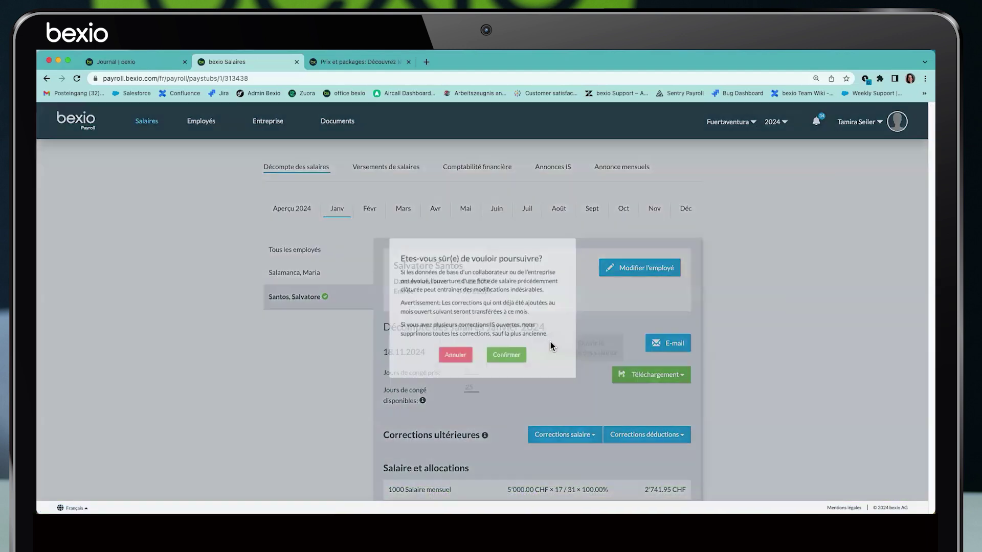
left_click(520, 360)
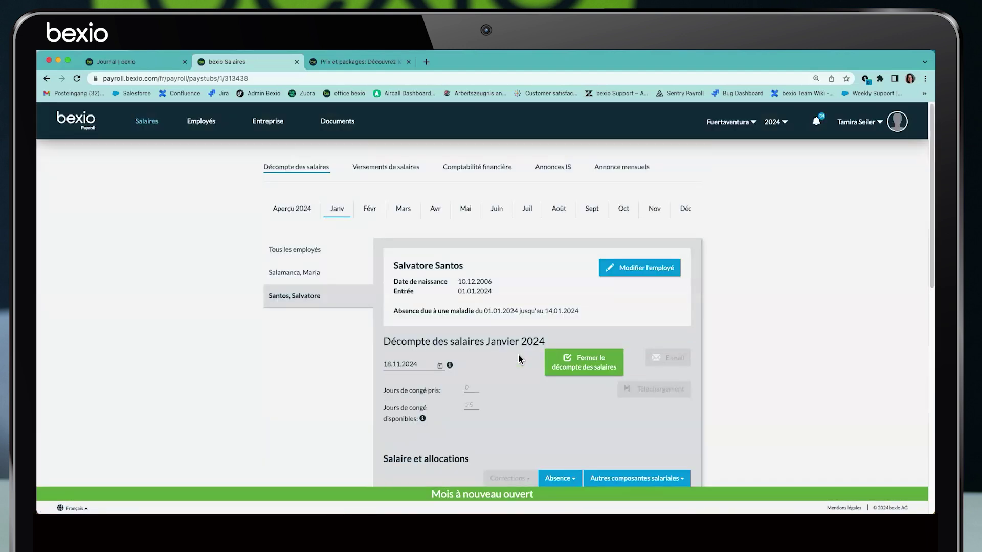
Change the employee's absence reason to Maternité/Paternité with 80% salary payment and save
left_click(631, 267)
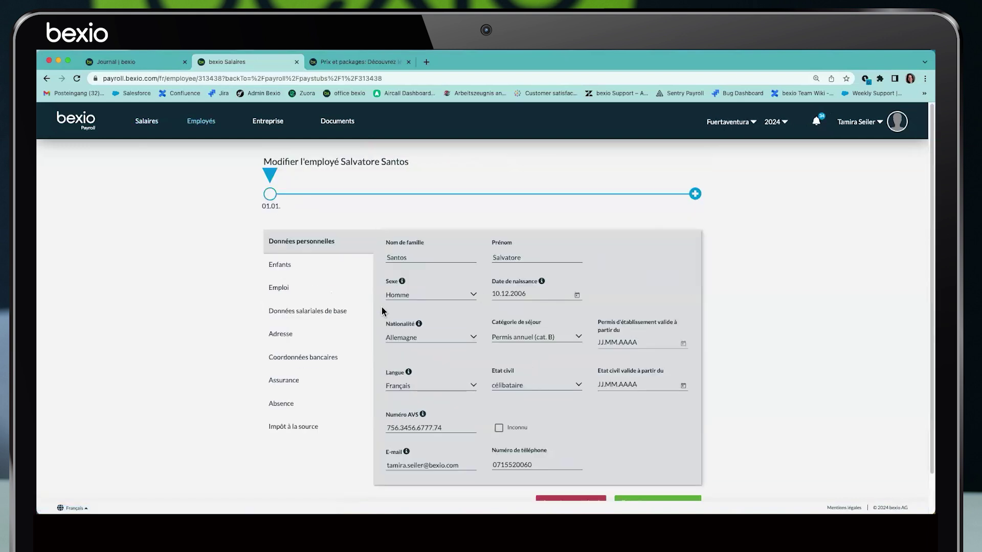
left_click(282, 381)
left_click(281, 404)
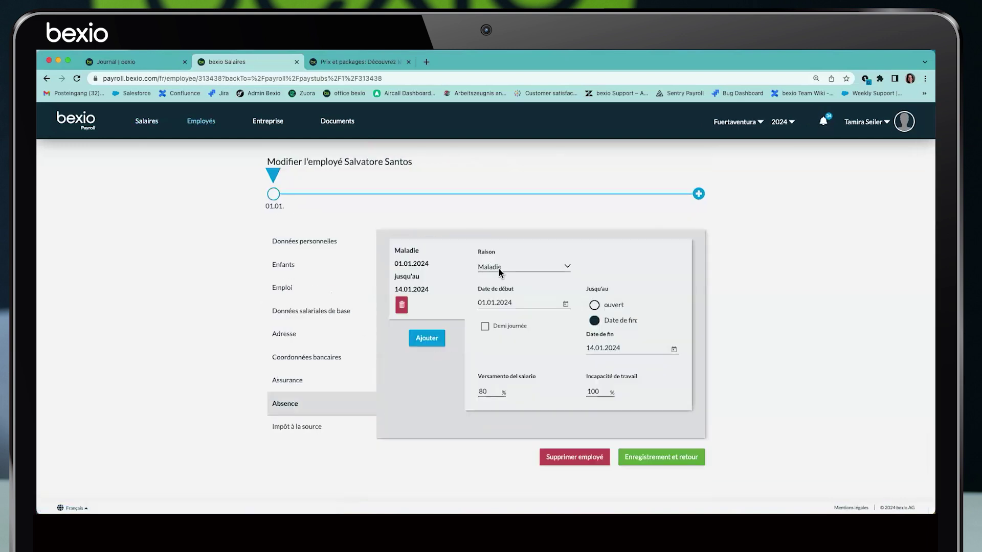
left_click(521, 266)
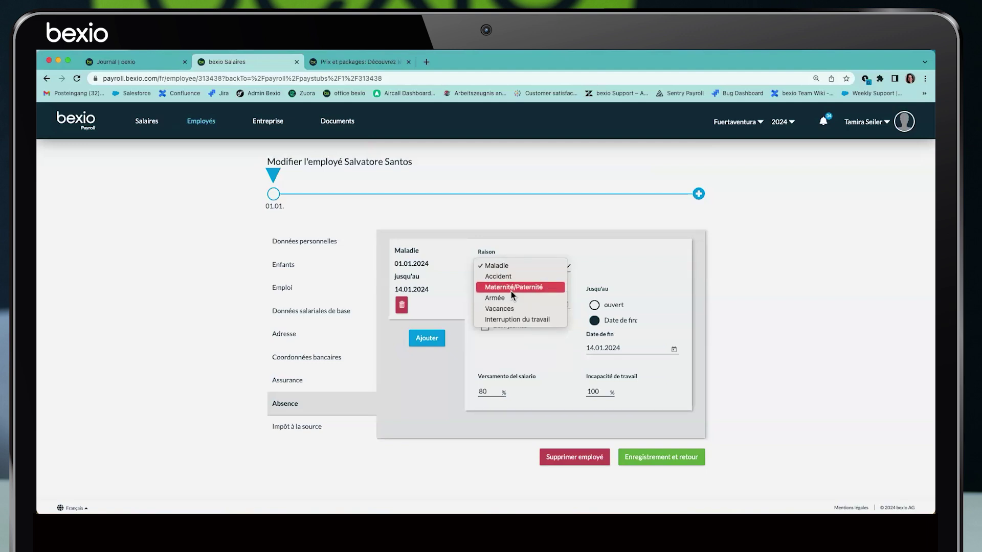
key("Escape")
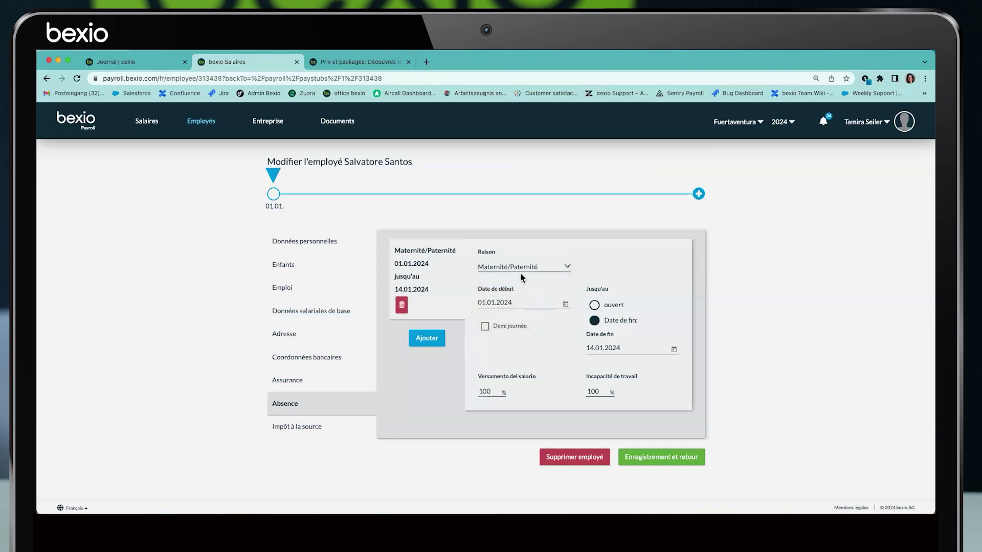
double_click(481, 390)
type("80")
left_click(647, 452)
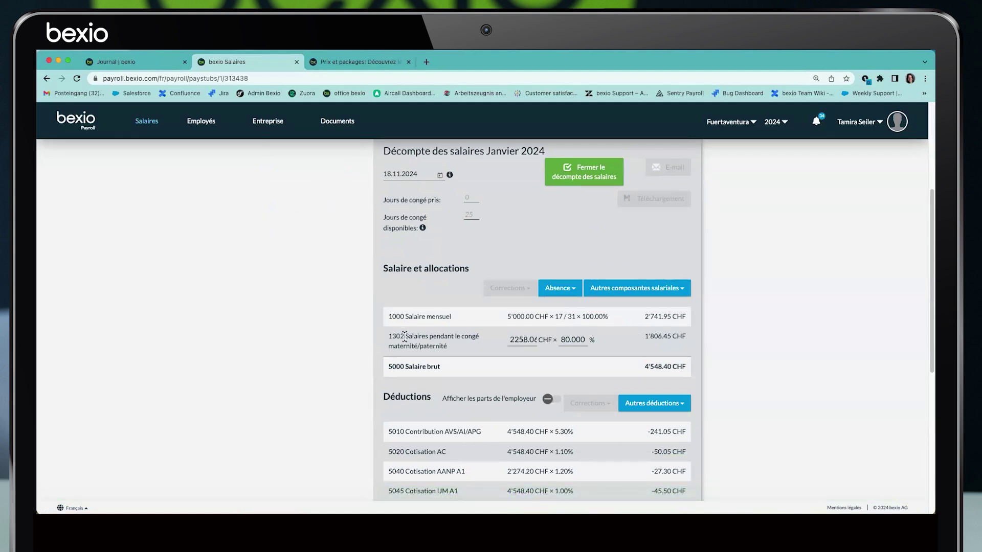
Add a maternity/paternity allowance row of 1806 CHF to the January payslip
left_click_drag(404, 337, 460, 353)
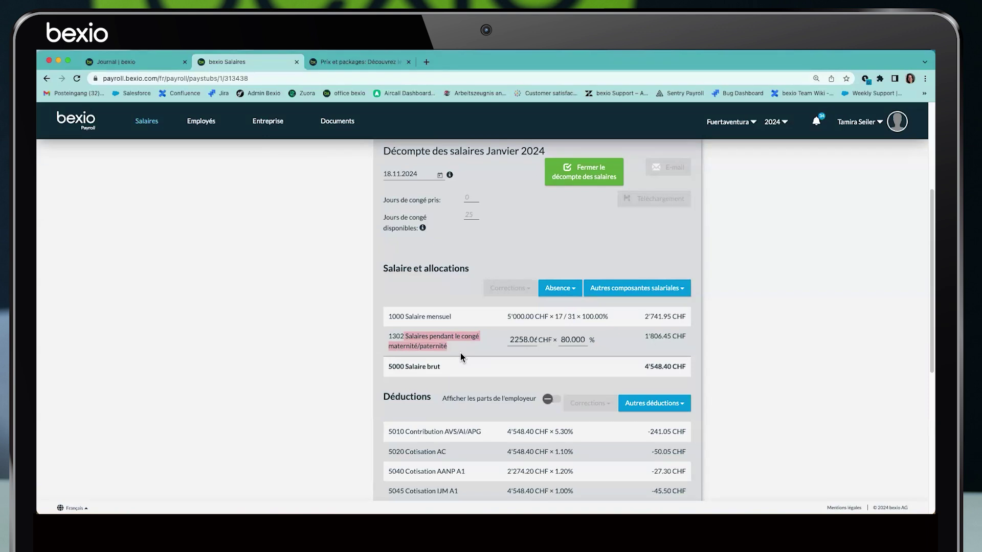
left_click(555, 290)
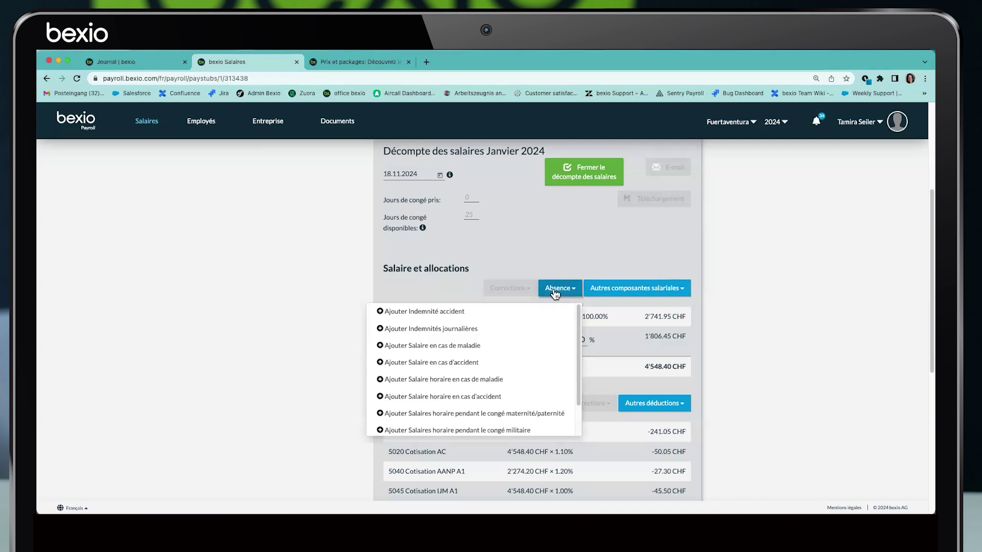
left_click(684, 288)
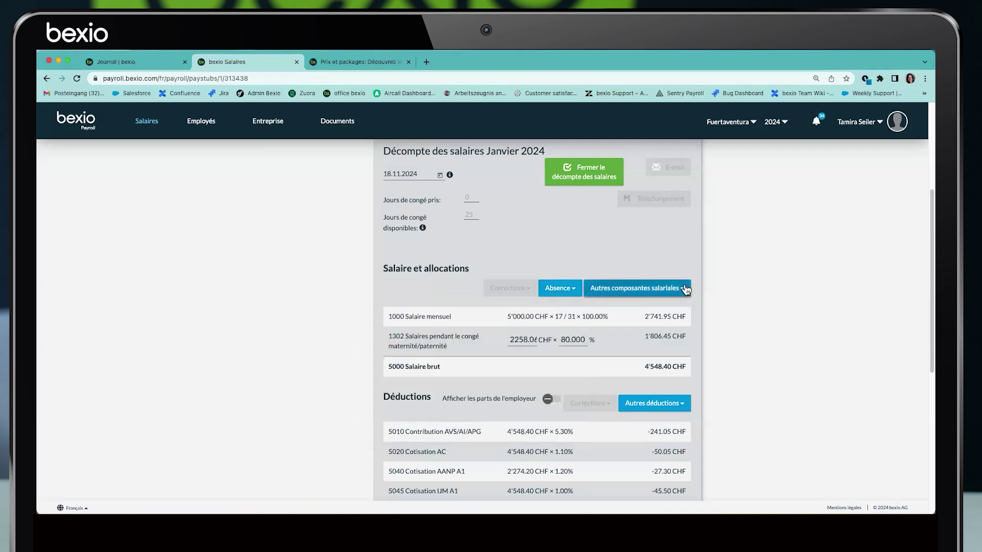
left_click(685, 289)
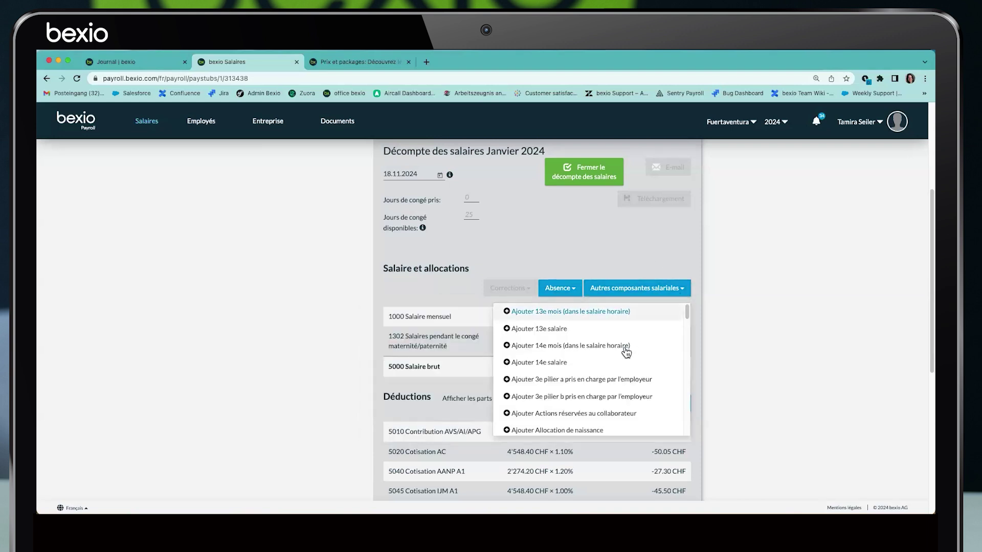
scroll(627, 352, "down", 5)
scroll(628, 353, "down", 5)
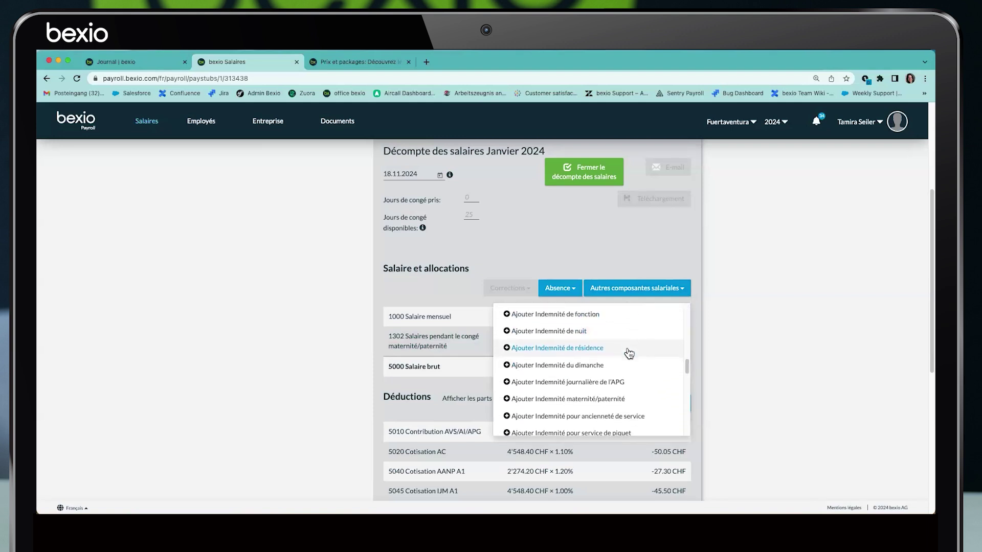
left_click(580, 401)
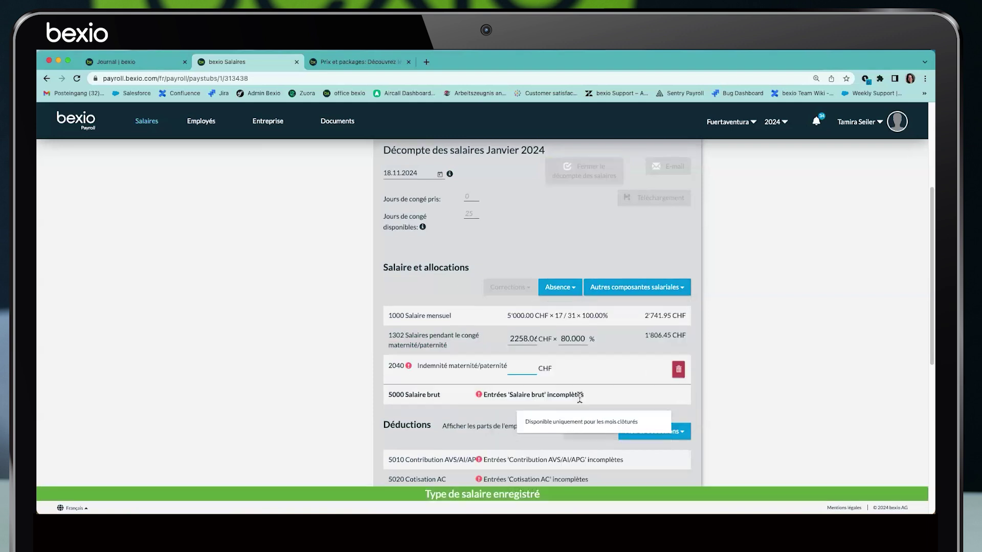
type("1806")
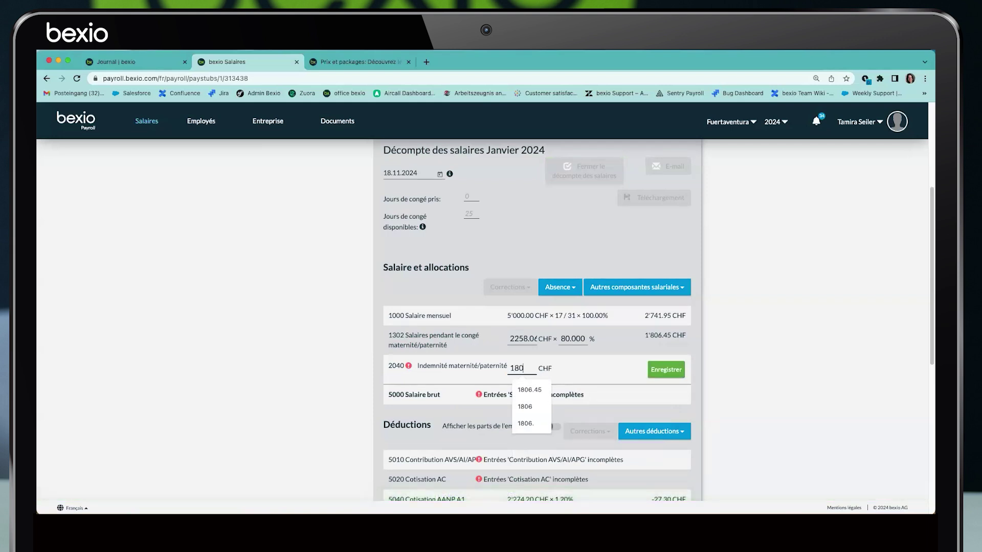
left_click(666, 373)
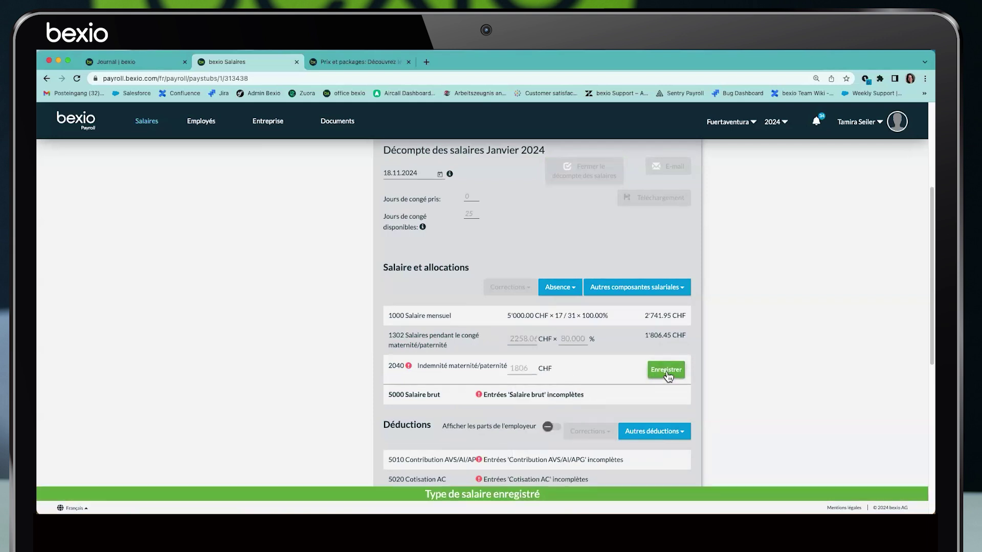
Show the employer contribution shares and delete the maternity allowance row
scroll(687, 341, "down", 4)
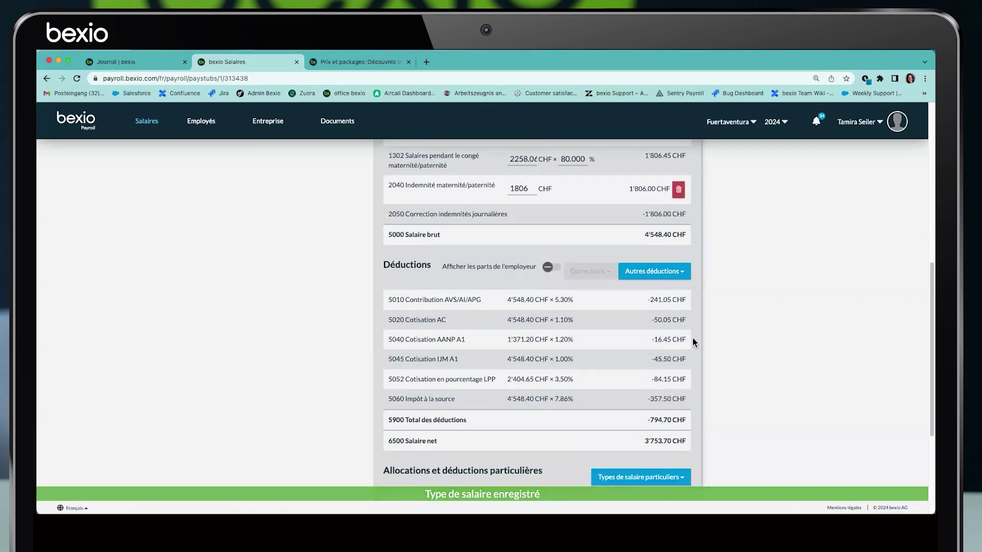
left_click(557, 271)
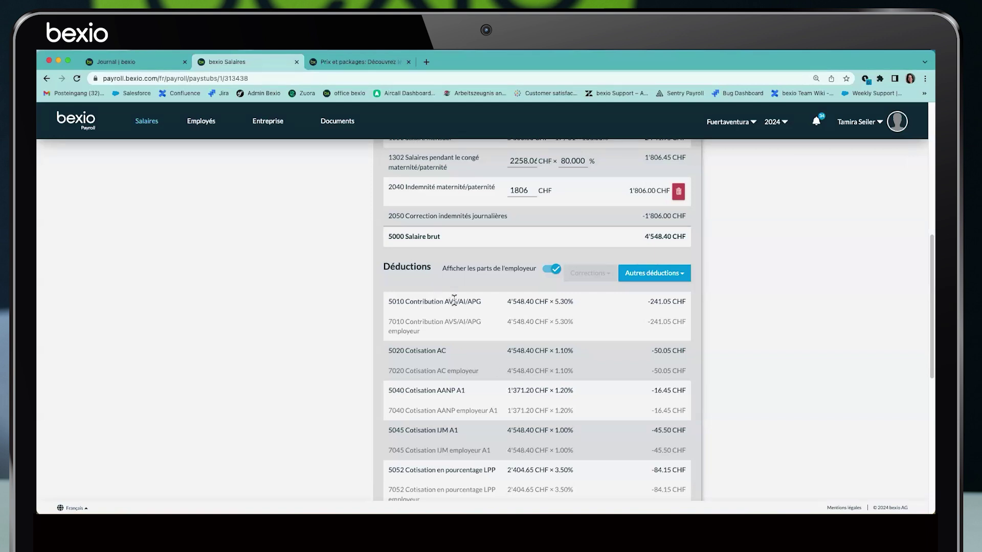
scroll(491, 291, "up", 1)
left_click(679, 223)
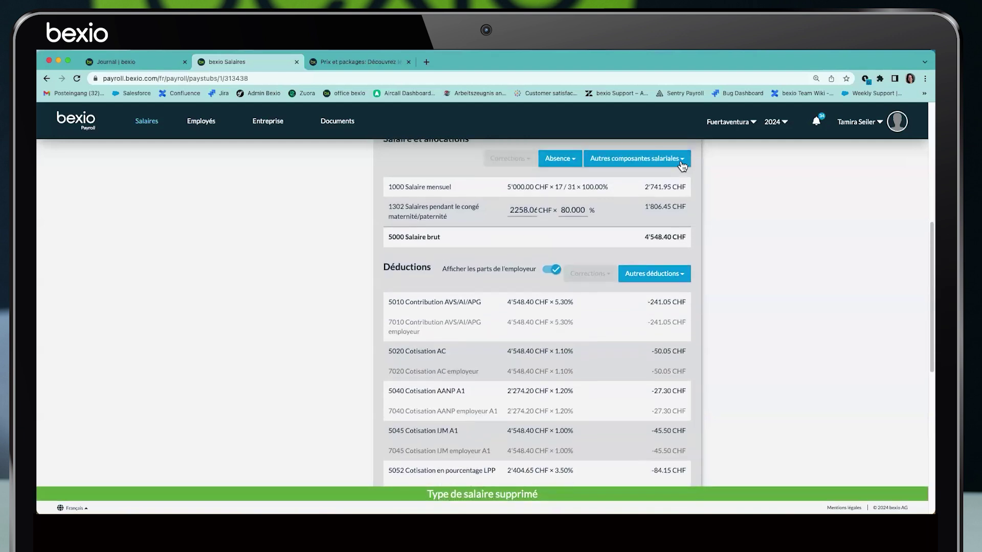
Add a daily APG allowance ('Indemnité journalière de l'APG'), then remove it again
left_click(682, 162)
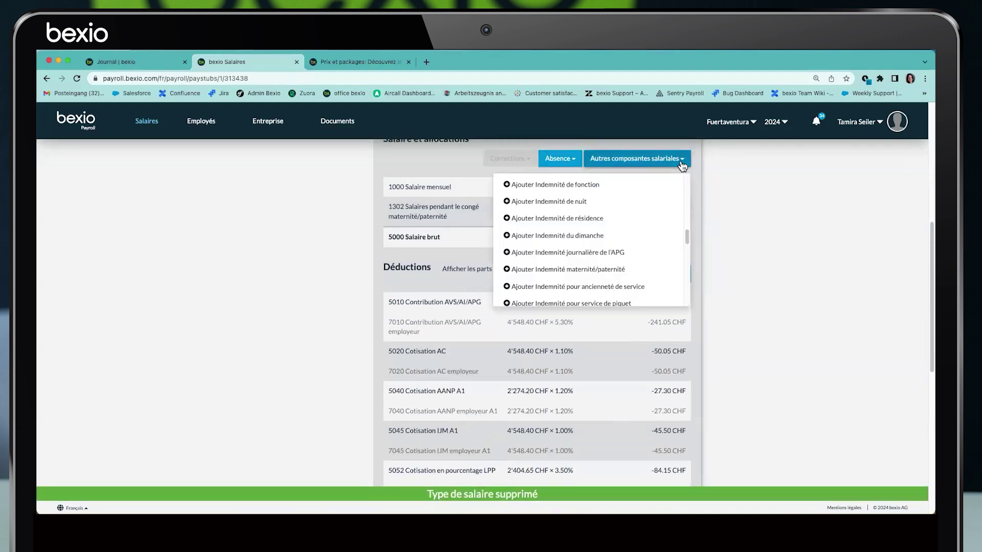
left_click(577, 251)
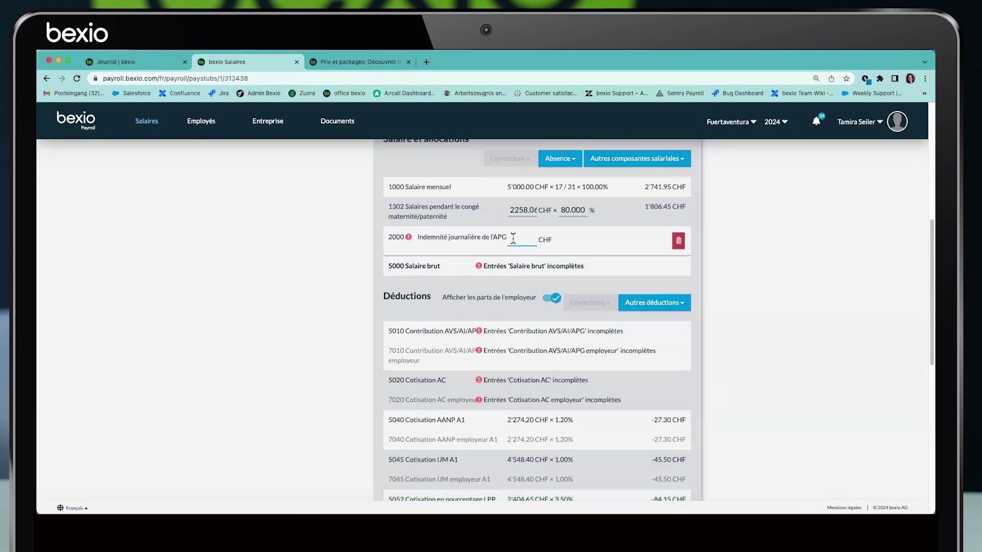
left_click(678, 241)
left_click(680, 247)
scroll(676, 233, "up", 6)
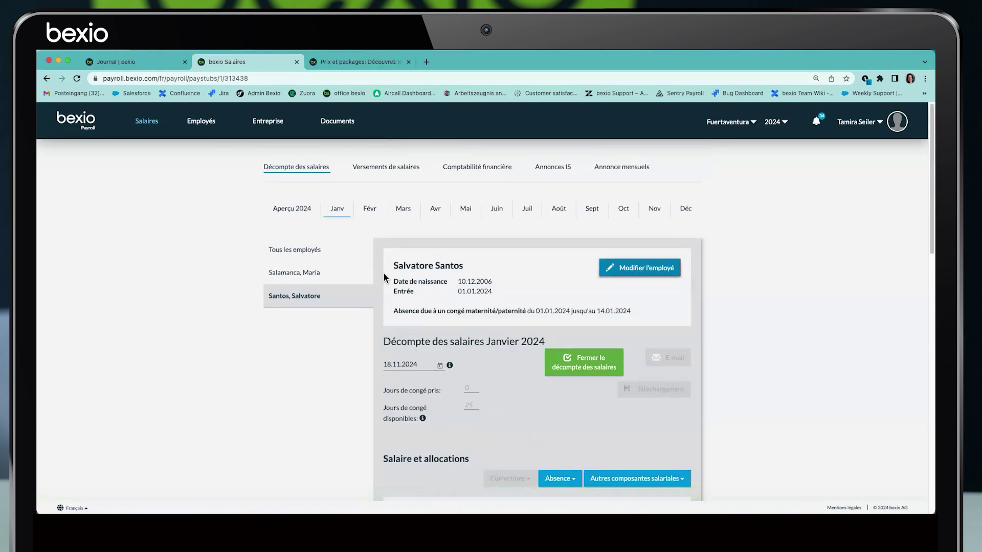
Change the employee's absence reason to Vacances and save the employee record
left_click(627, 267)
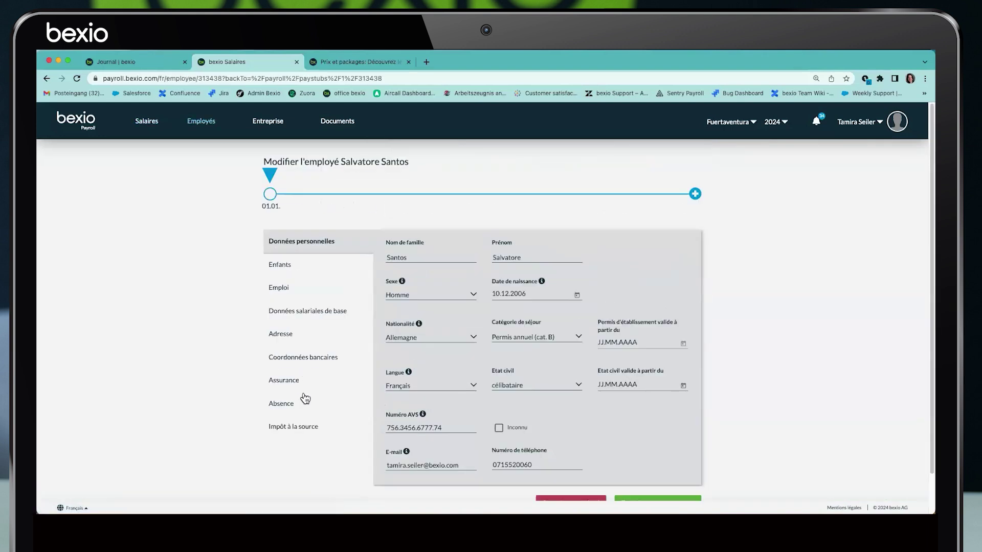
left_click(279, 409)
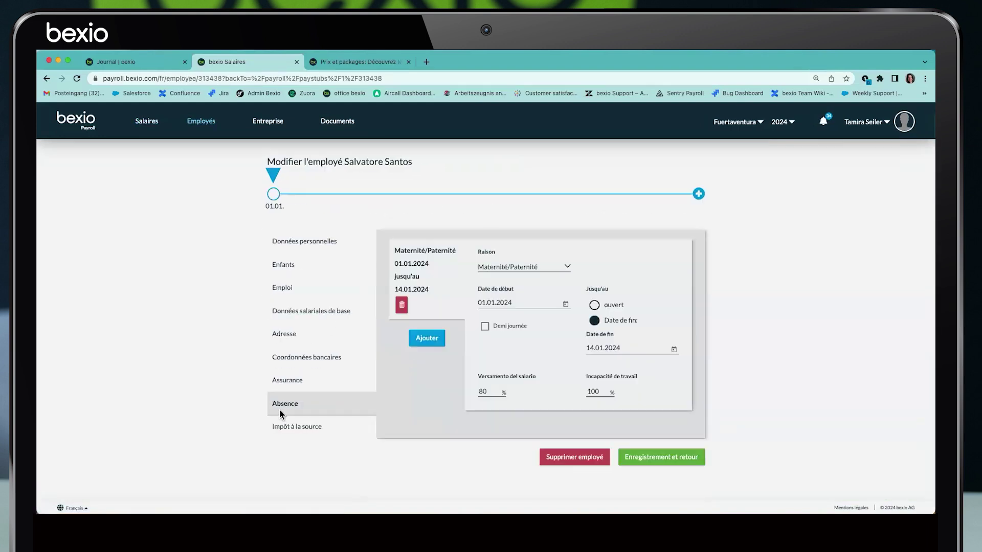
left_click(529, 266)
left_click(520, 287)
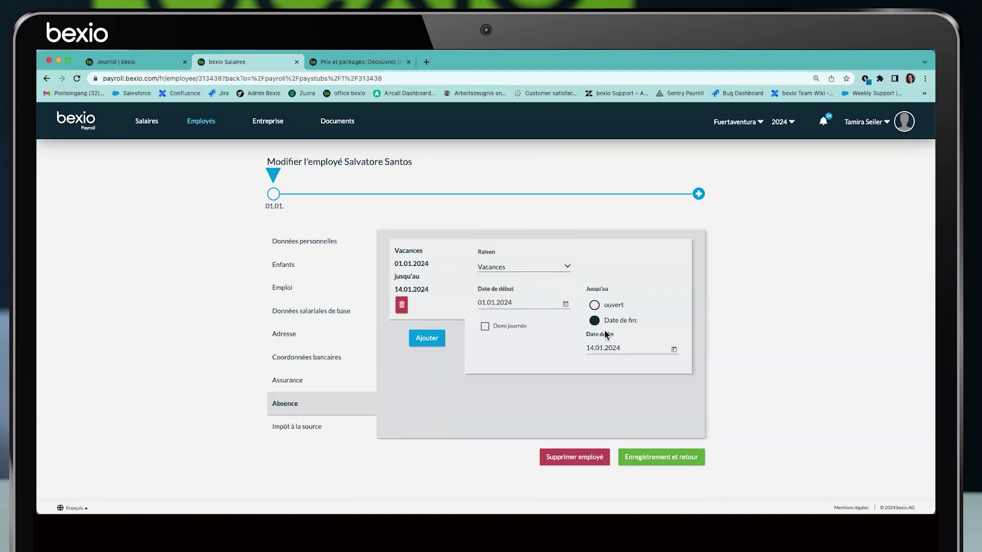
left_click(651, 458)
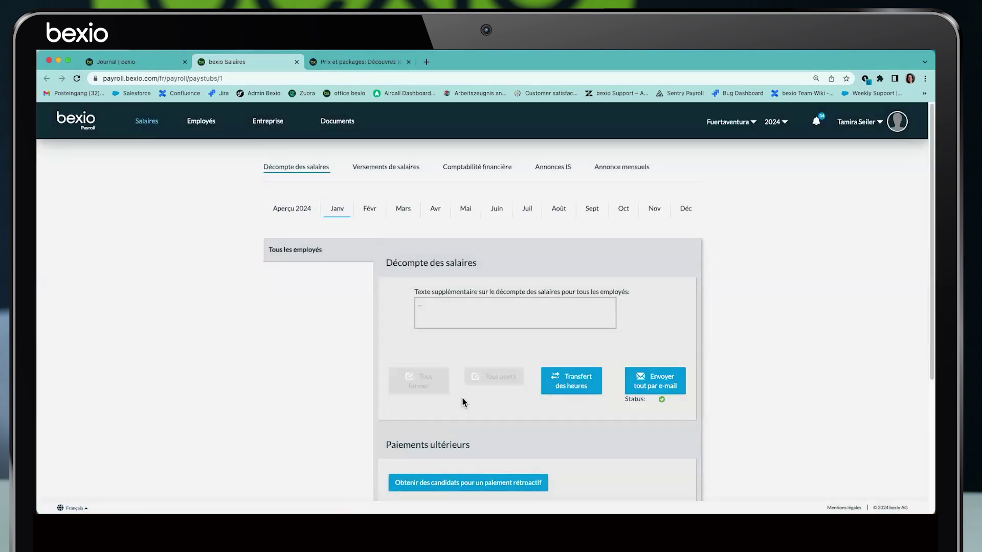
Close the January 2024 payslip and reopen it
left_click(566, 370)
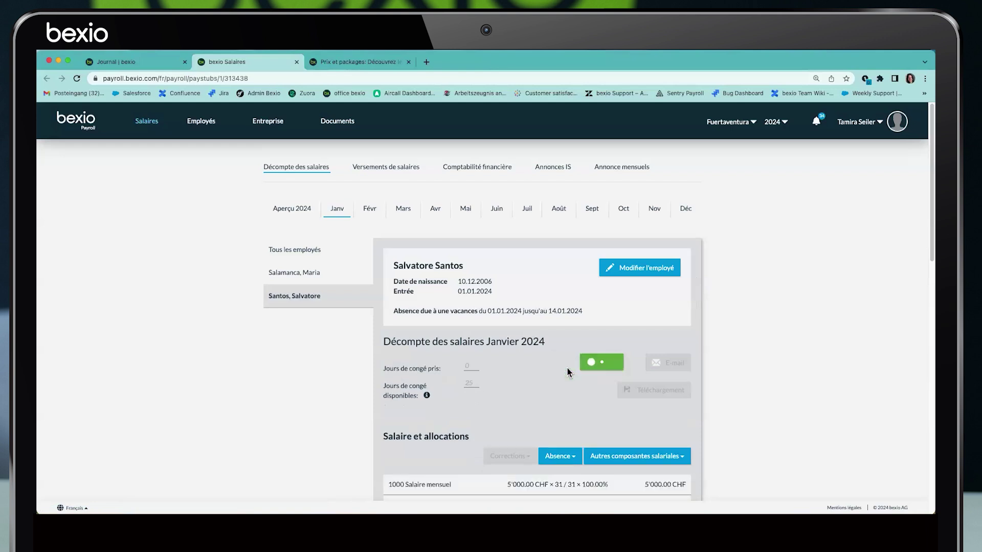
left_click(565, 366)
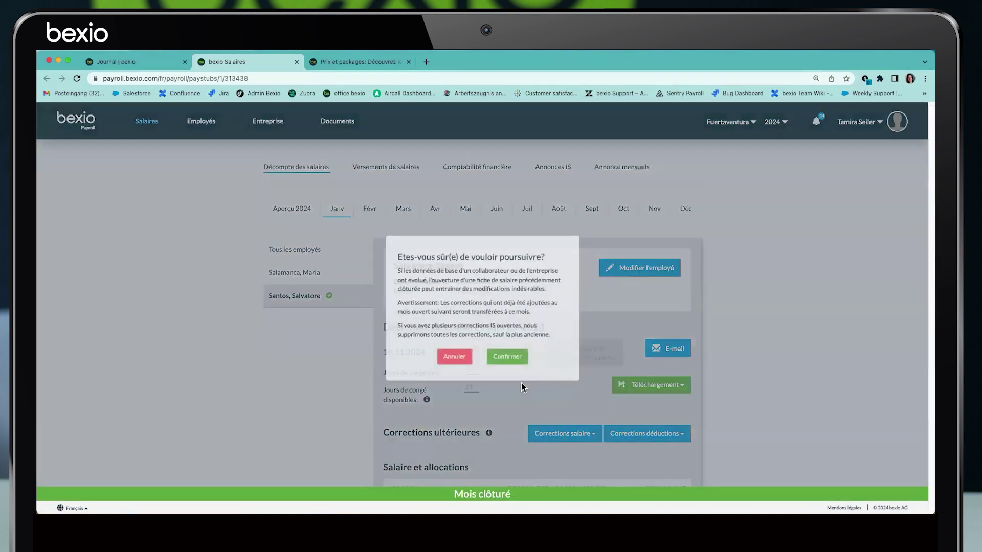
left_click(509, 356)
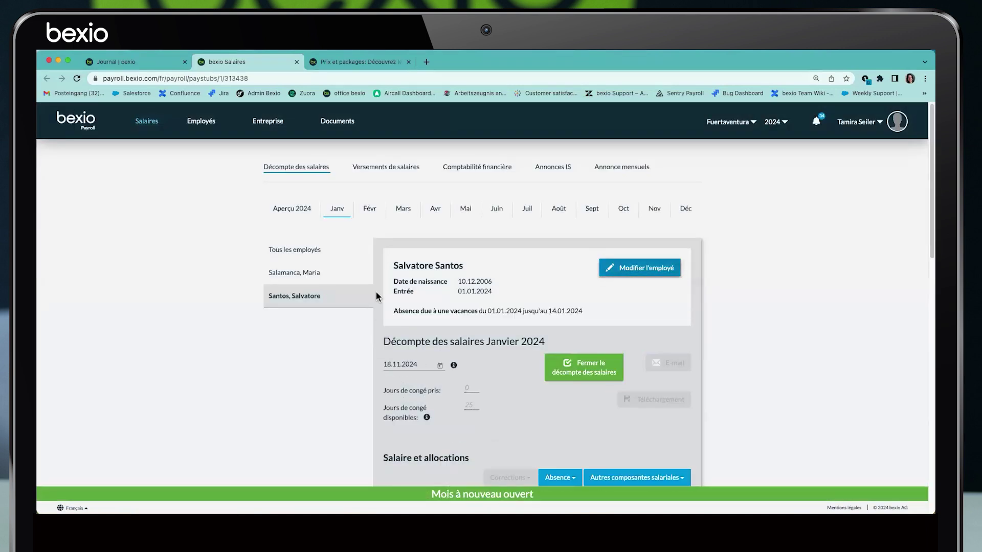
left_click(640, 268)
Delete the old Vacances absence and add a new Vacances absence from 01.01.2024 to 15.01.2024
left_click(281, 402)
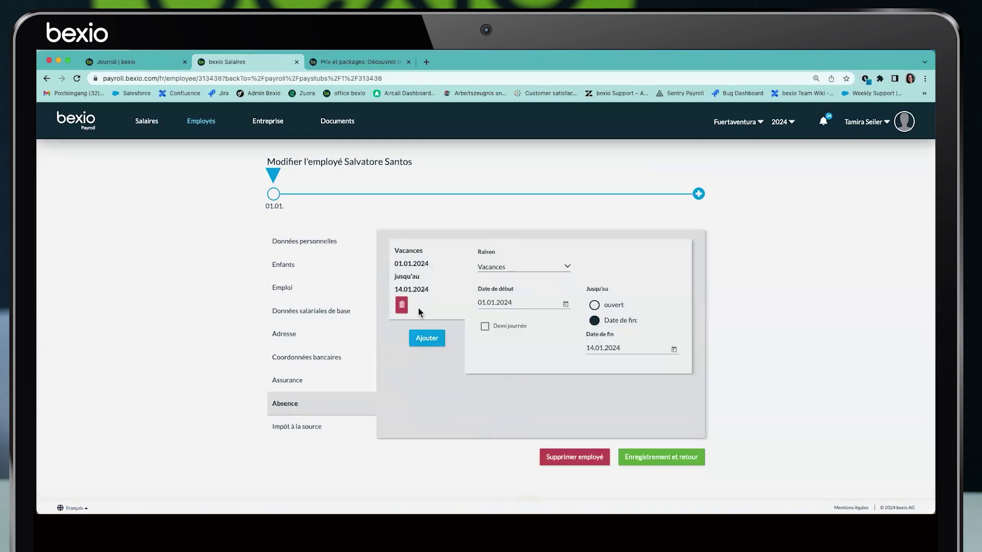
left_click(401, 304)
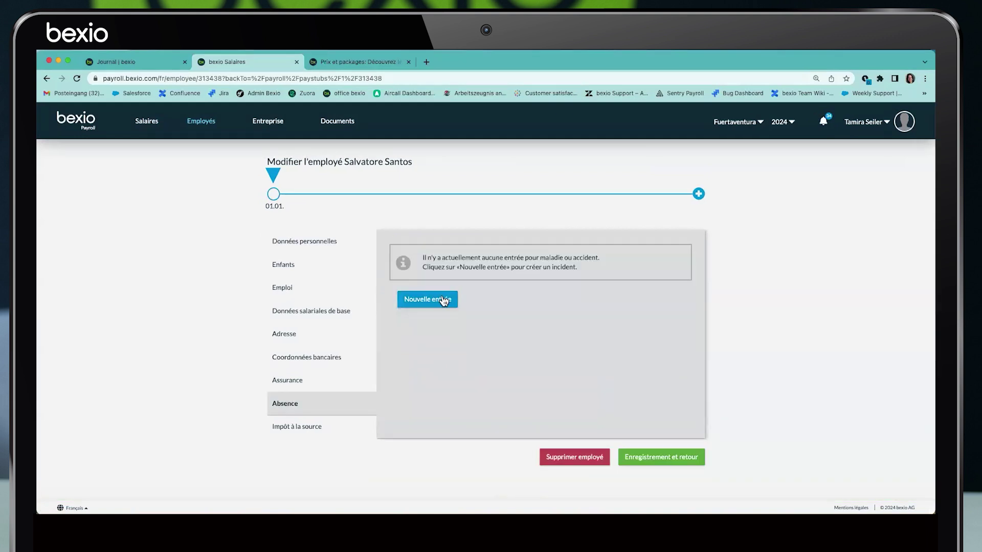
left_click(427, 300)
left_click(520, 265)
left_click(517, 306)
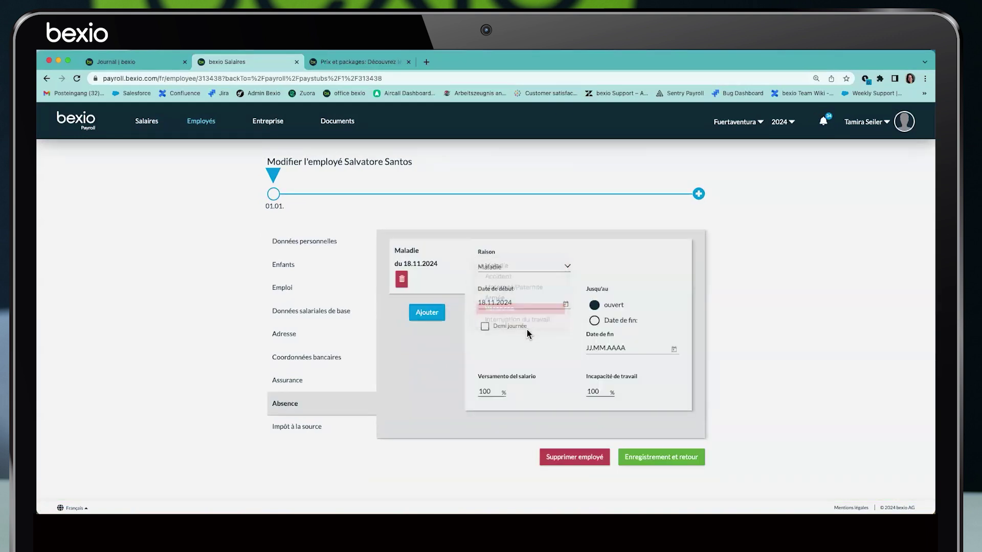
left_click_drag(516, 305, 455, 304)
type("01.0")
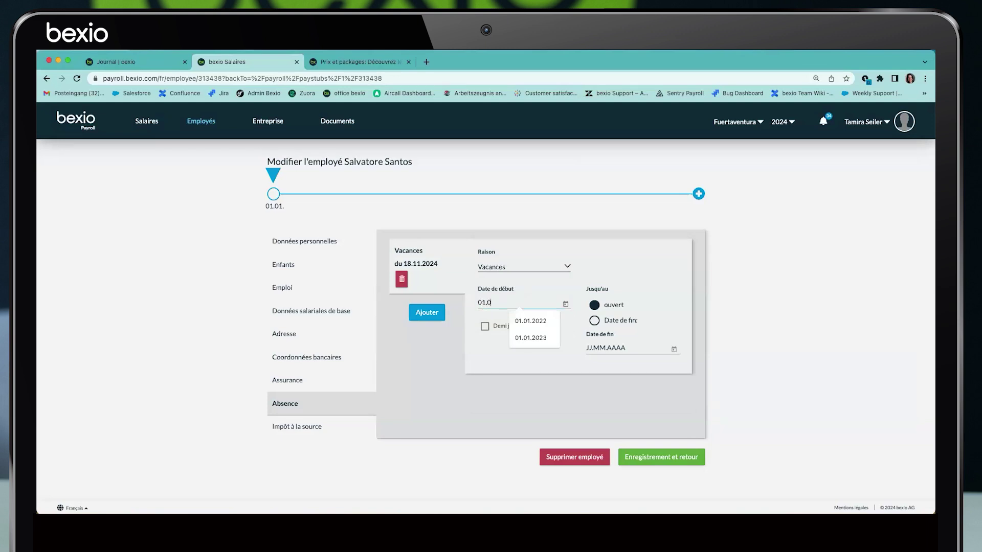
type("1.2024")
left_click(594, 320)
left_click(599, 352)
type("15.01")
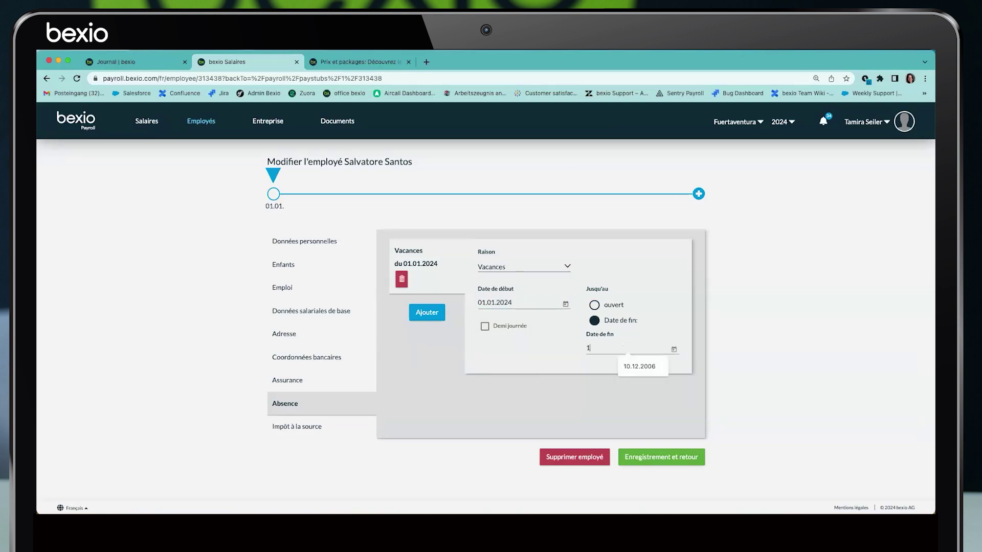
left_click(681, 454)
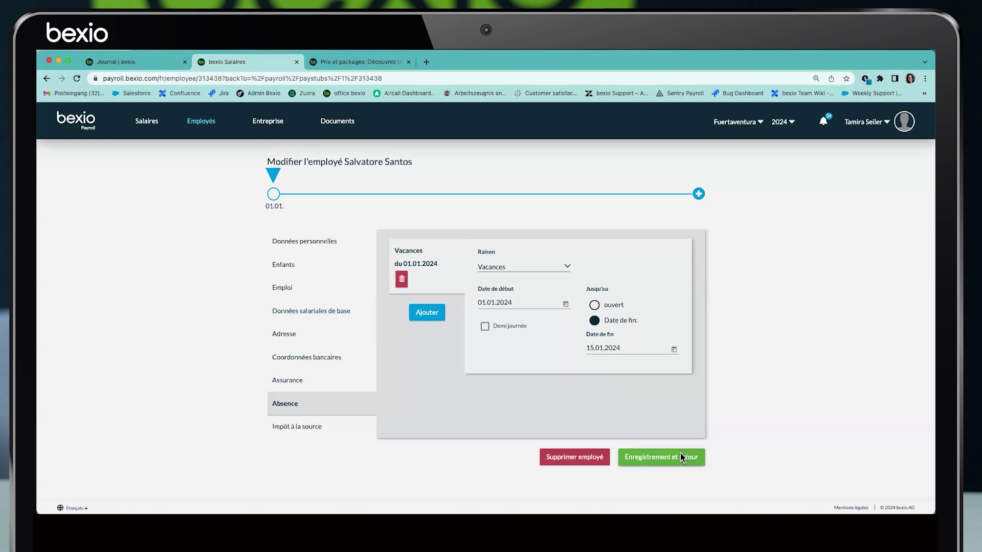
left_click(75, 78)
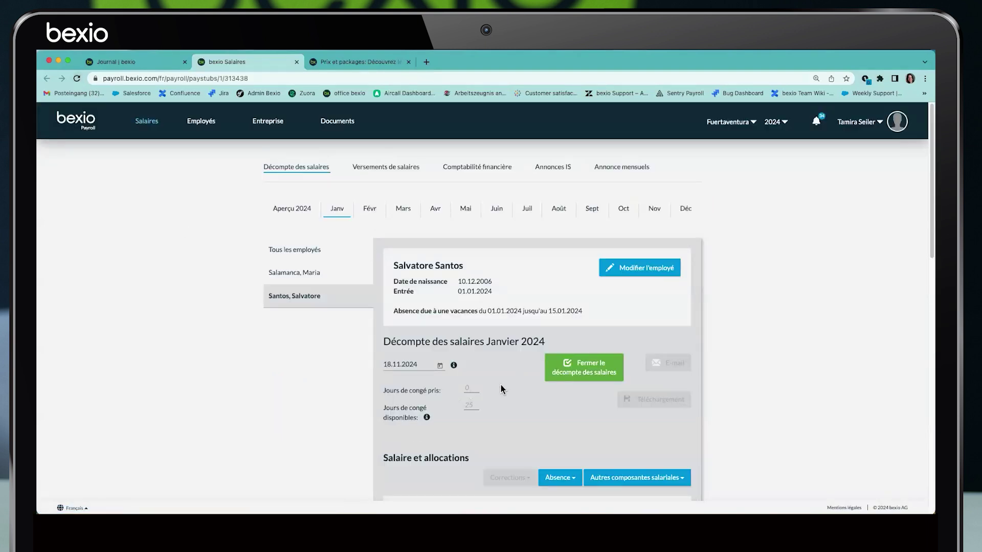
Reopen the January payslip and bring up the absence end-date picker to set 10.01.2024
left_click(586, 372)
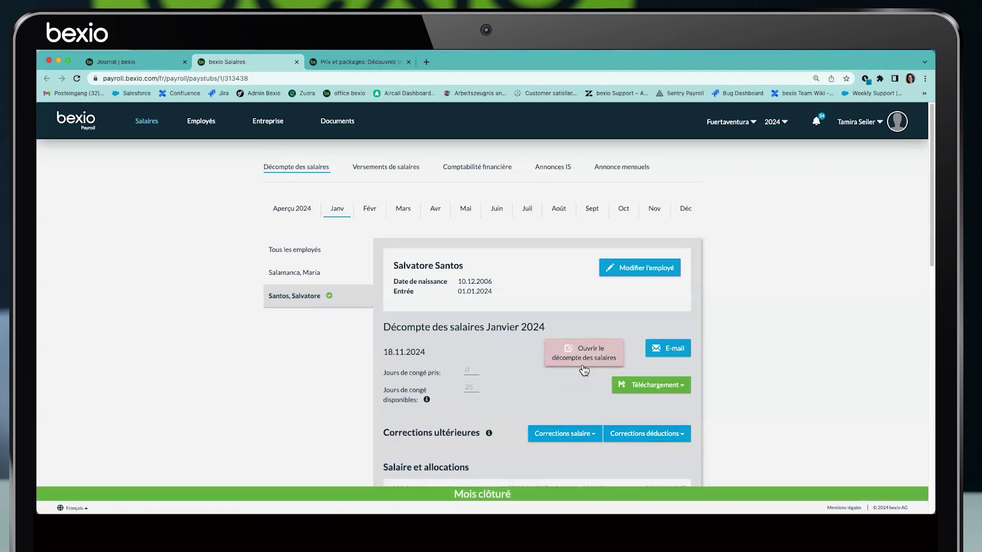
left_click(583, 363)
left_click(509, 357)
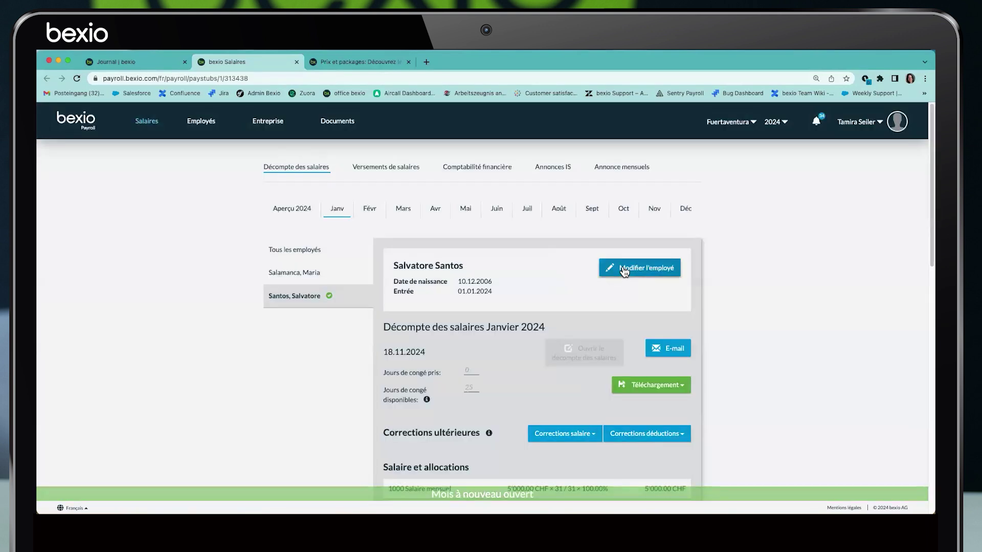
left_click(624, 270)
left_click(290, 402)
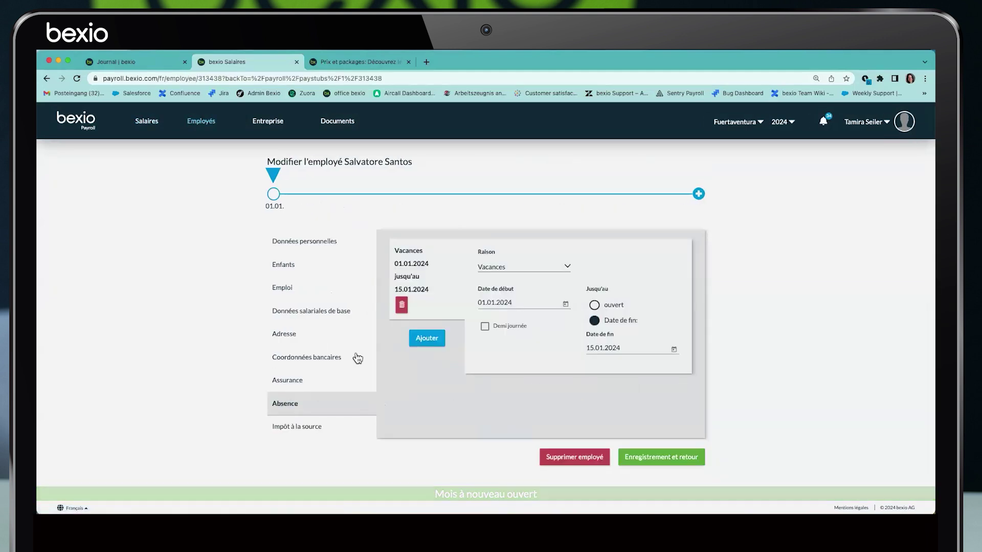
left_click(674, 350)
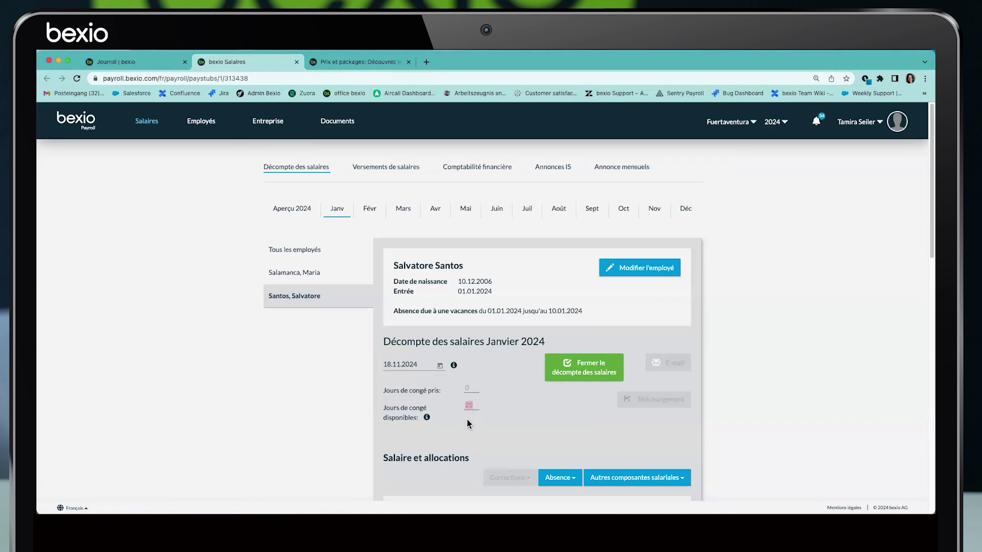
Make the absence a work interruption ending 31.01.2024
left_click(631, 269)
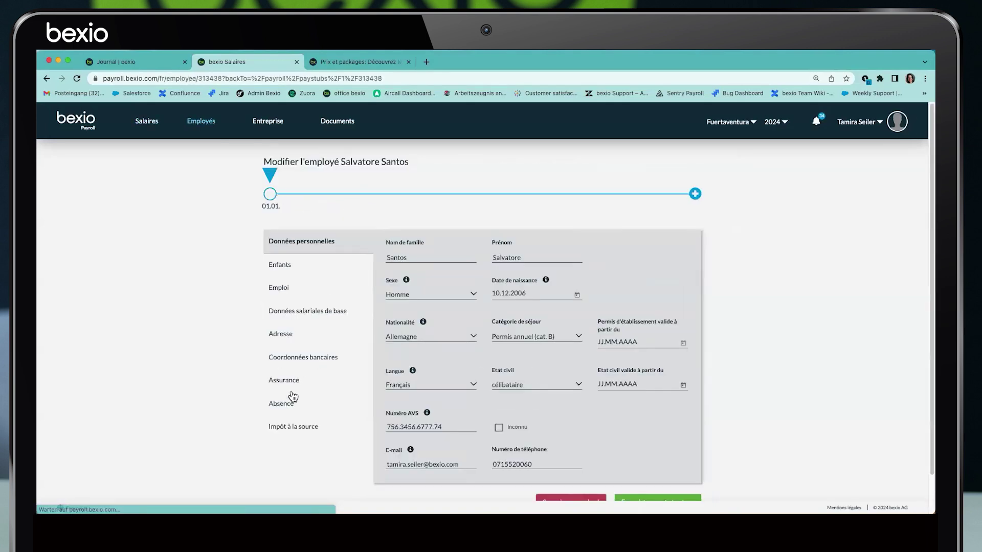
left_click(291, 429)
left_click(283, 403)
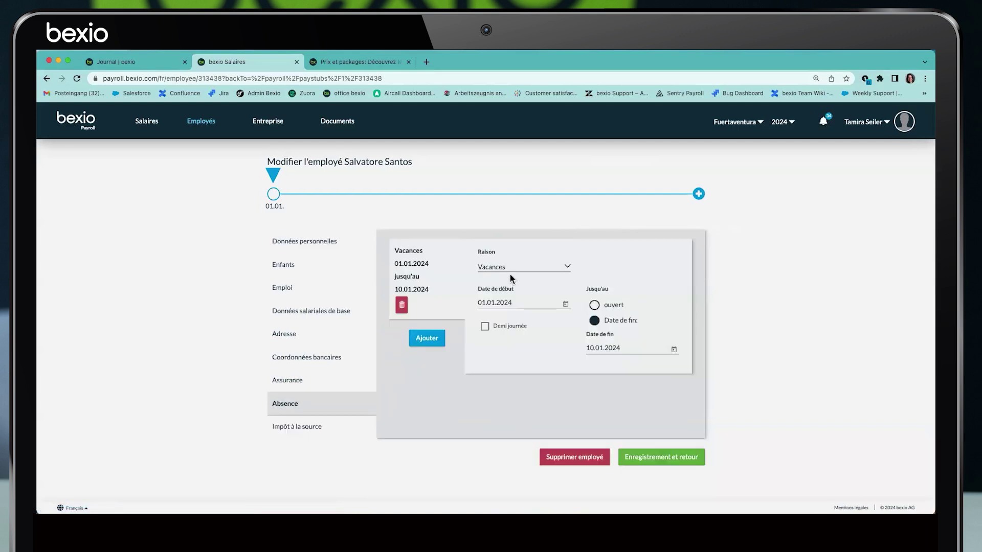
left_click(519, 266)
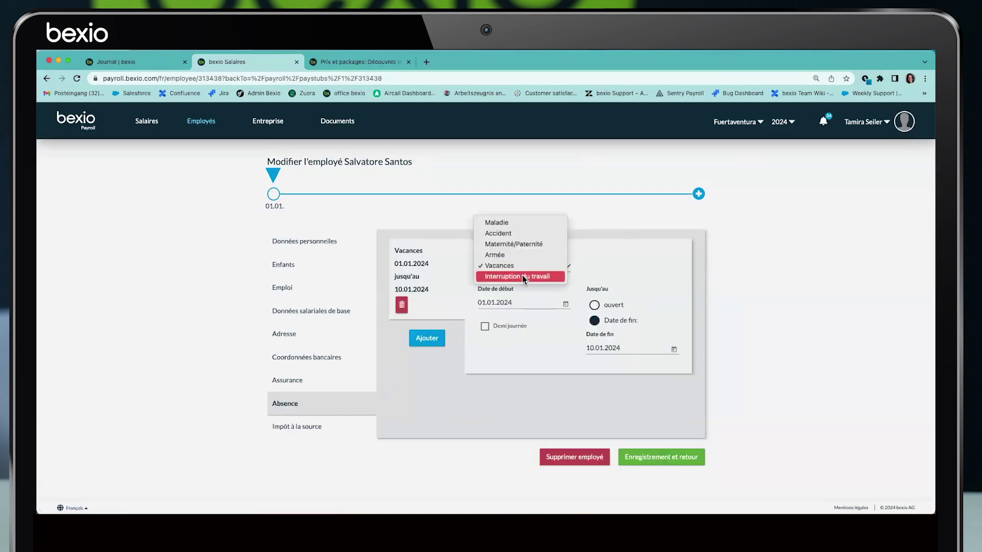
left_click(523, 275)
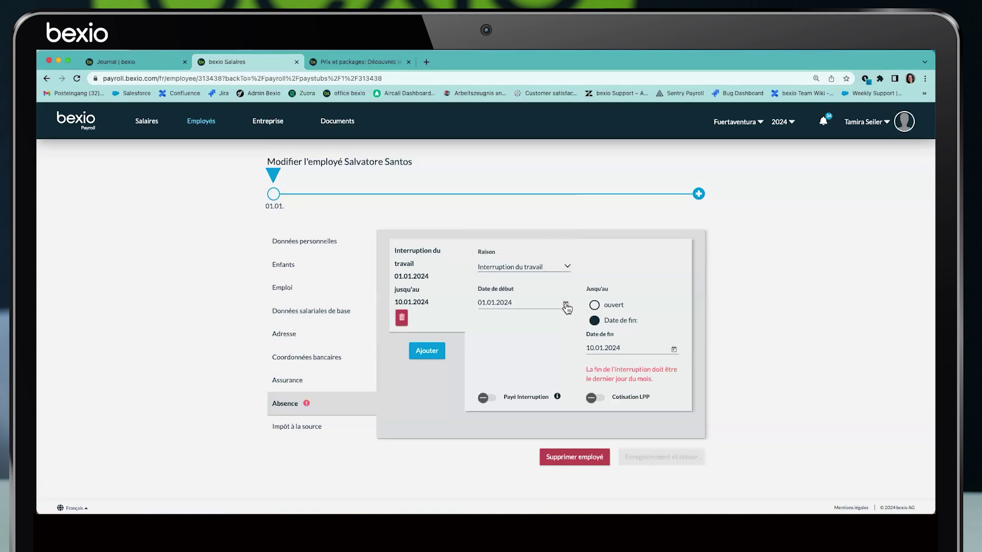
left_click_drag(479, 303, 532, 303)
left_click(674, 351)
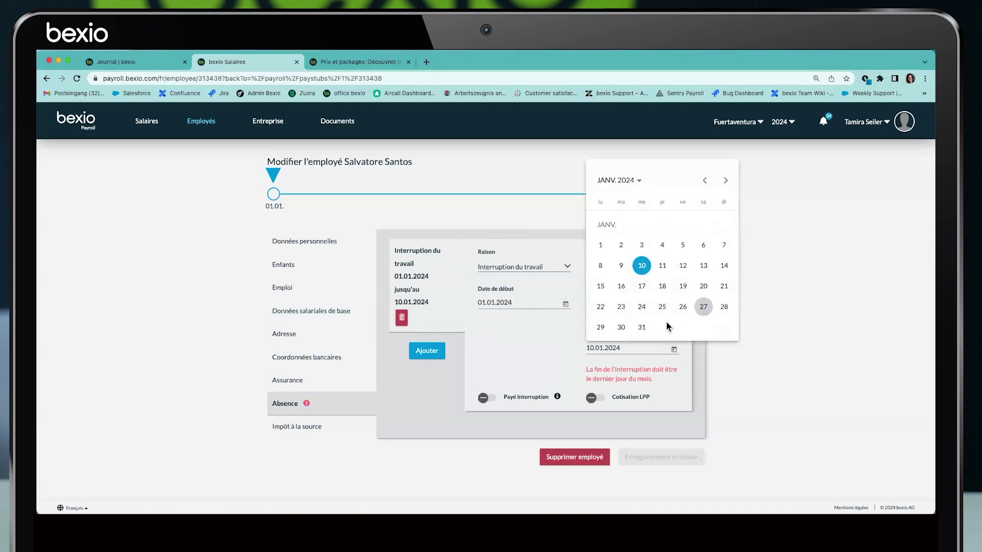
left_click(641, 327)
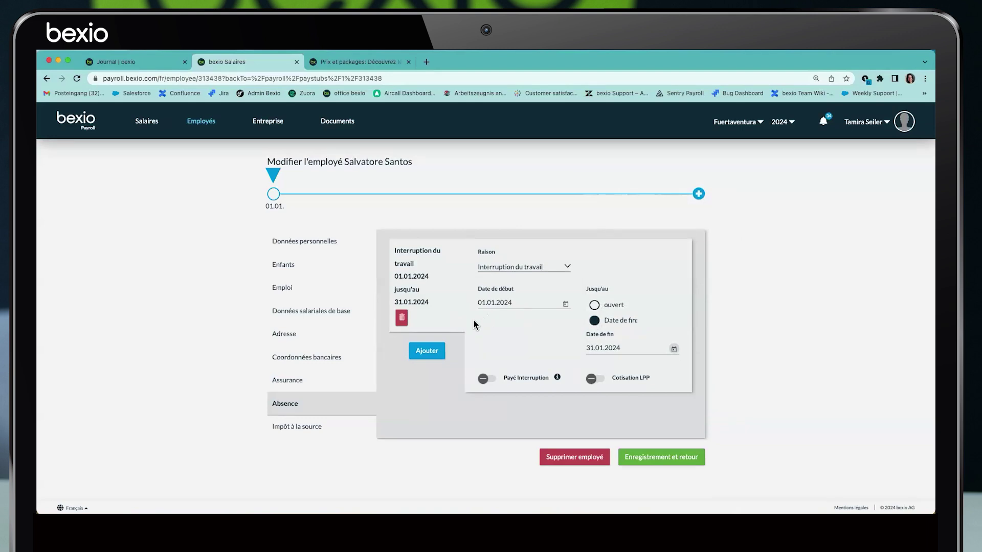
Cancel the employee-deletion prompt, delete the work-interruption entry, and save the employee
left_click(574, 456)
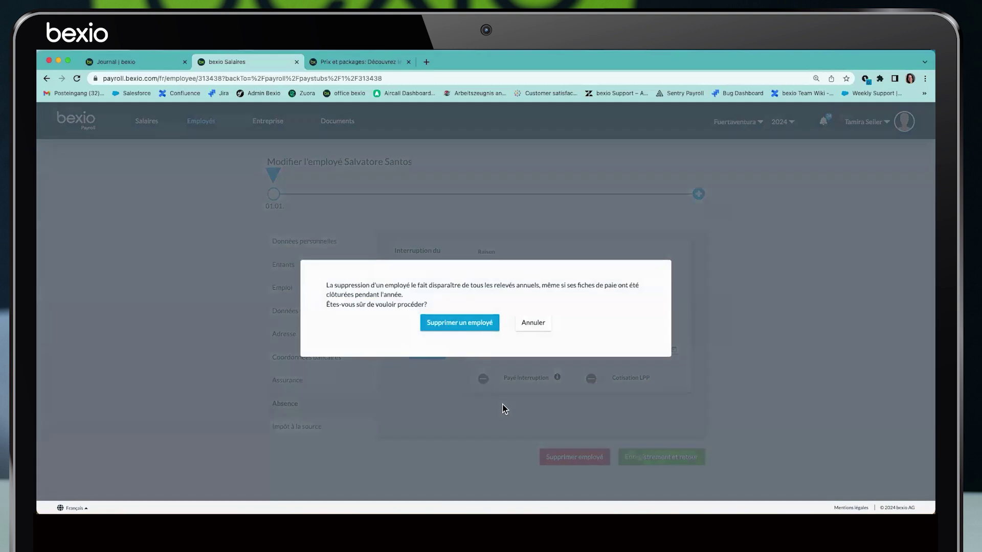
left_click(540, 328)
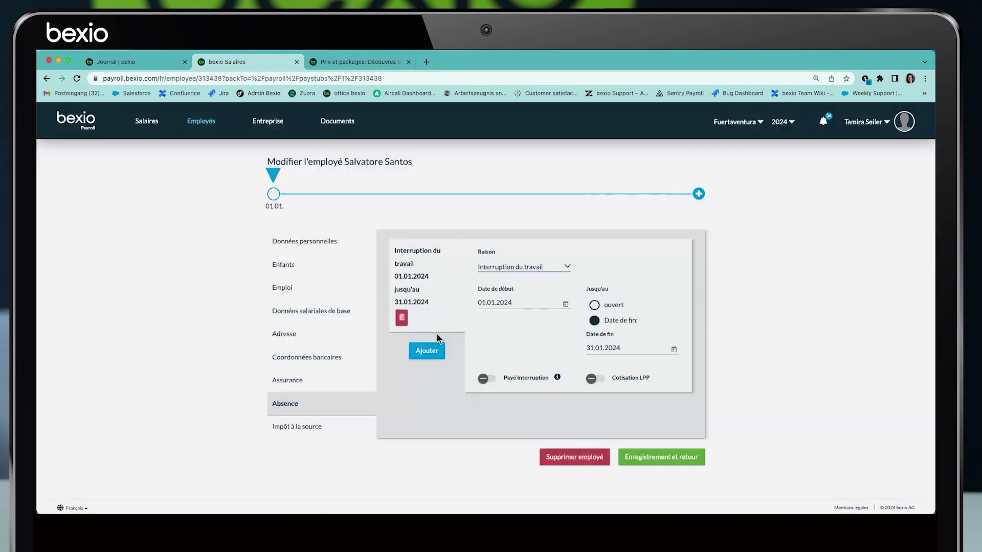
left_click(402, 318)
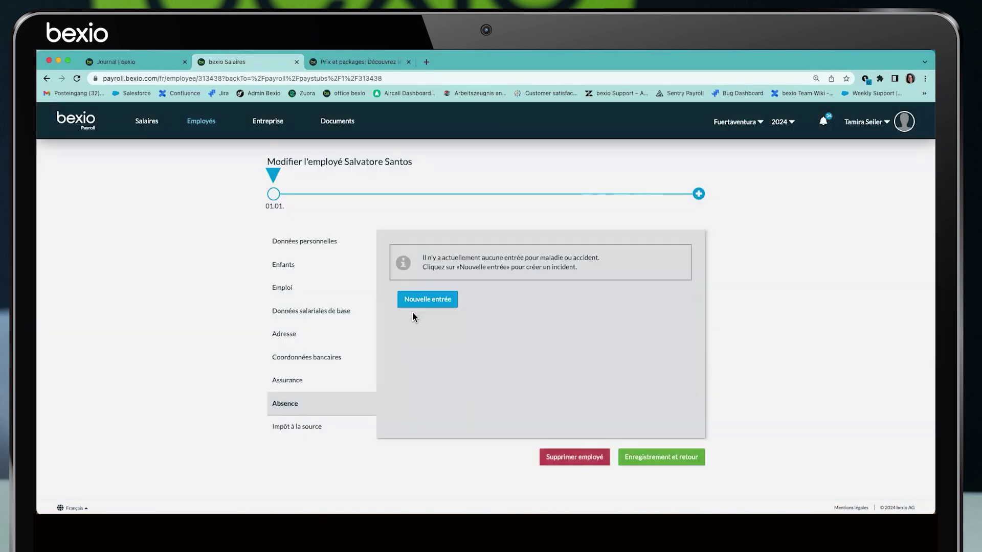
left_click(647, 461)
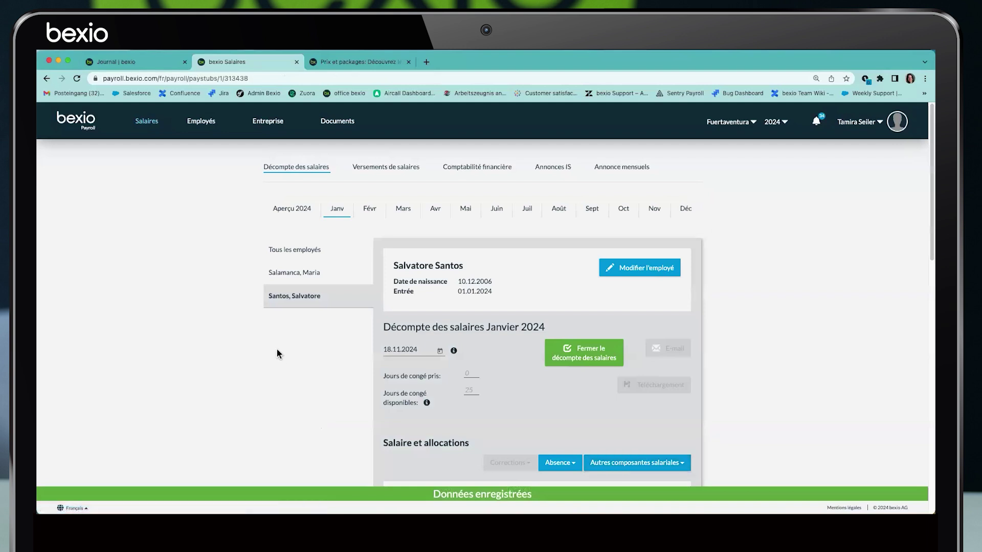
In the company wage types, change row 1001's description to 'Congée non payée' and save
scroll(280, 352, "down", 3)
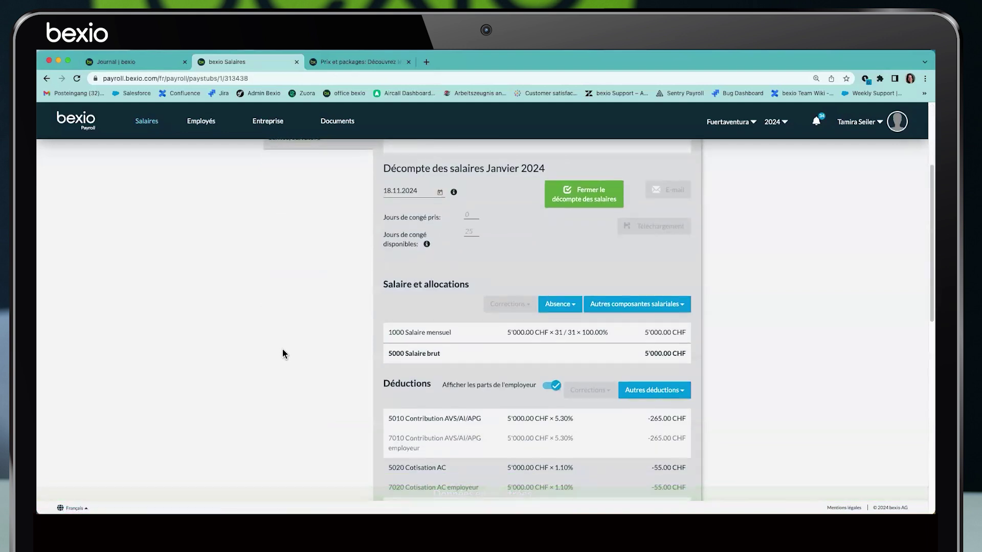
scroll(283, 351, "up", 3)
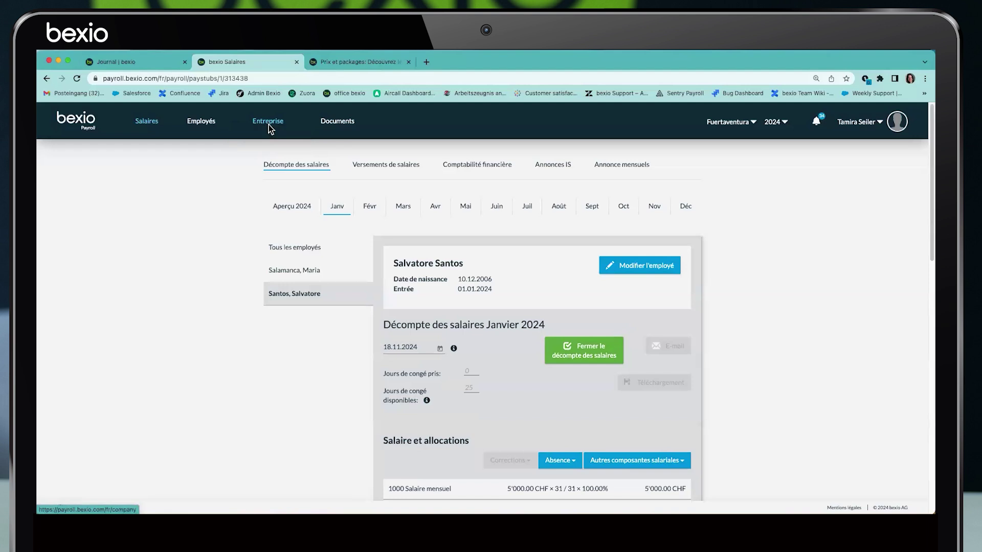
left_click(271, 128)
left_click(404, 180)
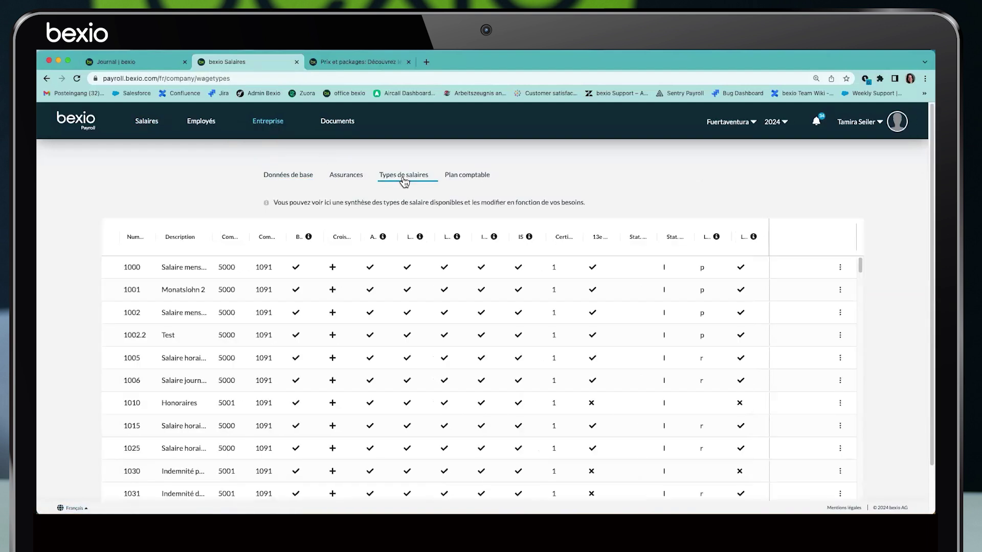
left_click_drag(211, 237, 235, 237)
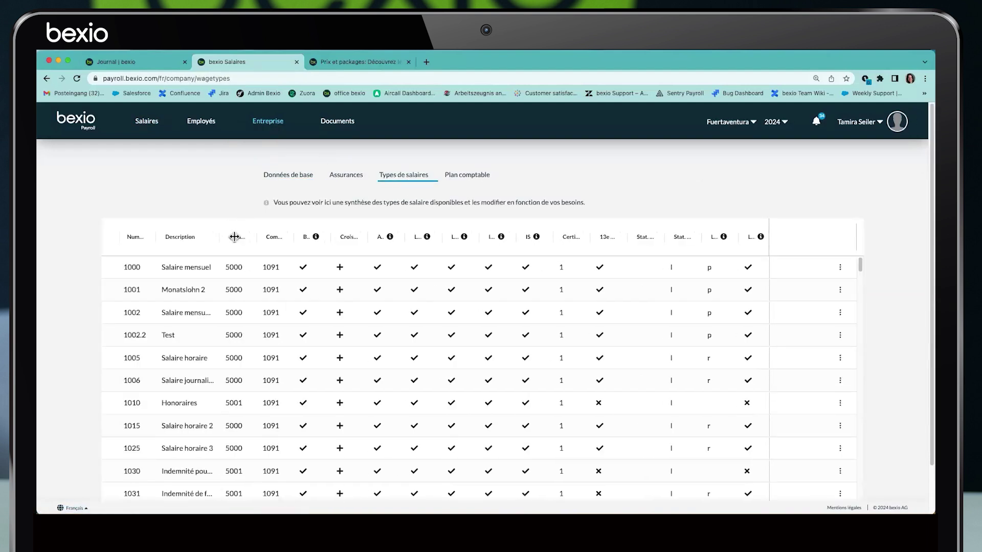
left_click(195, 290)
left_click_drag(212, 290, 157, 292)
type("Congée")
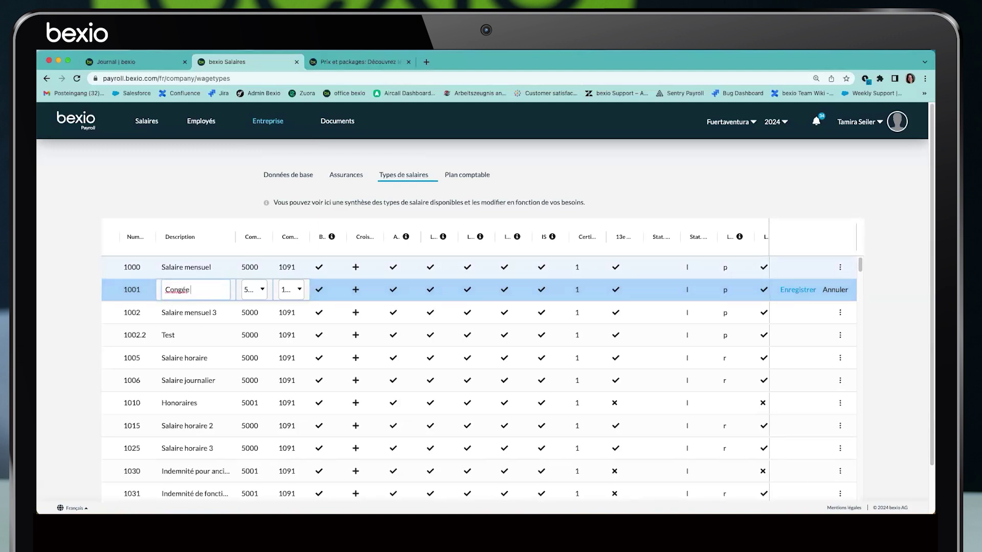
type(" non payée")
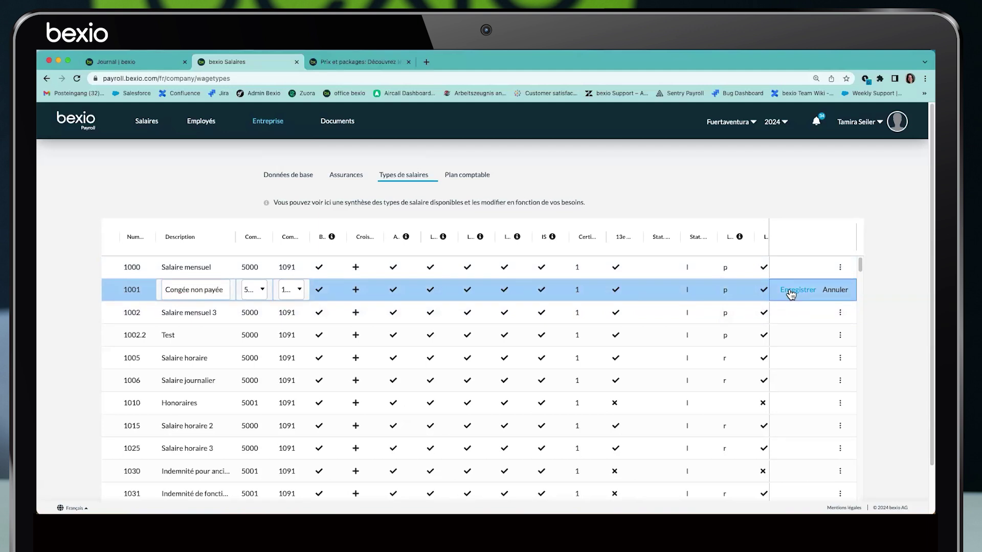
left_click(791, 292)
left_click(148, 123)
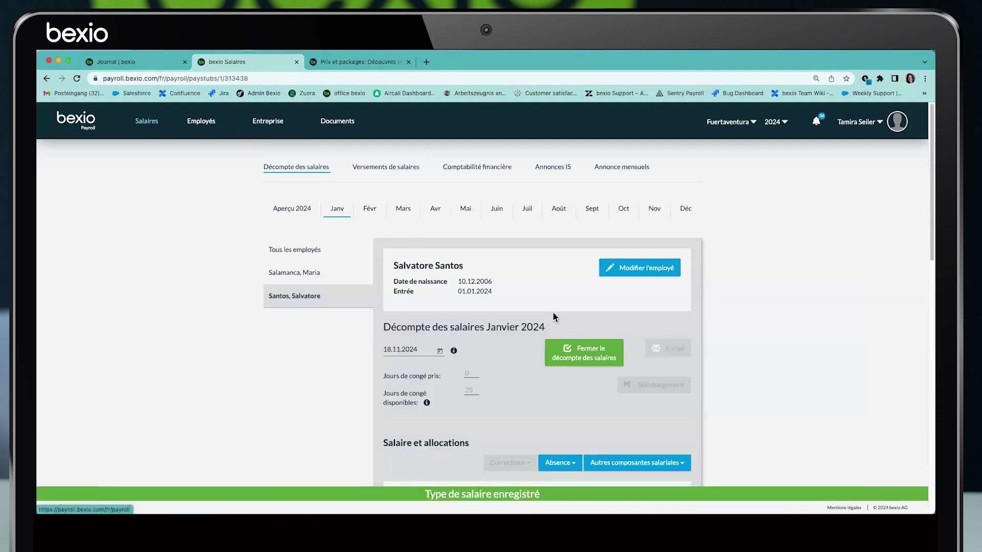
Add a Congée non payée line of -2500 CHF to the January payslip
scroll(553, 315, "down", 4)
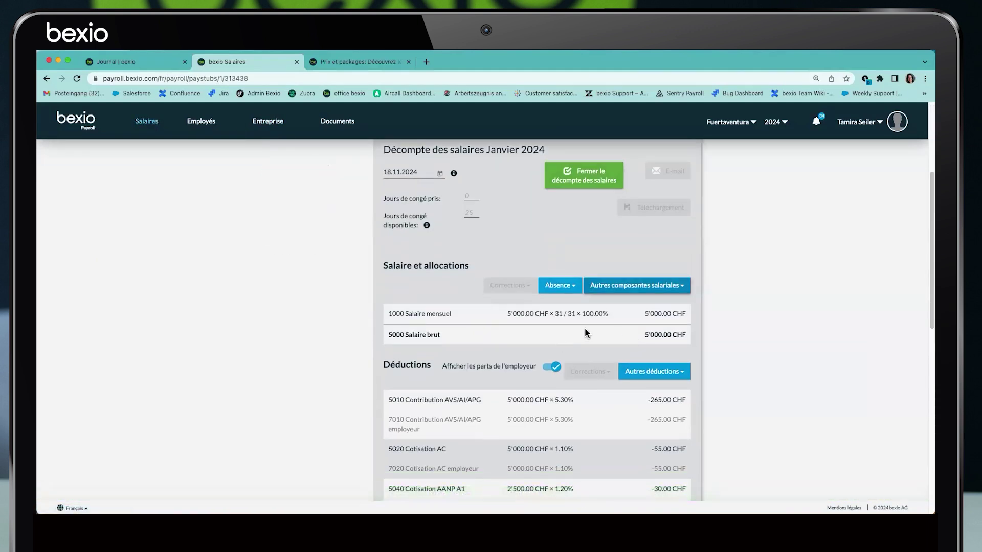
left_click(684, 291)
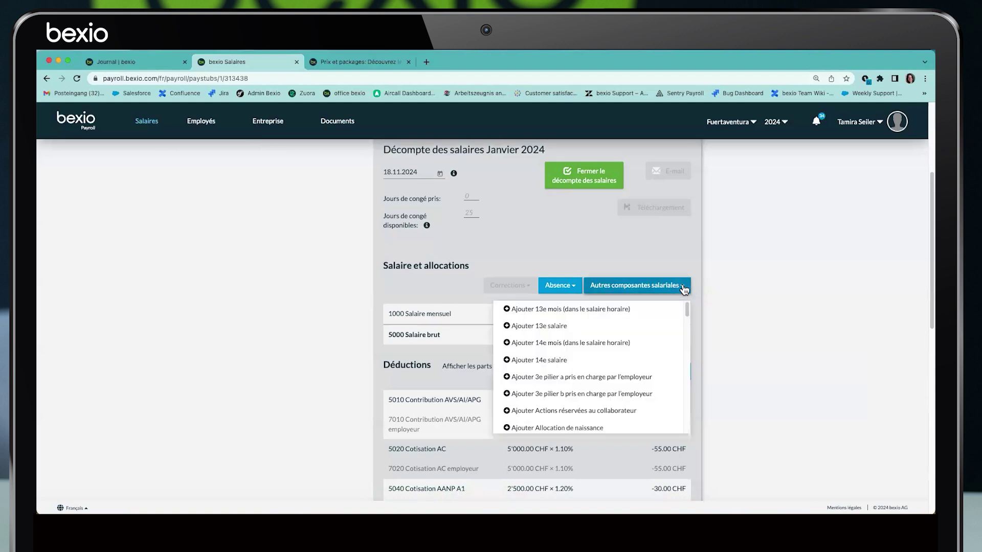
scroll(638, 359, "down", 1)
scroll(638, 358, "down", 4)
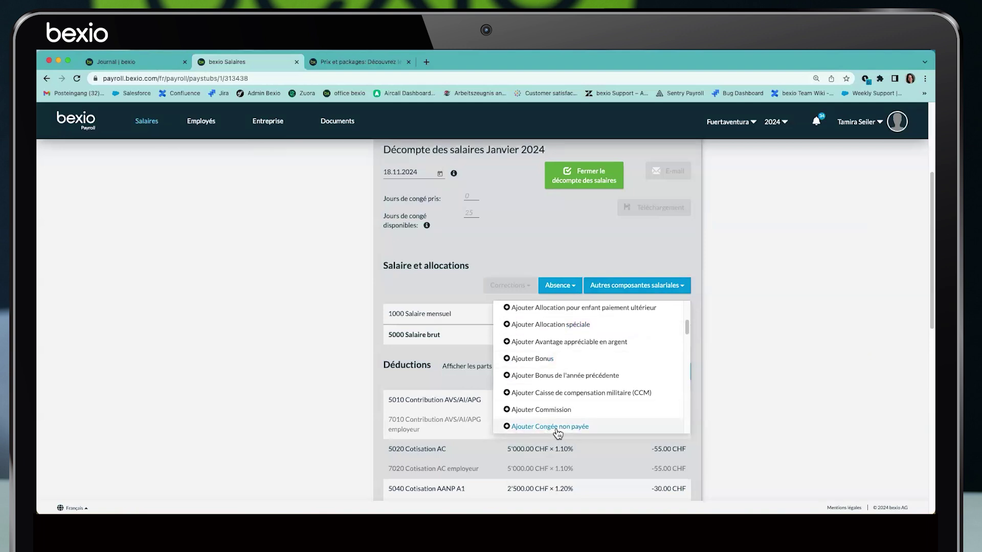
left_click(556, 432)
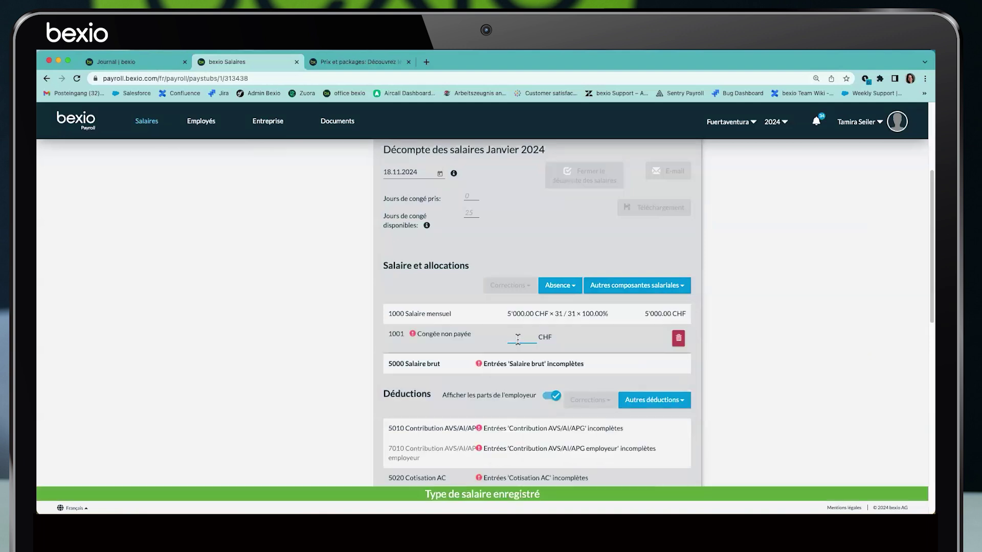
left_click(518, 339)
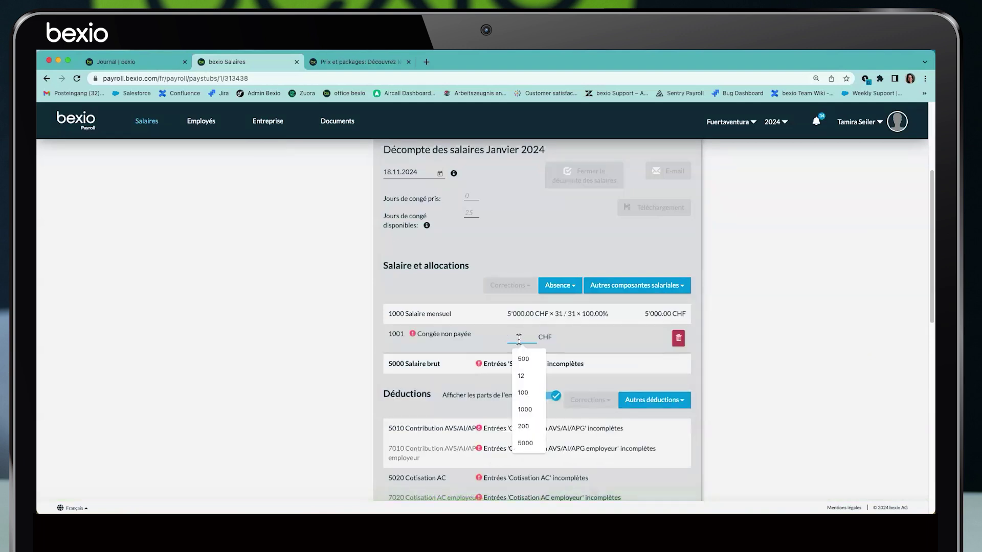
type("-")
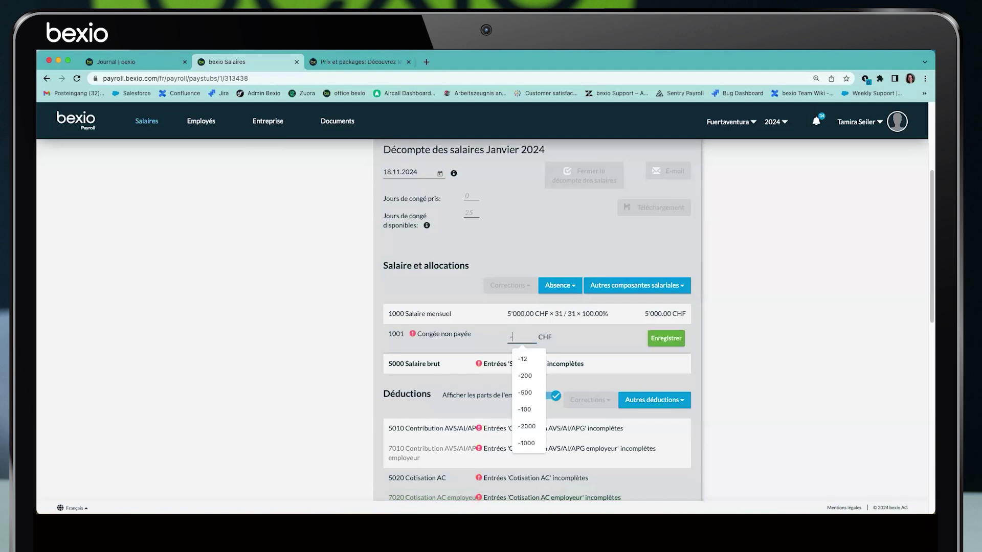
type("2500")
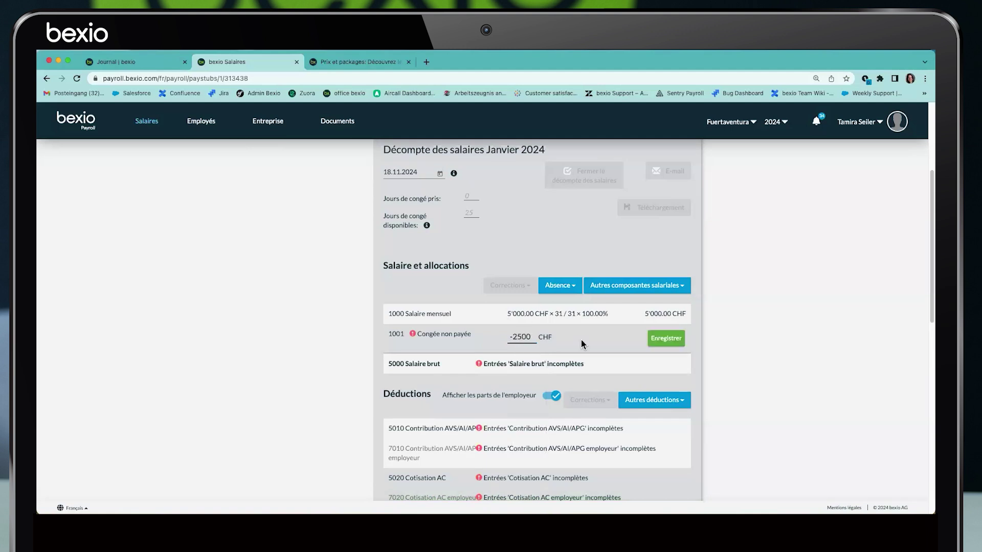
left_click(666, 338)
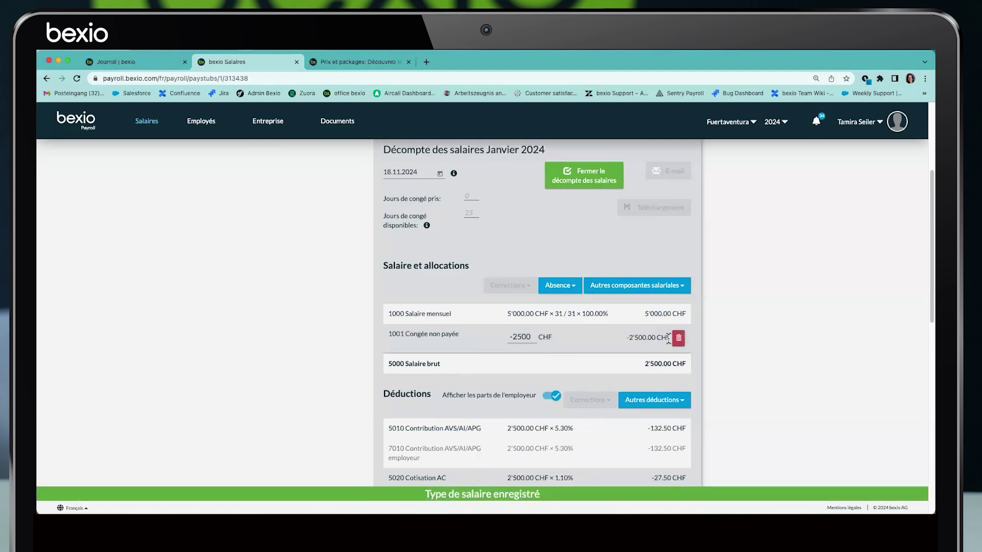
left_click_drag(644, 361, 689, 365)
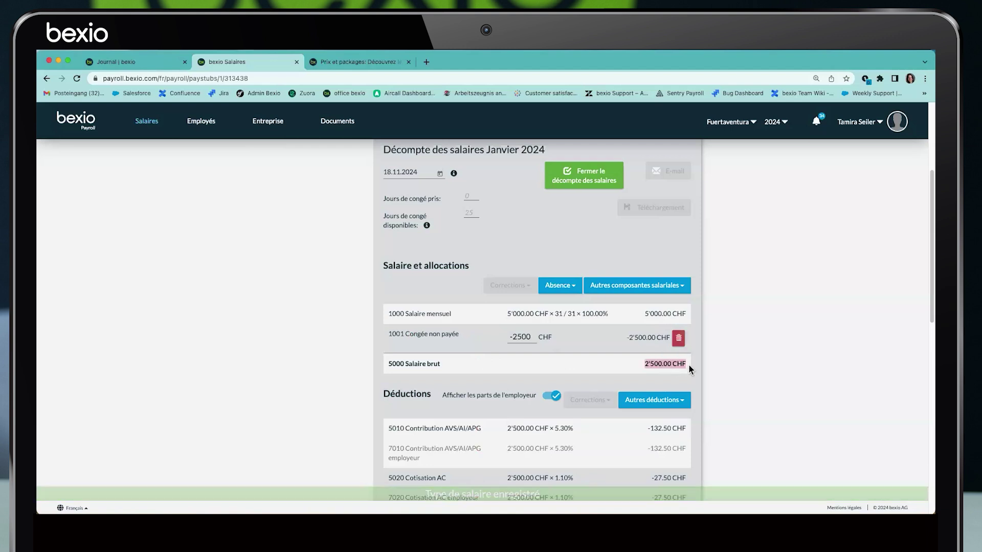
Delete the Congée non payée line from the payslip
left_click(679, 342)
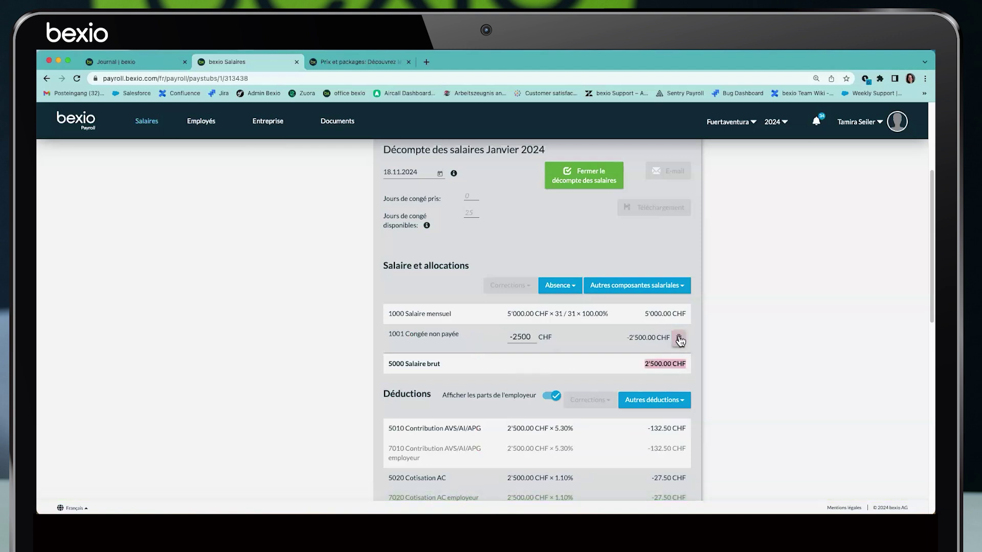
left_click(679, 340)
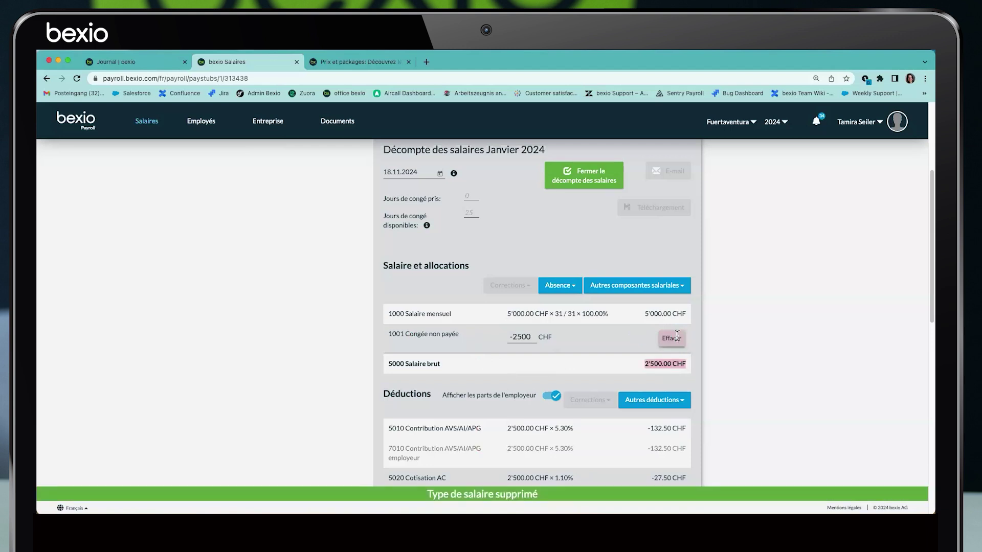
scroll(414, 337, "up", 4)
left_click(603, 270)
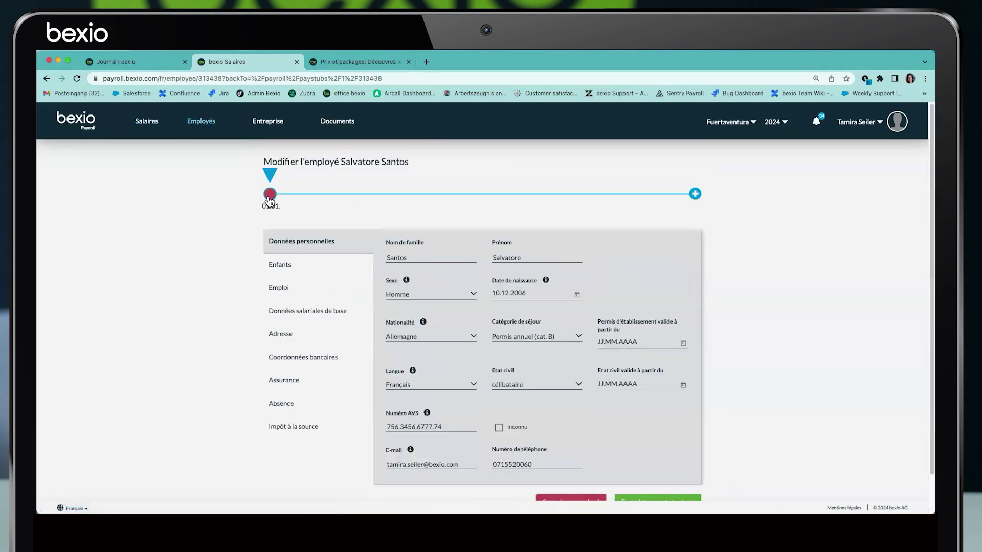
Add a 15.01.2024 change to the employee with a 6000 monthly salary and save
left_click(282, 289)
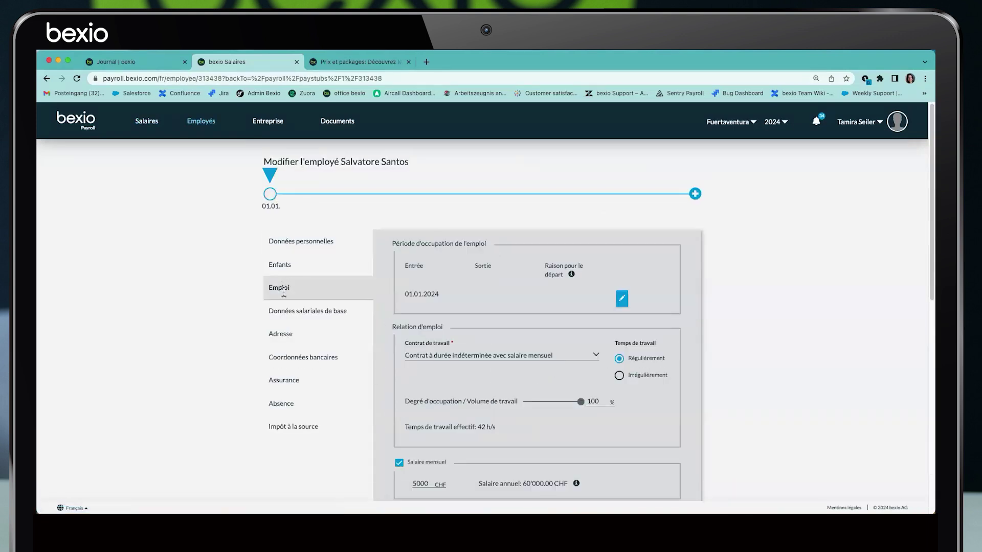
left_click(413, 484)
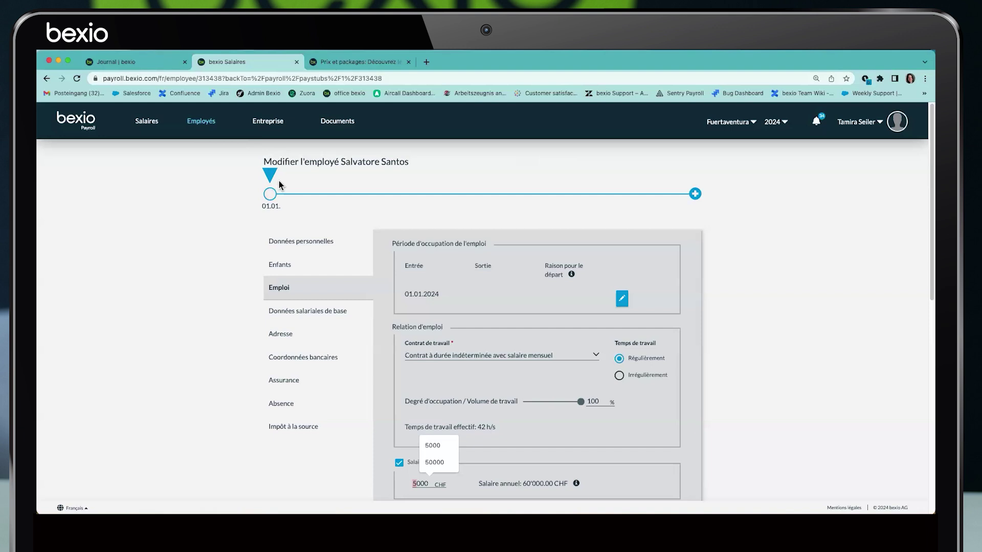
left_click(696, 194)
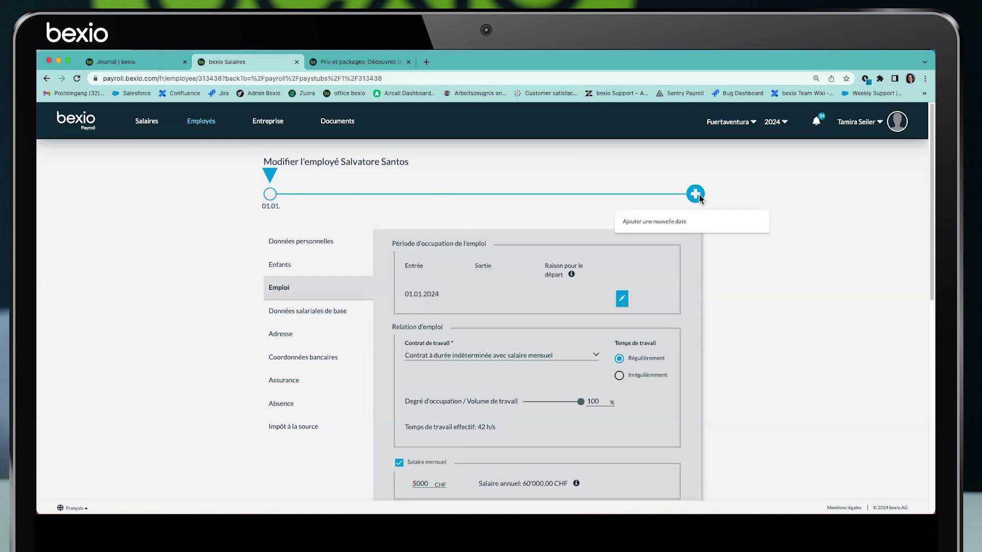
left_click_drag(441, 319, 380, 305)
type("15.01.2024")
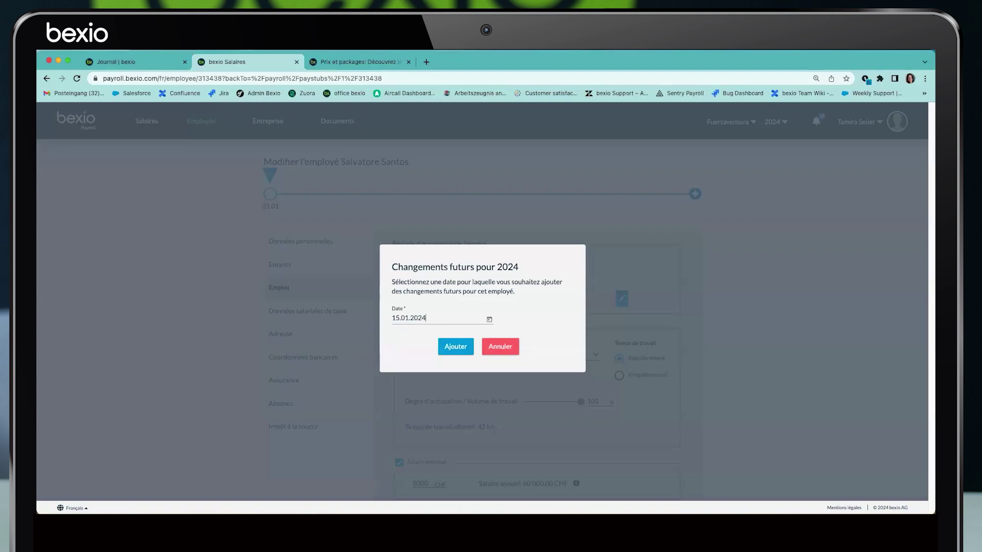
left_click(461, 349)
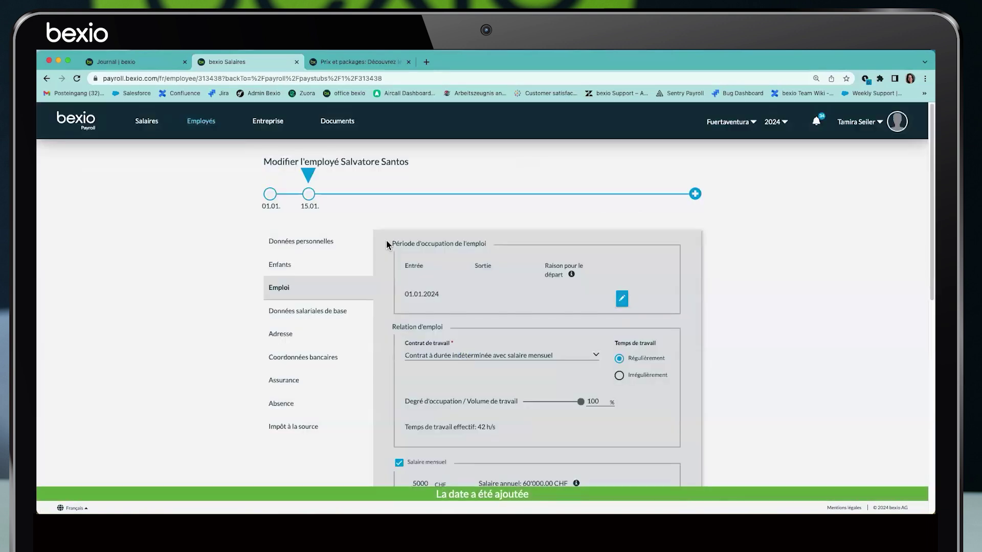
scroll(422, 389, "down", 1)
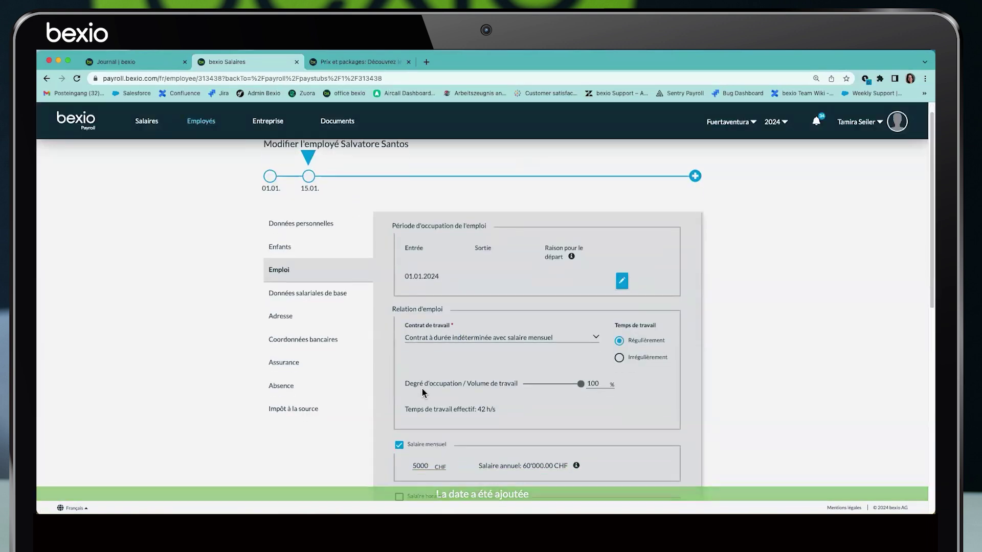
left_click(409, 453)
type("6000")
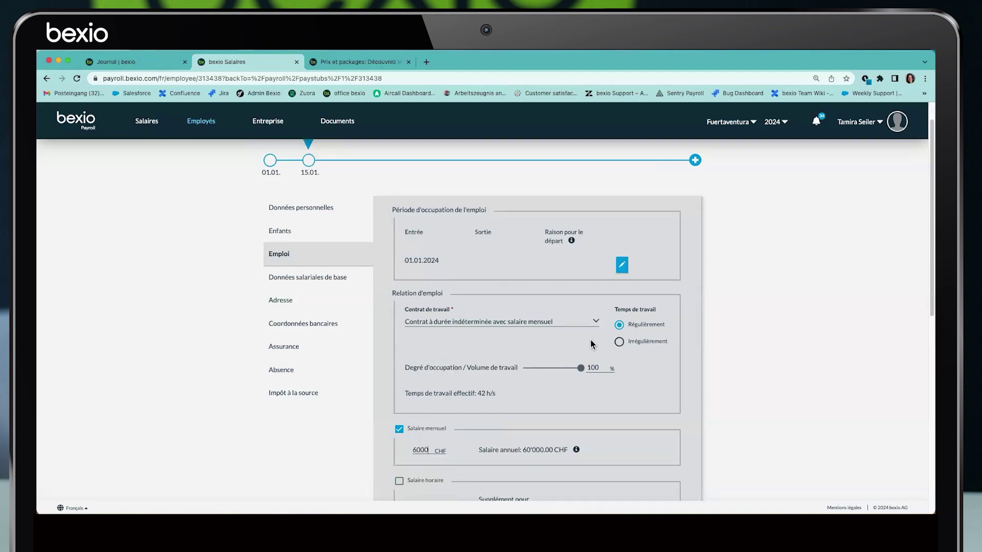
scroll(590, 339, "down", 10)
left_click(646, 462)
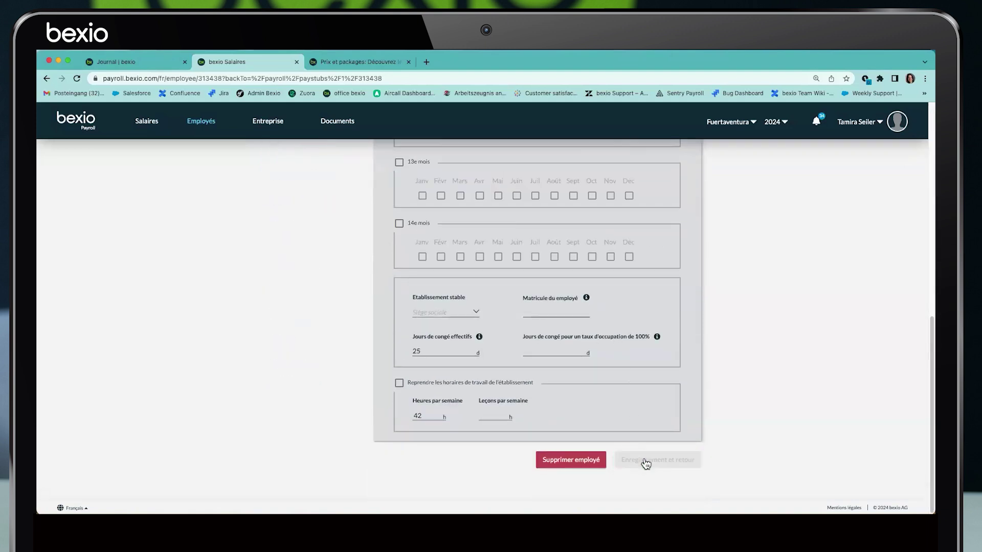
Check the reloaded payslips, then delete the 15.01 change from the employee timeline
left_click(156, 126)
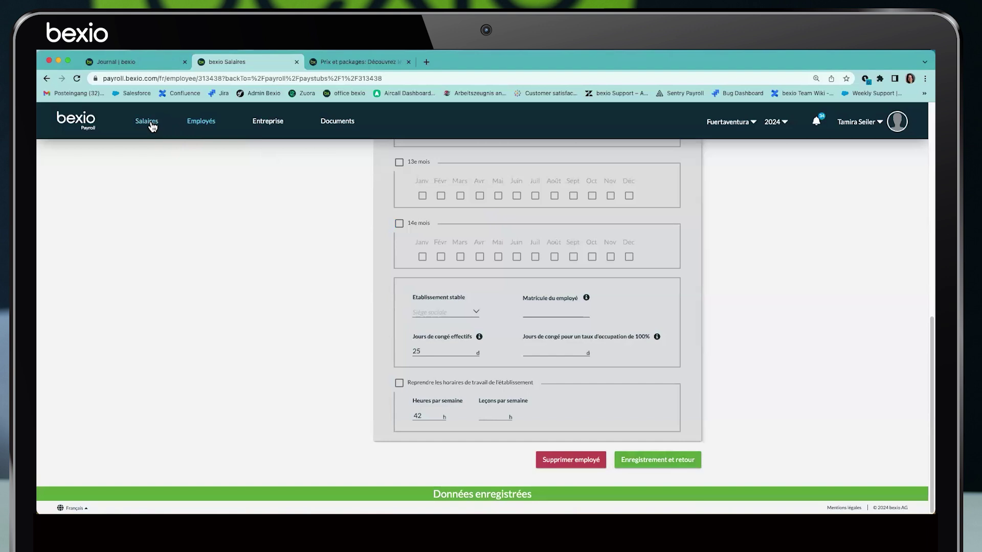
left_click(77, 78)
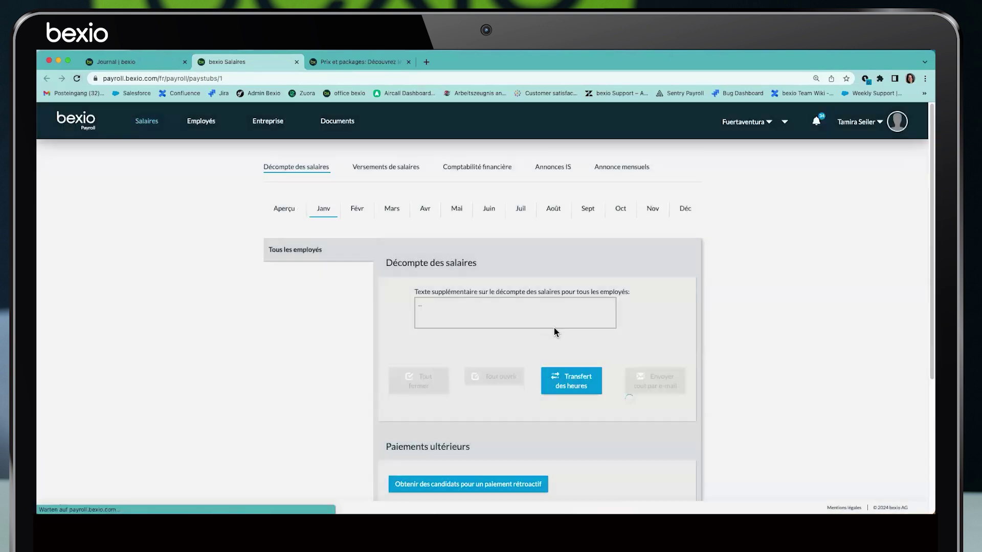
scroll(558, 329, "down", 4)
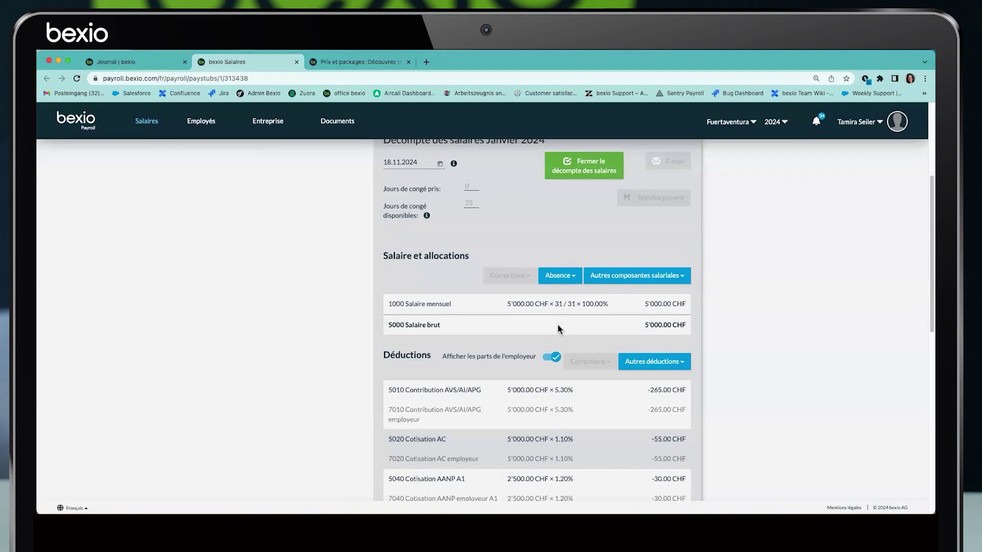
scroll(557, 329, "up", 4)
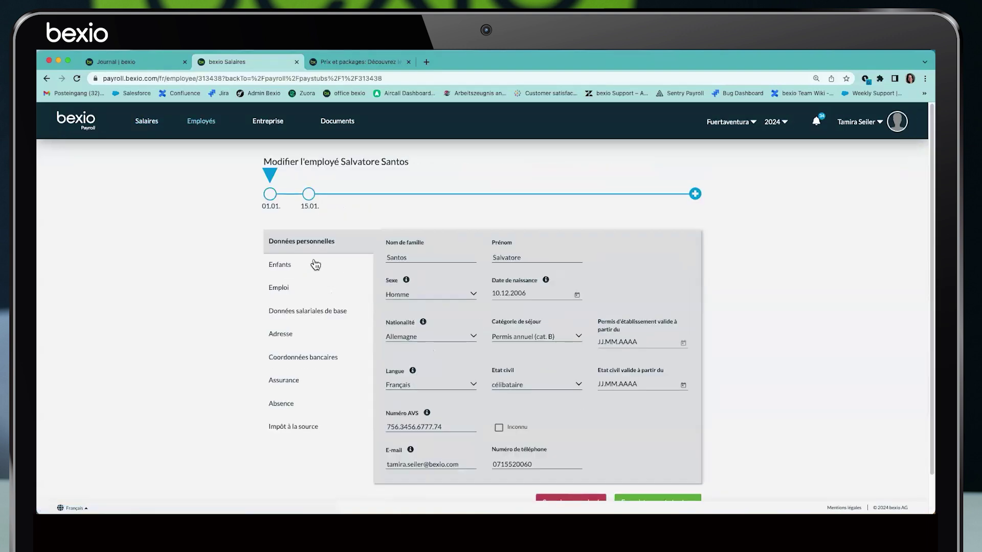
left_click(309, 193)
left_click(508, 330)
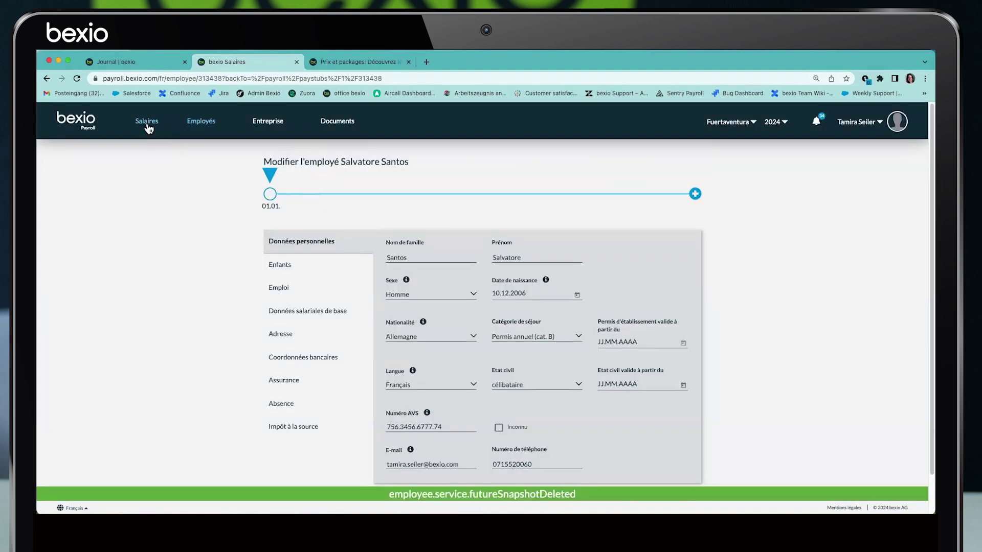
left_click(147, 122)
From the February payslip, add a 10.02.2024 change date to the employee record
left_click(370, 211)
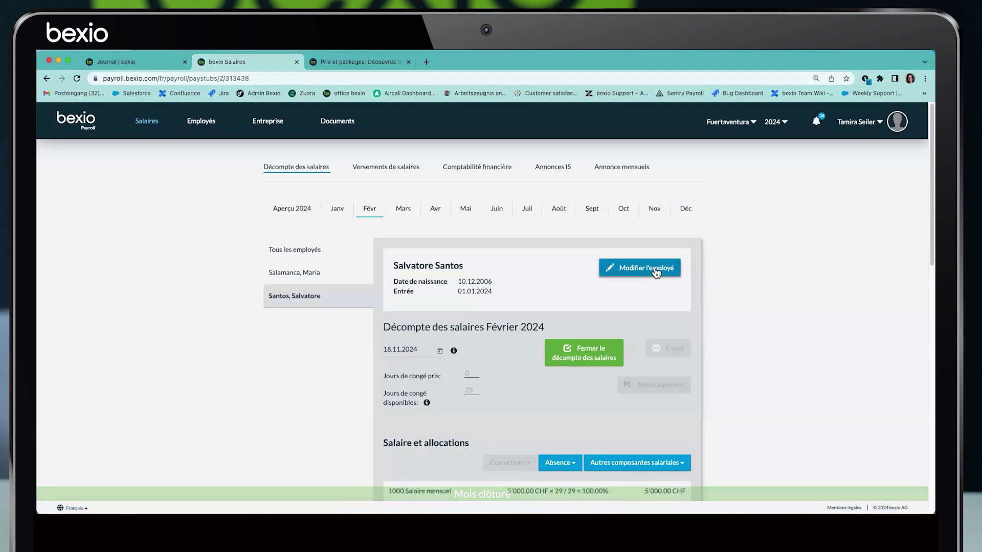
left_click(646, 268)
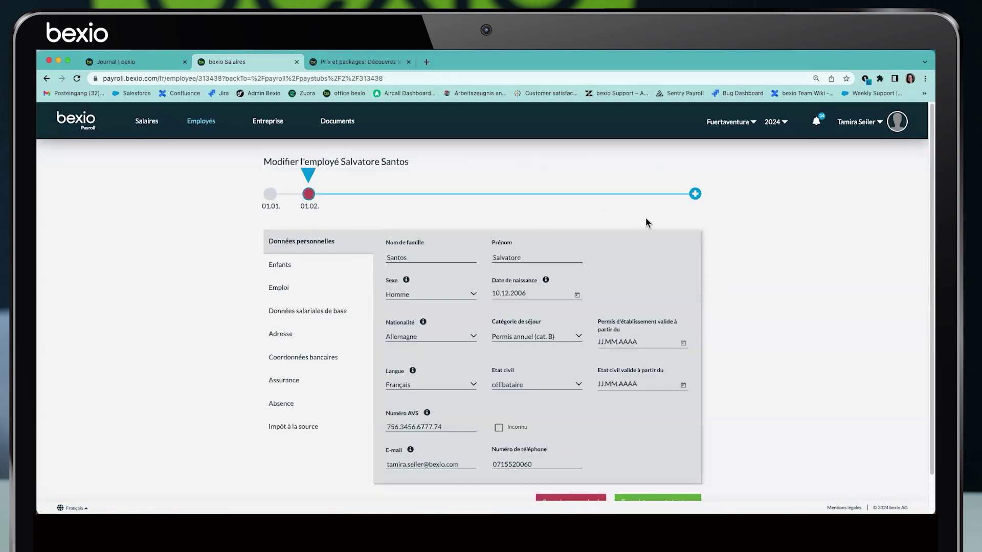
left_click(695, 194)
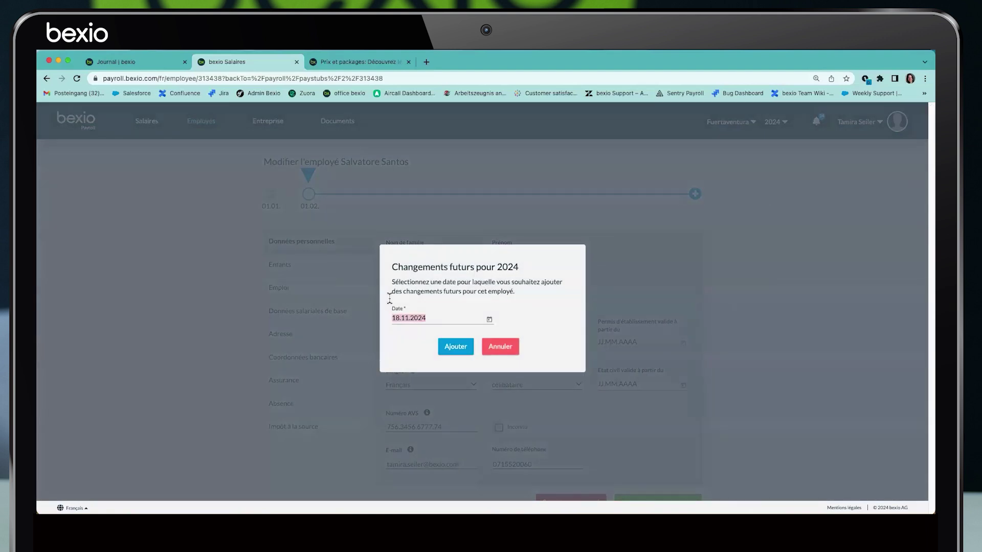
type("10.02.2024")
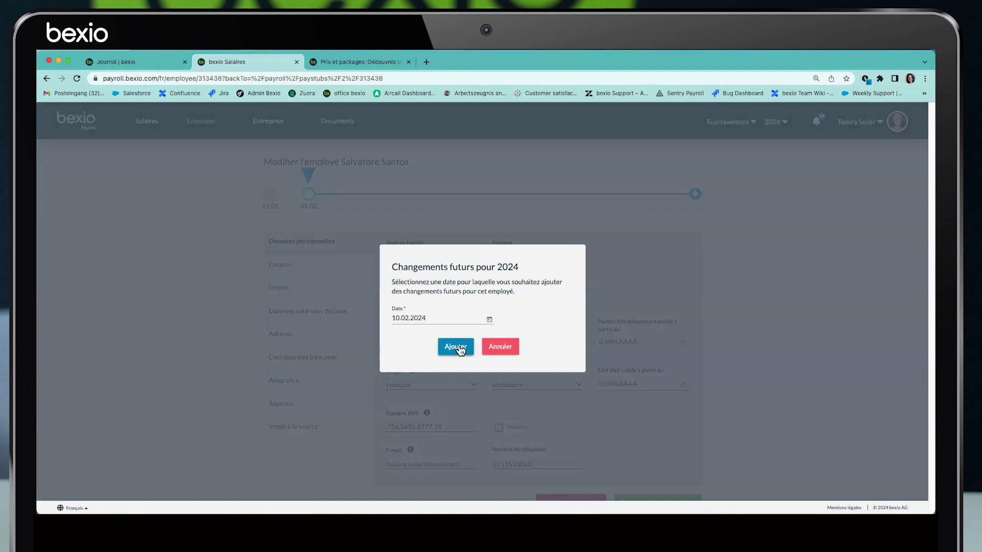
left_click(457, 347)
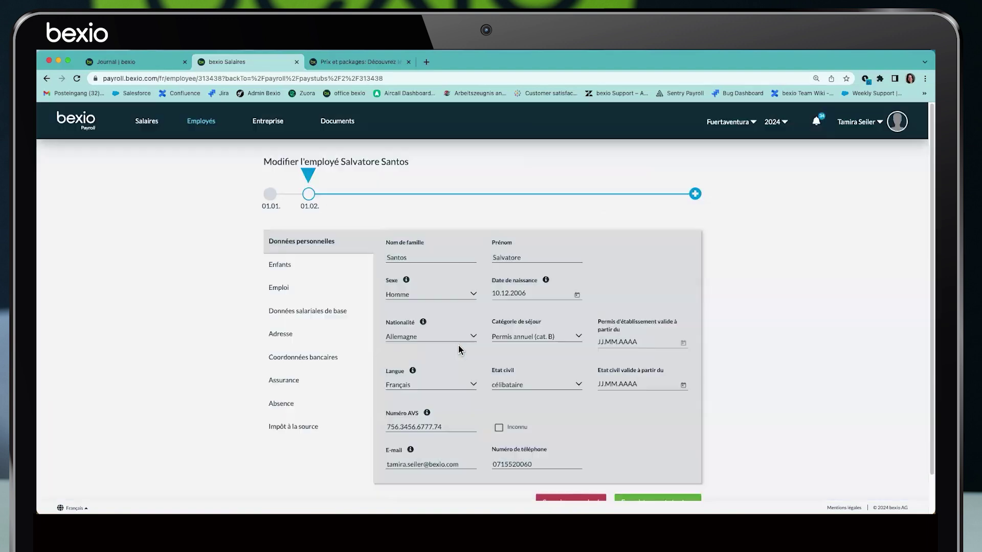
Set the monthly salary to 6000 for that change and save the employee
left_click(280, 289)
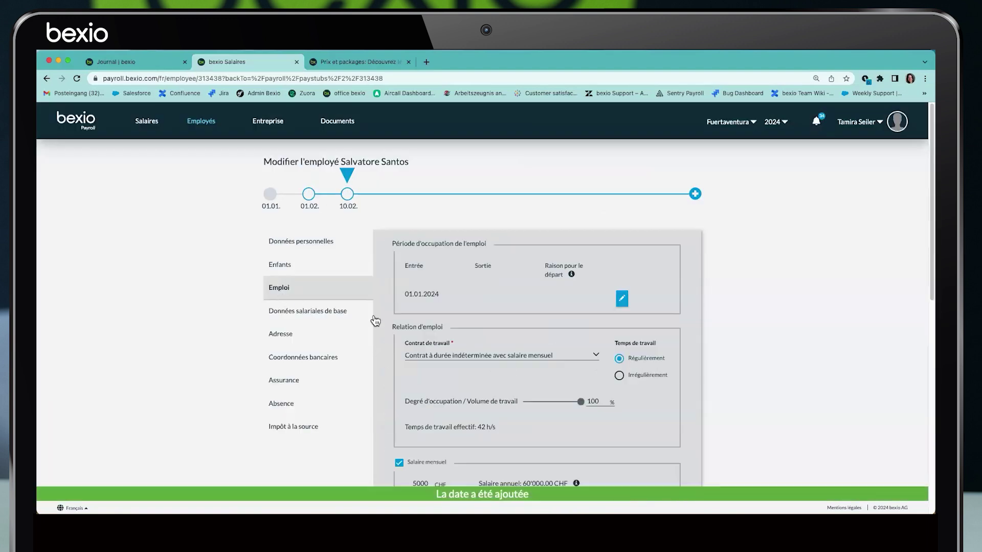
scroll(377, 325, "down", 1)
left_click(395, 453)
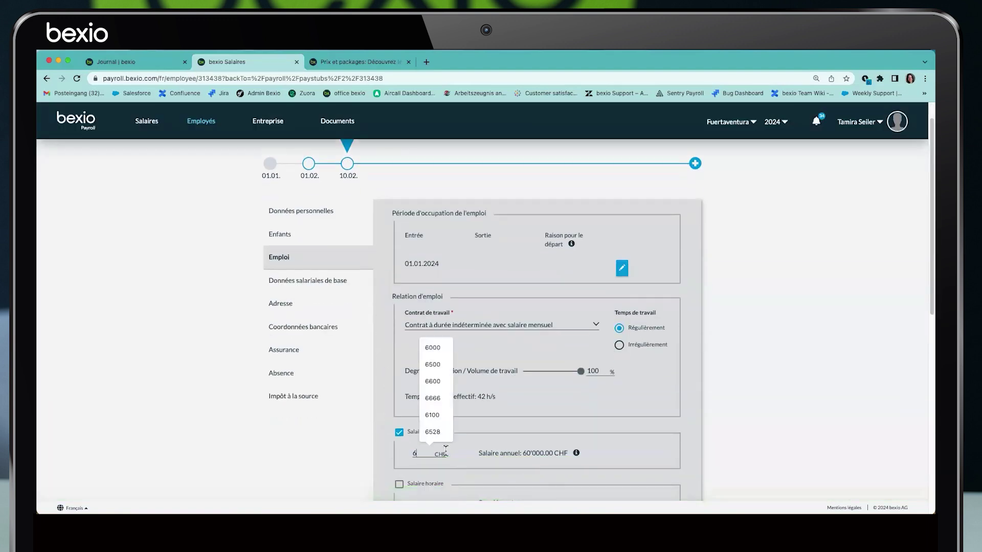
scroll(659, 452, "down", 10)
left_click(659, 453)
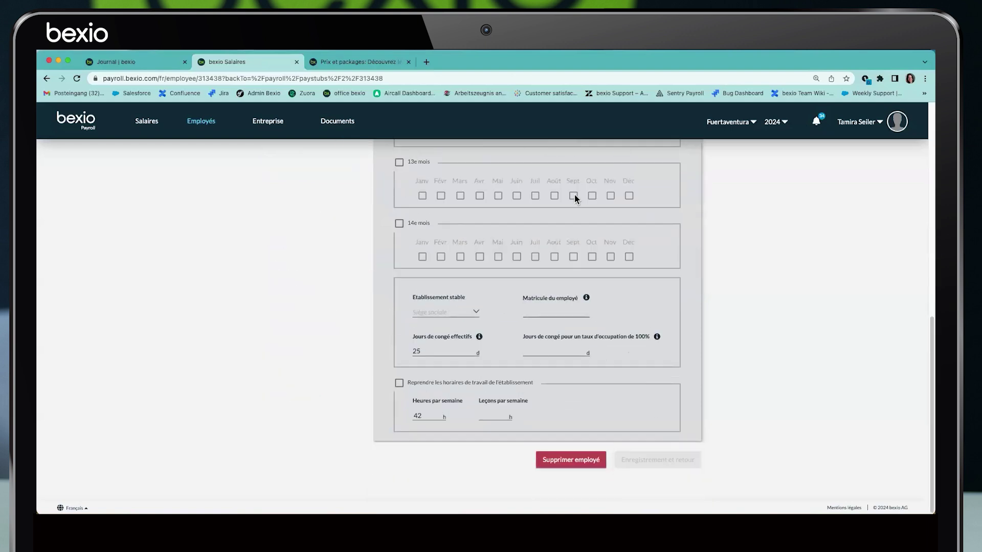
scroll(397, 322, "down", 1)
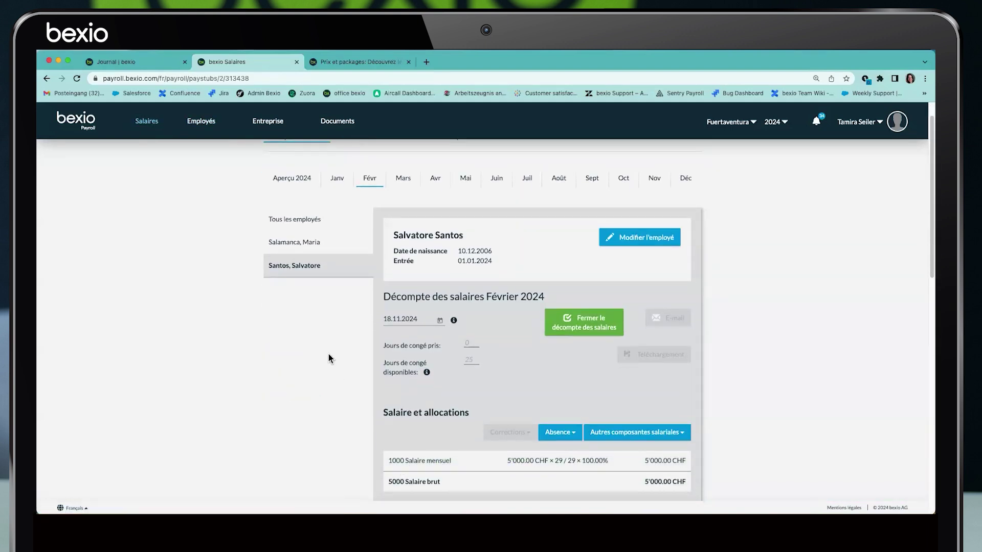
left_click(272, 128)
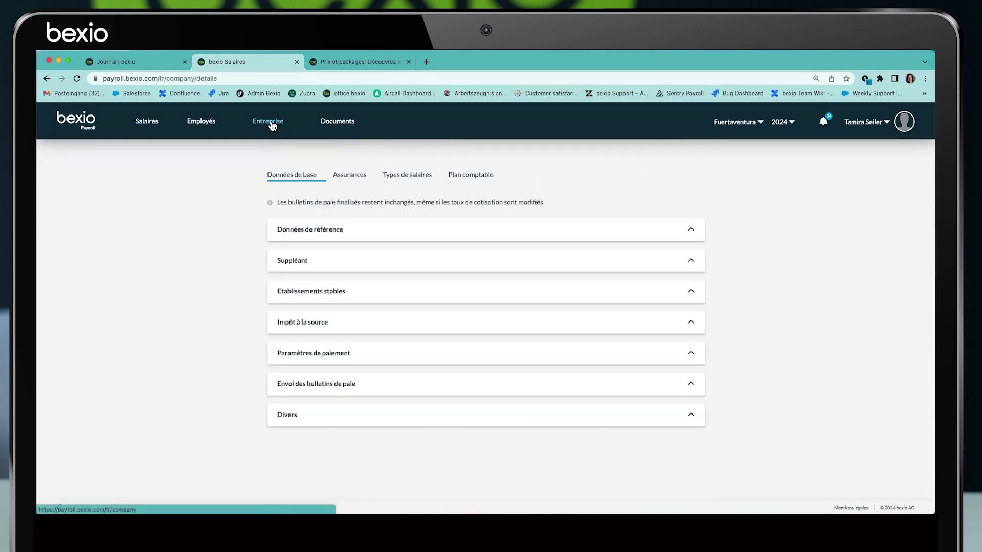
Tick 'Calculer le salaire au jour le jour' under Divers and save the company settings
left_click(296, 425)
scroll(442, 353, "down", 4)
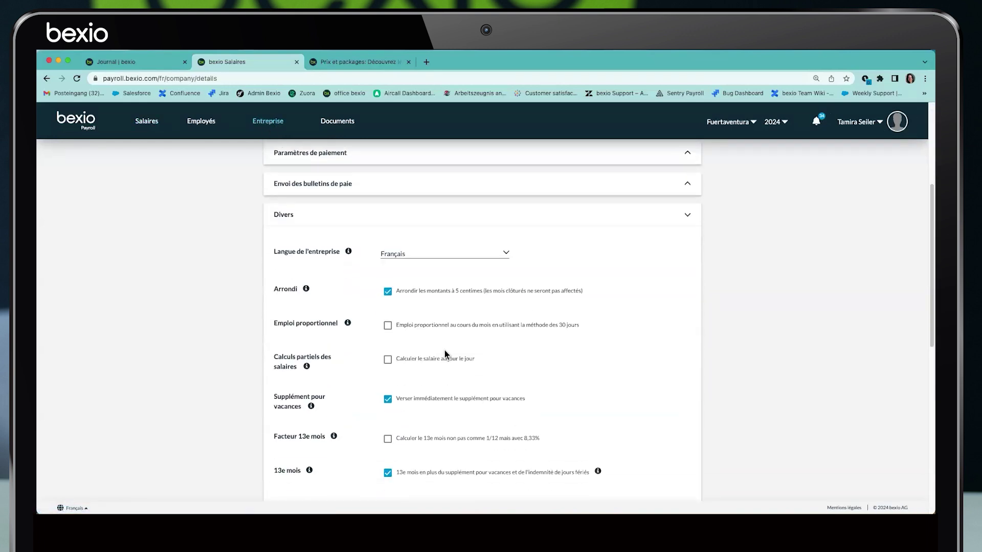
left_click(388, 360)
scroll(403, 379, "down", 8)
left_click(404, 440)
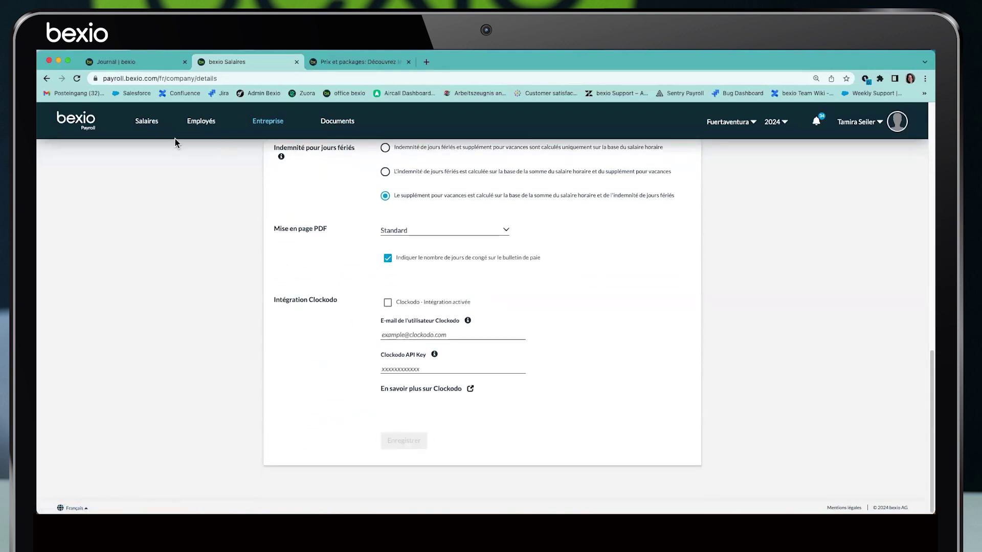
left_click(153, 127)
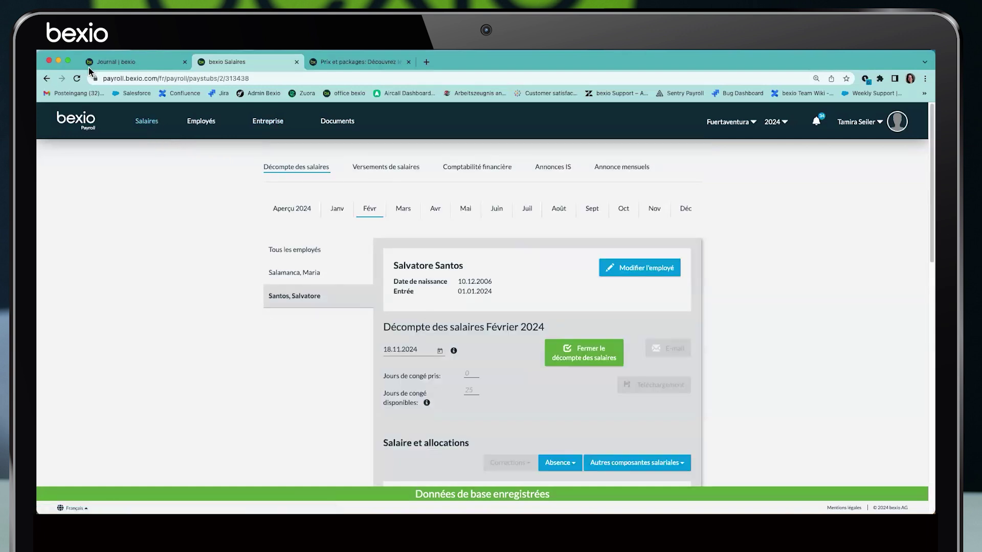
Reload the Salaires page and review the split 5000 and 6000 CHF Salaire mensuel lines
left_click(77, 78)
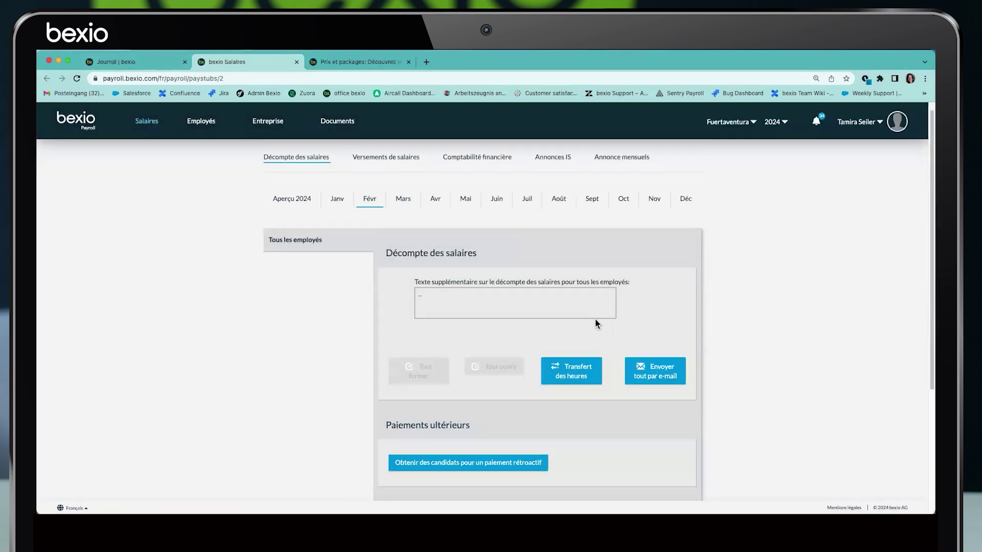
scroll(594, 318, "down", 1)
scroll(565, 416, "down", 1)
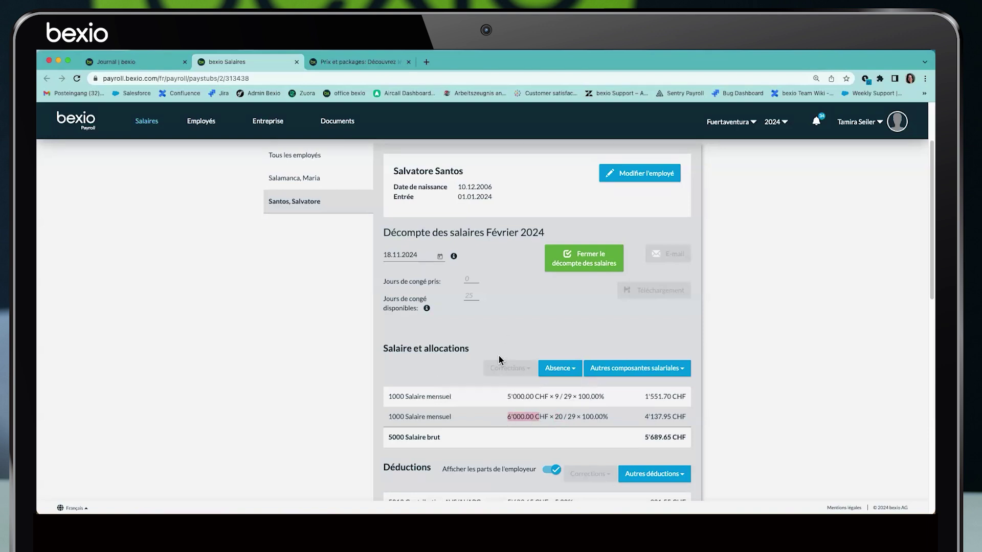
scroll(504, 358, "up", 3)
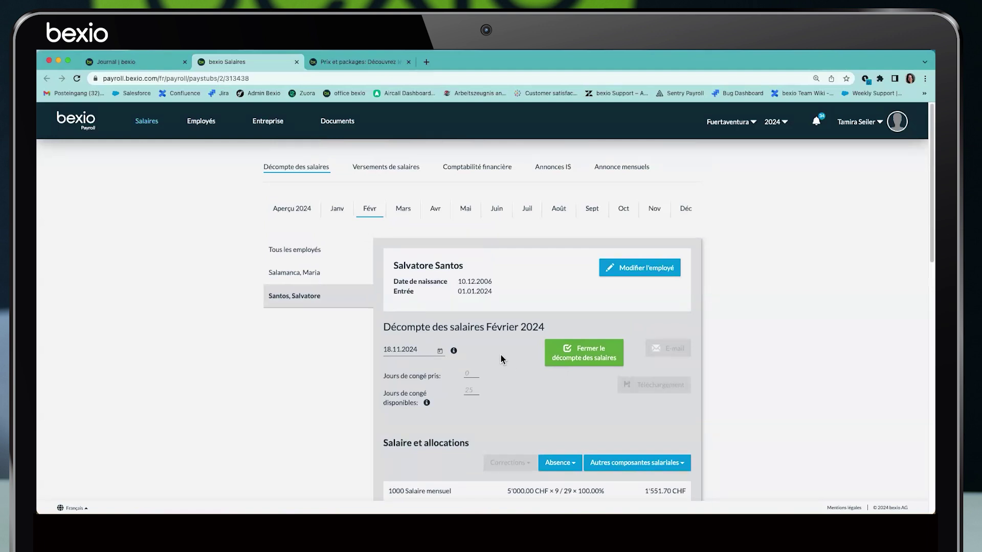
Check the employee's Absence entries, then open the other employee's February 2024 payslip
left_click(619, 267)
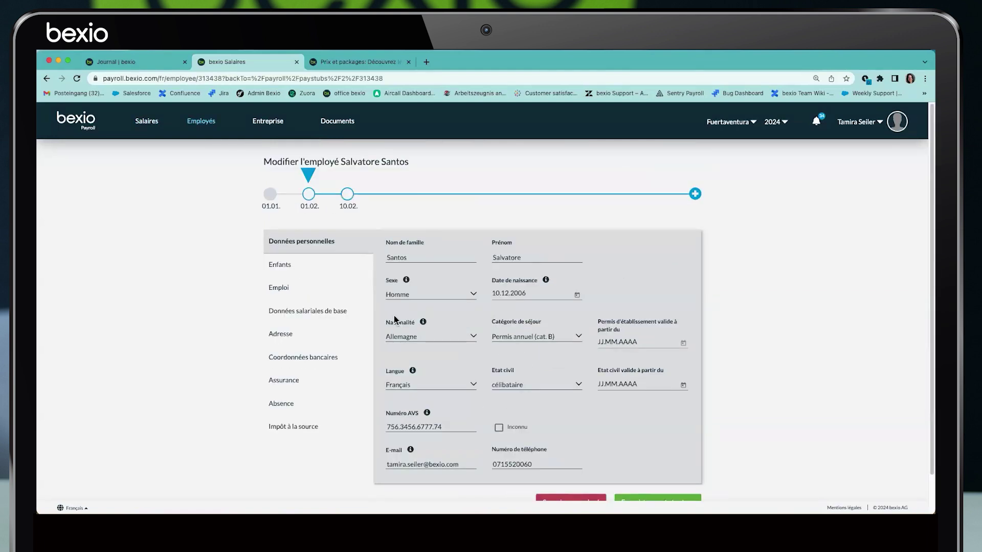
left_click(289, 402)
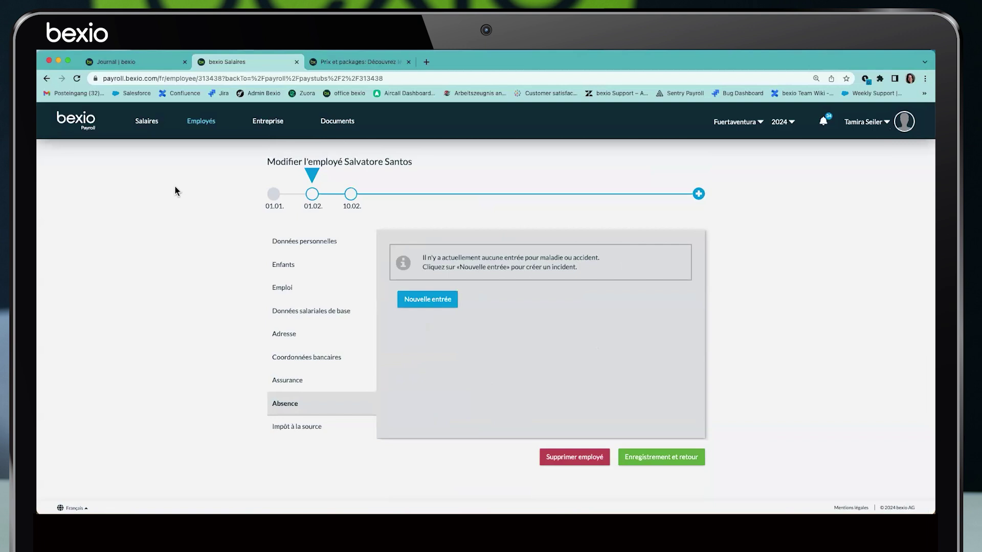
left_click(148, 125)
scroll(509, 325, "down", 2)
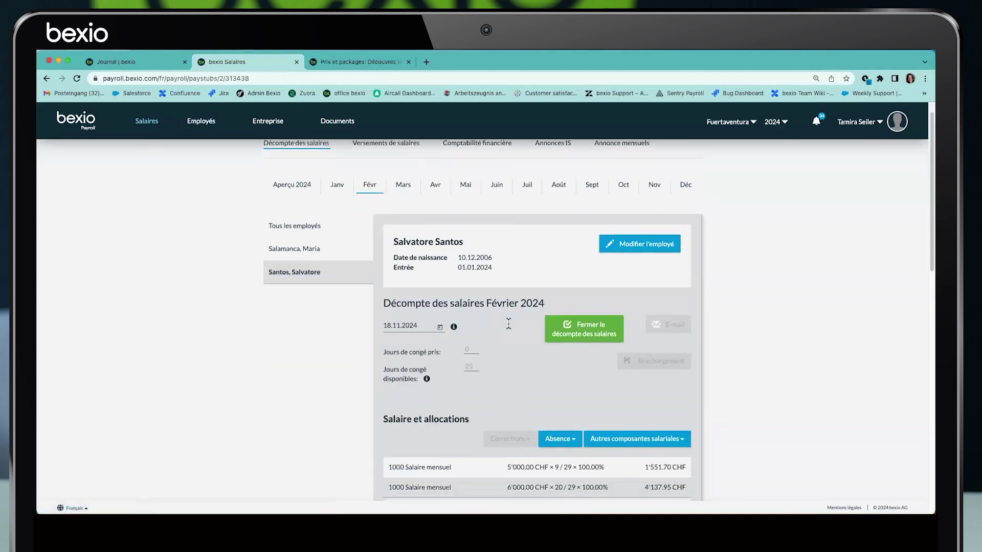
scroll(508, 324, "down", 2)
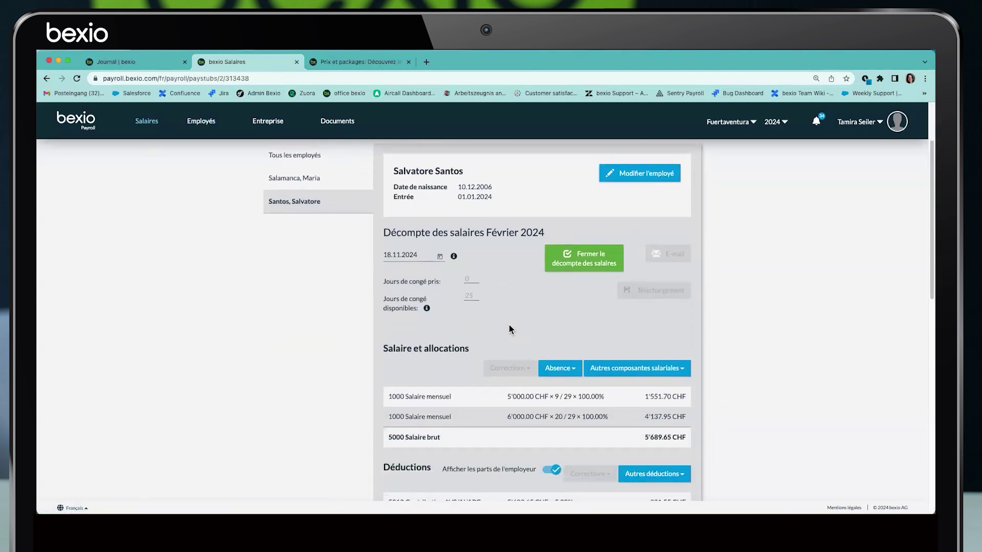
scroll(518, 333, "up", 3)
left_click(297, 271)
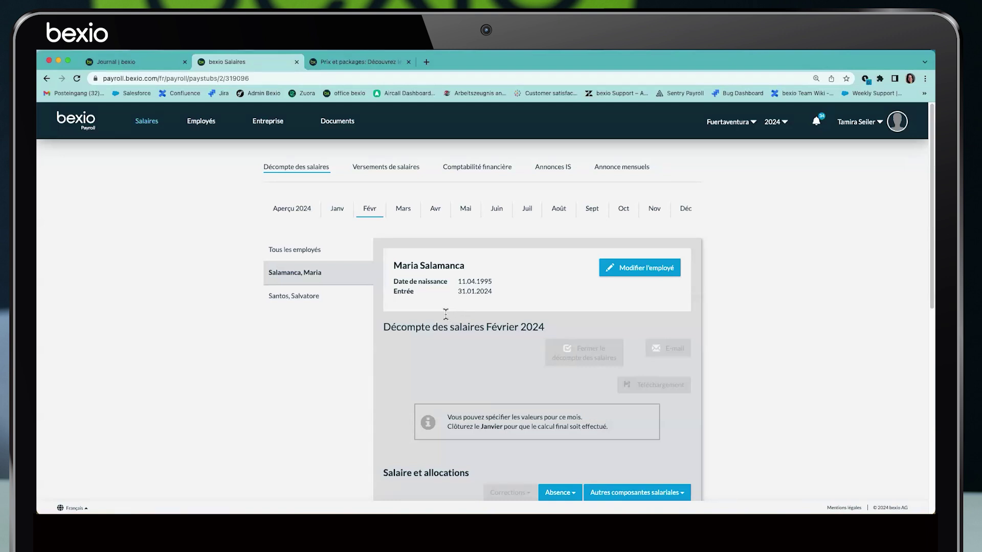
Re-enter 60 hours on the January 2024 hourly line, save, and close the January payslip
left_click(335, 214)
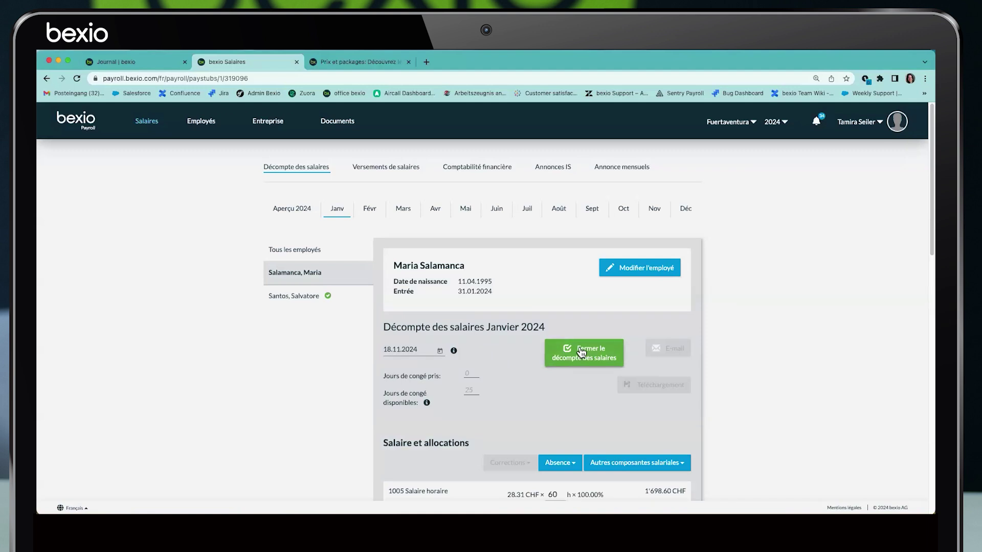
scroll(611, 351, "down", 1)
scroll(611, 351, "down", 3)
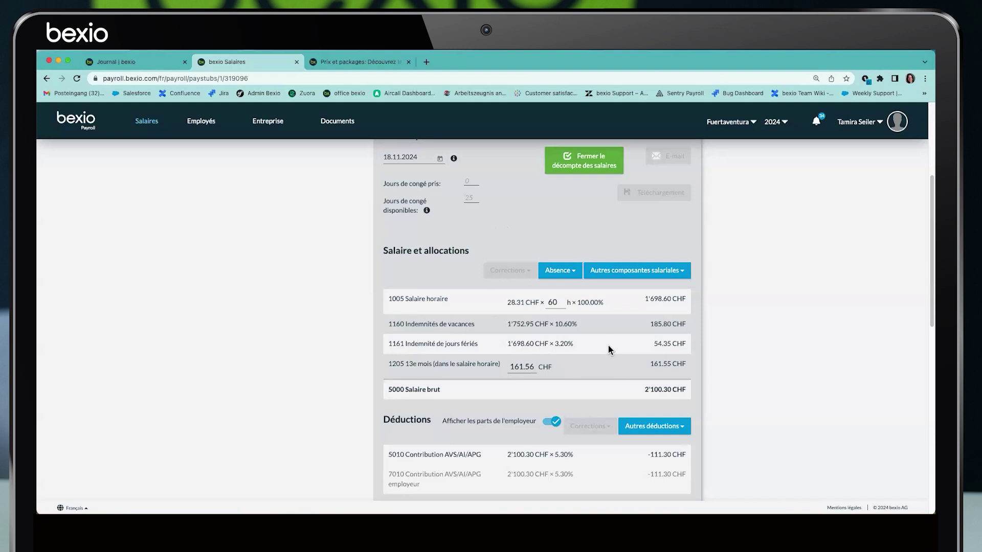
left_click(556, 304)
key("BackSpace")
key("BackSpace")
key("Tab")
left_click(668, 304)
scroll(646, 316, "up", 1)
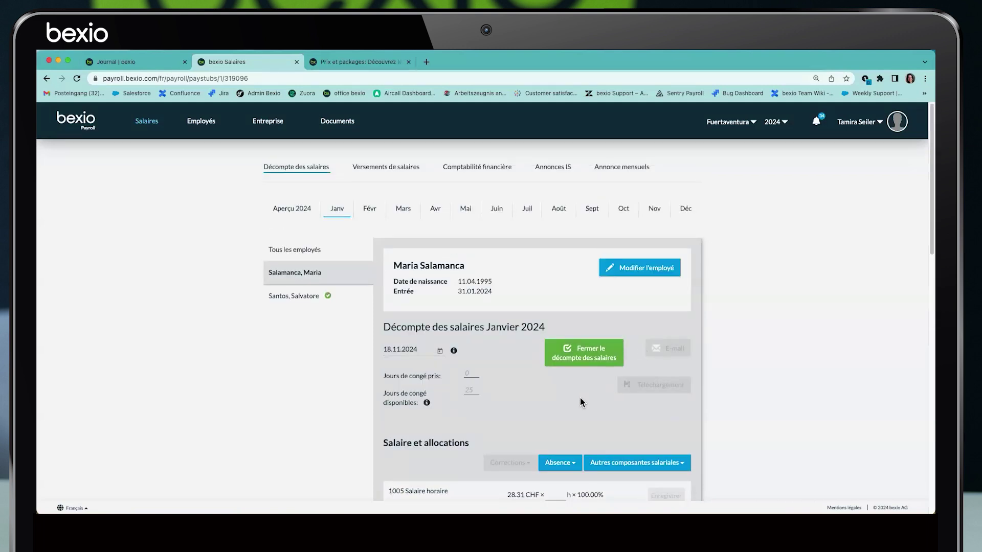
left_click(557, 367)
type("60")
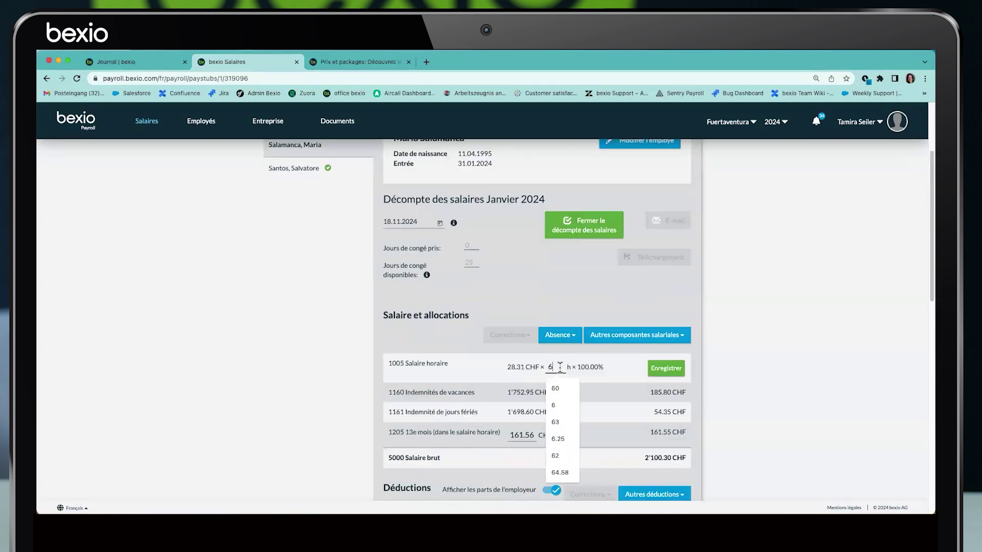
left_click(666, 369)
left_click(585, 230)
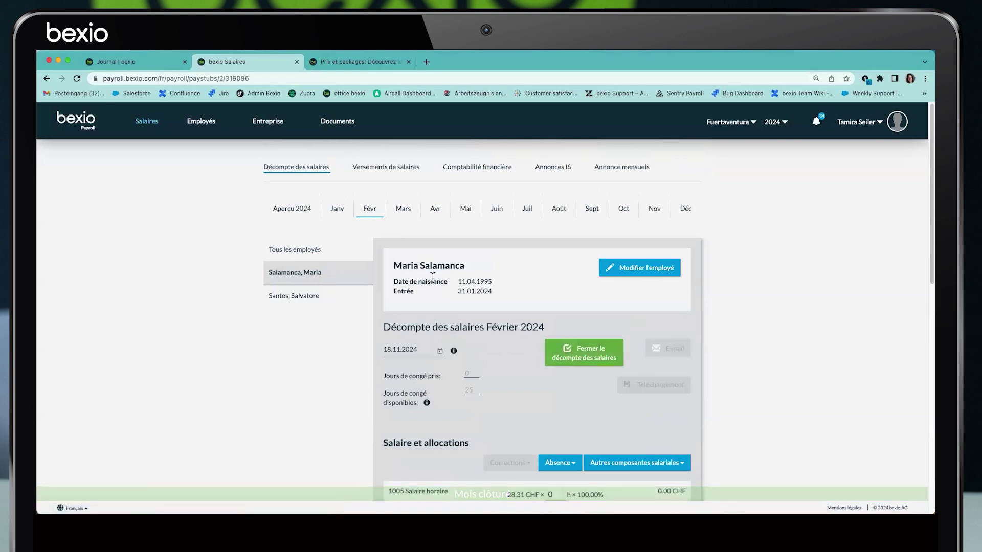
Record 120 worked hours on the February hourly salary line and save it
scroll(503, 318, "down", 4)
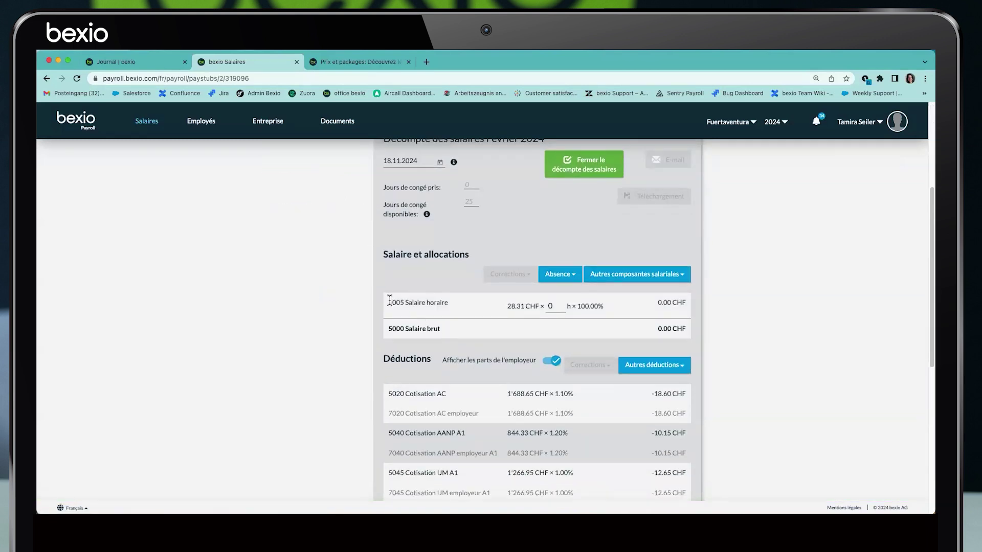
left_click_drag(389, 302, 454, 303)
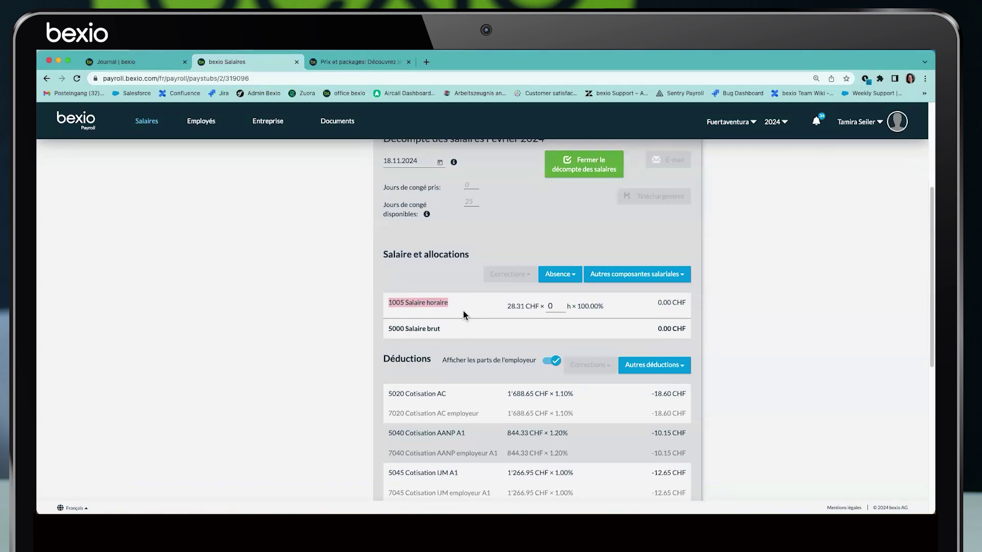
left_click(550, 307)
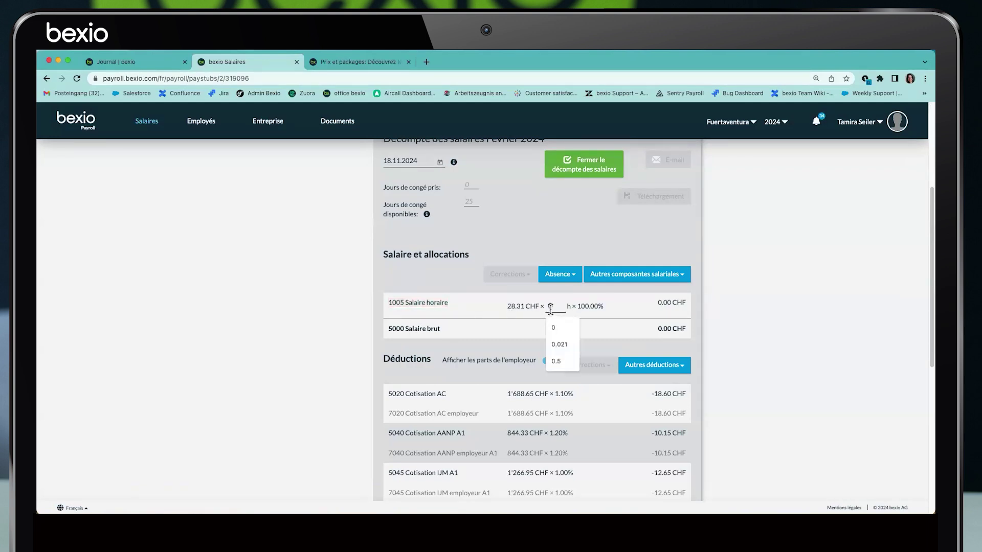
type("120")
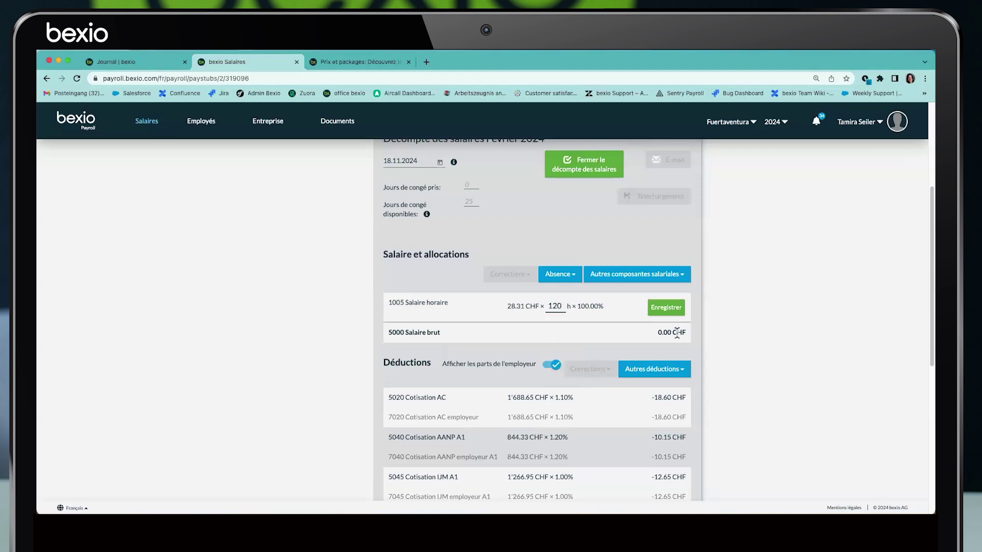
left_click(662, 310)
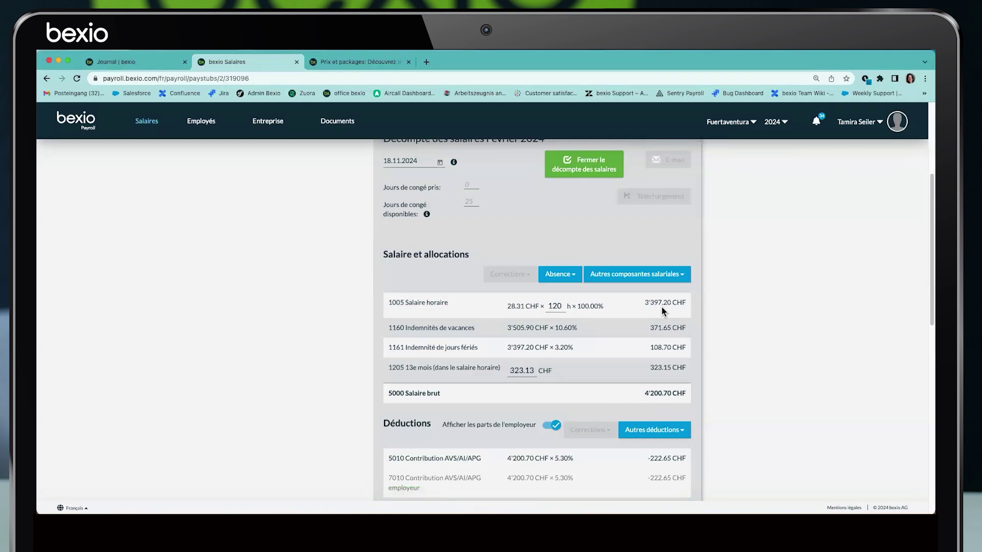
Review the resulting 3'397.20 CHF hourly amount, 10.60% vacation pay and 323.13 CHF 13th-month amount
left_click_drag(640, 303, 693, 306)
left_click_drag(554, 328, 591, 351)
left_click_drag(537, 371, 507, 373)
scroll(516, 369, "down", 2)
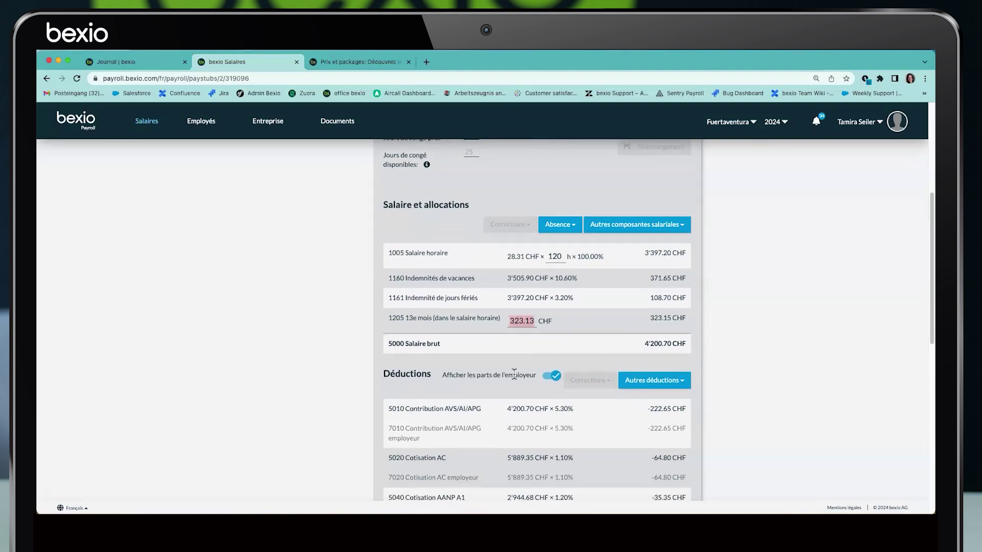
double_click(564, 254)
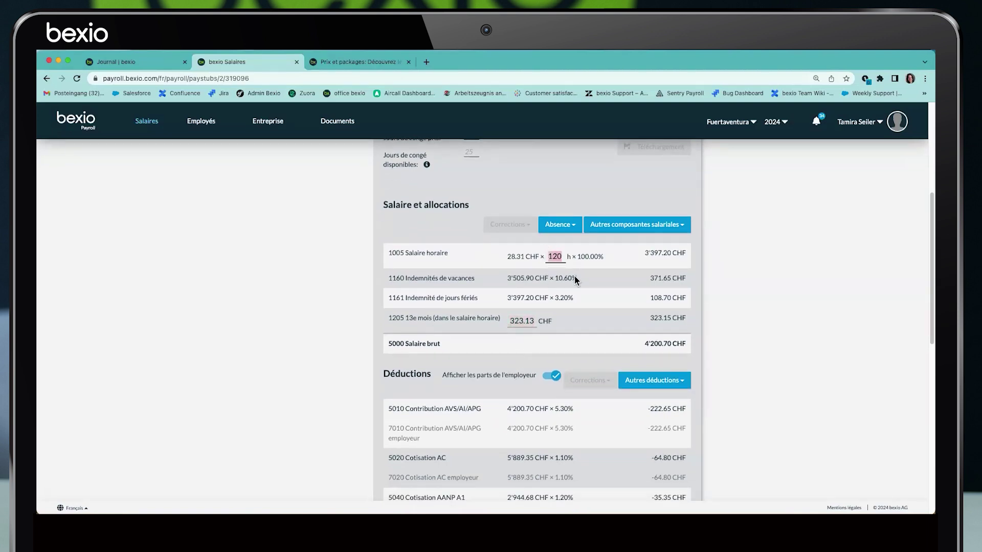
scroll(565, 278, "down", 5)
scroll(509, 330, "up", 5)
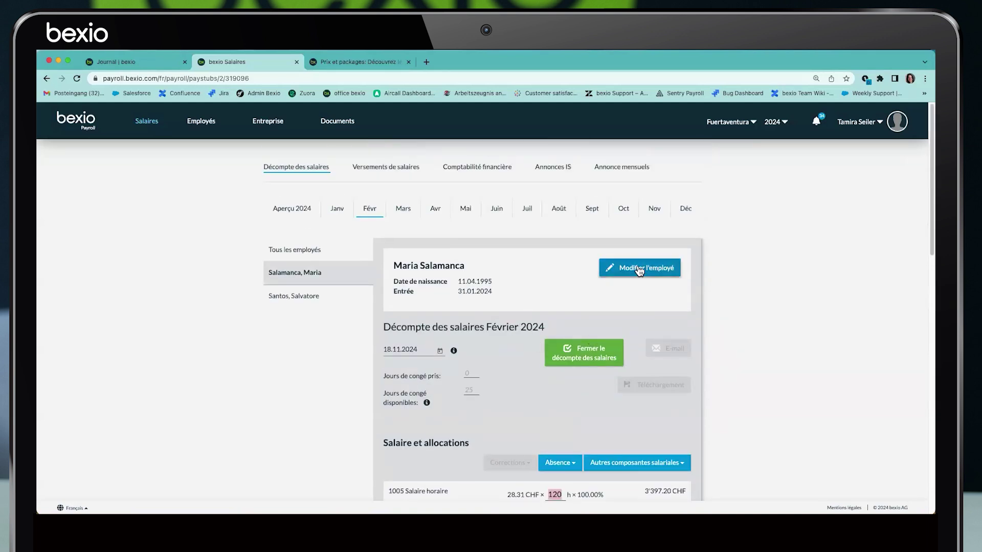
Set the Emploi period's Sortie date to 29.02.2024, save, and go back to Salaires
left_click(637, 267)
left_click(289, 289)
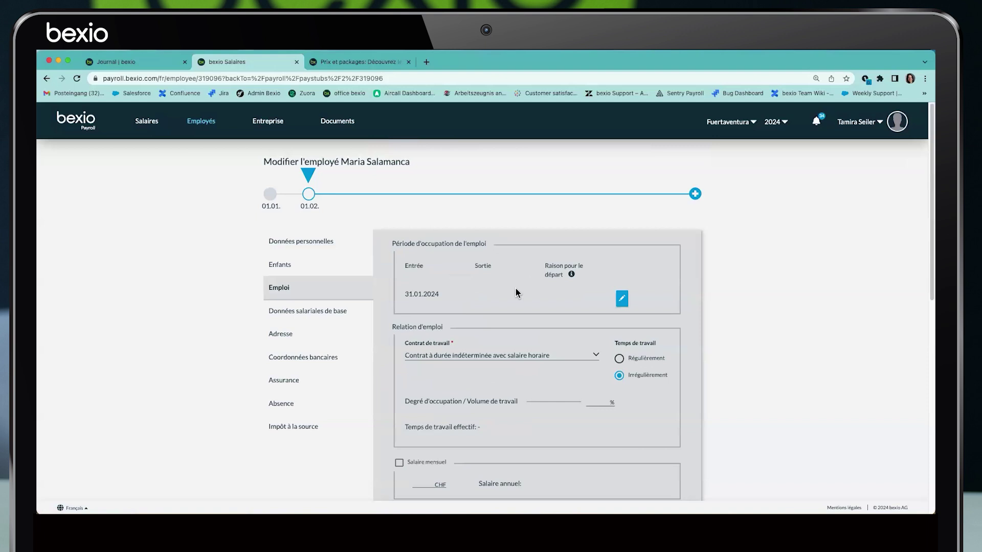
left_click(620, 296)
left_click(524, 297)
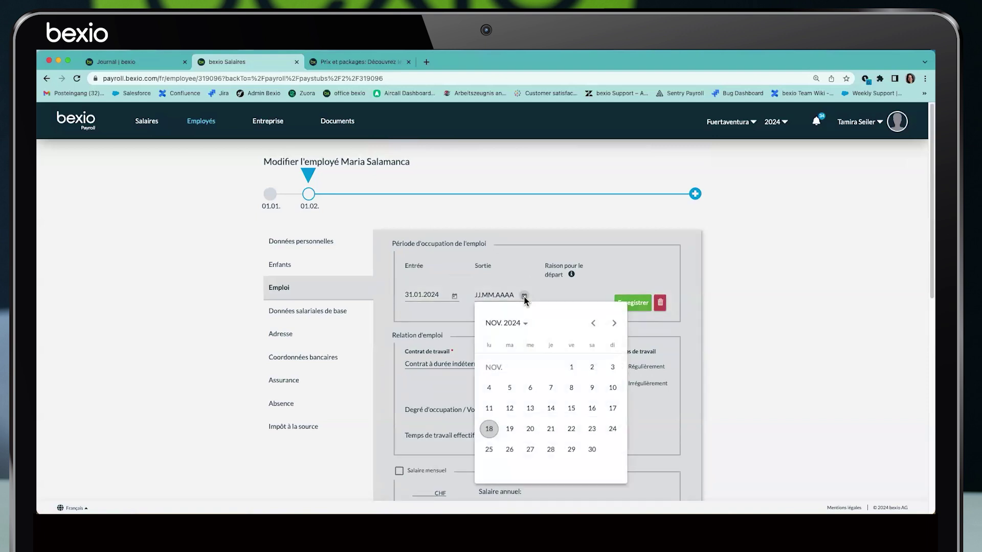
left_click(592, 324)
left_click(592, 324)
left_click(592, 324)
left_click(592, 324)
left_click(593, 324)
left_click(592, 323)
left_click(593, 324)
left_click(592, 324)
left_click(592, 324)
left_click(550, 450)
left_click(622, 306)
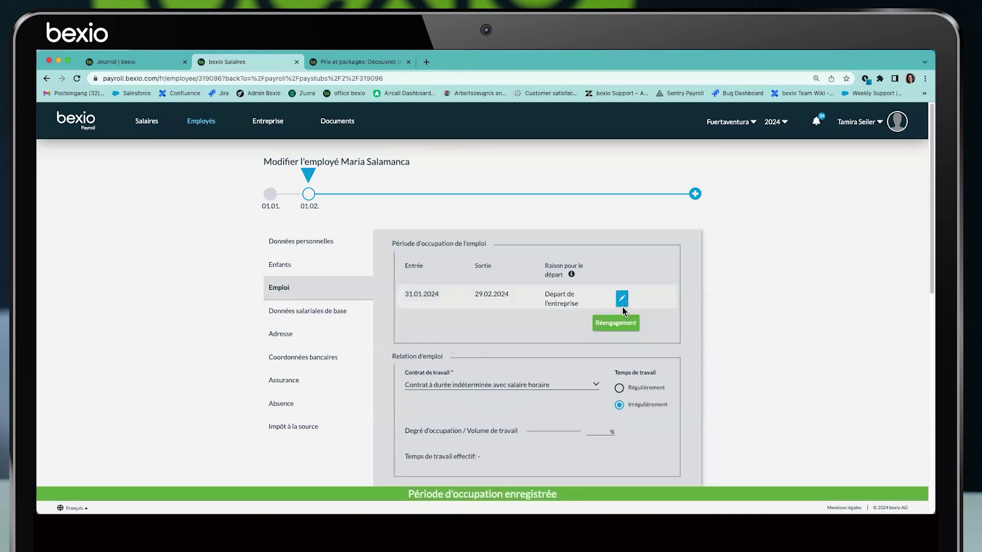
left_click(158, 123)
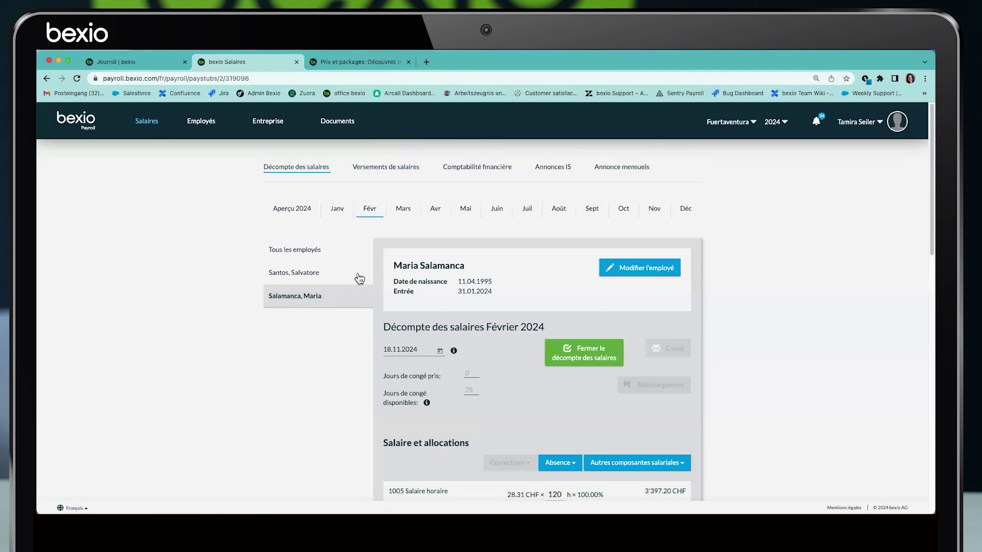
Open the December 2024 payroll overview for Tous les employés
left_click(405, 211)
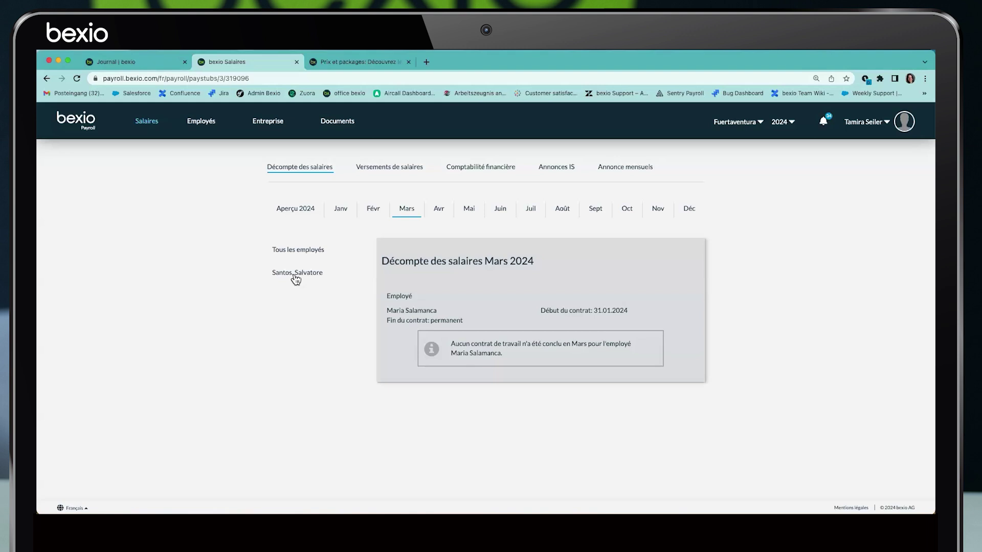
left_click(688, 213)
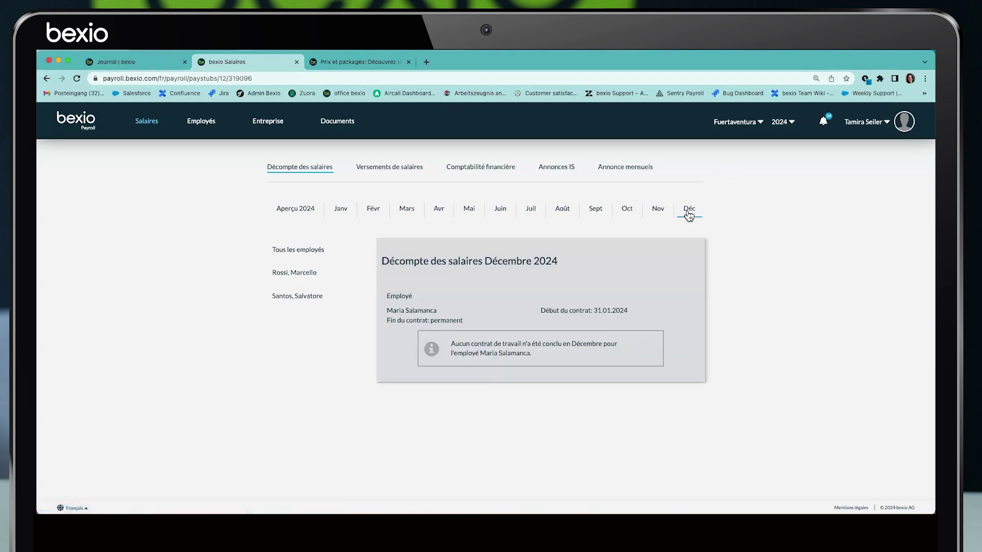
left_click(306, 249)
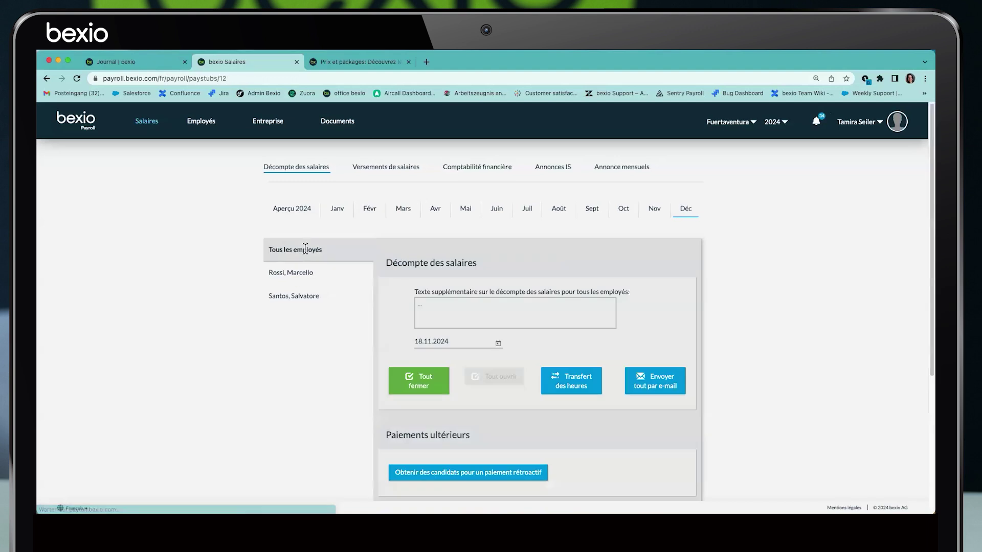
scroll(495, 308, "down", 1)
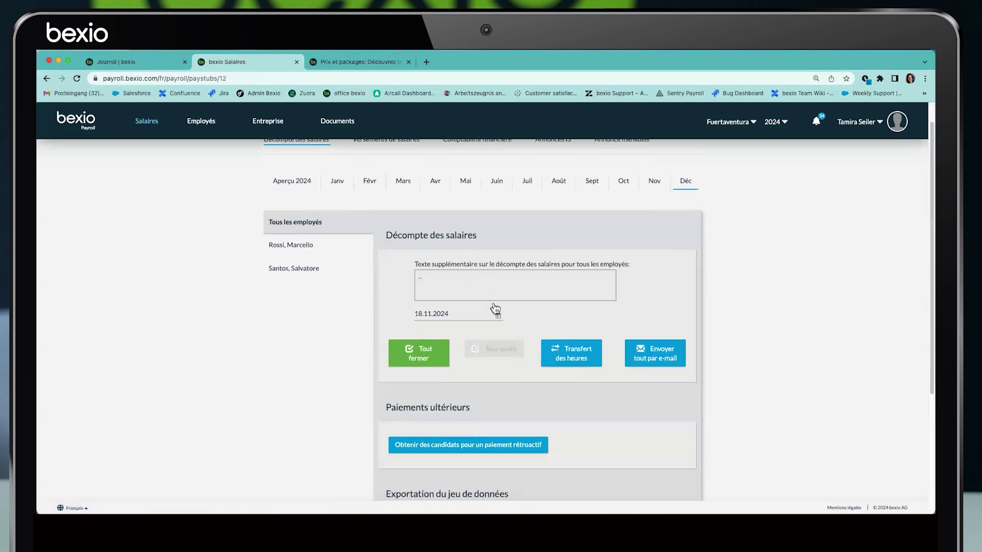
scroll(495, 309, "down", 5)
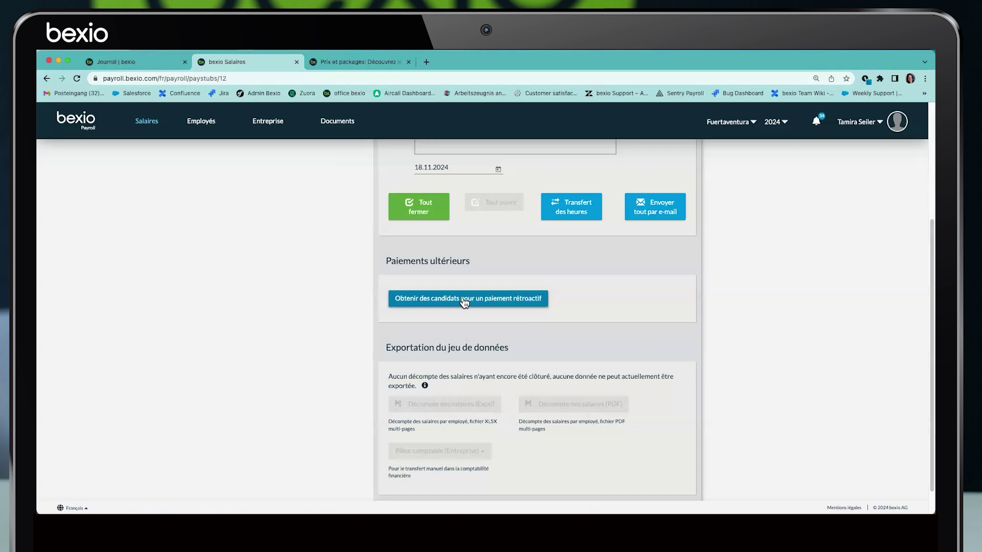
Fetch candidates and try adding a subsequent payment for the departed employee; it's rejected
left_click(465, 303)
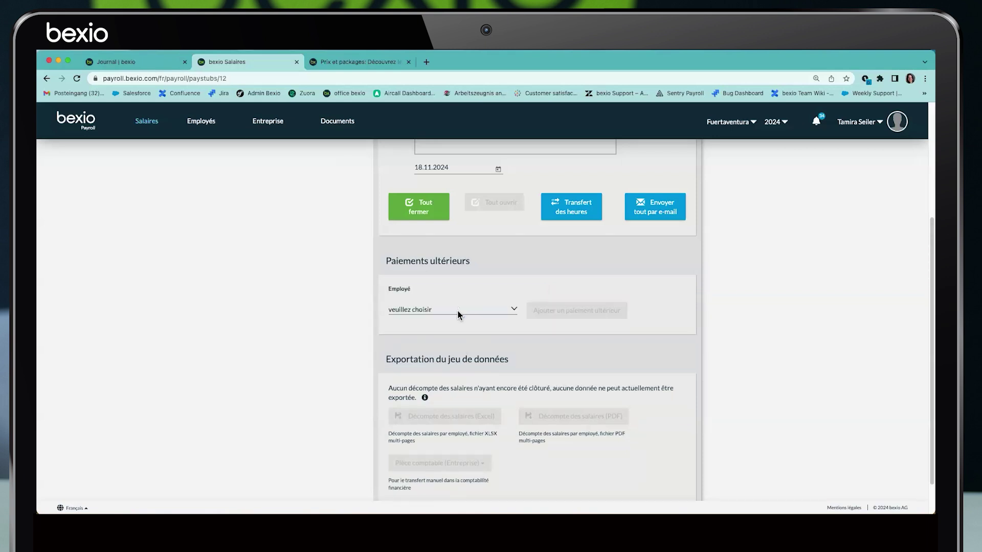
left_click(457, 310)
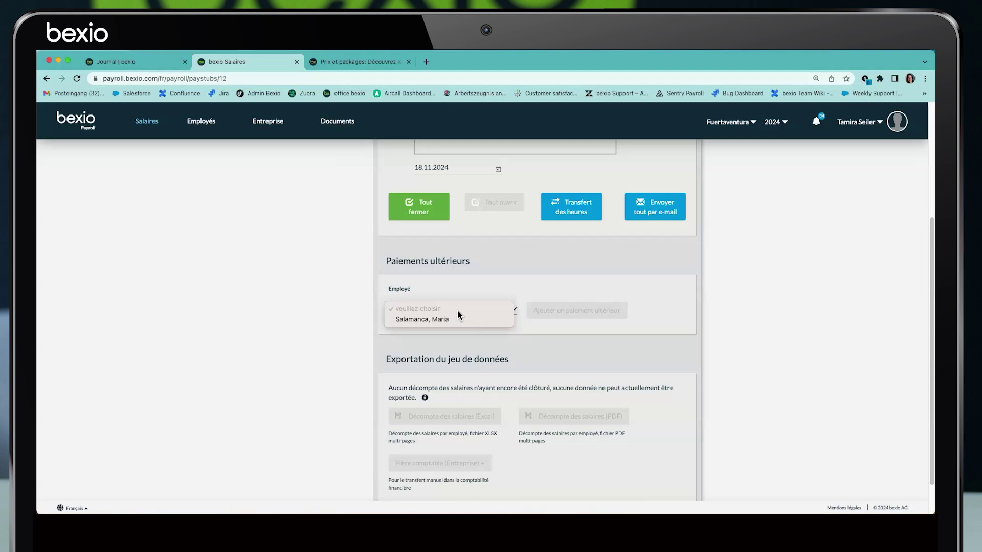
left_click(437, 317)
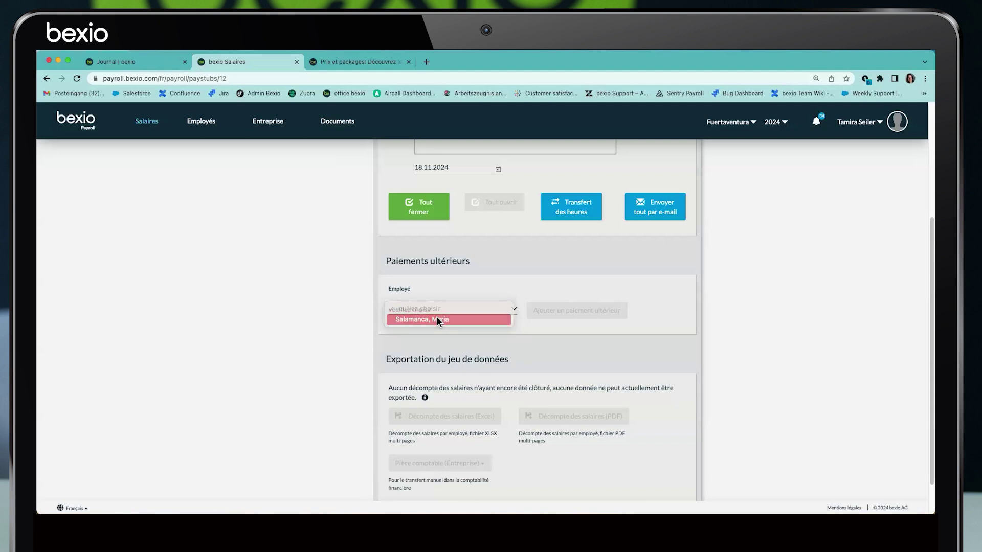
left_click(547, 315)
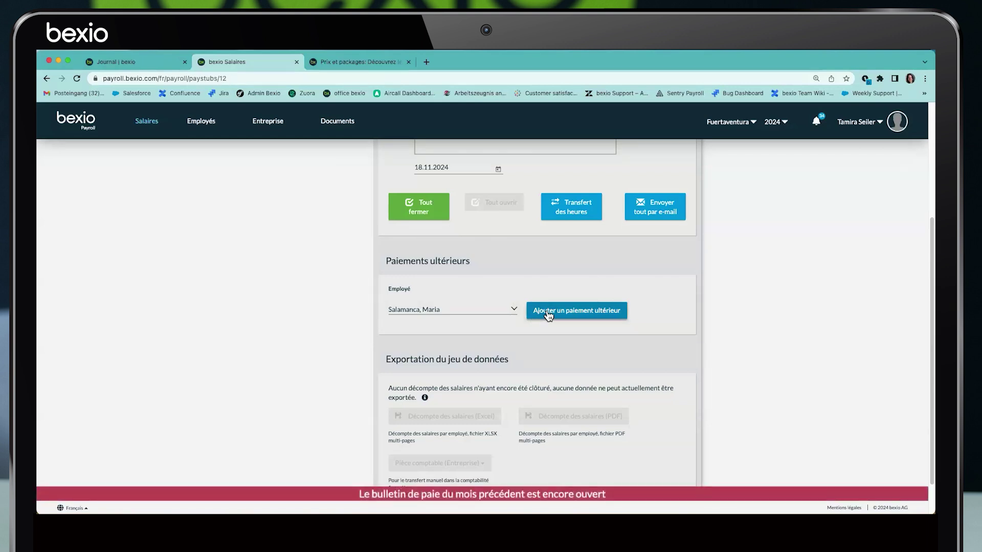
scroll(548, 307, "up", 4)
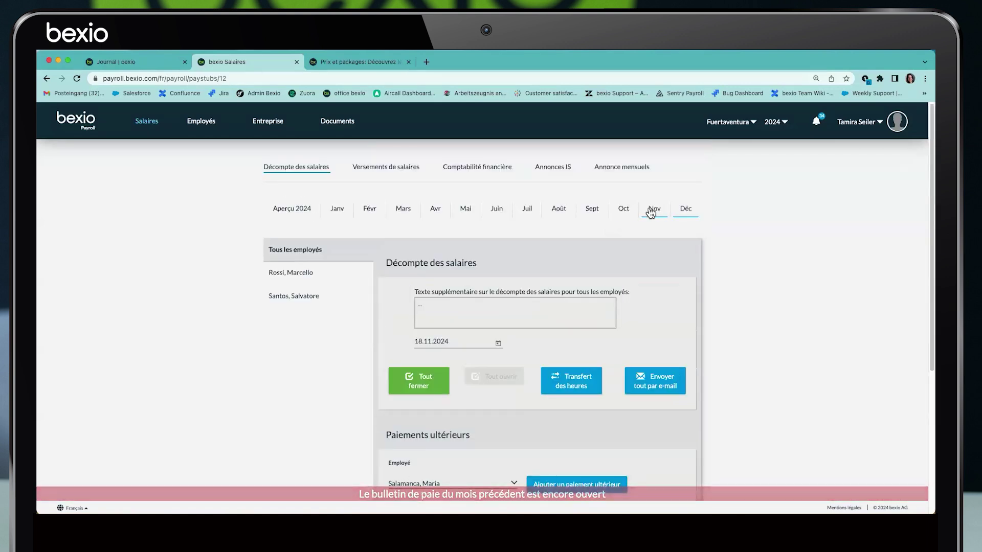
Close the departed employee's February 2024 payslip
left_click(369, 210)
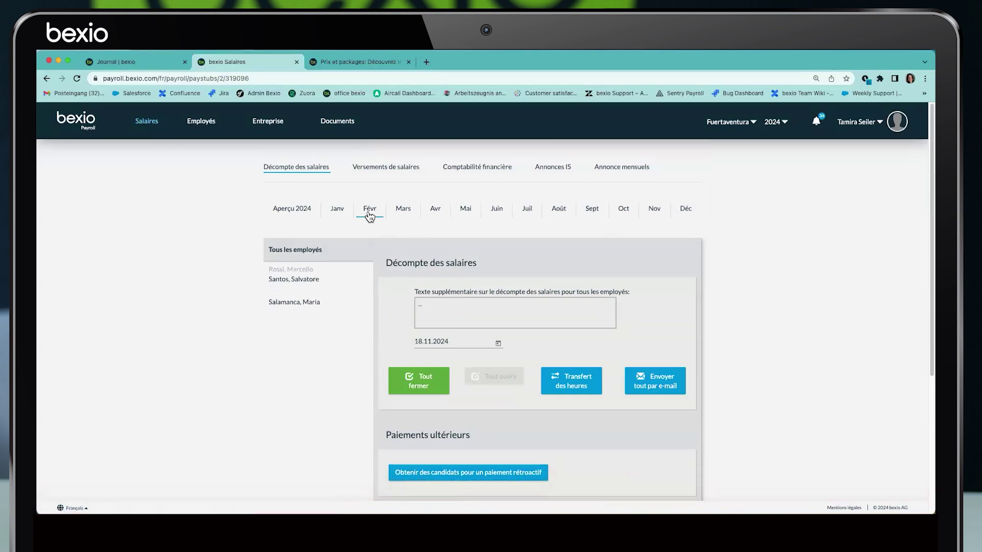
left_click(317, 295)
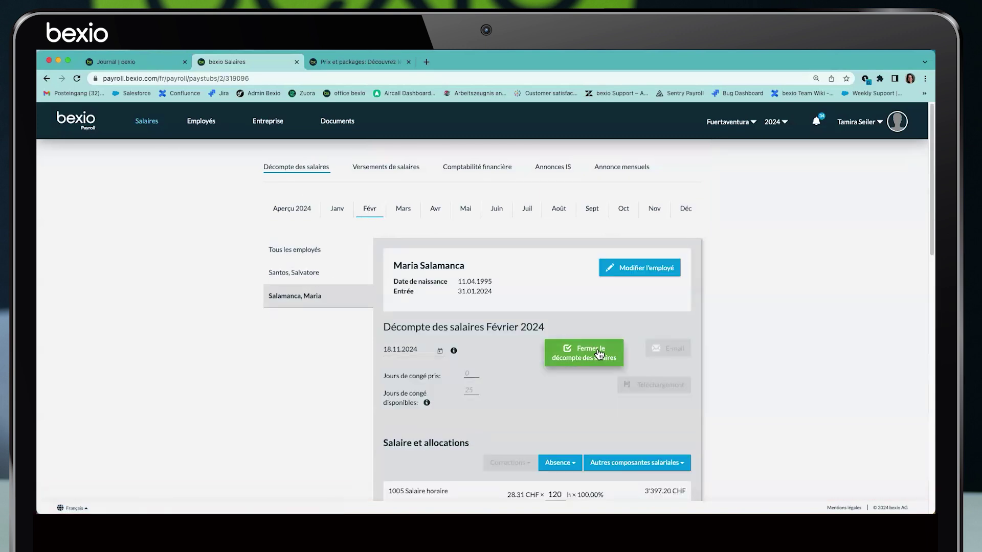
left_click(597, 351)
Under December 2024 for all employees, fetch candidates and add her subsequent-payment payslip
left_click(686, 209)
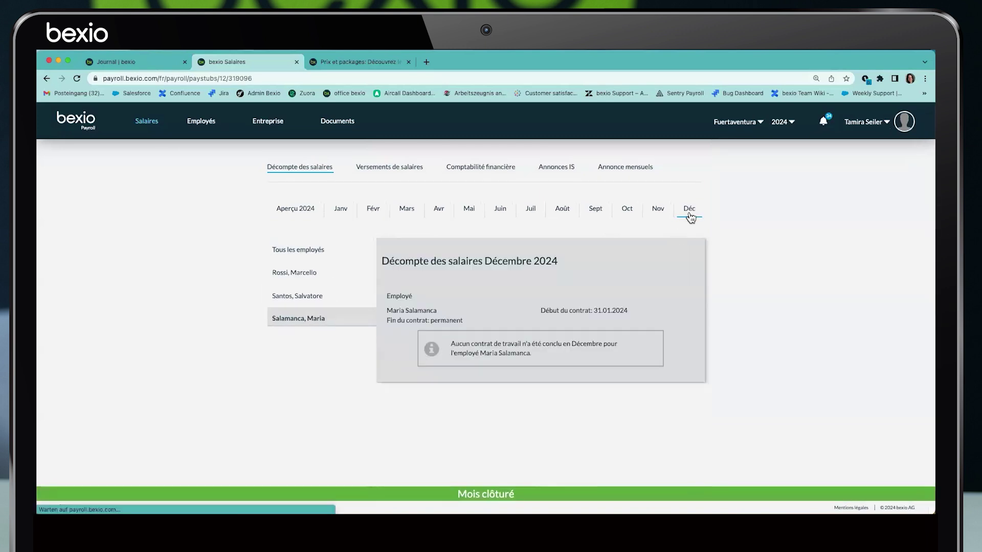
left_click(322, 253)
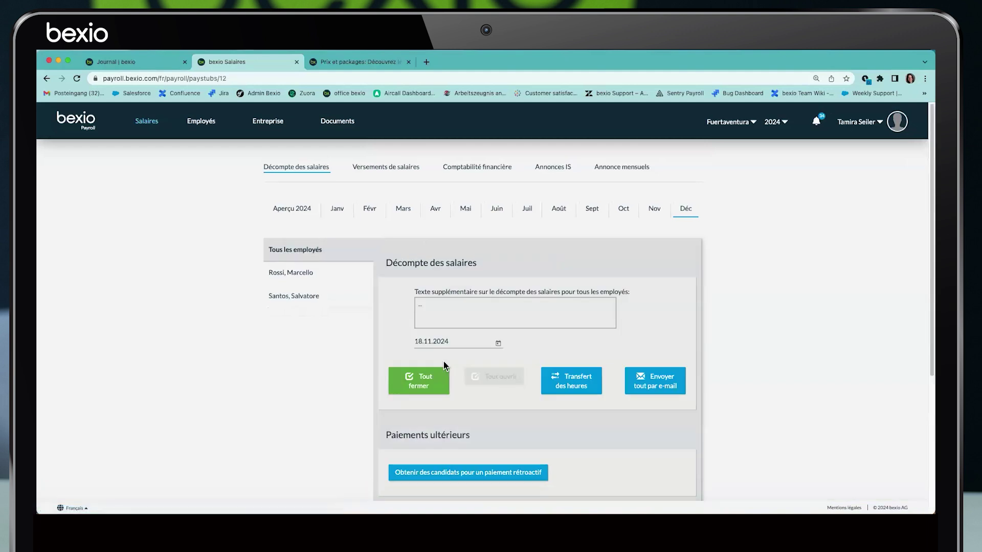
left_click(458, 473)
scroll(542, 381, "down", 4)
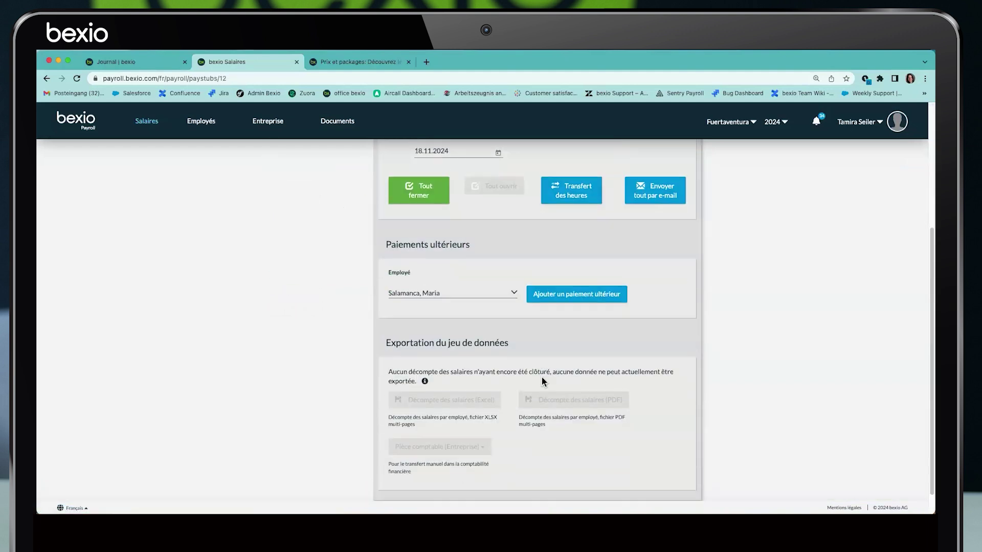
left_click(578, 295)
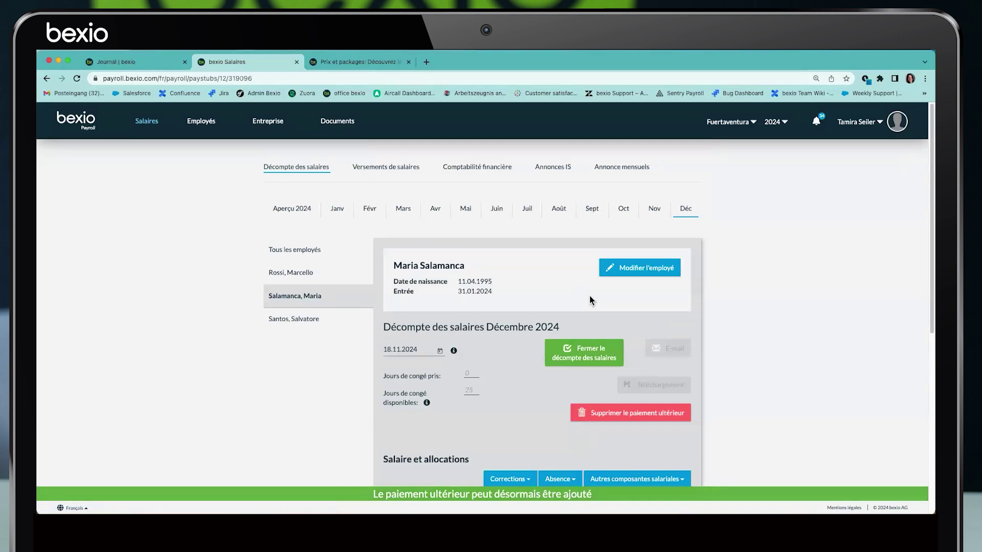
scroll(593, 307, "down", 2)
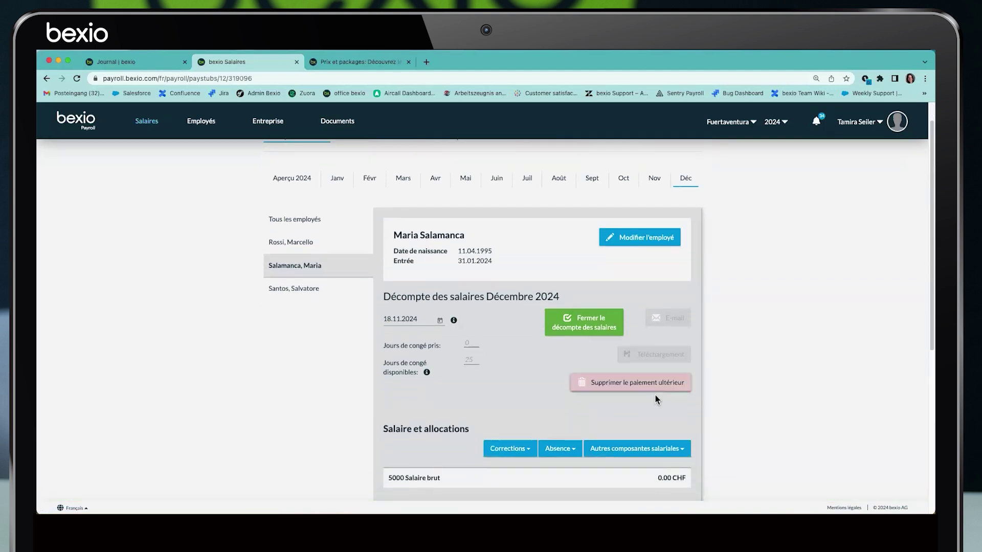
scroll(655, 396, "down", 2)
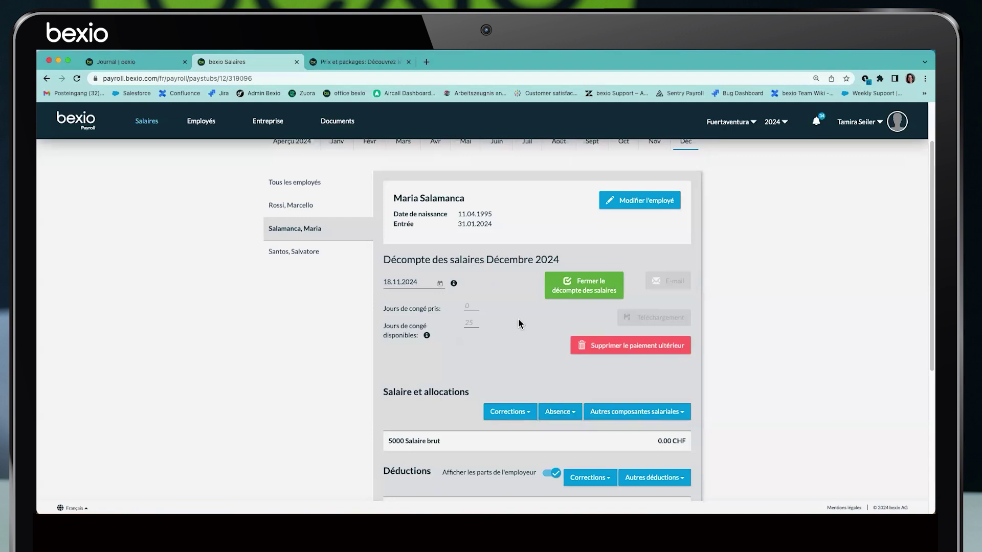
scroll(519, 323, "down", 3)
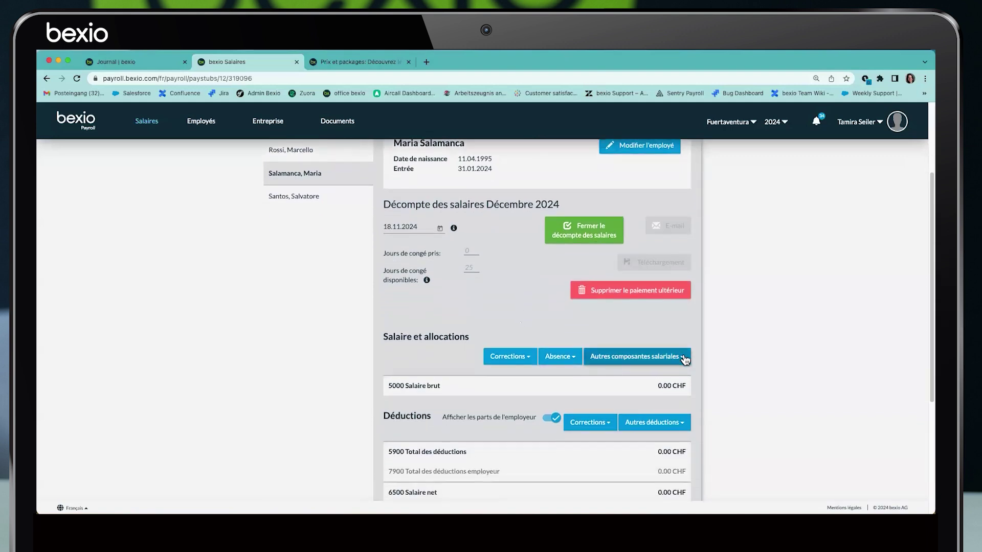
Add a Bonus line from Autres composantes salariales
left_click(684, 358)
scroll(579, 428, "down", 6)
scroll(563, 414, "up", 3)
left_click(546, 401)
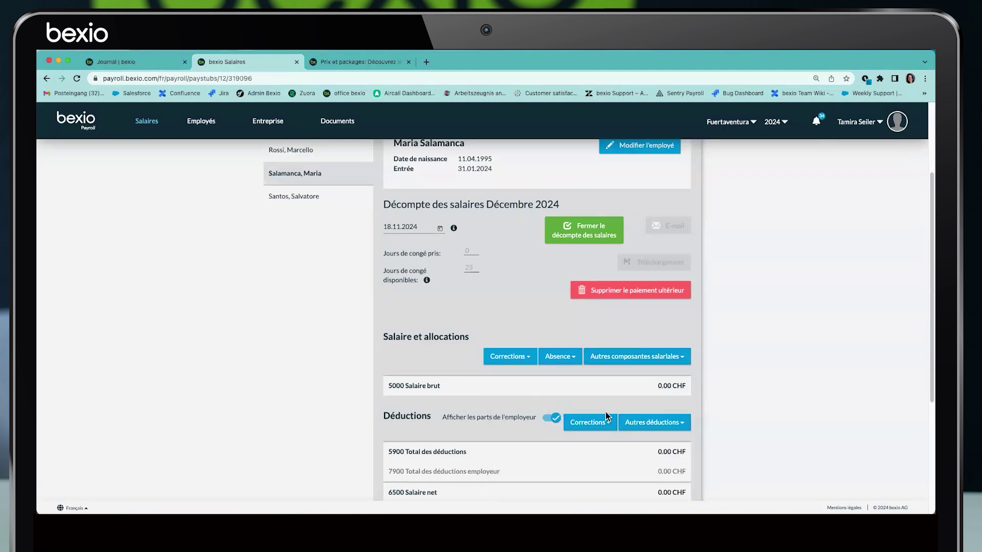
Enter 250 CHF on the Bonus line and save it
left_click(524, 391)
type("25")
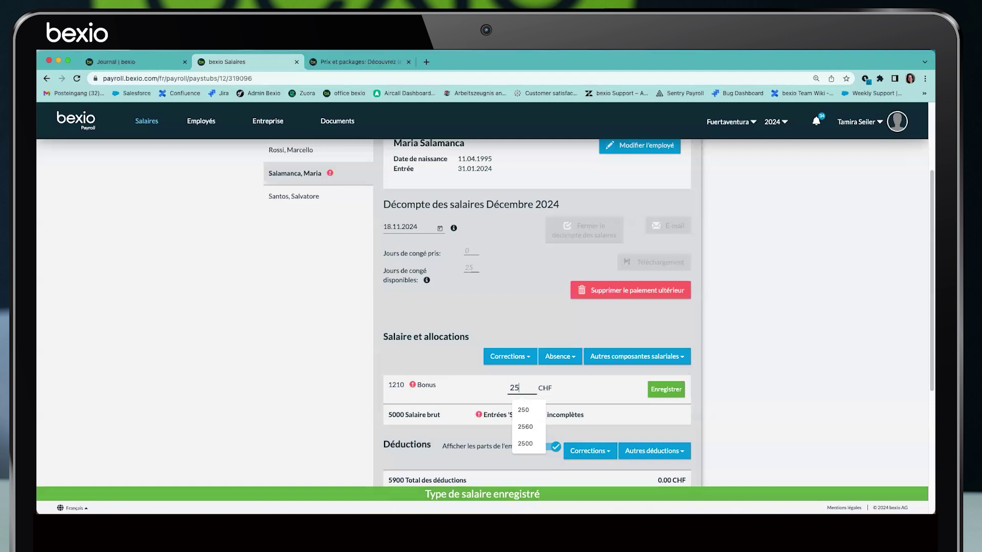
type("0")
left_click(665, 390)
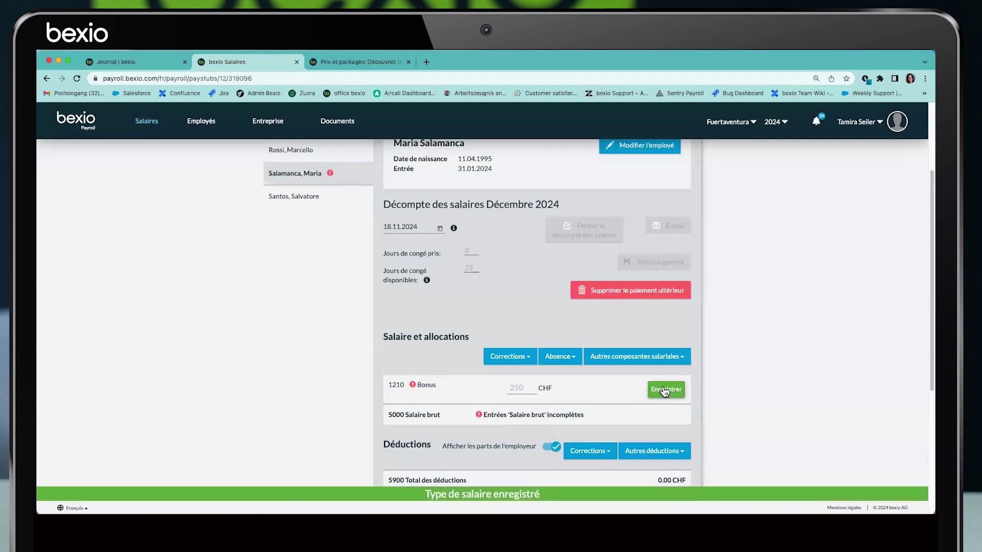
left_click(680, 364)
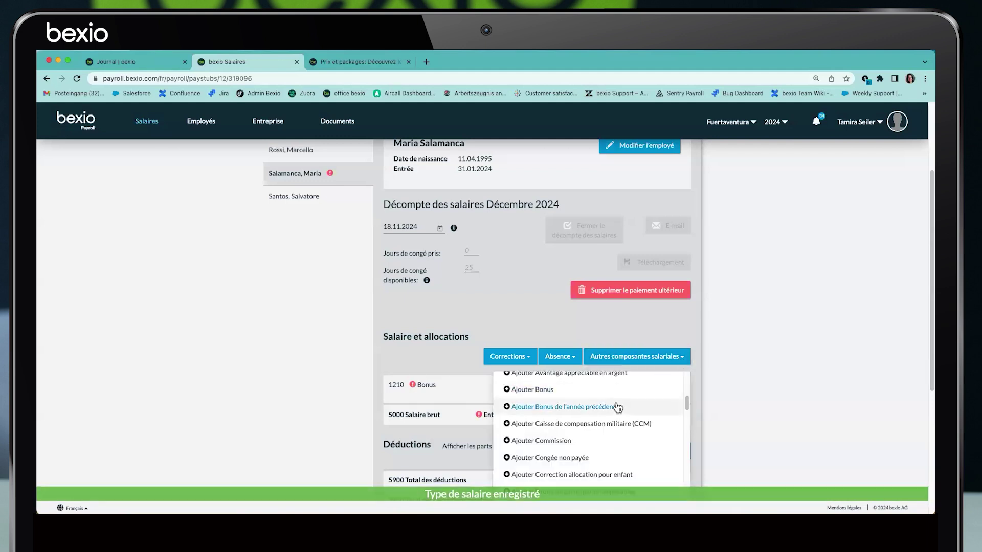
scroll(562, 409, "up", 1)
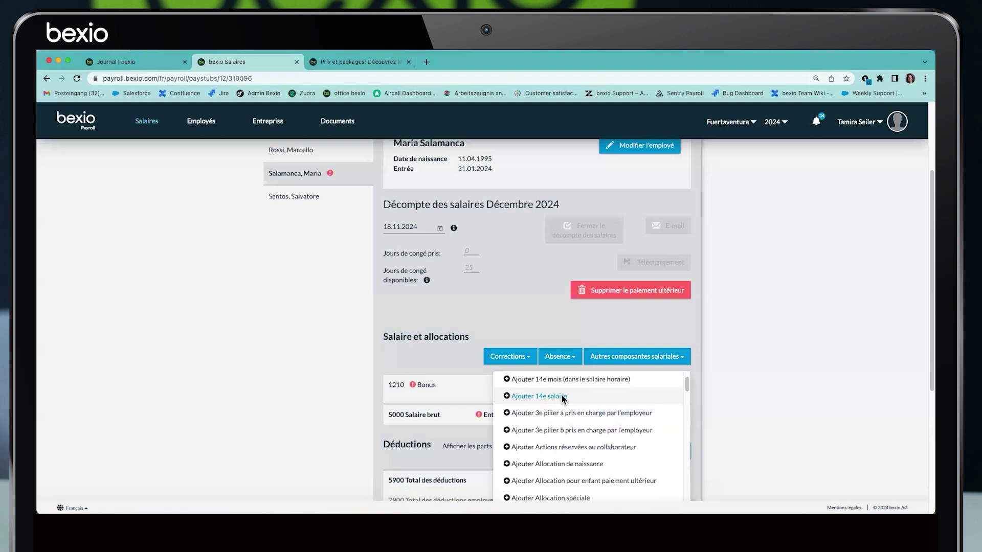
left_click(552, 401)
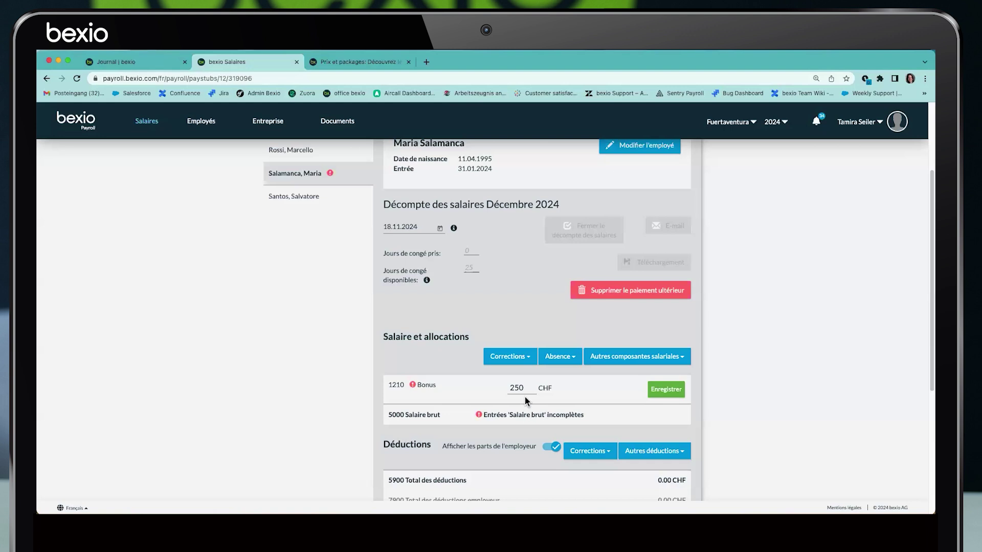
left_click(683, 357)
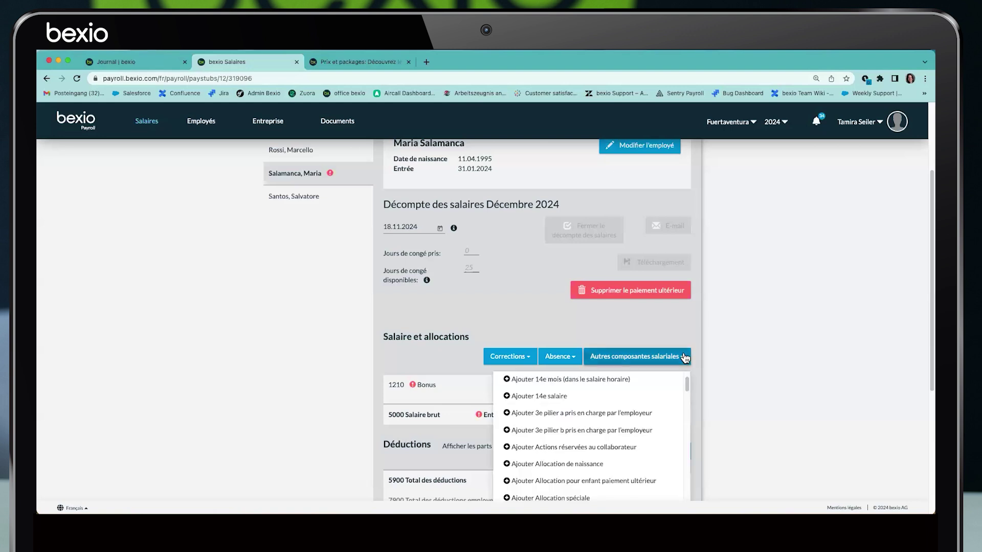
left_click(544, 401)
left_click(664, 393)
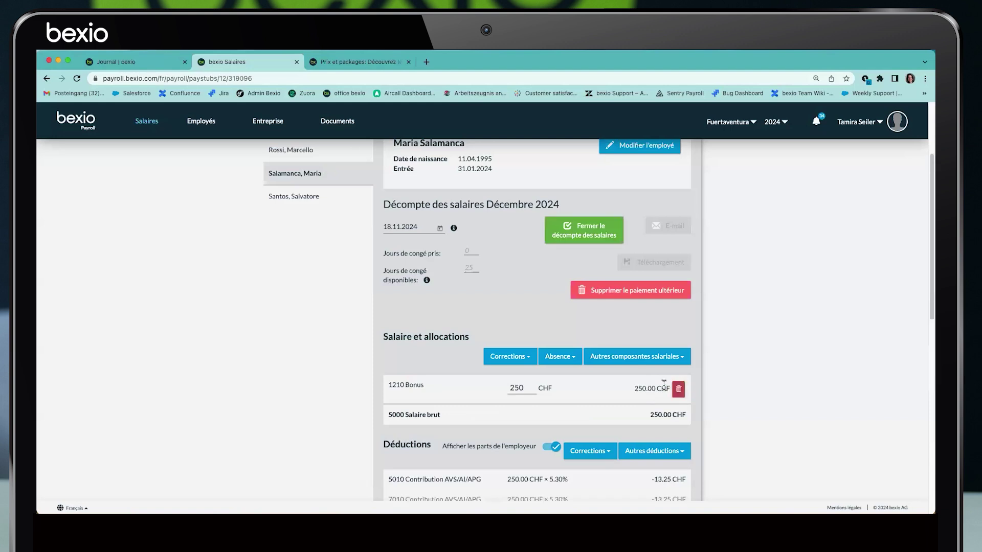
Add a 14e salaire line of 120 CHF and save it
left_click(677, 359)
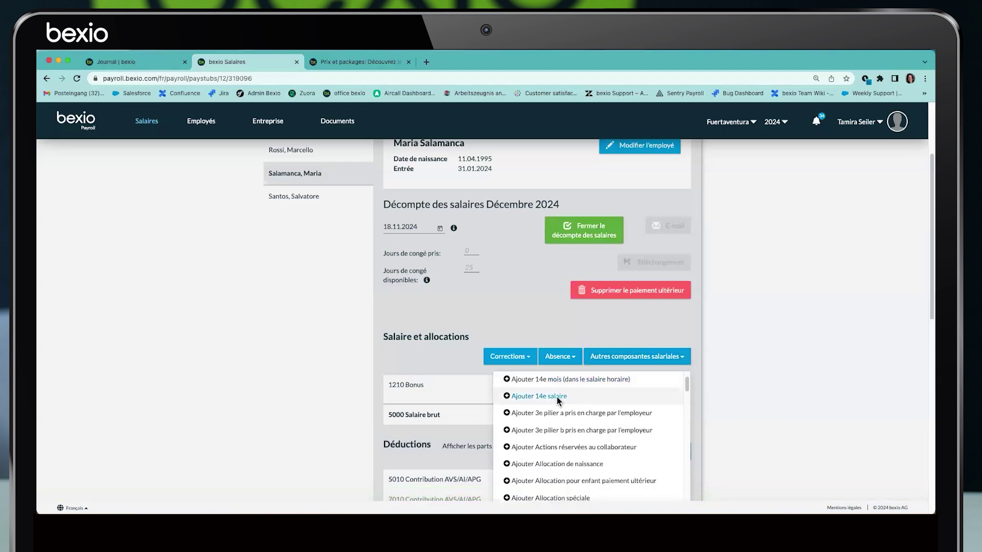
left_click(551, 407)
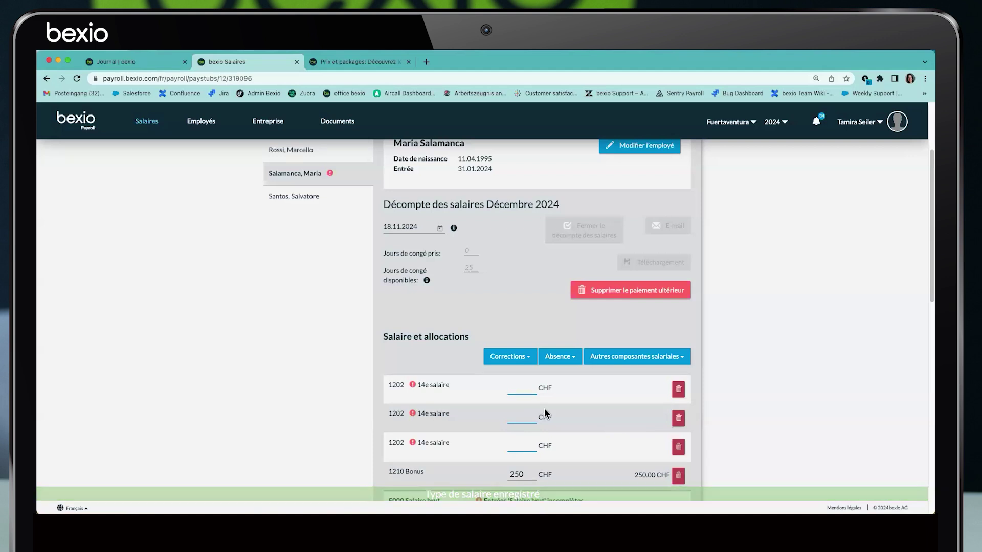
left_click(520, 448)
type("120")
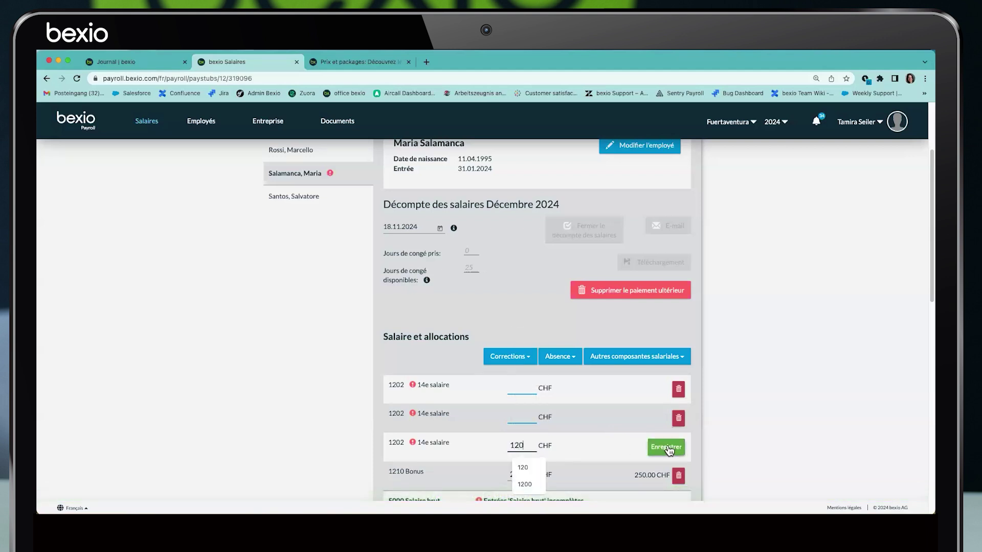
left_click(678, 390)
Delete the two empty 14e salaire rows, leaving 370.00 CHF gross
left_click(673, 390)
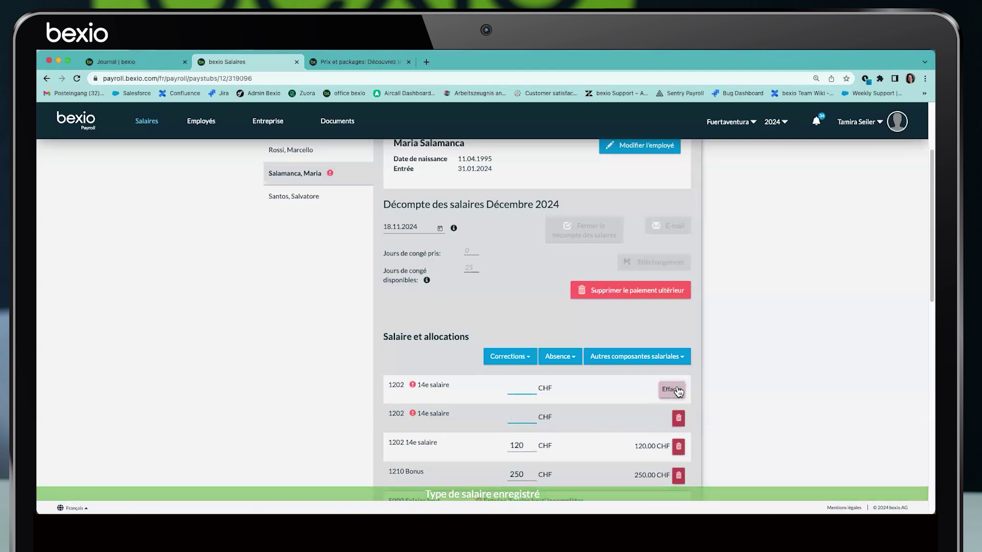
left_click(678, 418)
left_click(674, 390)
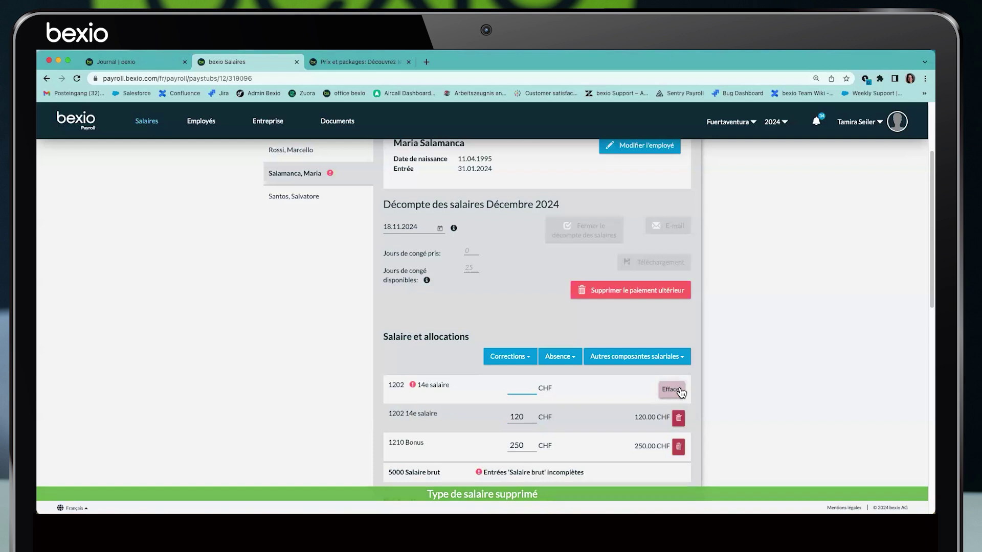
left_click(673, 390)
scroll(726, 362, "down", 3)
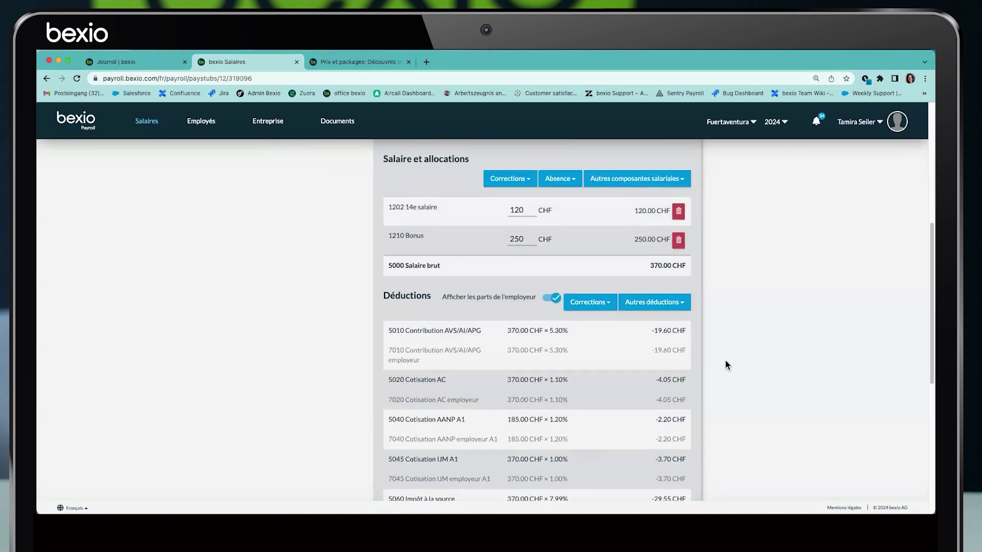
scroll(726, 361, "down", 5)
scroll(664, 416, "up", 10)
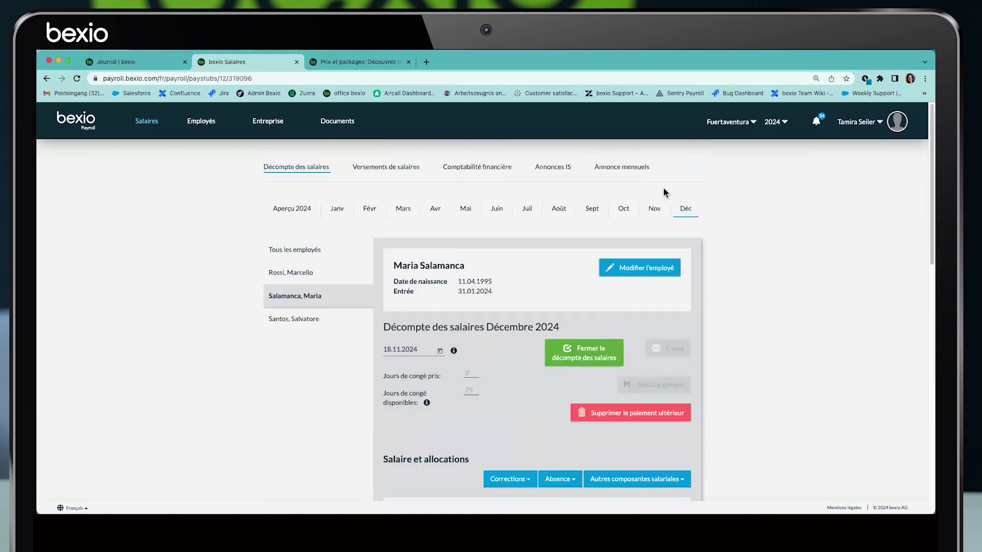